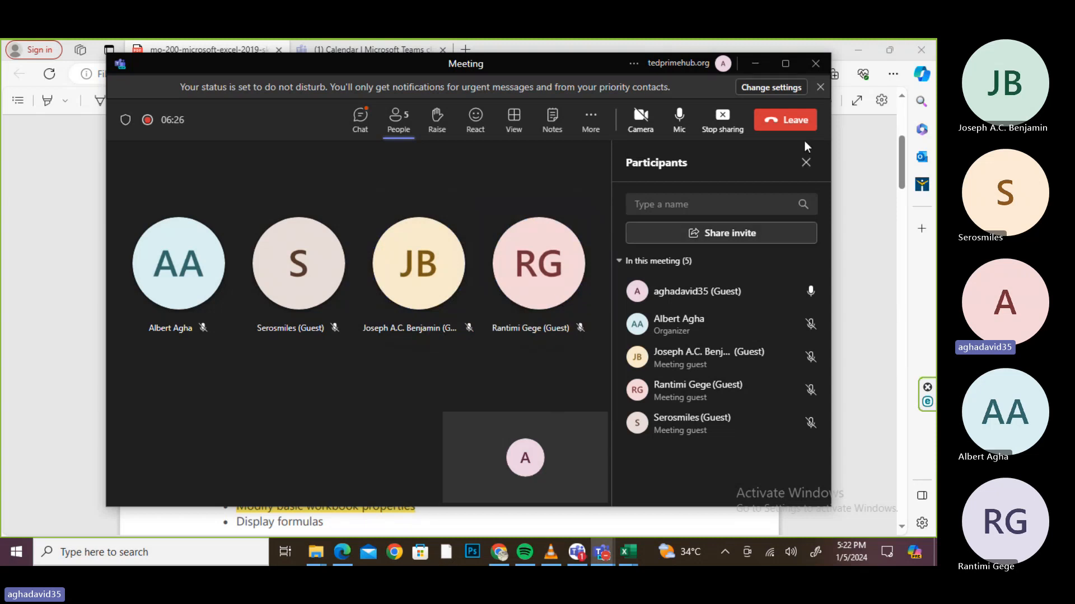
# - Minimize the Teams meeting window so the MO-200 Excel skills PDF shows
pyautogui.click(755, 66)
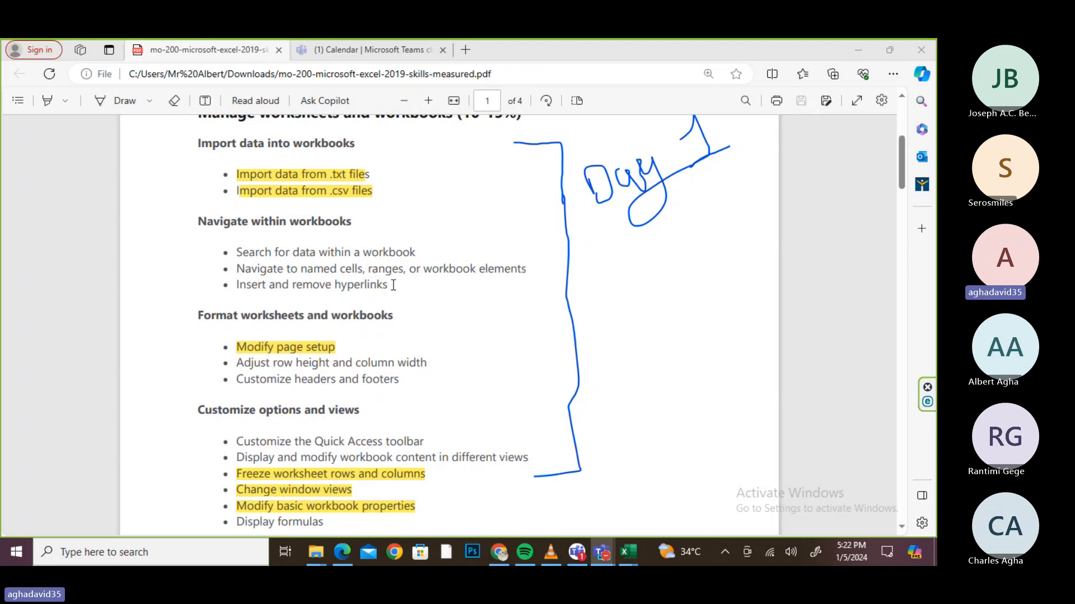
# - Highlight 'Insert and remove hyperlinks' in yellow, then scroll further down the PDF
pyautogui.moveTo(393, 286); pyautogui.dragTo(229, 287)
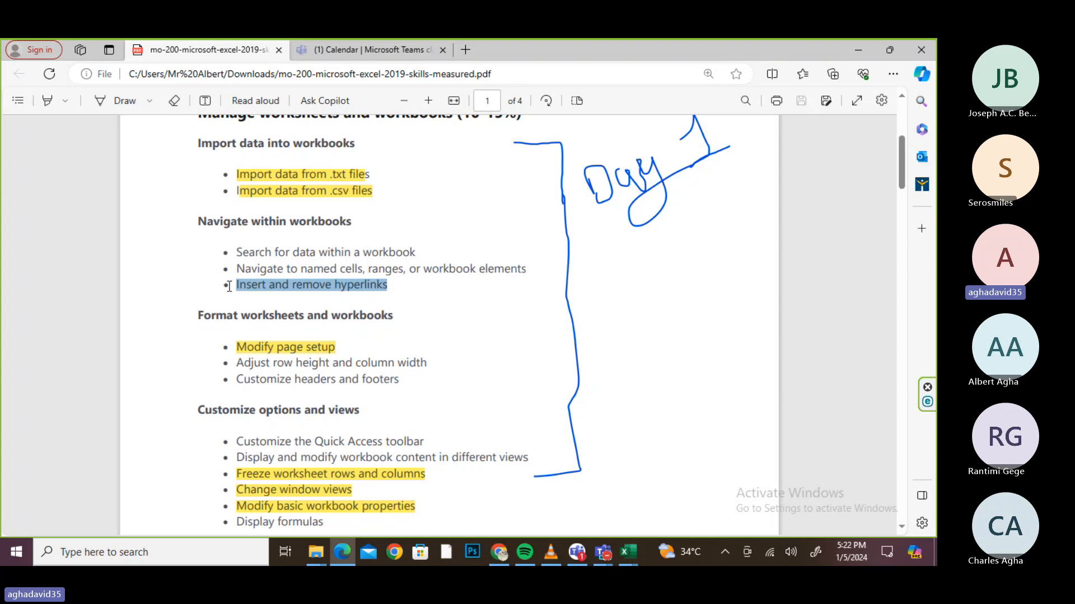
pyautogui.rightClick(228, 287)
pyautogui.moveTo(255, 218)
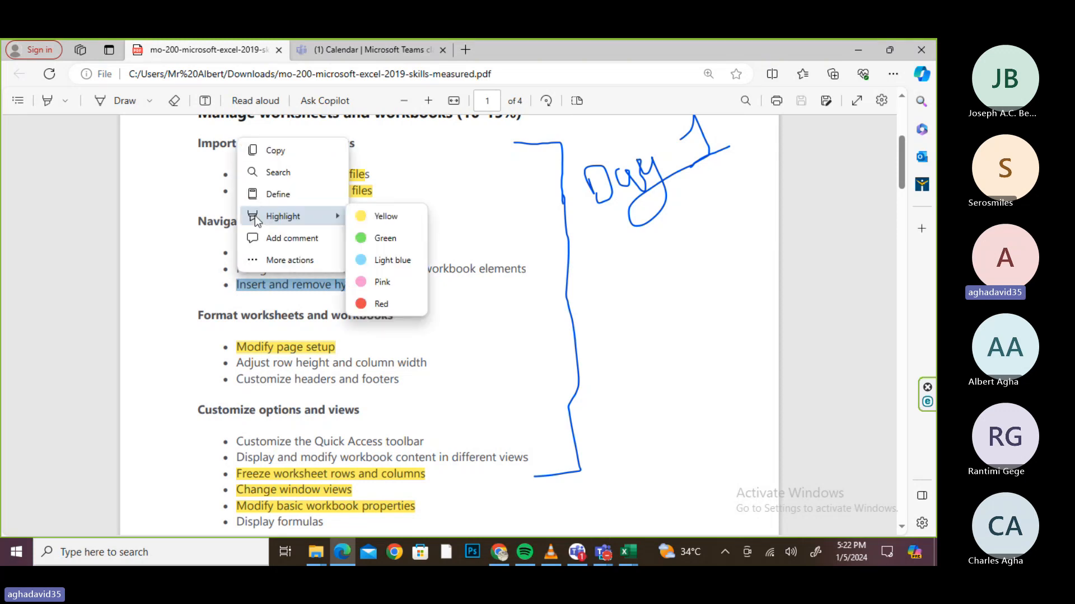
pyautogui.click(367, 218)
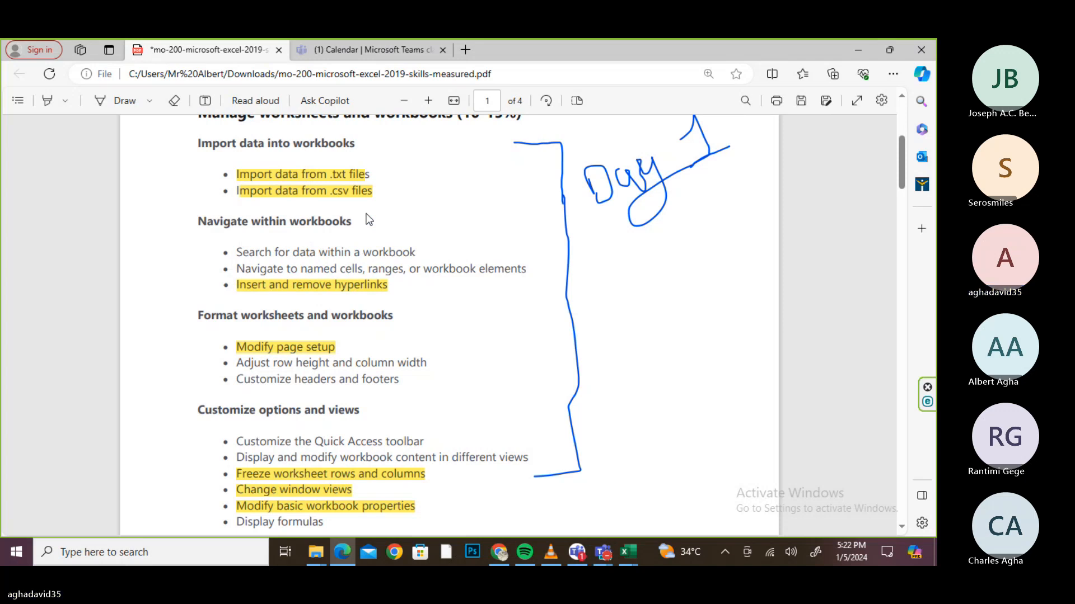
pyautogui.scroll(-1, 368, 218)
pyautogui.scroll(-1, 368, 219)
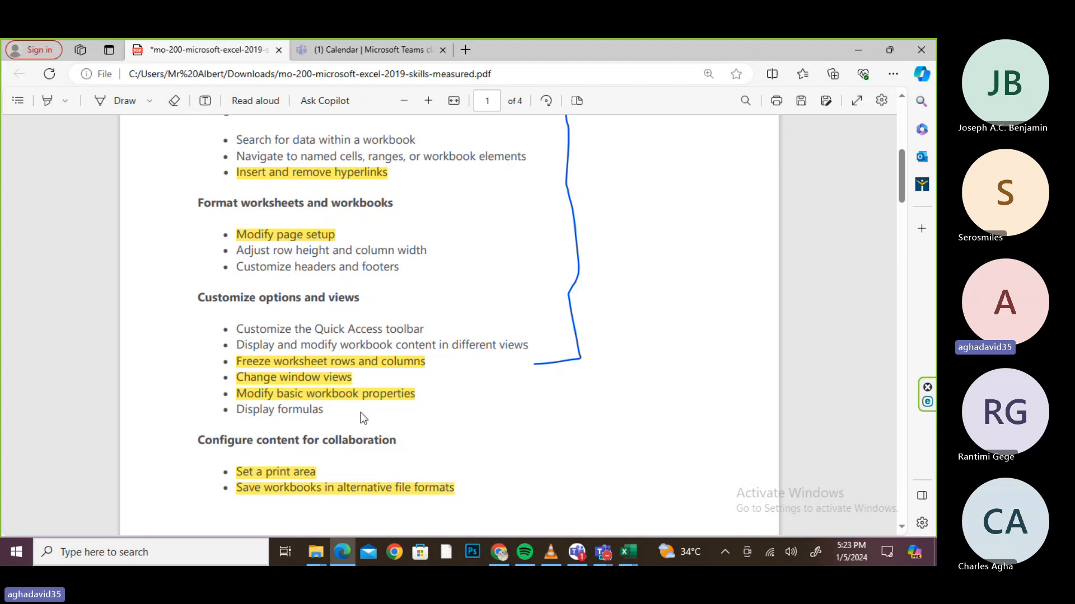
pyautogui.scroll(-3, 361, 414)
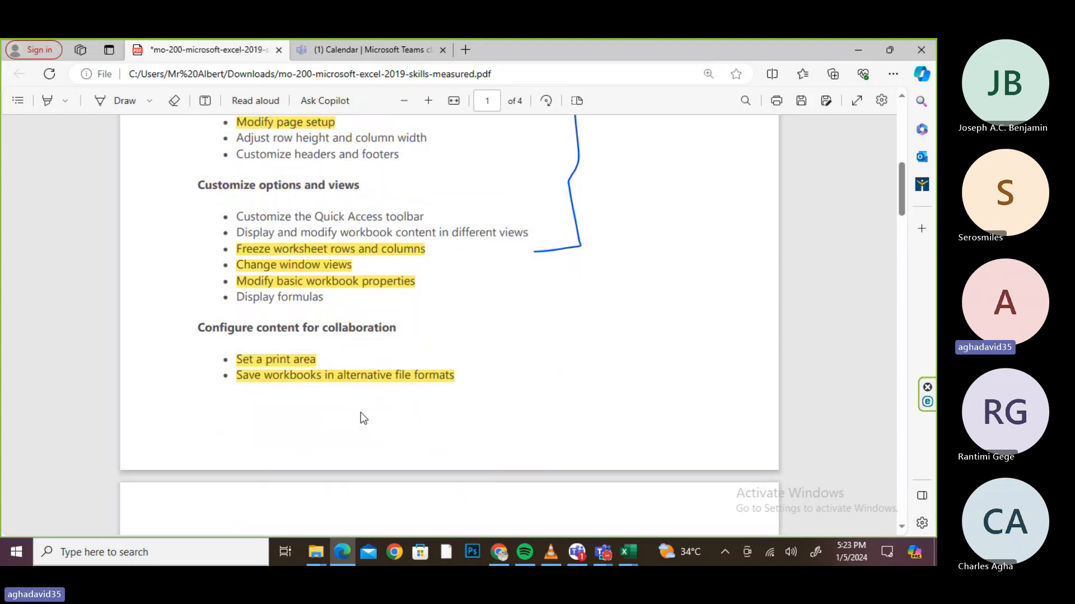
# - Highlight 'Merge and unmerge cells' and 'Fill cells by using Auto Fill' in yellow
pyautogui.scroll(-7, 360, 412)
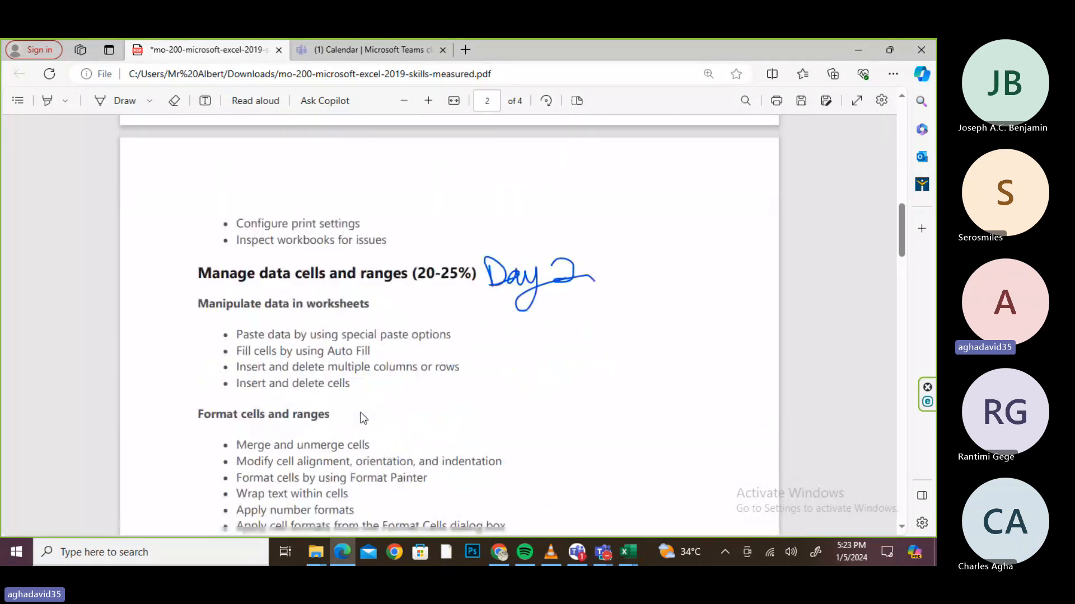
pyautogui.moveTo(370, 341); pyautogui.dragTo(233, 344)
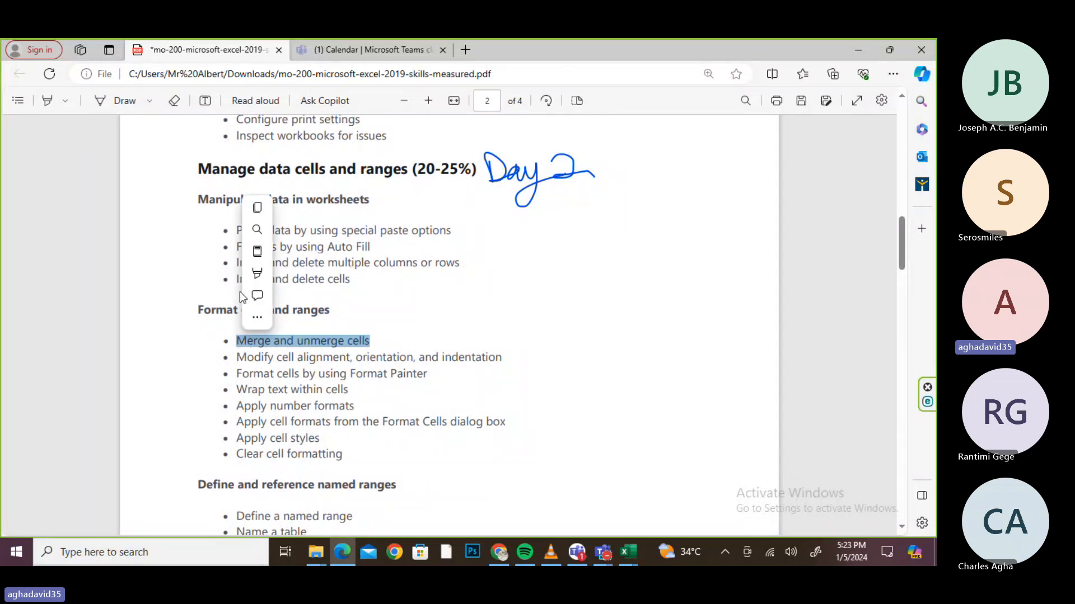
pyautogui.moveTo(263, 274)
pyautogui.click(386, 274)
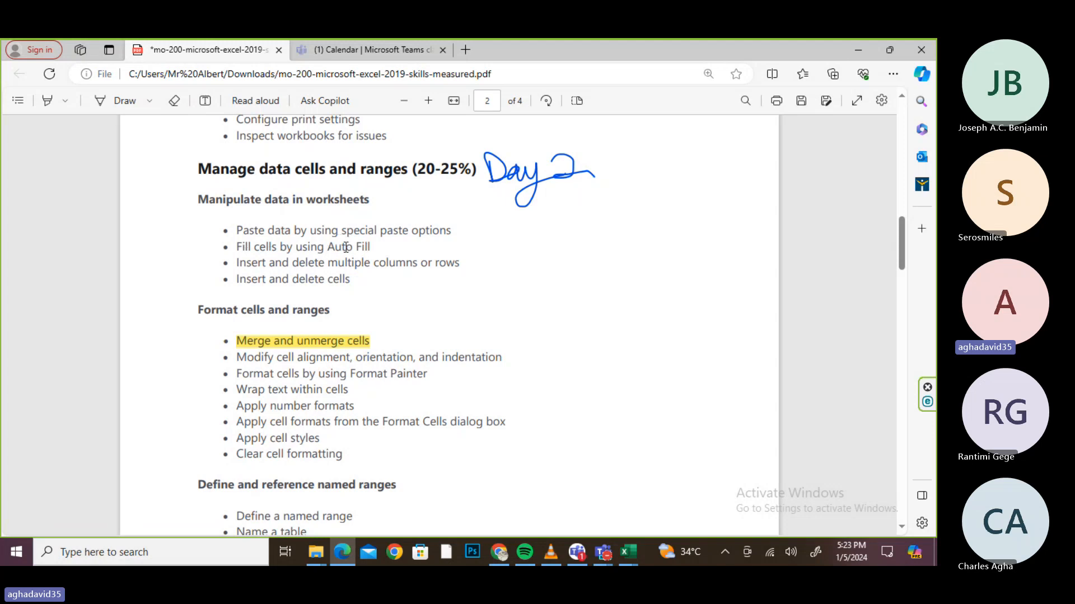
pyautogui.moveTo(369, 247); pyautogui.dragTo(234, 247)
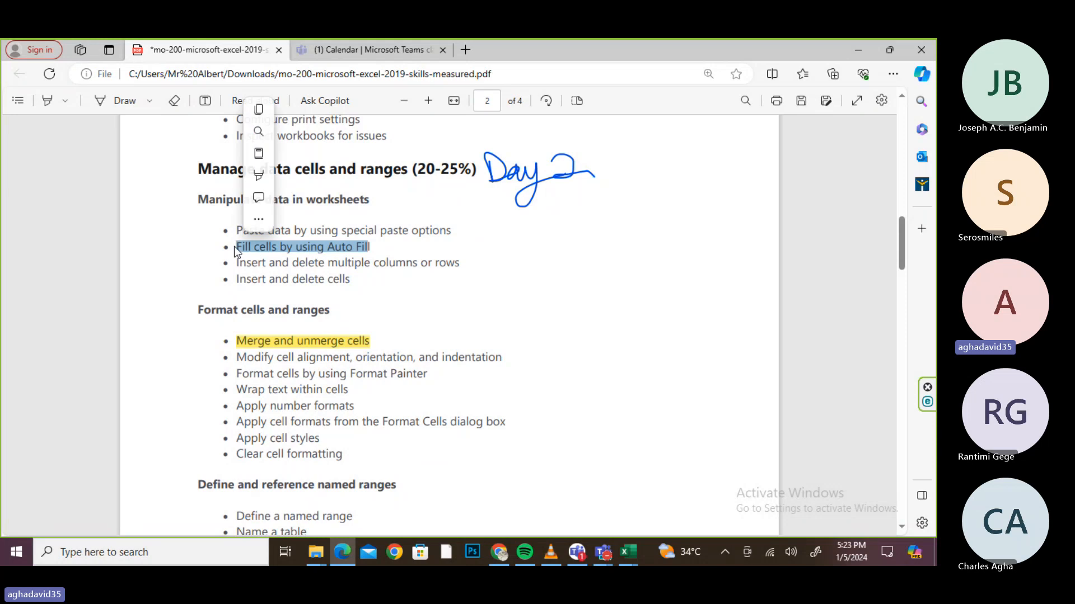
pyautogui.moveTo(259, 177)
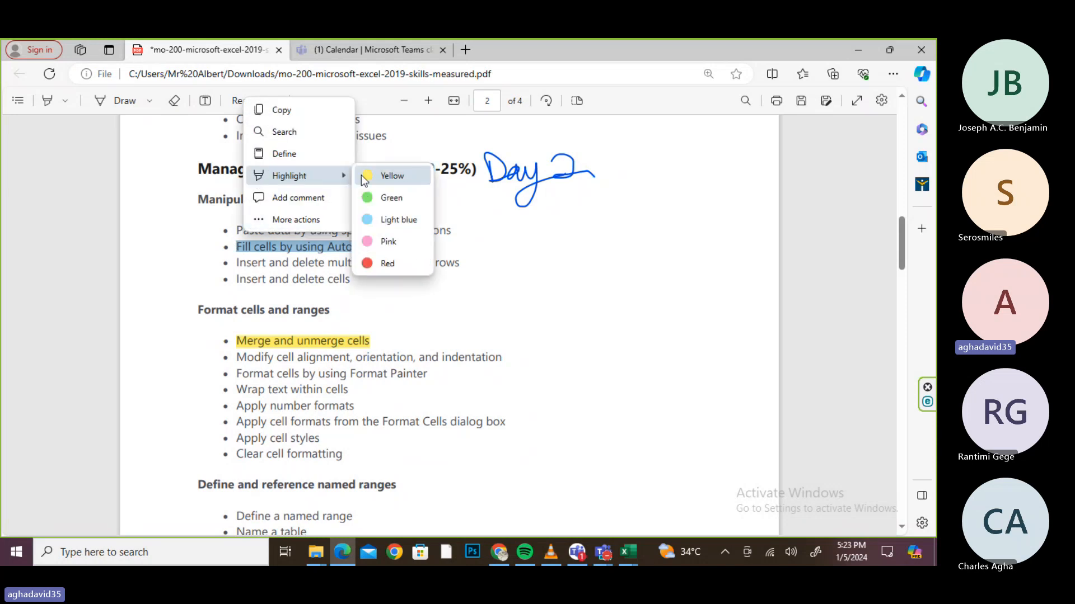
pyautogui.click(363, 177)
# - Highlight the paste special options line and the wrap text line in yellow
pyautogui.moveTo(451, 225); pyautogui.dragTo(228, 234)
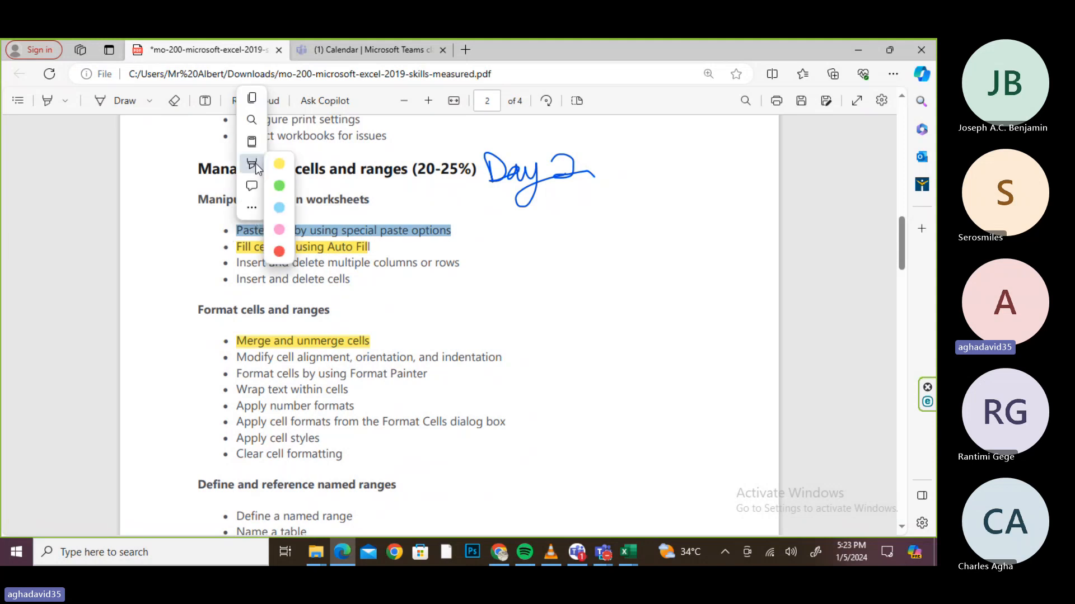
pyautogui.moveTo(334, 162)
pyautogui.click(373, 163)
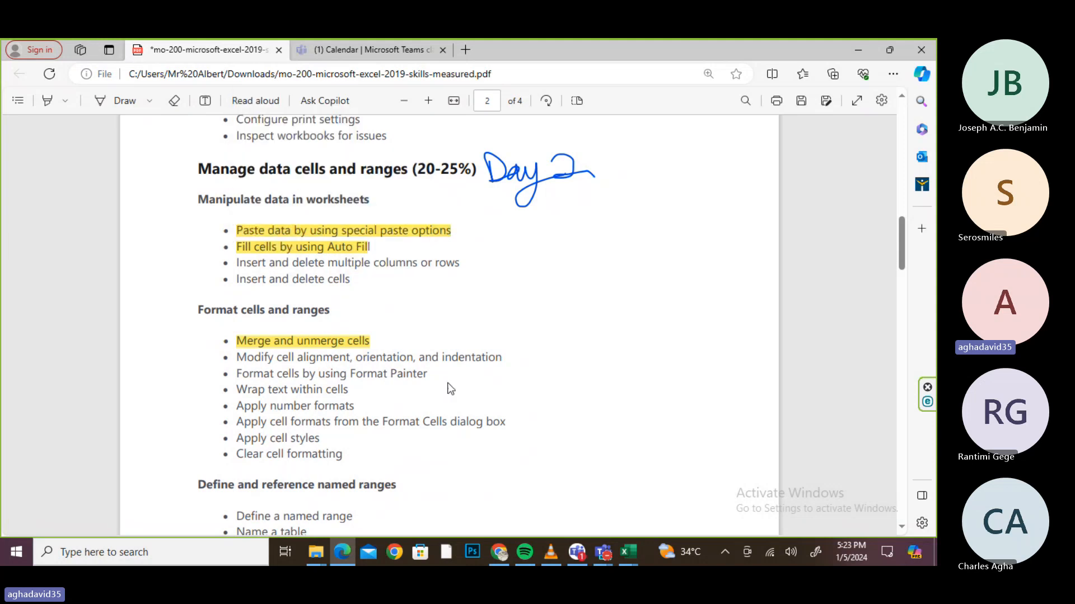
pyautogui.moveTo(356, 390); pyautogui.dragTo(239, 390)
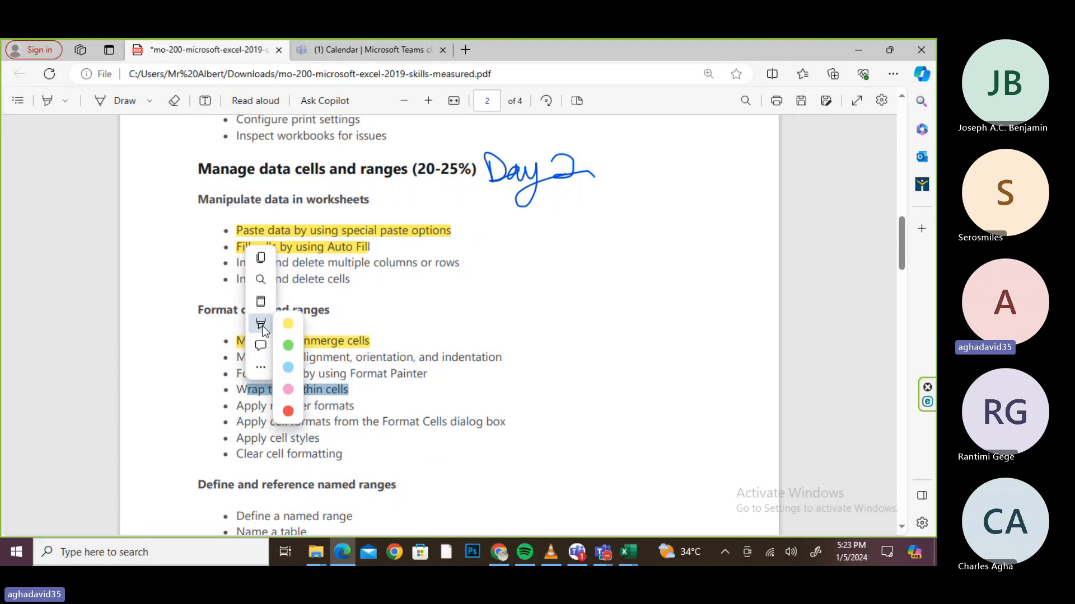
pyautogui.moveTo(291, 324)
pyautogui.click(371, 323)
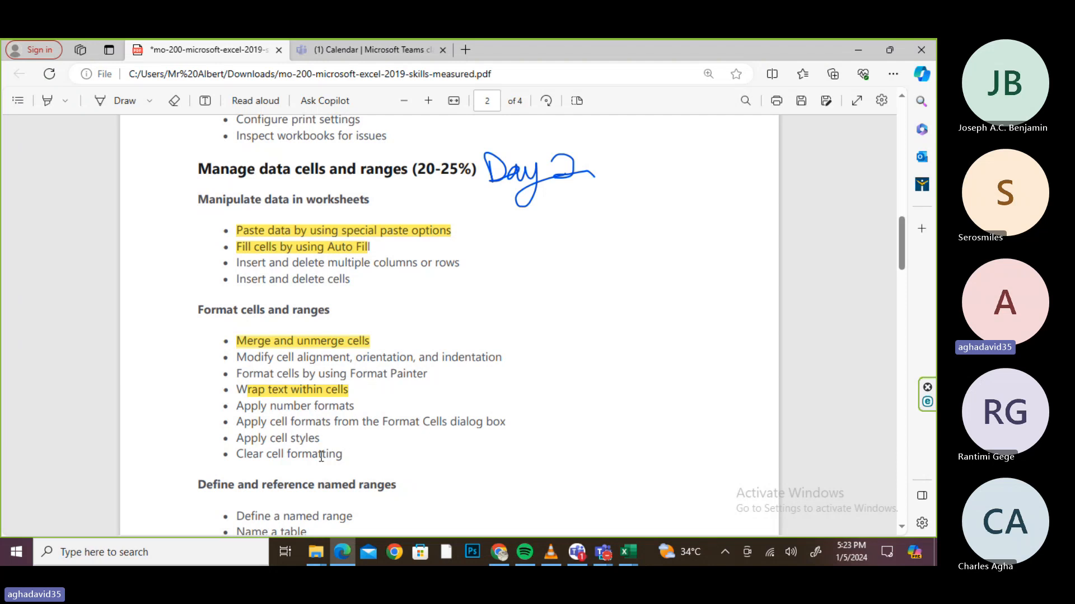
# - Highlight 'Apply cell styles' and 'Clear cell formatting' together in yellow
pyautogui.moveTo(321, 456); pyautogui.dragTo(232, 440)
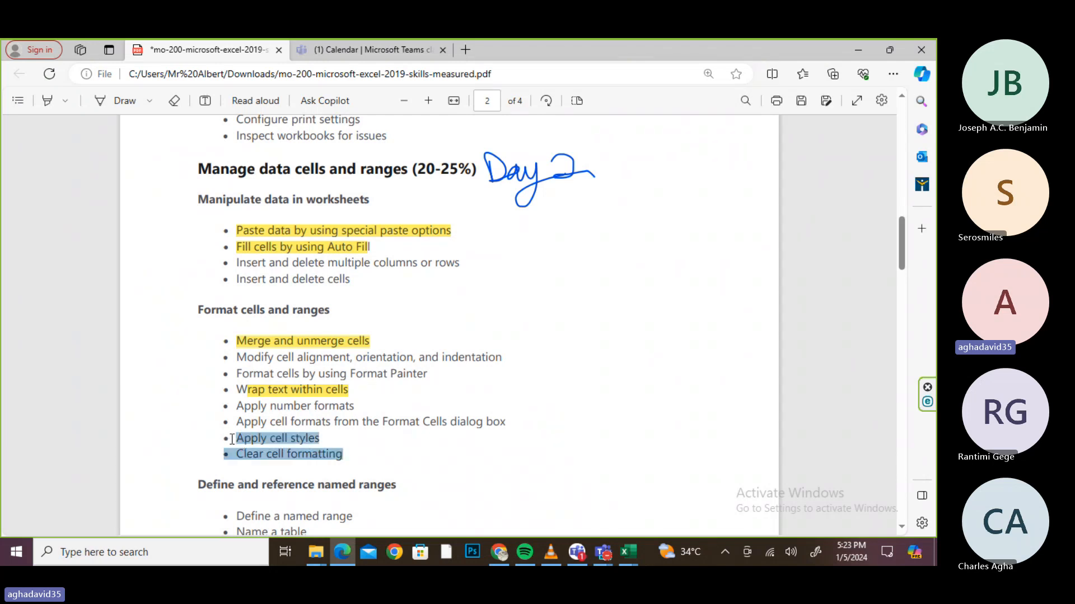
pyautogui.rightClick(232, 439)
pyautogui.moveTo(351, 375)
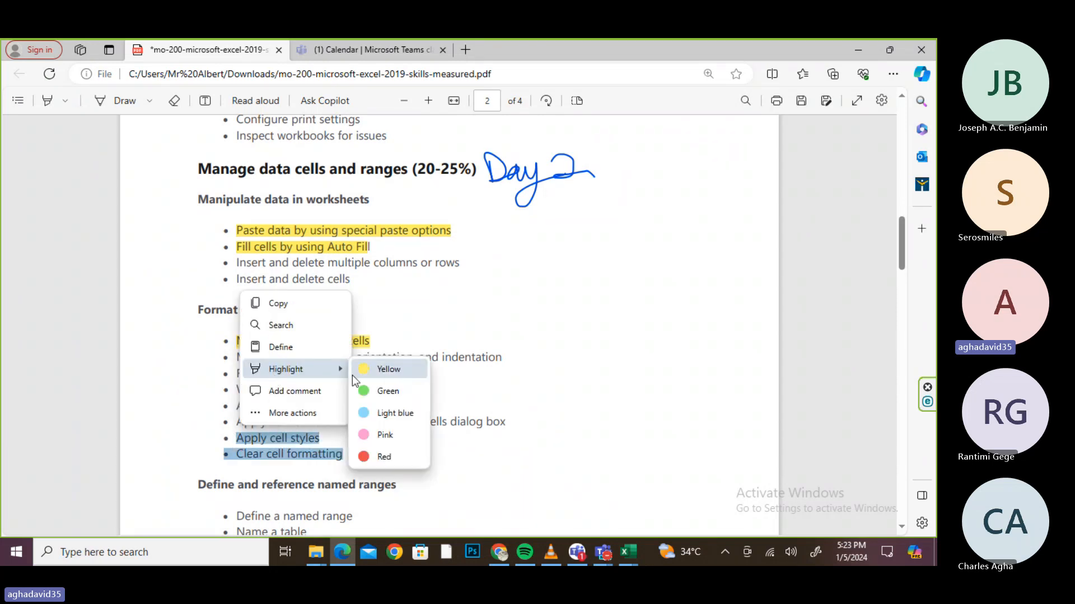
pyautogui.click(385, 369)
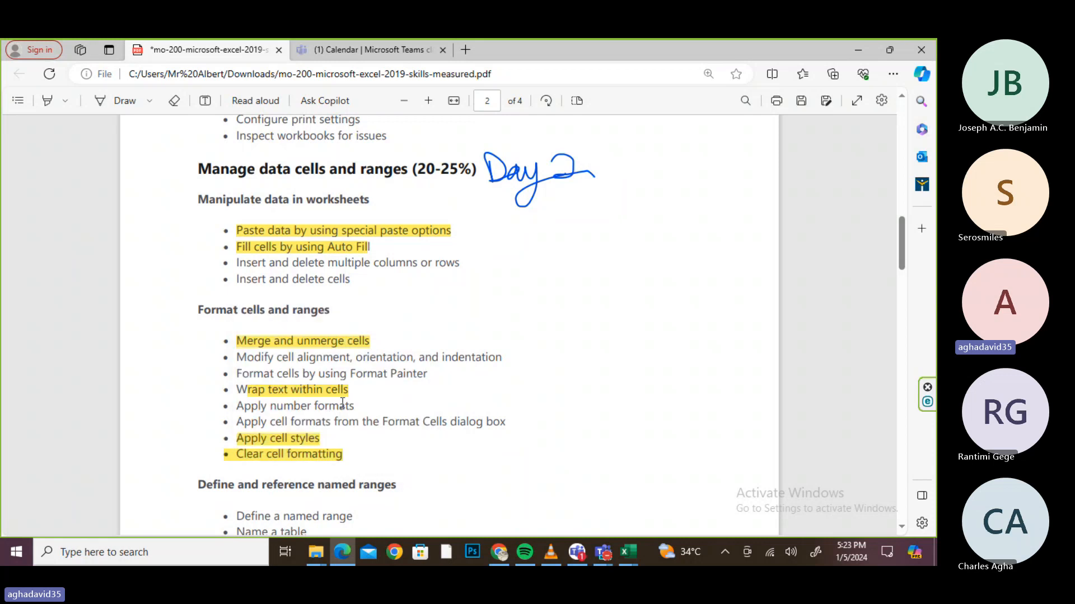
# - Highlight 'Apply cell formats' in yellow and save the annotated PDF
pyautogui.moveTo(277, 424); pyautogui.dragTo(330, 422)
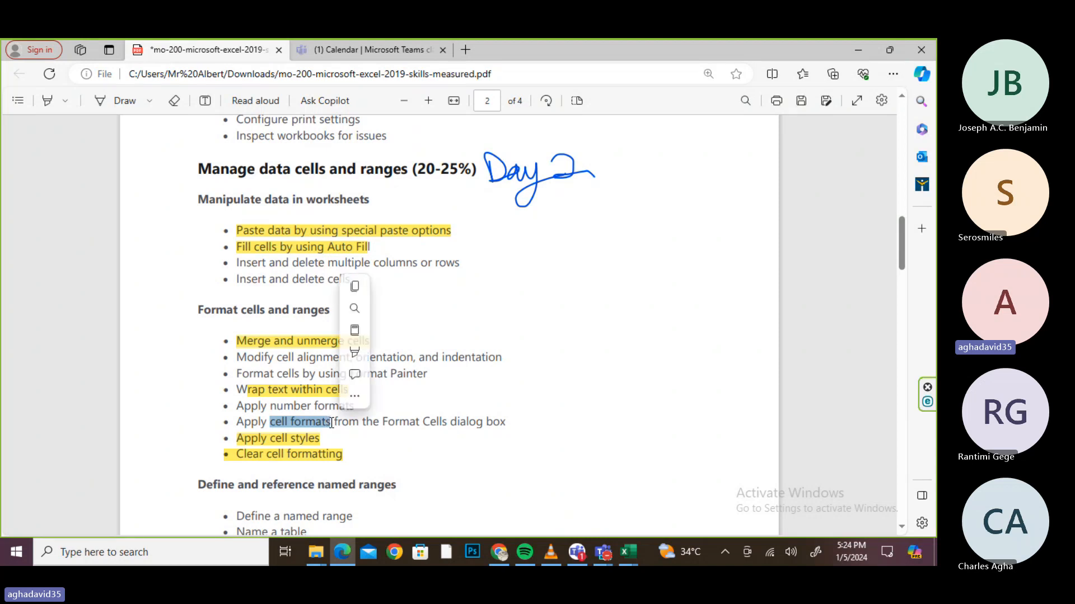
pyautogui.doubleClick(238, 423)
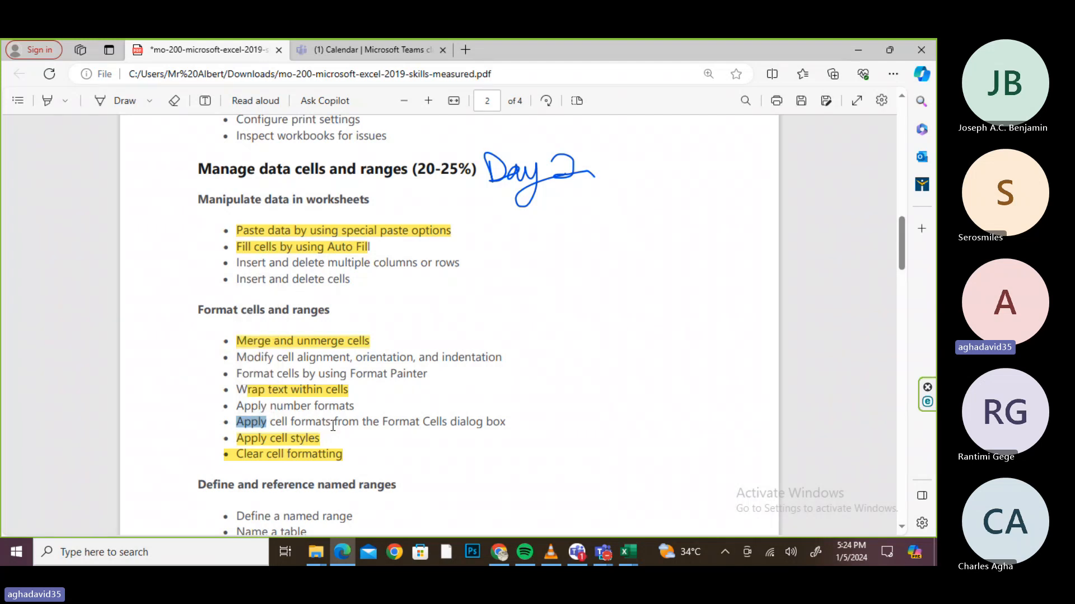
pyautogui.click(333, 426)
pyautogui.moveTo(335, 423); pyautogui.dragTo(236, 424)
pyautogui.rightClick(236, 423)
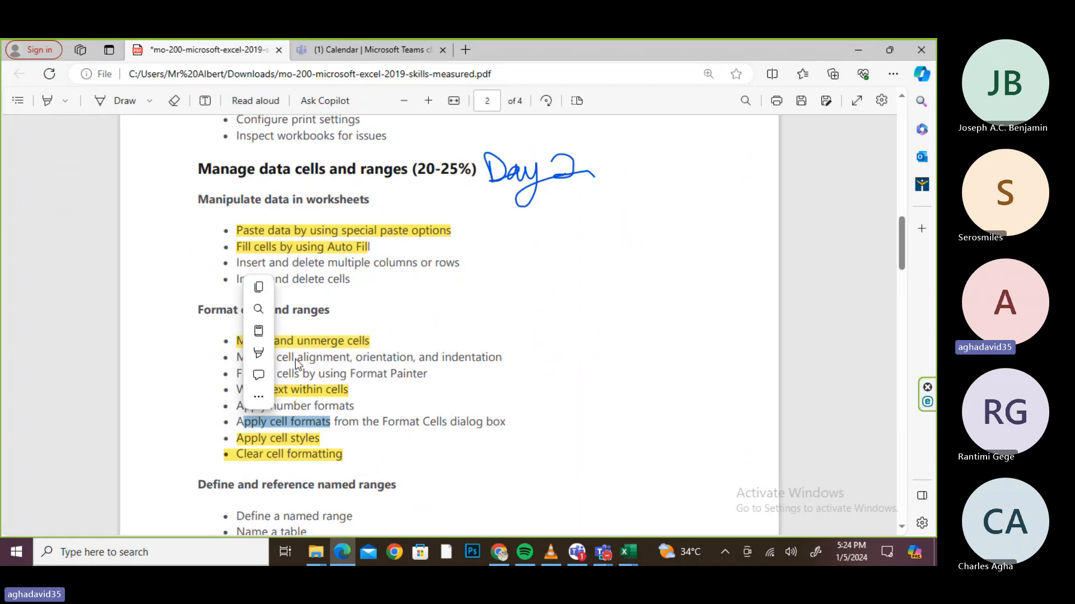
pyautogui.moveTo(276, 354)
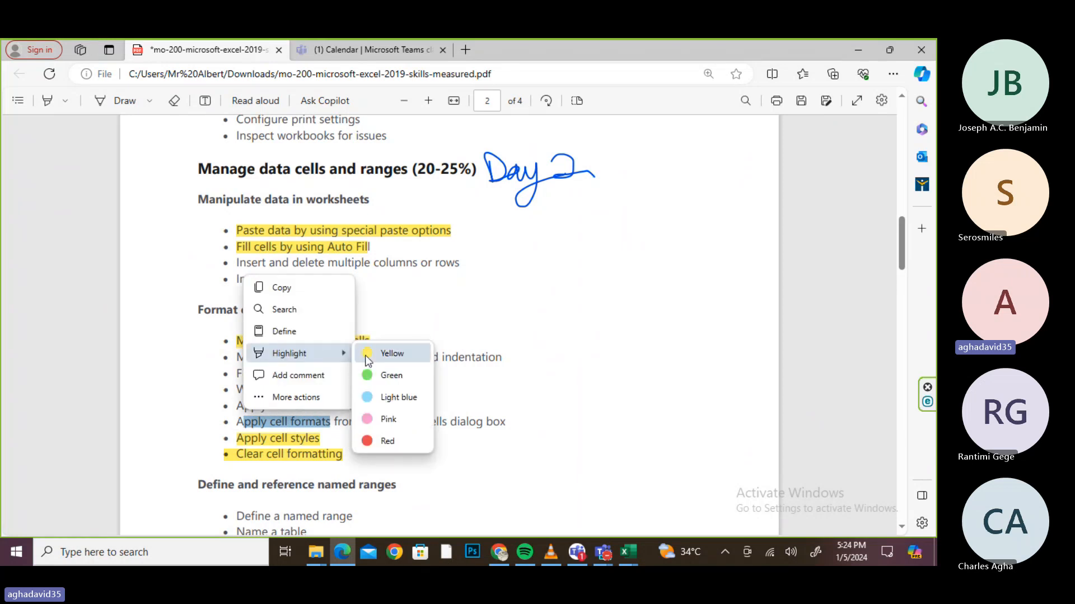
pyautogui.click(367, 354)
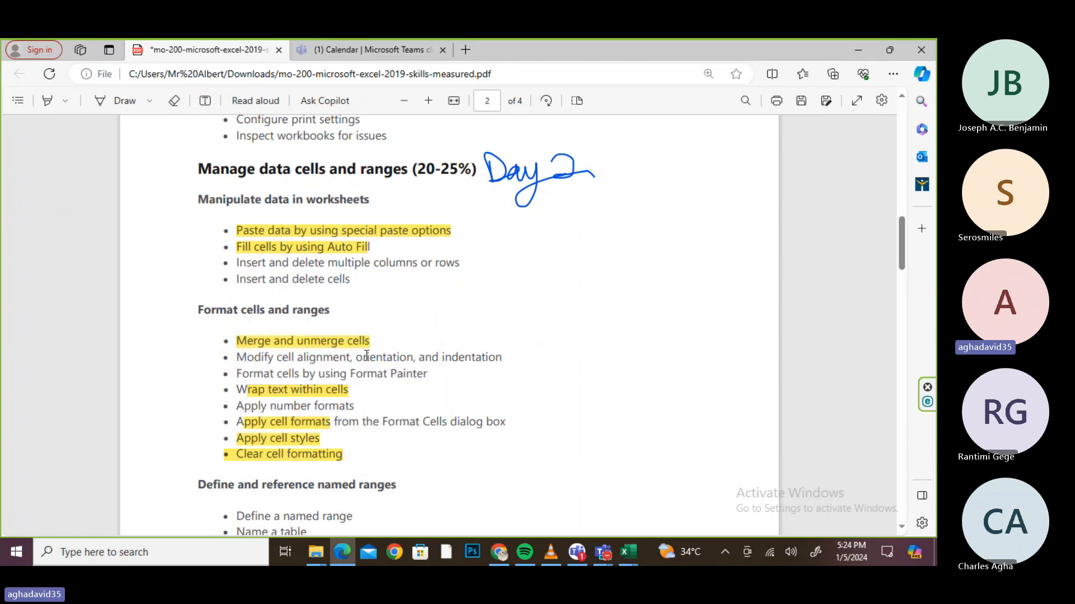
pyautogui.hotkey('ctrl', 's')
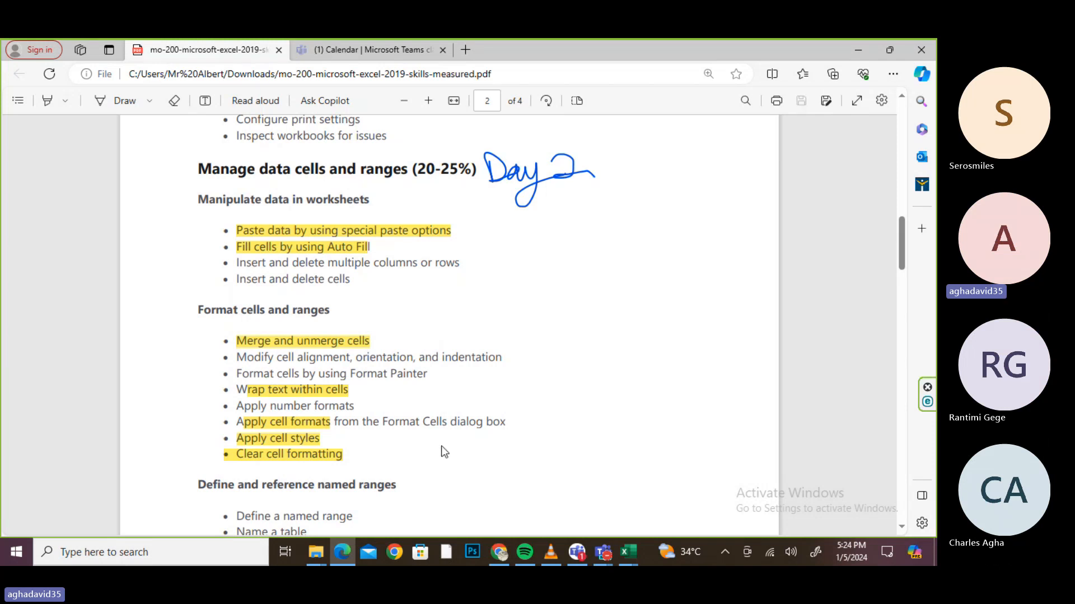
# - Highlight 'Define a named range' and 'Name a table' in yellow
pyautogui.scroll(-1, 444, 451)
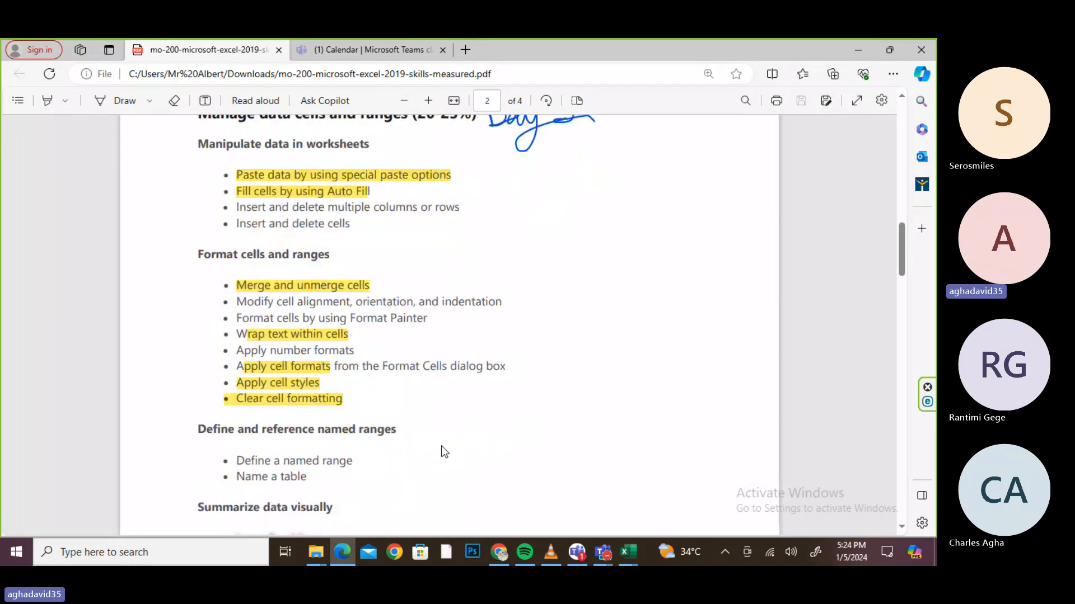
pyautogui.scroll(-3, 442, 450)
pyautogui.moveTo(353, 292); pyautogui.dragTo(233, 290)
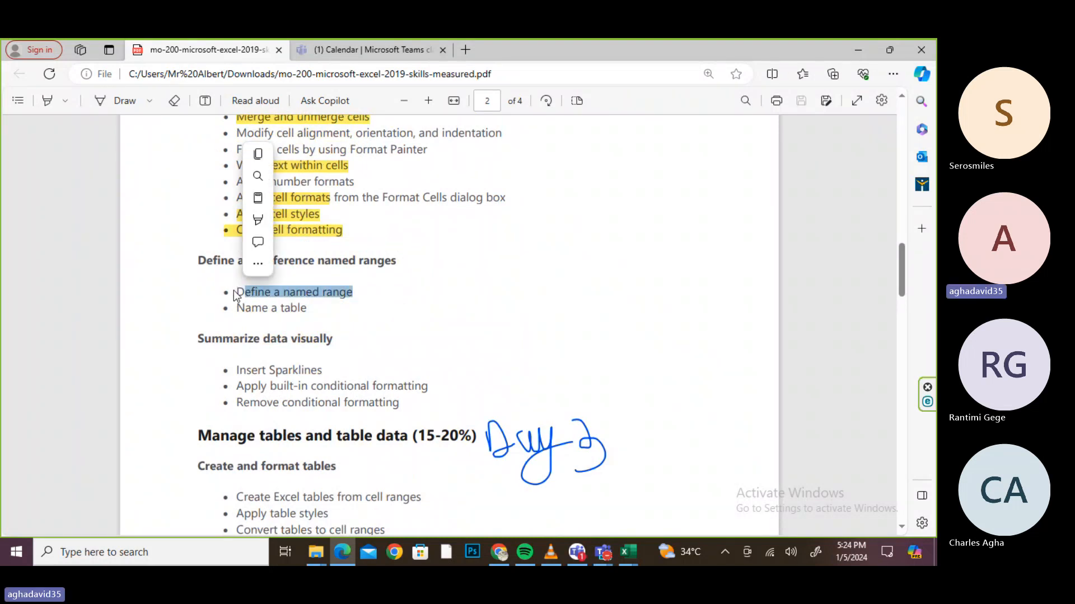
pyautogui.moveTo(308, 230)
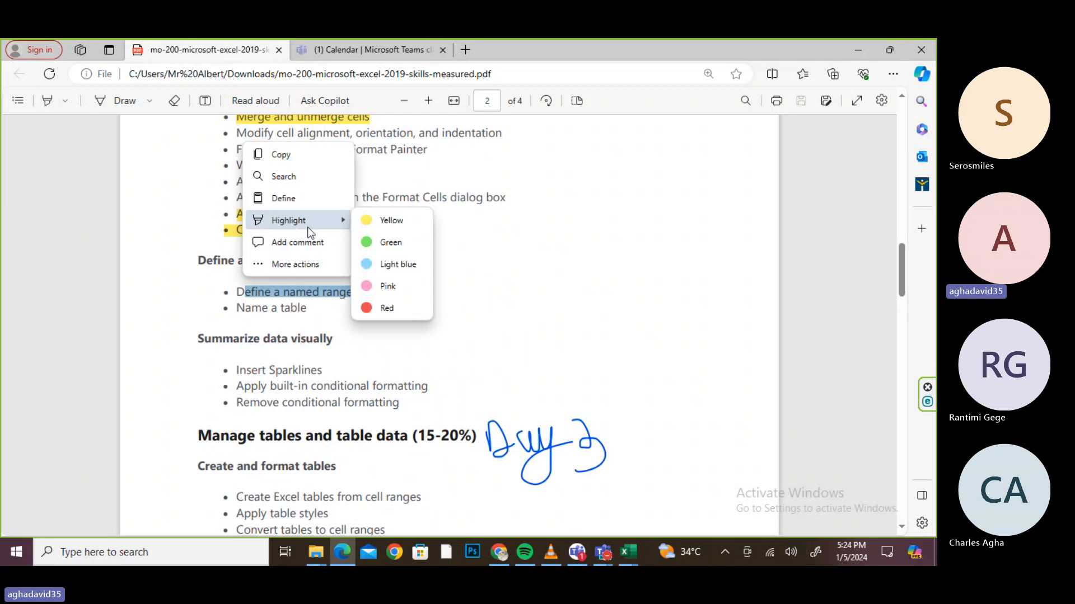
pyautogui.click(361, 222)
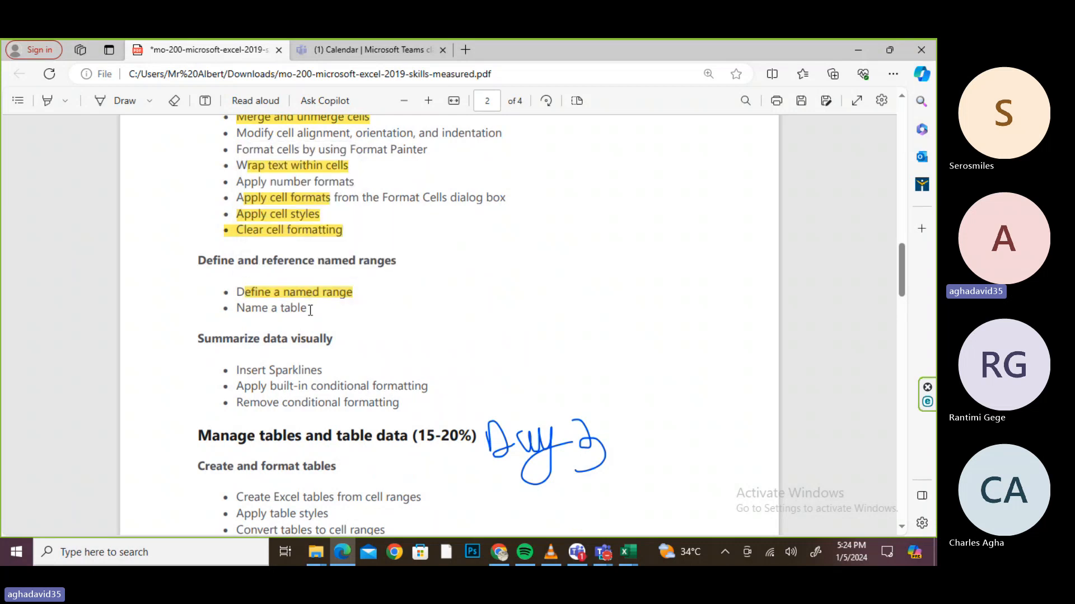
pyautogui.moveTo(311, 310); pyautogui.dragTo(234, 308)
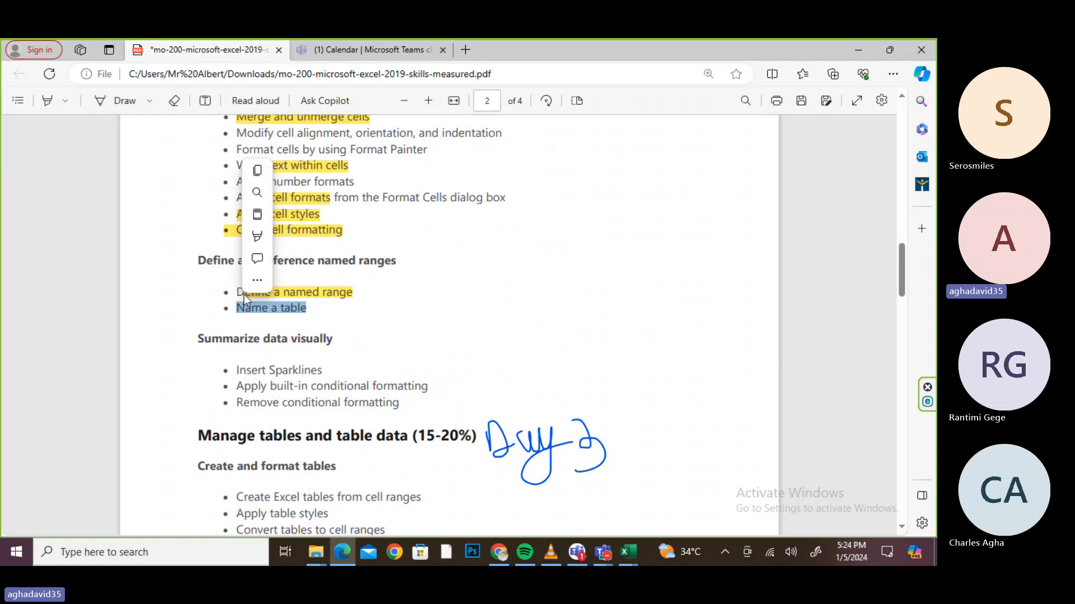
pyautogui.moveTo(257, 240)
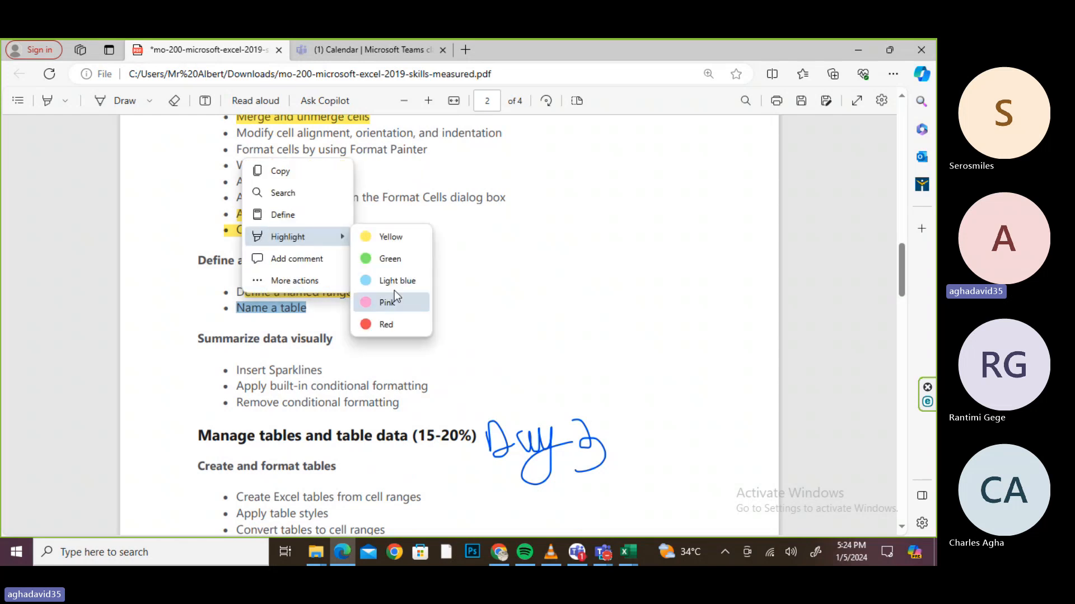
pyautogui.click(388, 239)
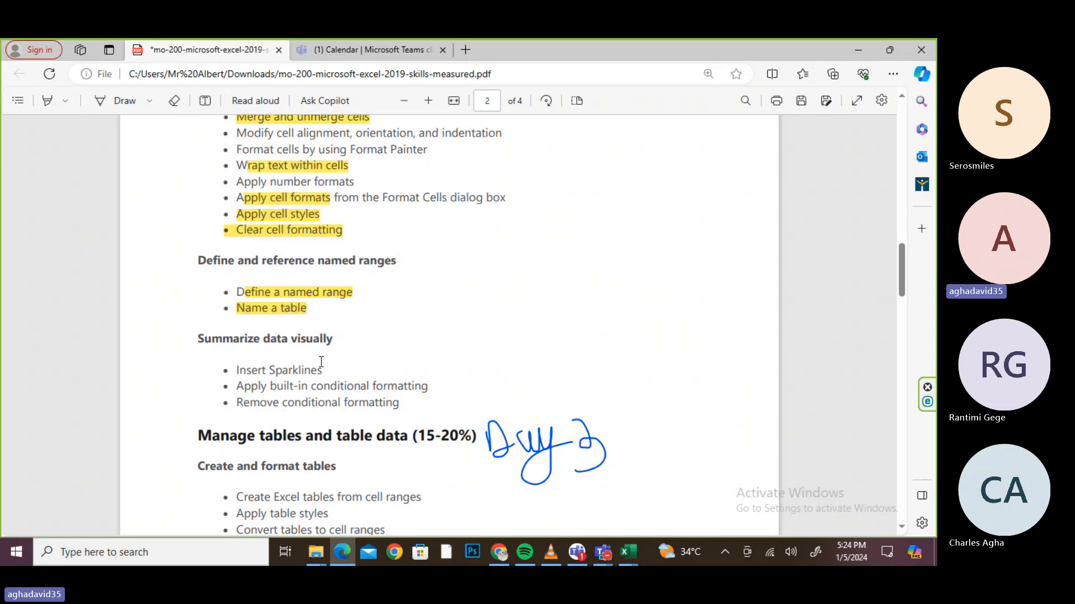
# - Highlight 'Sparklines' and 'conditional formatting' in yellow and save the PDF
pyautogui.moveTo(326, 370); pyautogui.dragTo(265, 370)
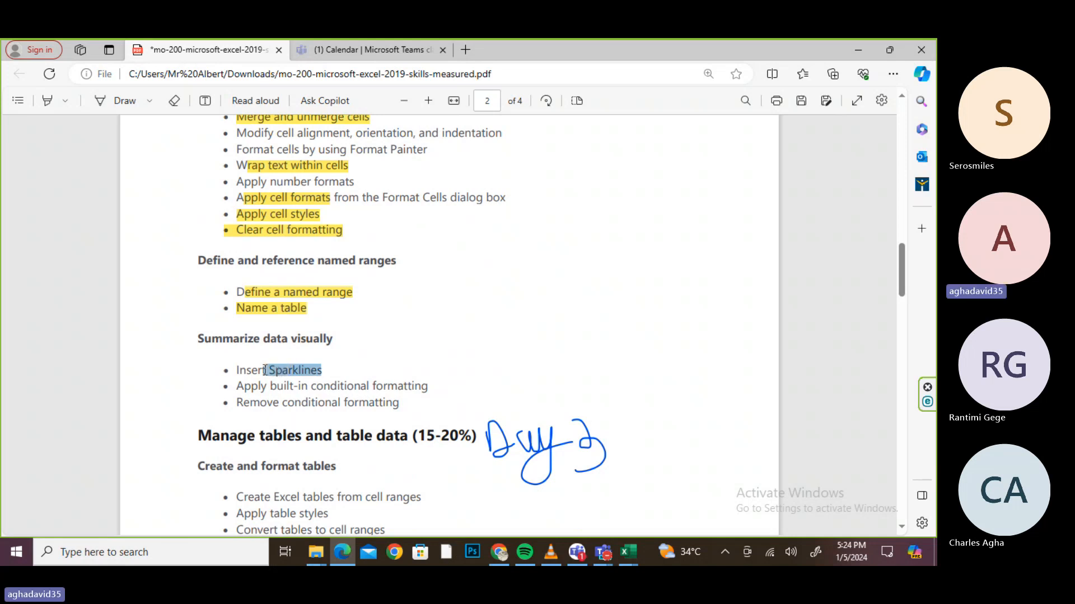
pyautogui.moveTo(265, 370); pyautogui.dragTo(265, 370)
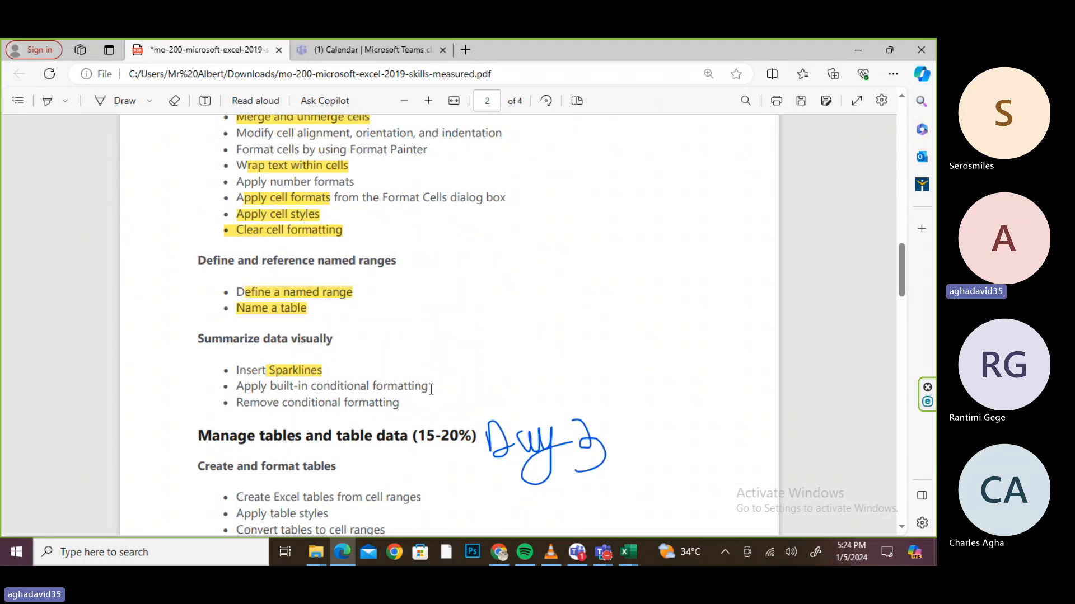
pyautogui.moveTo(428, 388); pyautogui.dragTo(309, 386)
pyautogui.click(428, 320)
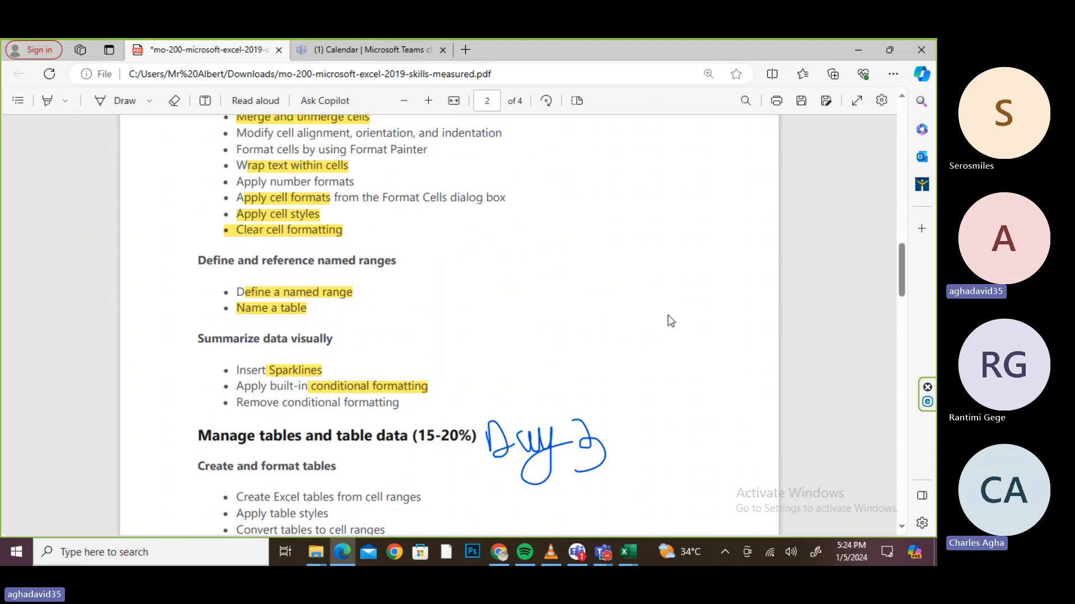
pyautogui.hotkey('ctrl', 's')
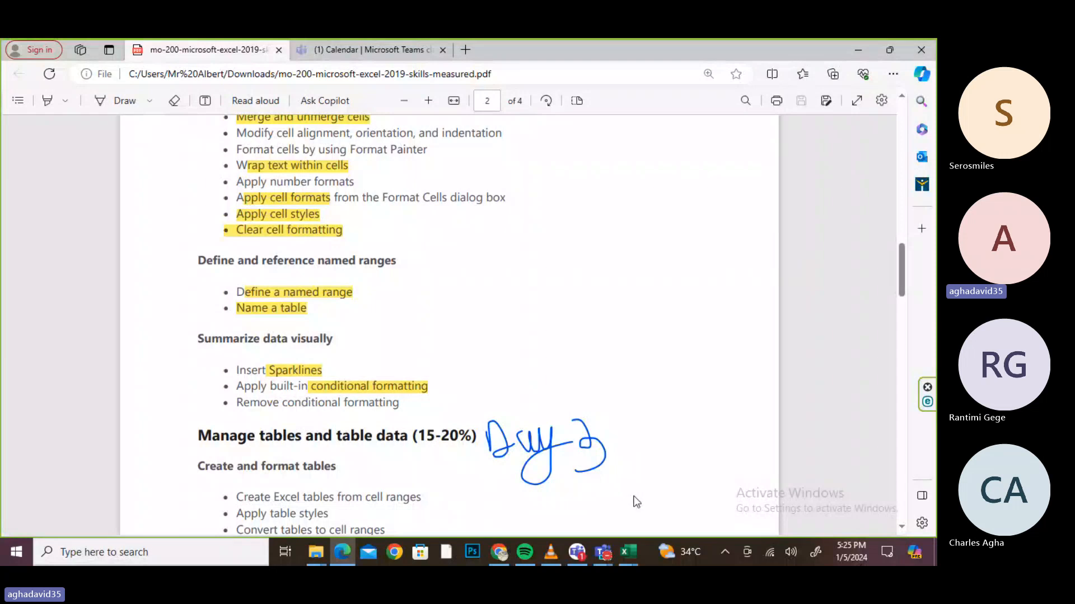
pyautogui.click(632, 546)
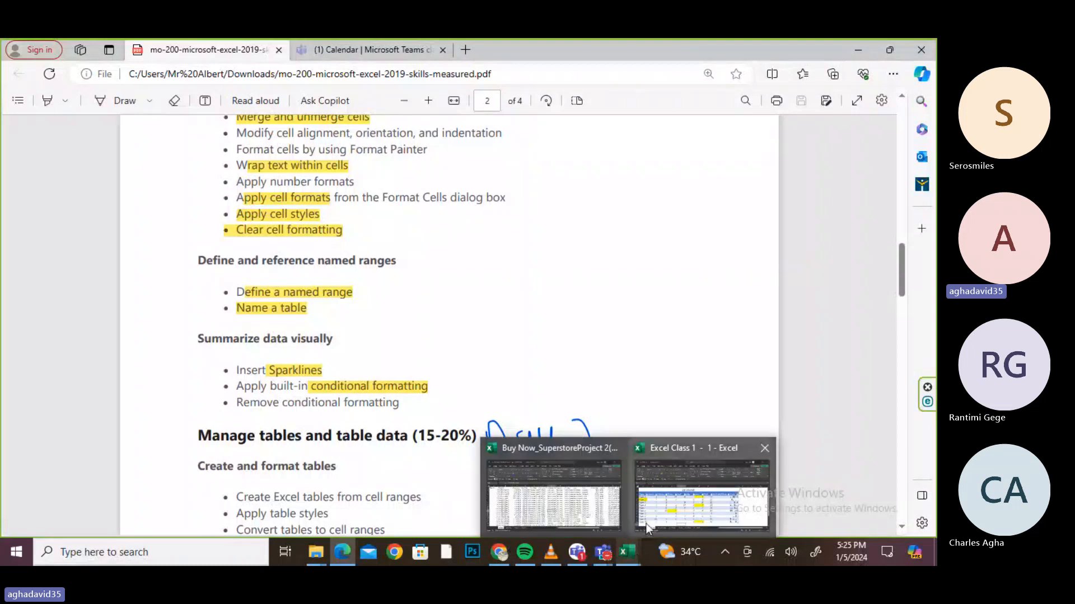
# - Switch to Excel Class 1's Best Sellers sheet and select the book names and authors
pyautogui.click(582, 516)
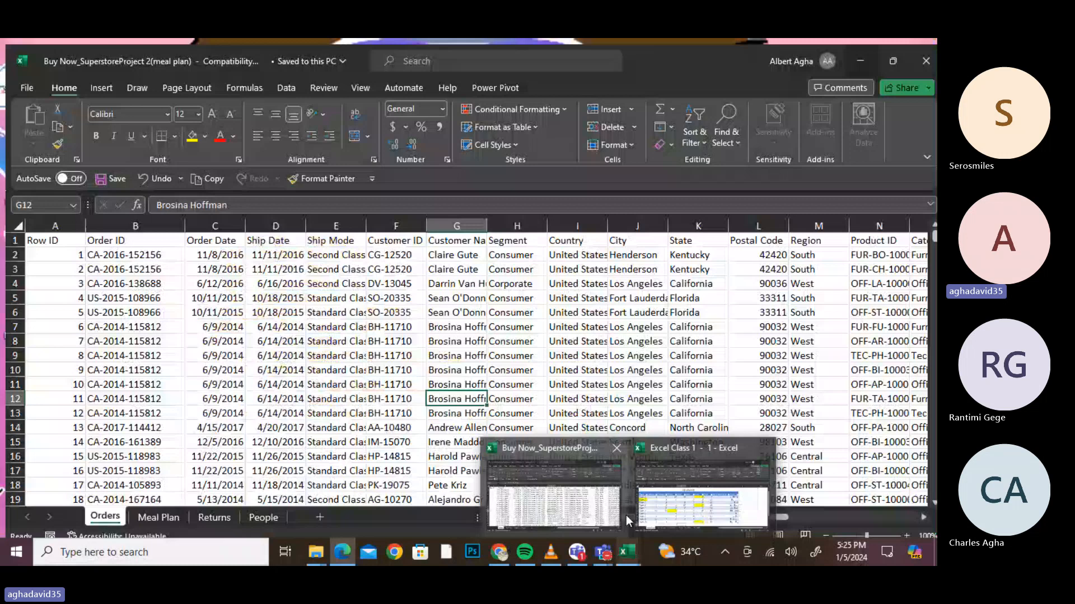
pyautogui.click(700, 493)
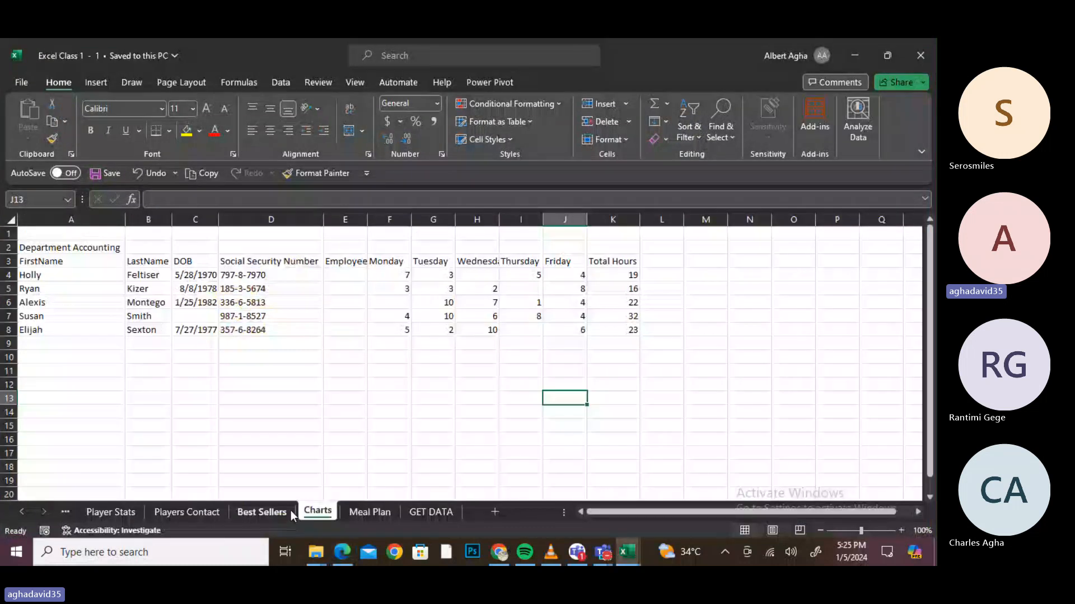
pyautogui.click(269, 512)
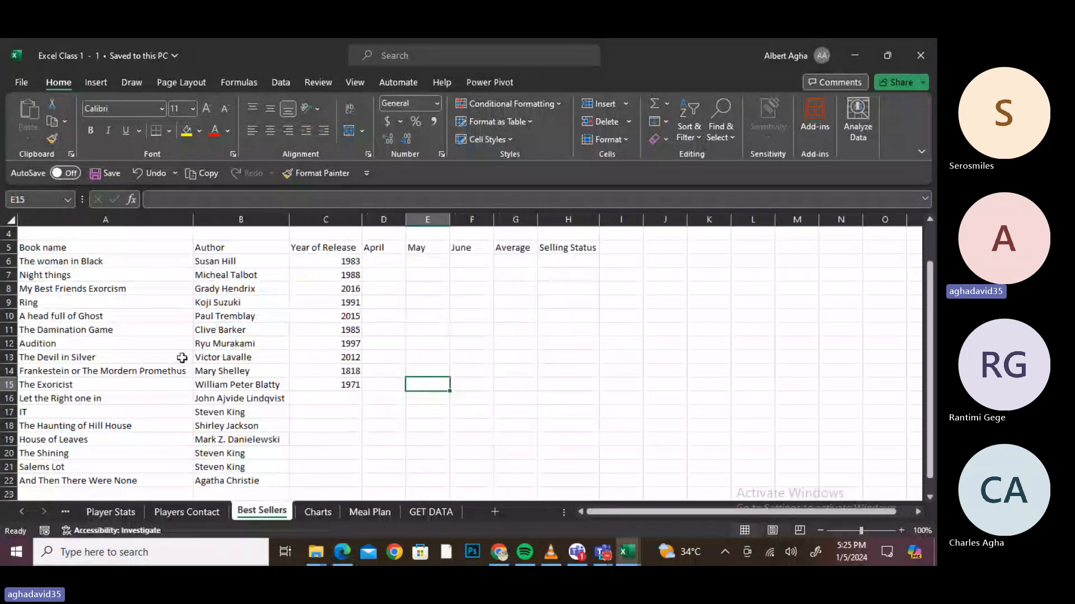
pyautogui.moveTo(71, 250); pyautogui.dragTo(245, 355)
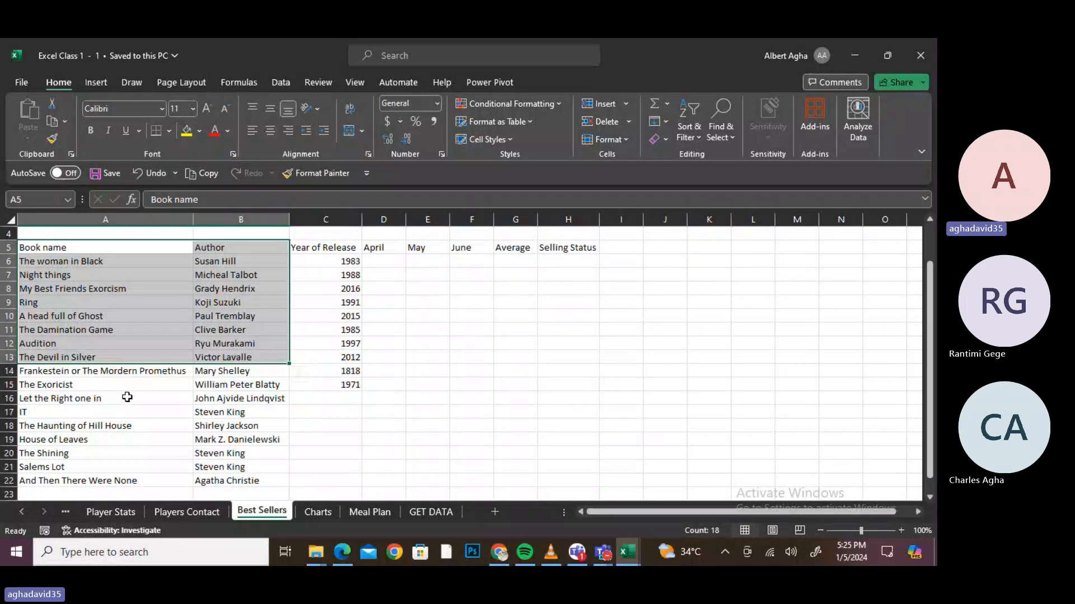
# - Select the book and author list A5:B22 and show the Formulas ribbon
pyautogui.moveTo(84, 247); pyautogui.dragTo(218, 476)
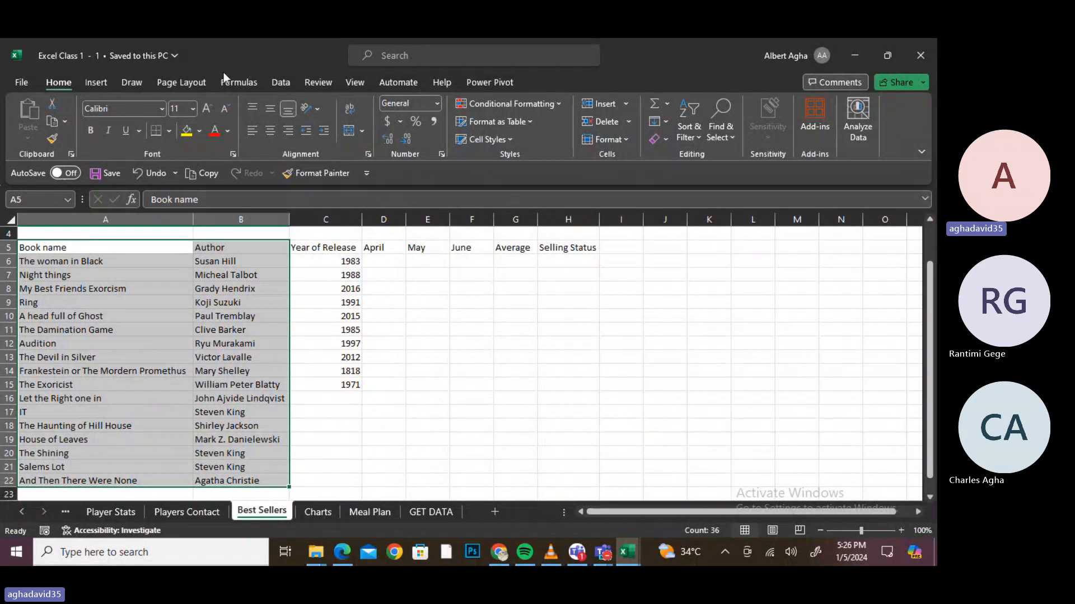
pyautogui.click(253, 89)
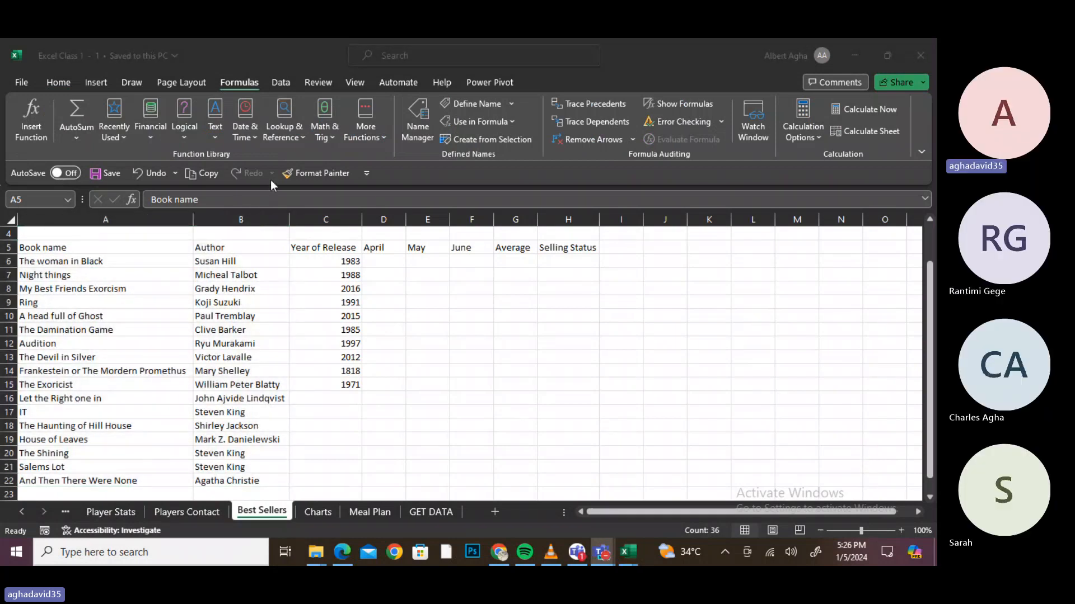
# - In Name Manager, try naming the list Books&Authors, then Books-Authors; both are rejected
pyautogui.click(415, 134)
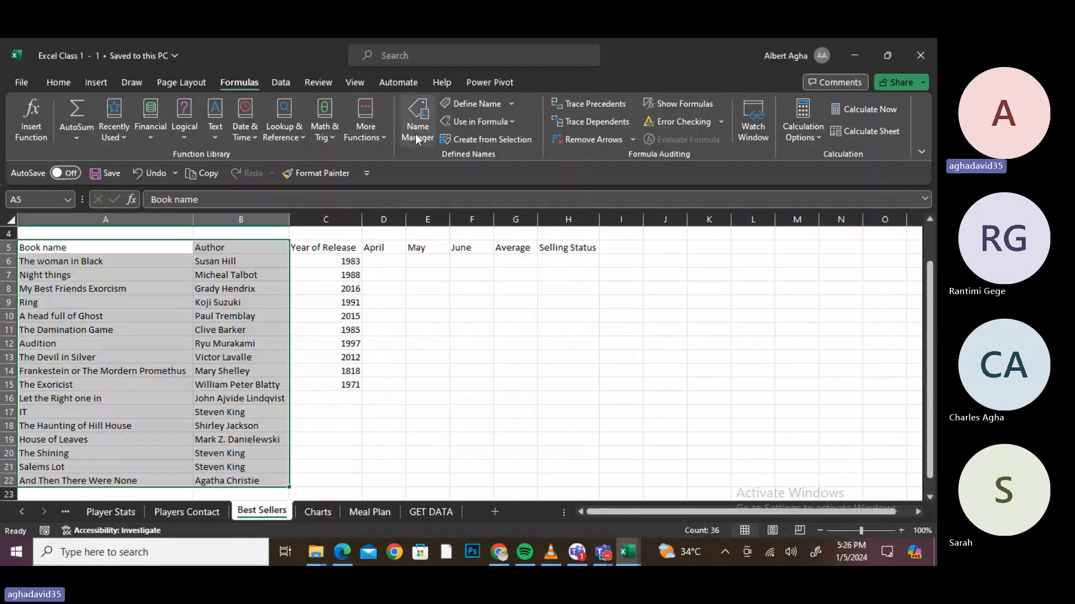
pyautogui.click(416, 133)
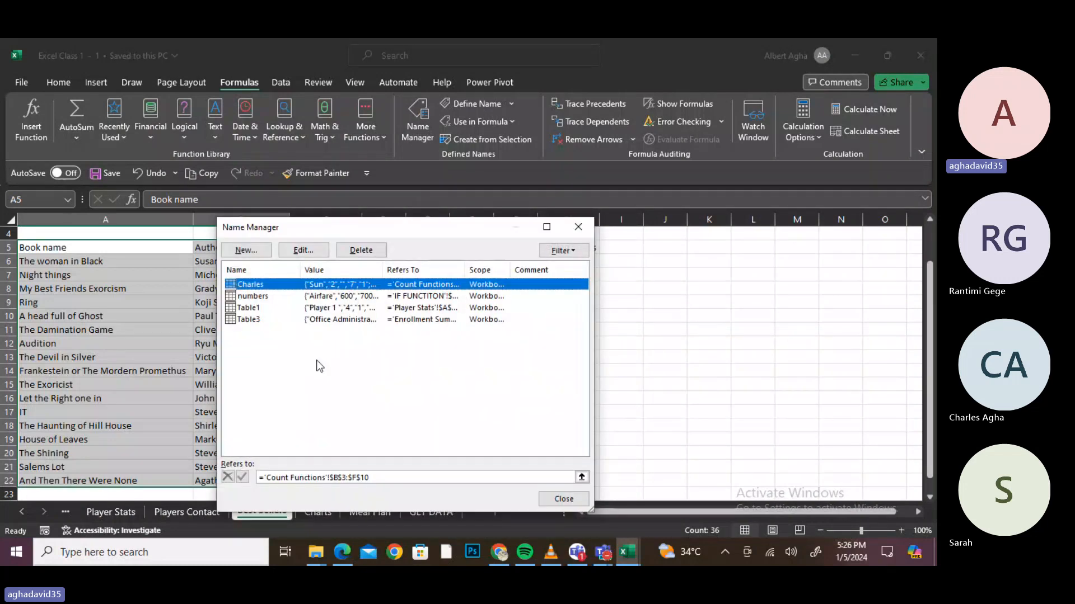
pyautogui.click(245, 250)
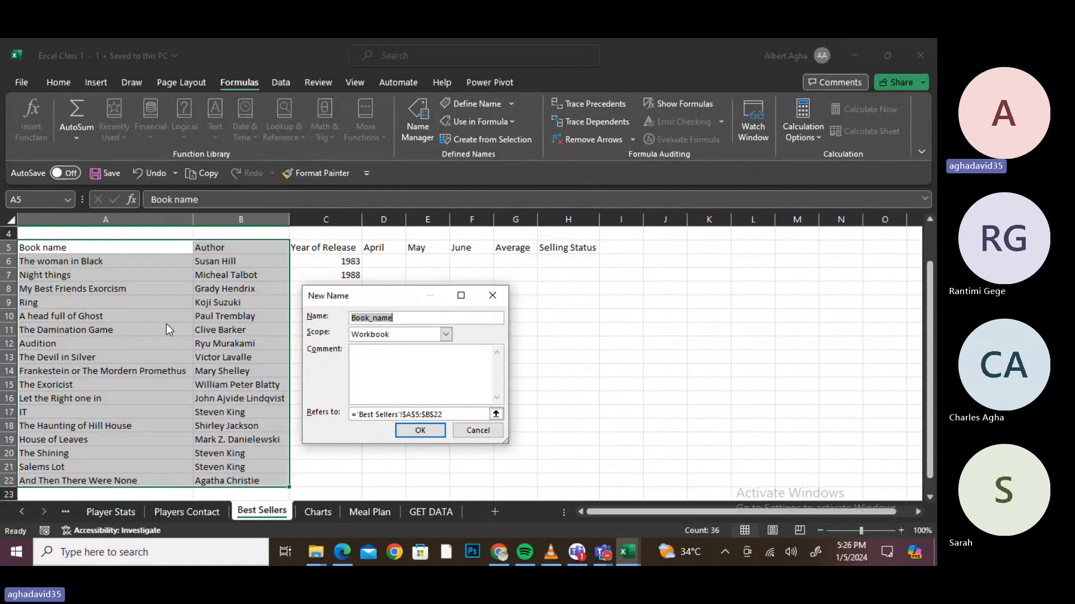
pyautogui.press('BackSpace')
pyautogui.write('Books&Authors')
pyautogui.click(420, 432)
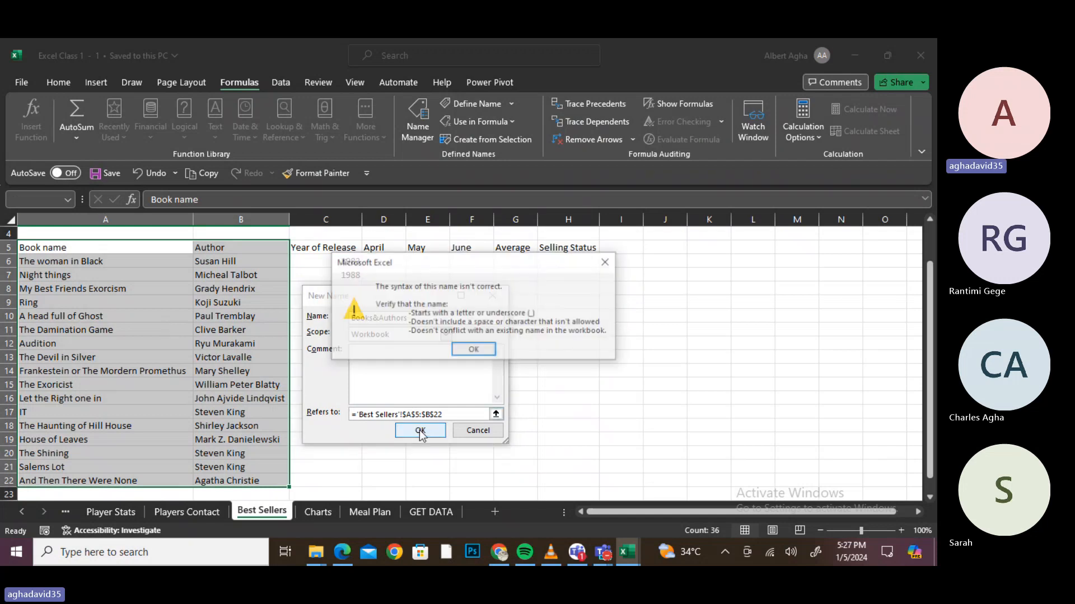
pyautogui.click(474, 350)
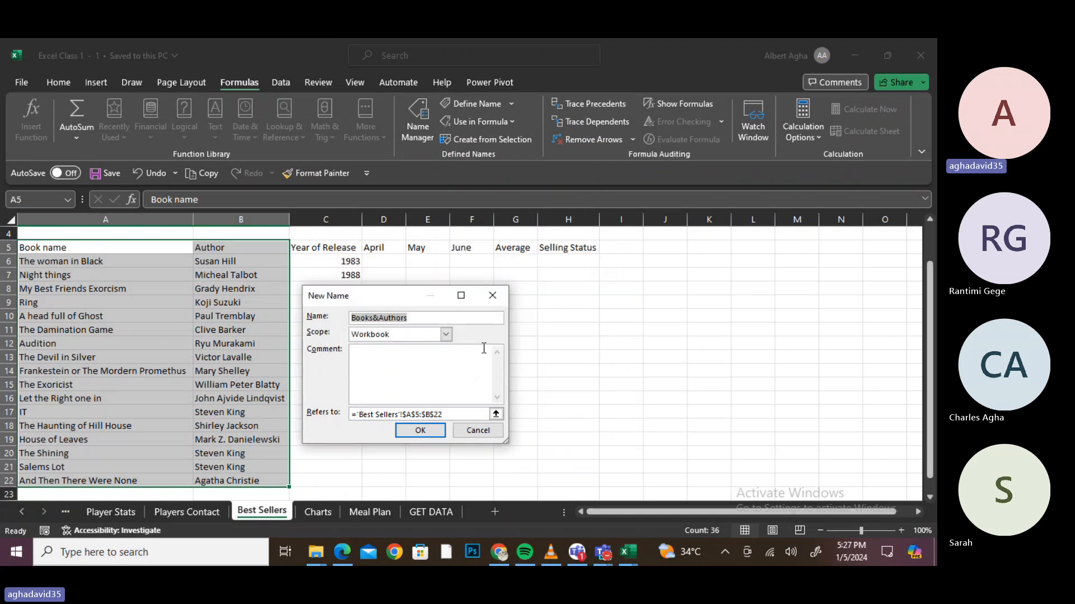
pyautogui.click(383, 319)
pyautogui.press('BackSpace')
pyautogui.write('-')
pyautogui.press('Return')
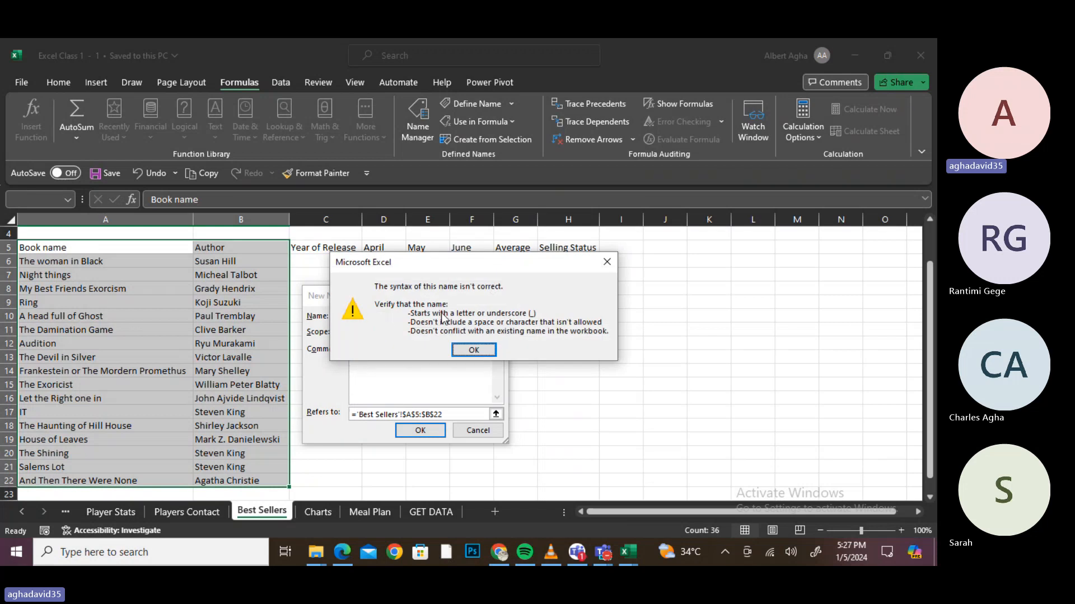
pyautogui.click(486, 349)
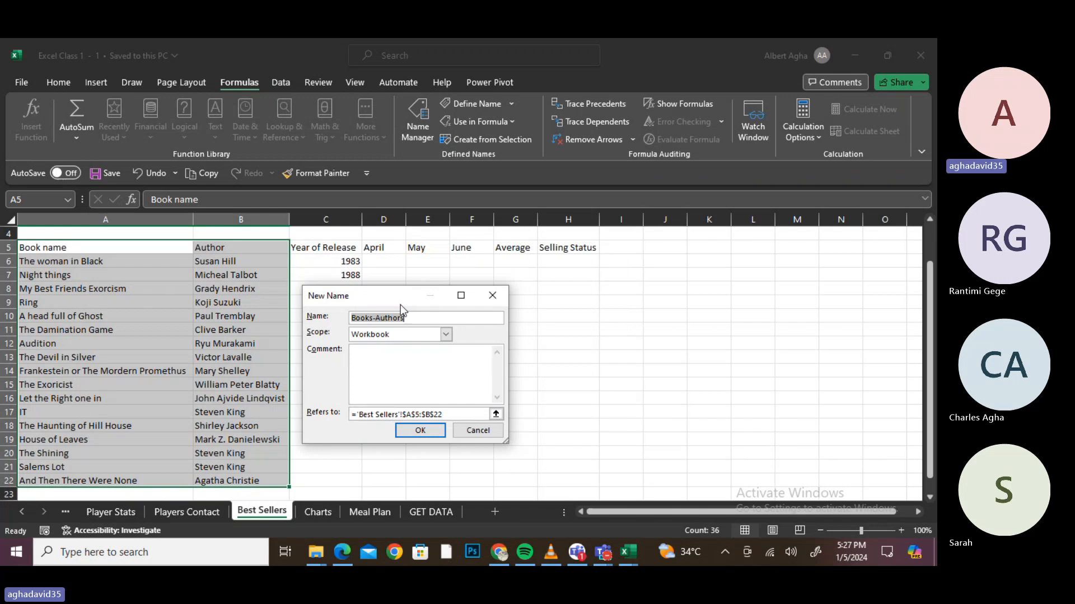
# - Correct the name to Books_Authors, confirm it, and close the Name Manager
pyautogui.click(376, 318)
pyautogui.press('BackSpace')
pyautogui.write('_')
pyautogui.press('Return')
pyautogui.hotkey('ctrl', 'F3')
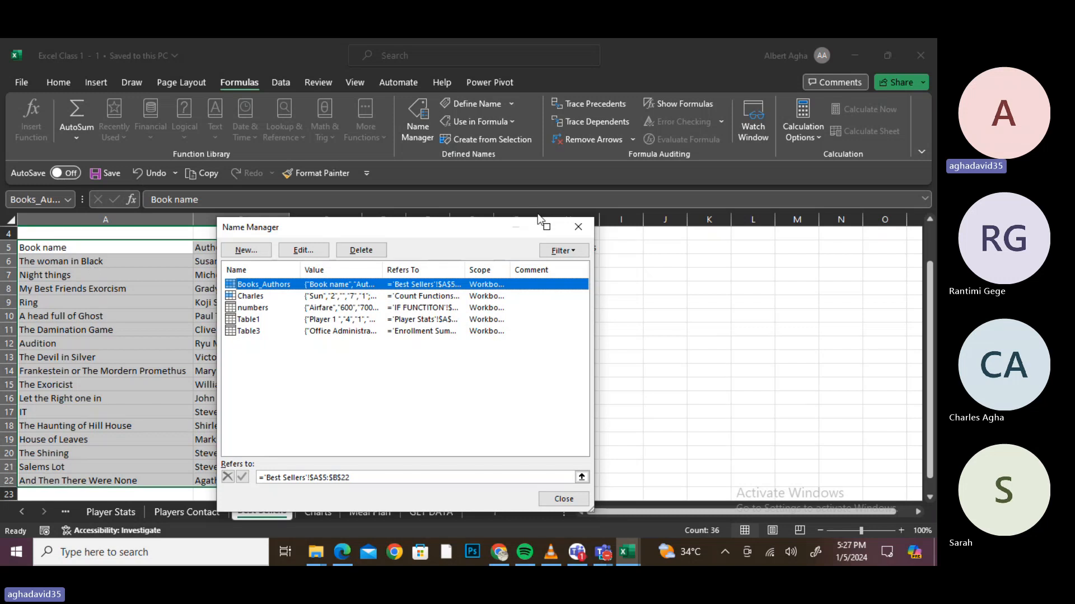
pyautogui.press('Escape')
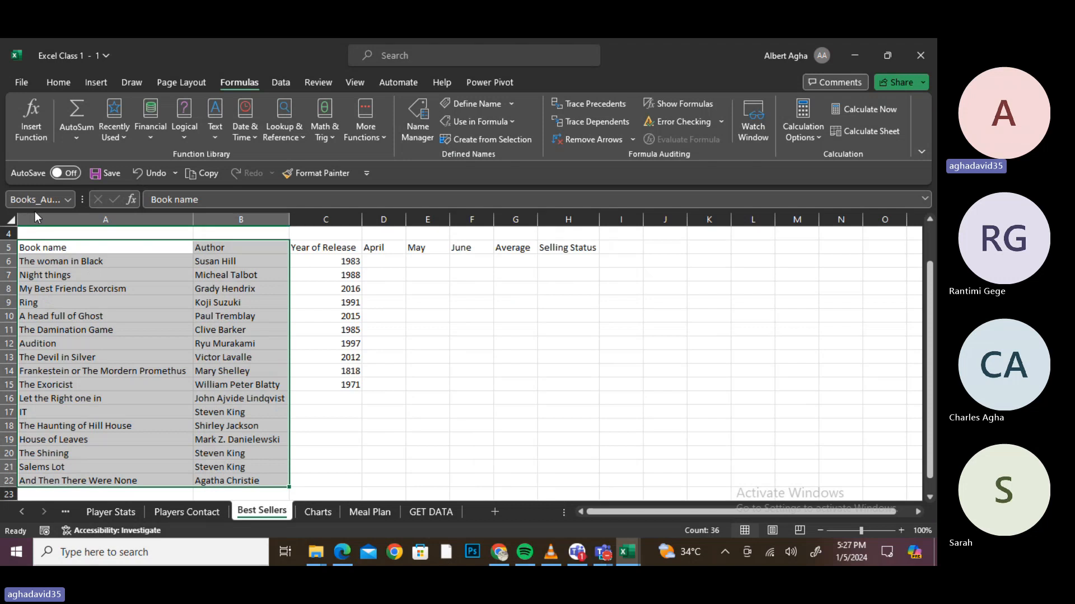
pyautogui.click(841, 453)
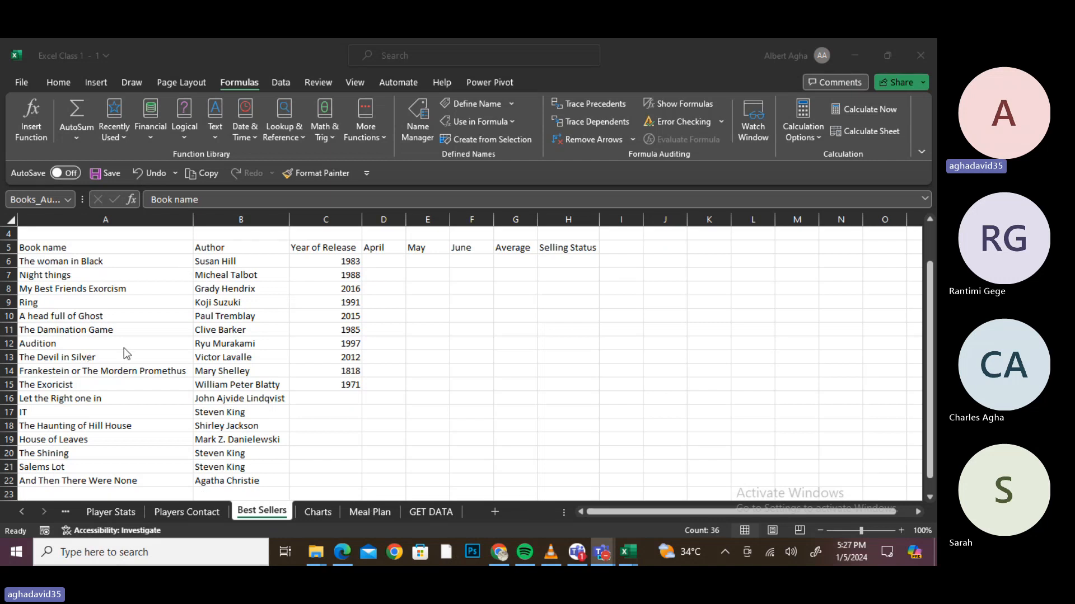
pyautogui.click(419, 516)
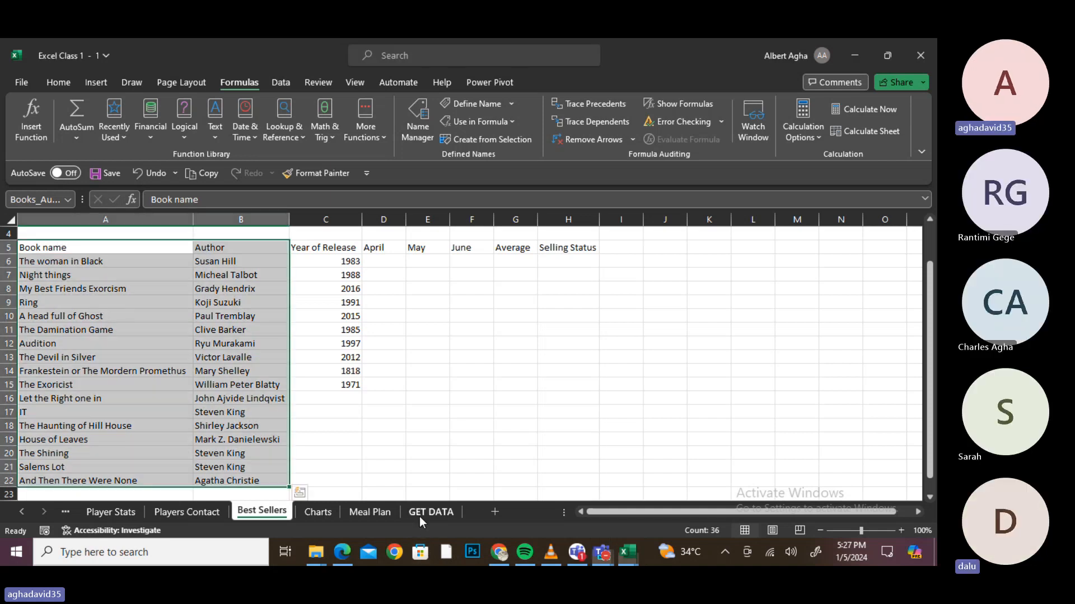
# - Show the Meal Plan sheet, mute one Teams participant, and minimize the meeting window
pyautogui.click(378, 512)
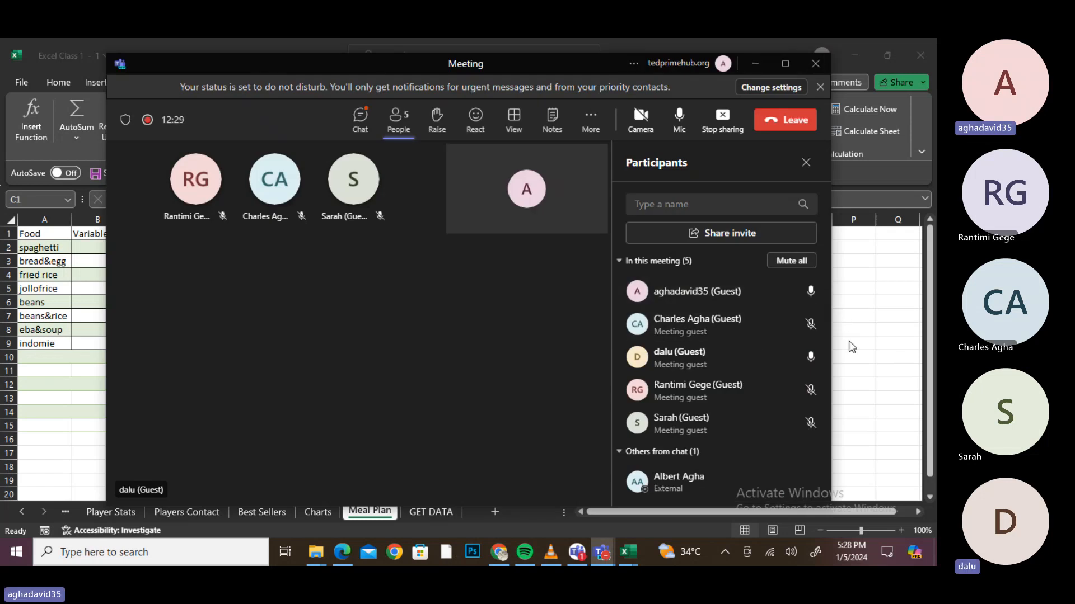
pyautogui.moveTo(821, 362)
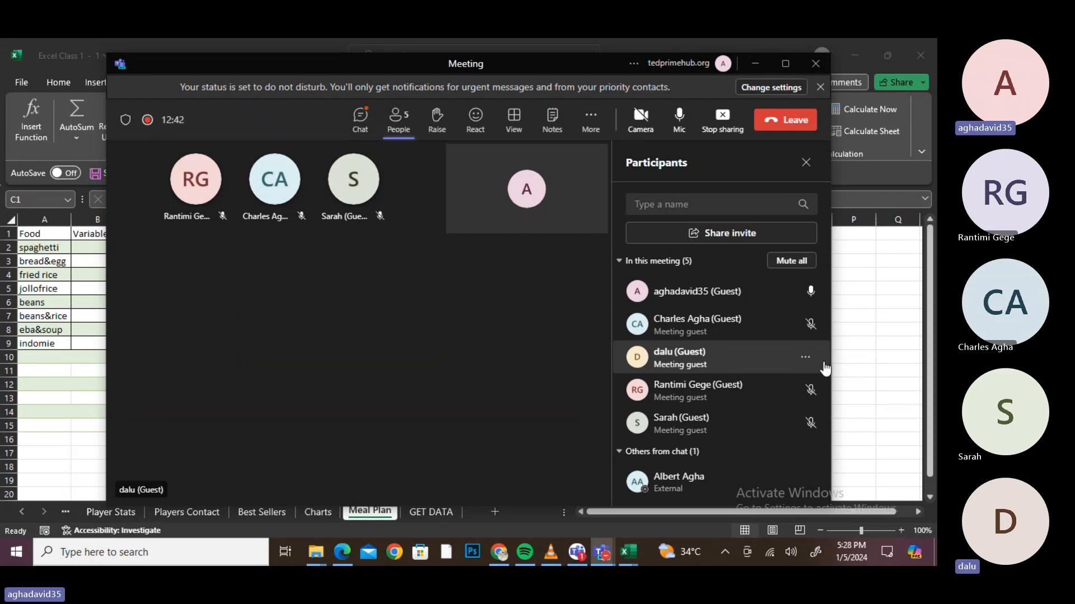
pyautogui.click(807, 358)
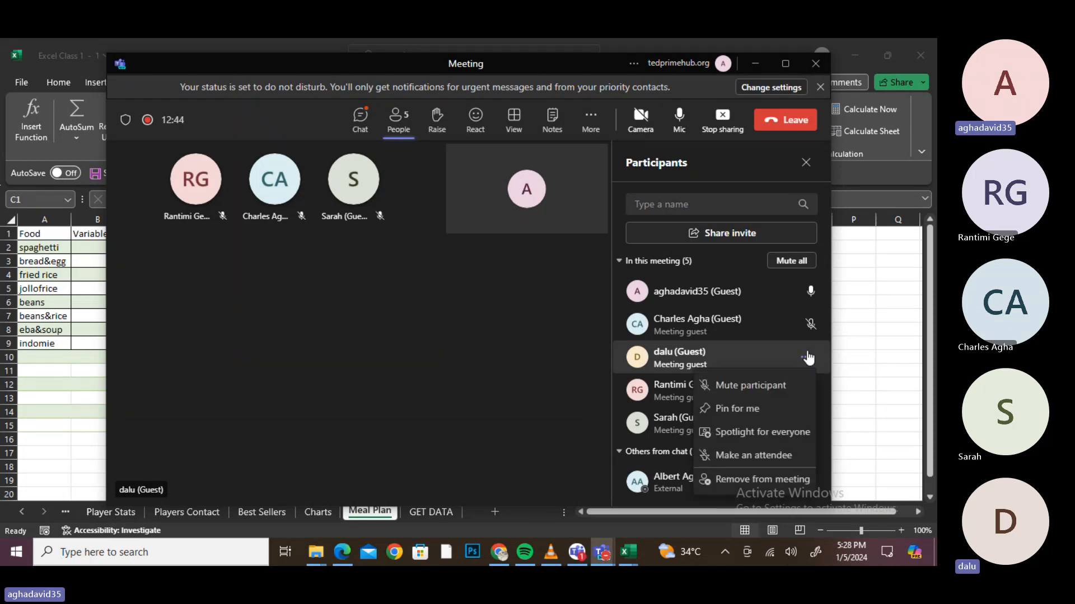
pyautogui.click(759, 394)
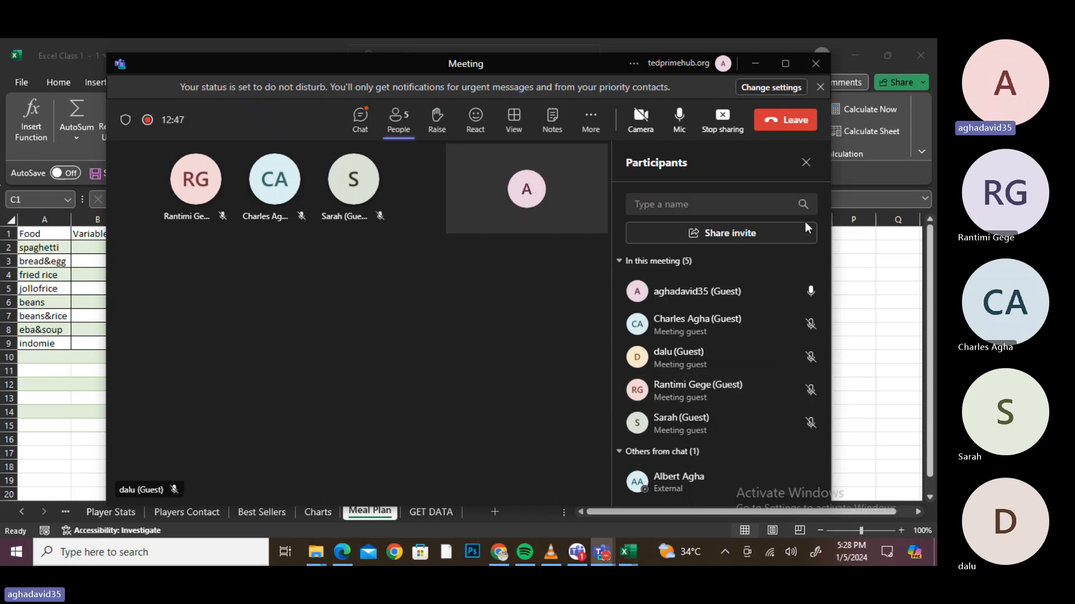
pyautogui.click(755, 64)
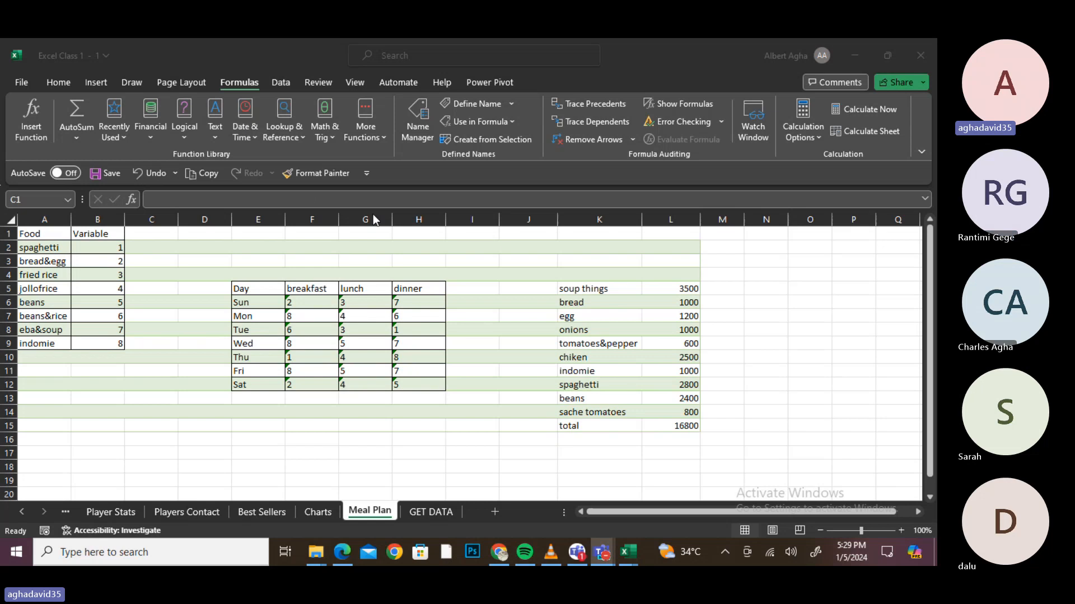
# - Select column C and name it Book_Authors through the Name Box
pyautogui.hotkey('ctrl', 'space')
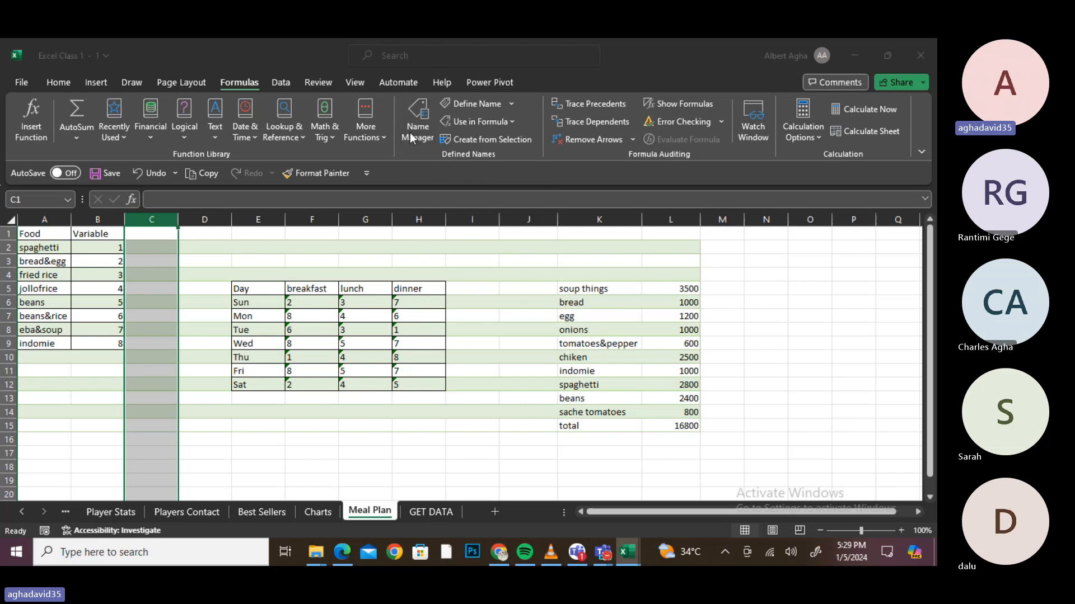
pyautogui.click(414, 130)
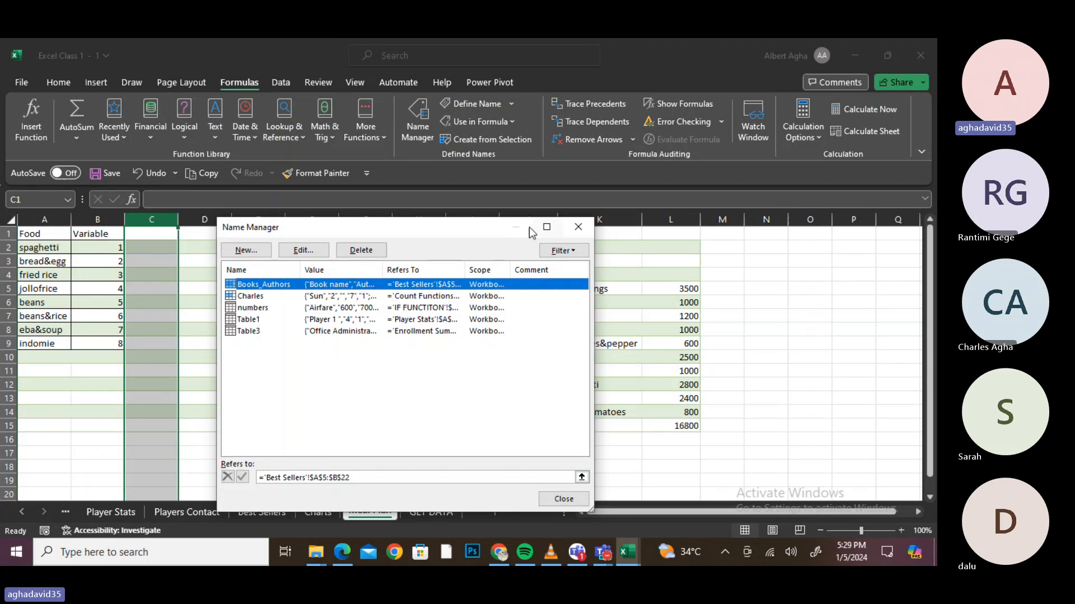
pyautogui.click(579, 227)
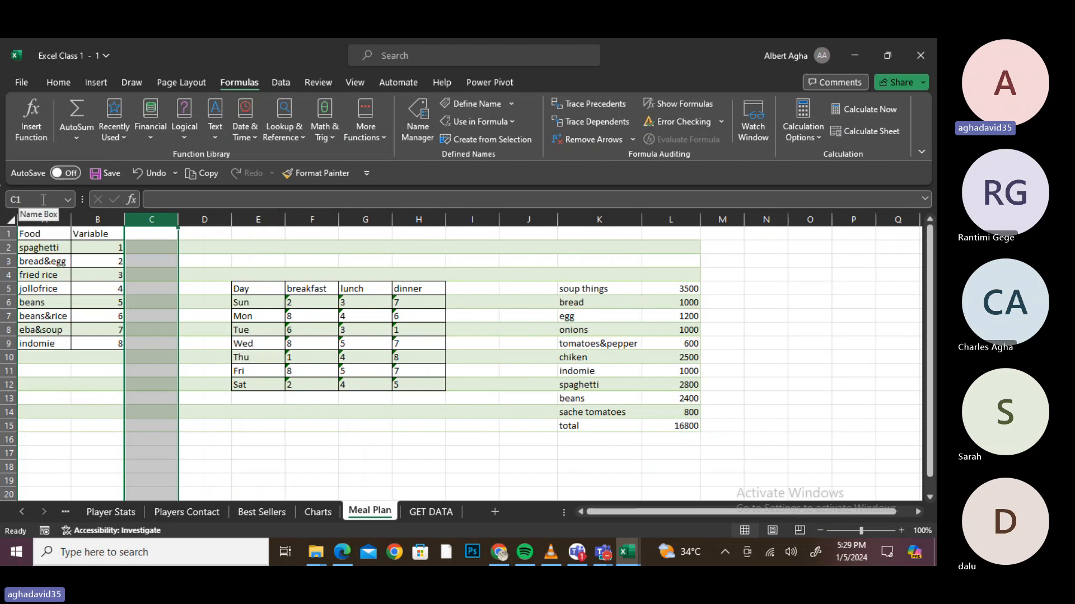
pyautogui.click(25, 200)
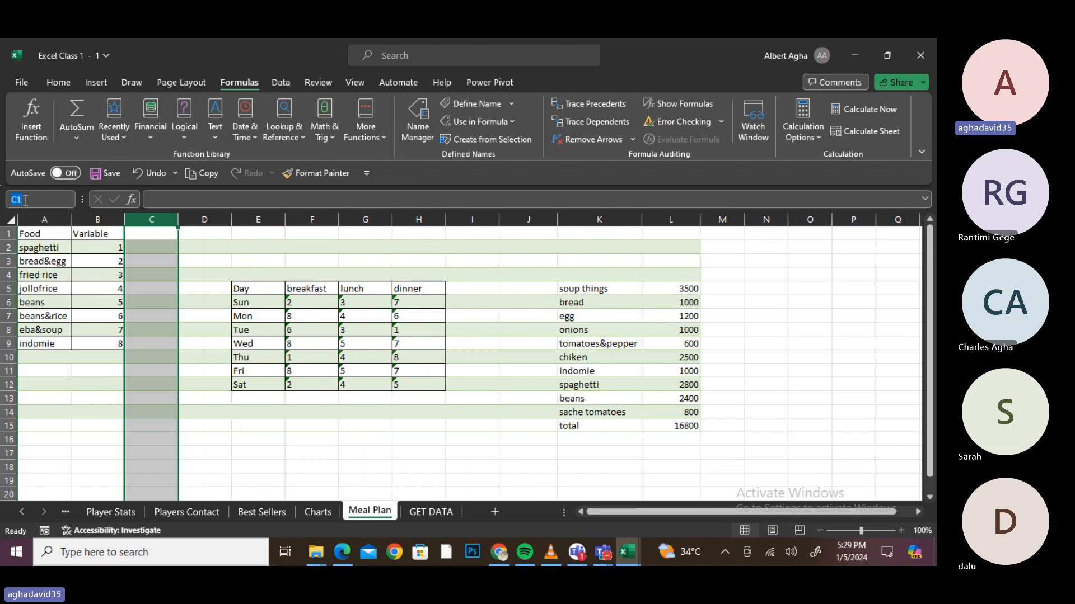
pyautogui.write('BO')
pyautogui.press('BackSpace')
pyautogui.write('ool')
pyautogui.write('k')
pyautogui.write('_')
pyautogui.write('Au')
pyautogui.write('thor')
pyautogui.write('s')
pyautogui.press('Return')
# - Use the Name Box to jump to B7, then to the Books_Authors range
pyautogui.click(50, 202)
pyautogui.write('B7')
pyautogui.press('Return')
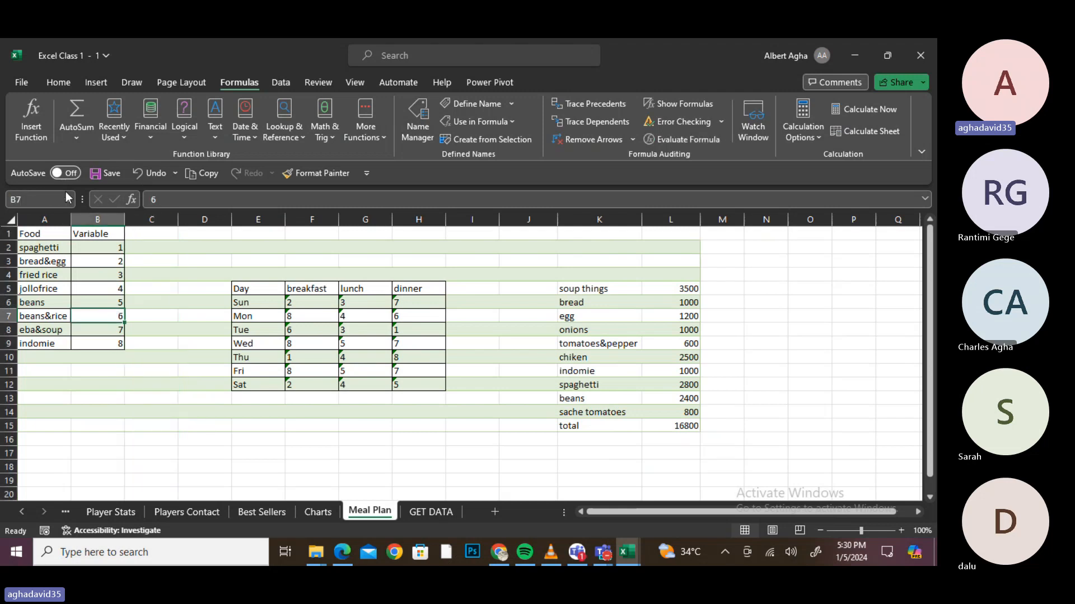
pyautogui.click(36, 200)
pyautogui.write('Book')
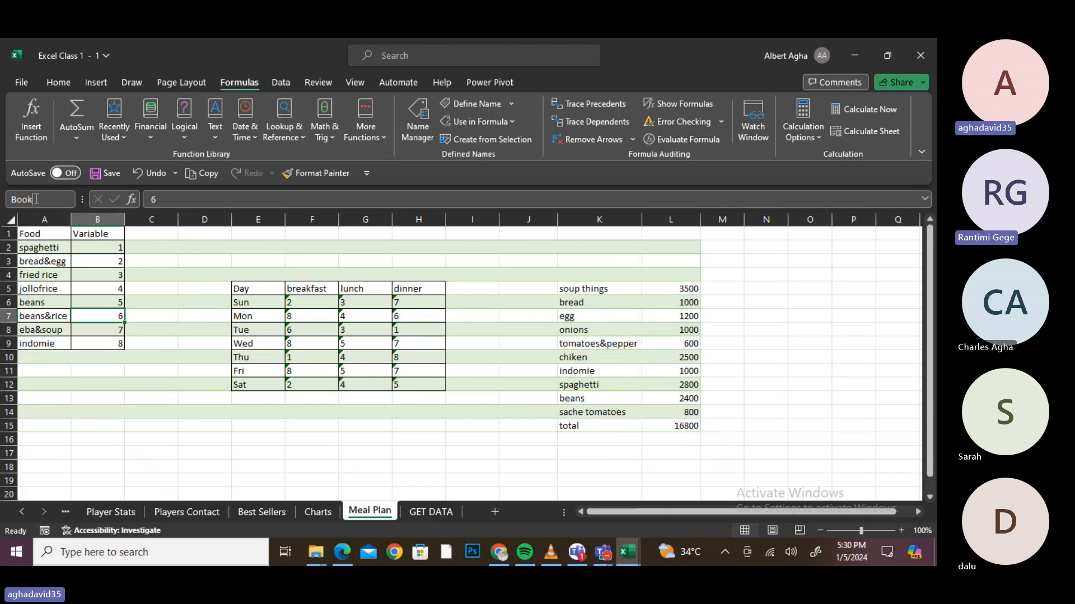
pyautogui.write('s_Auth')
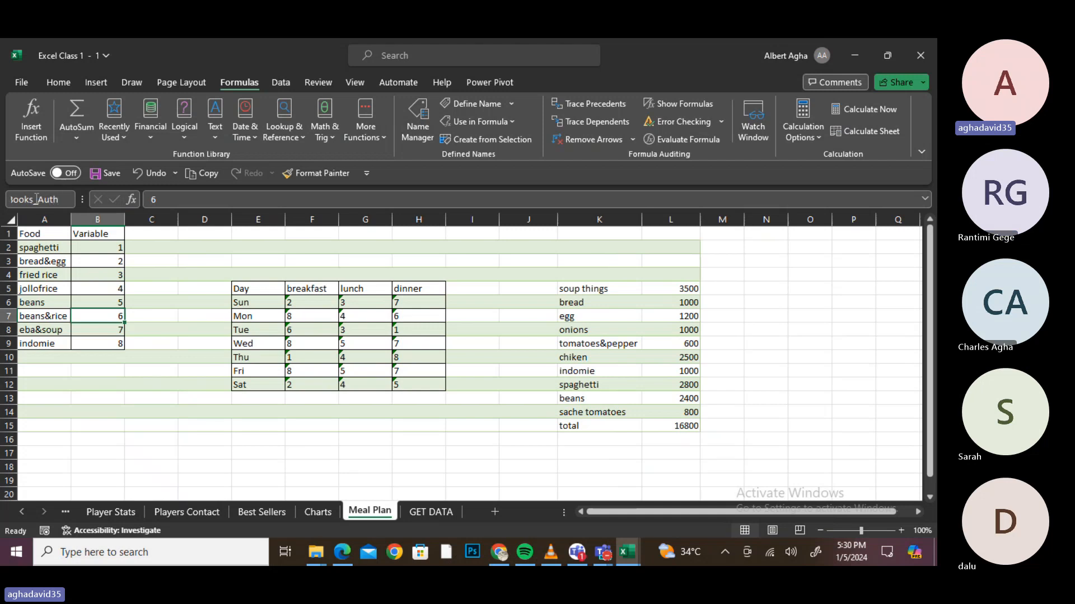
pyautogui.write('ors')
pyautogui.press('Return')
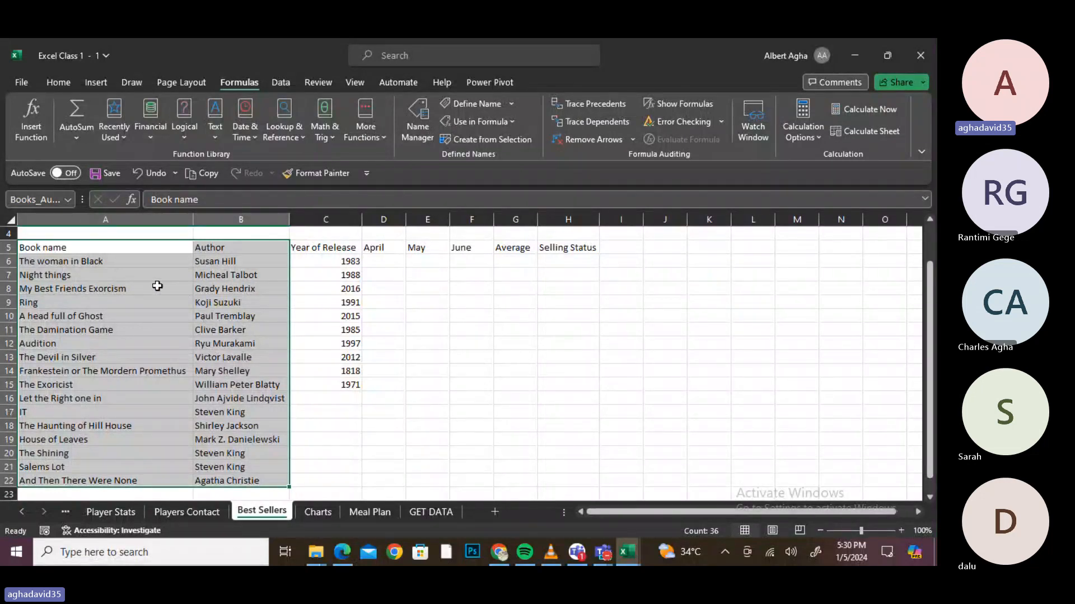
# - Delete the Book_Authors and Books_Authors names in Name Manager, then close it
pyautogui.click(84, 289)
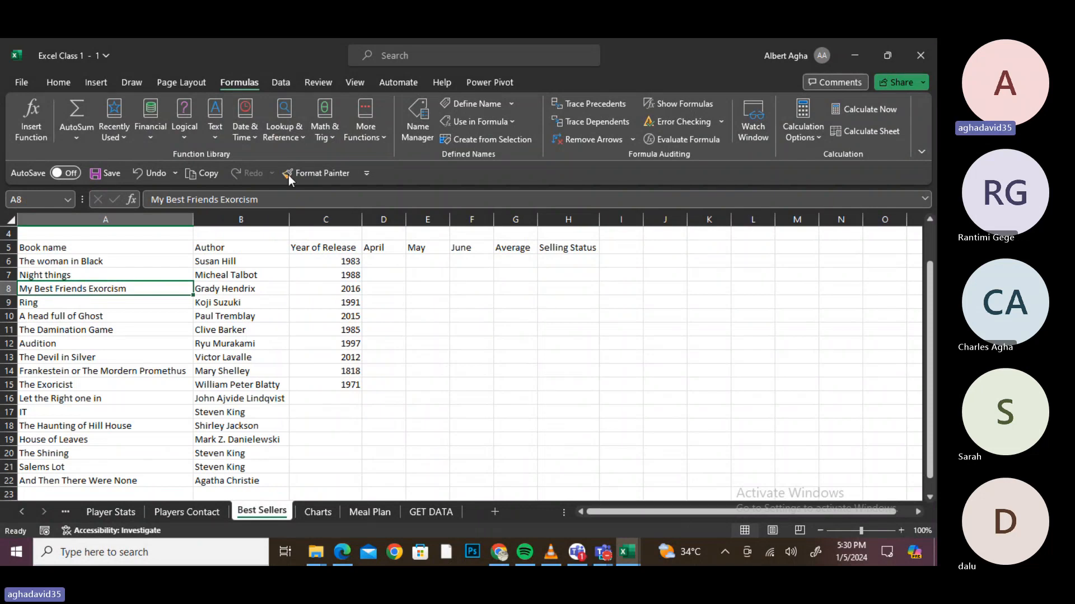
pyautogui.click(417, 134)
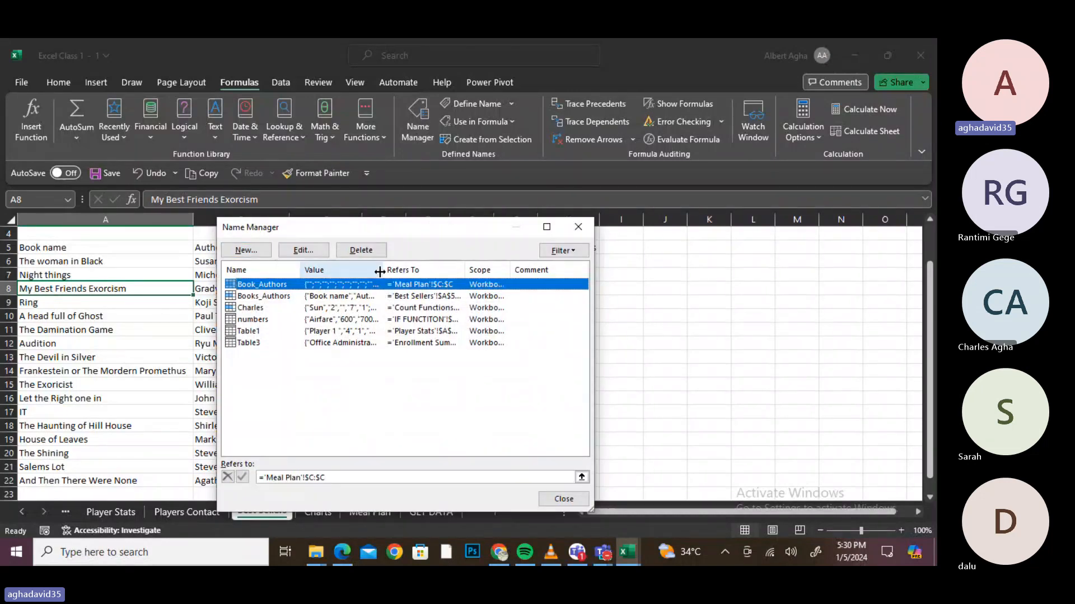
pyautogui.click(359, 251)
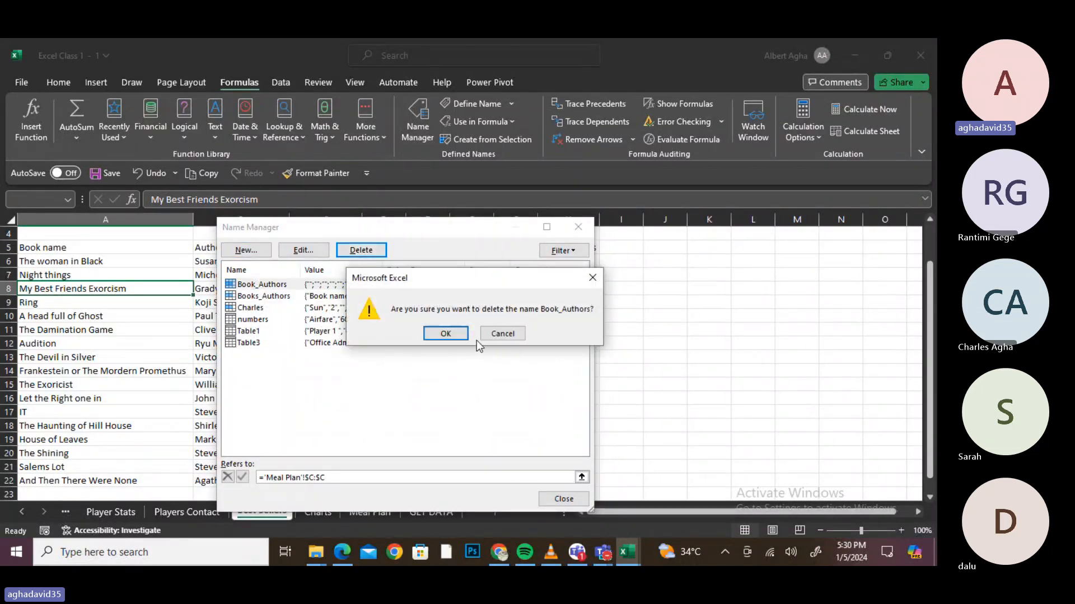
pyautogui.click(445, 333)
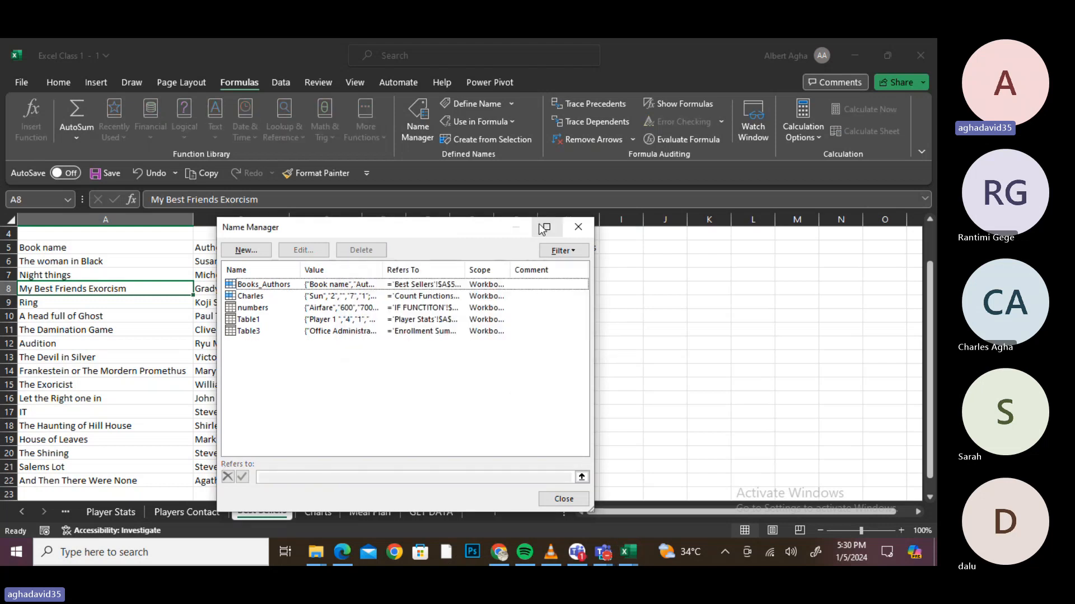
pyautogui.click(353, 289)
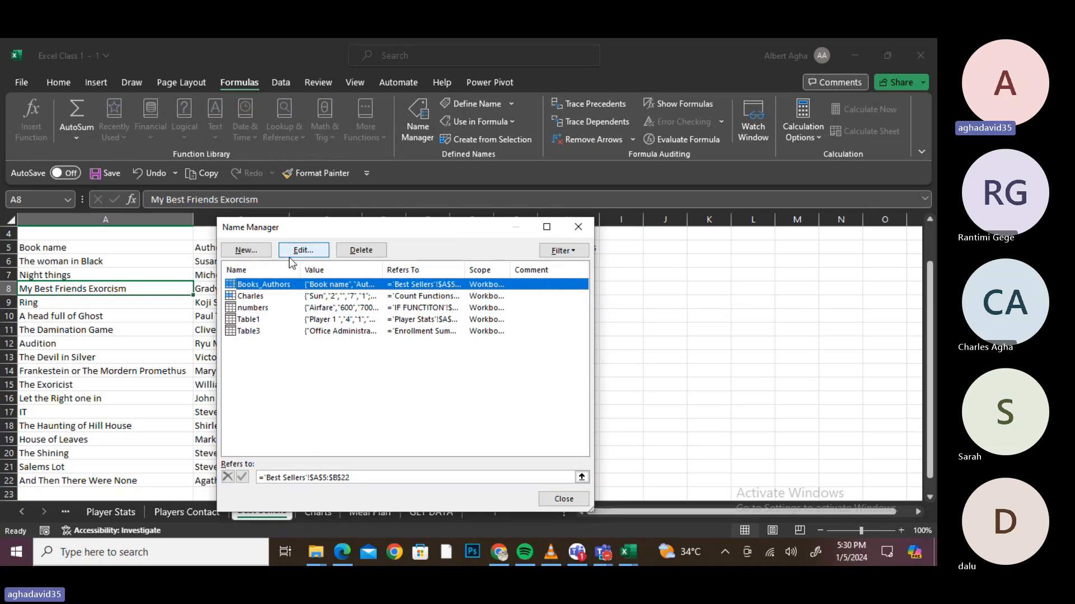
pyautogui.click(361, 251)
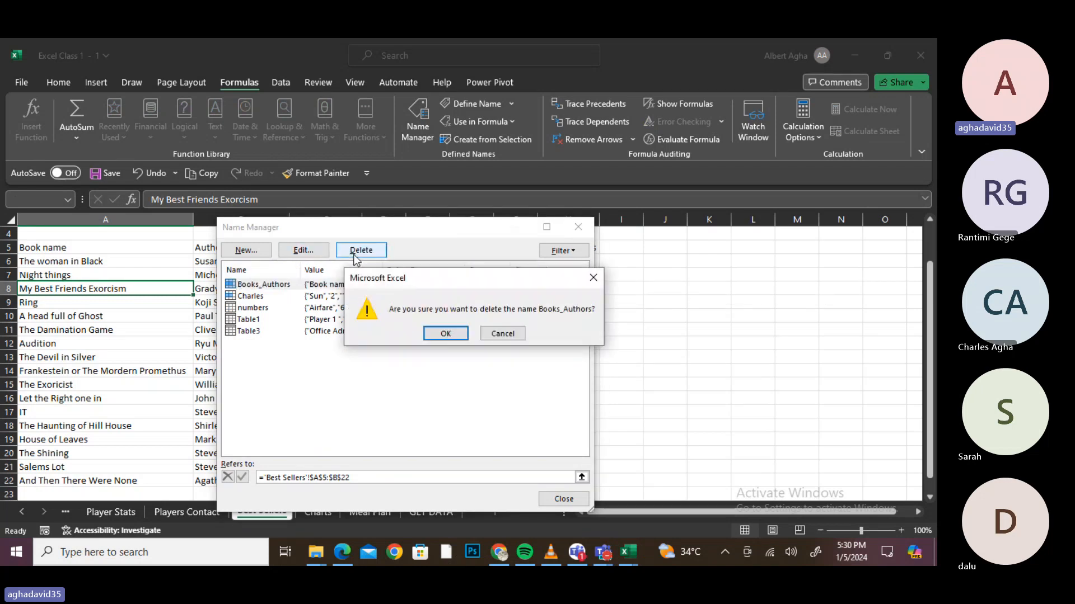
pyautogui.click(446, 334)
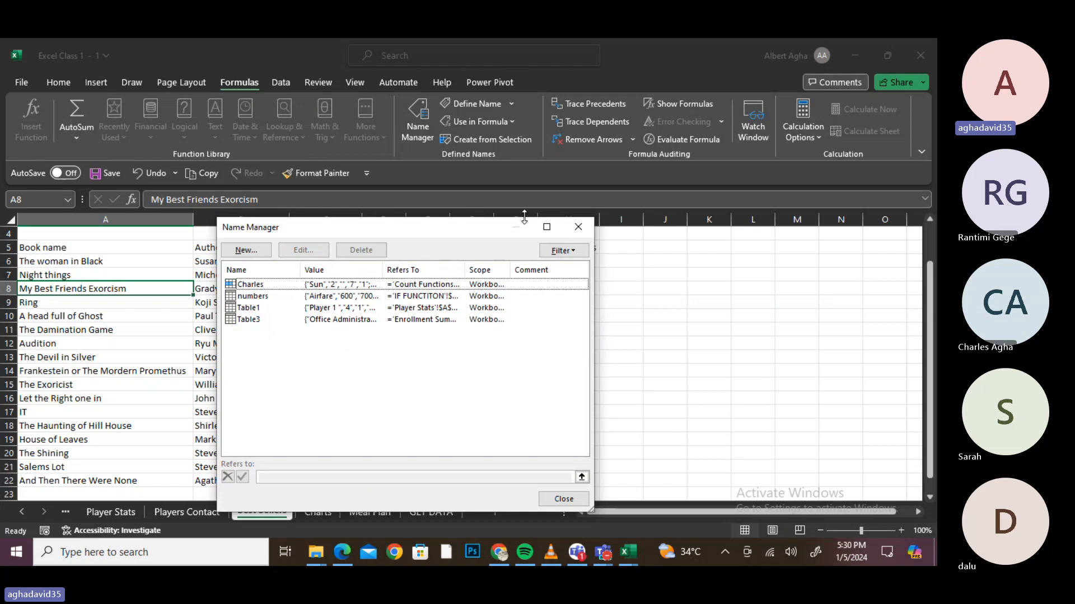
pyautogui.click(576, 498)
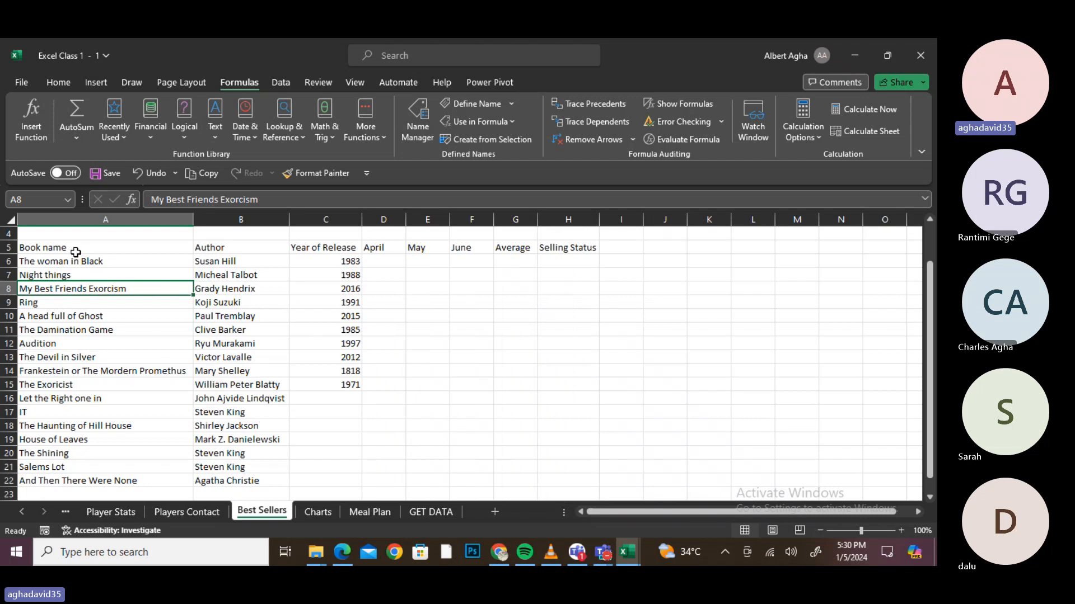
# - Name the book and author list A5:B22 Books_Authors in the Name Box
pyautogui.moveTo(73, 248); pyautogui.dragTo(240, 483)
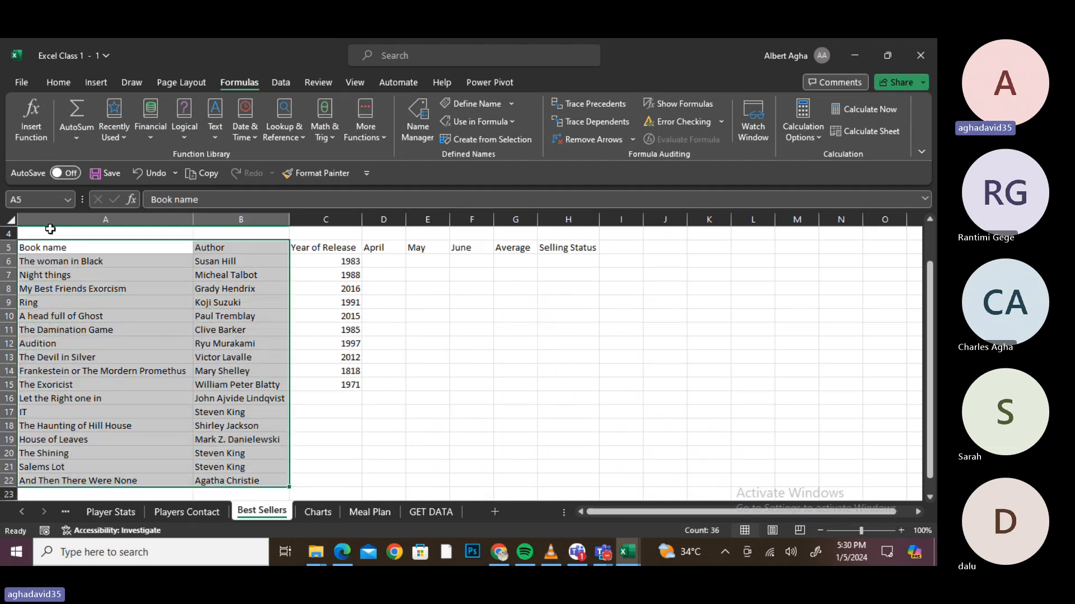
pyautogui.click(37, 200)
pyautogui.write('B')
pyautogui.write('o')
pyautogui.write('oks')
pyautogui.write('_Autho')
pyautogui.write('rs')
pyautogui.press('Return')
pyautogui.click(376, 329)
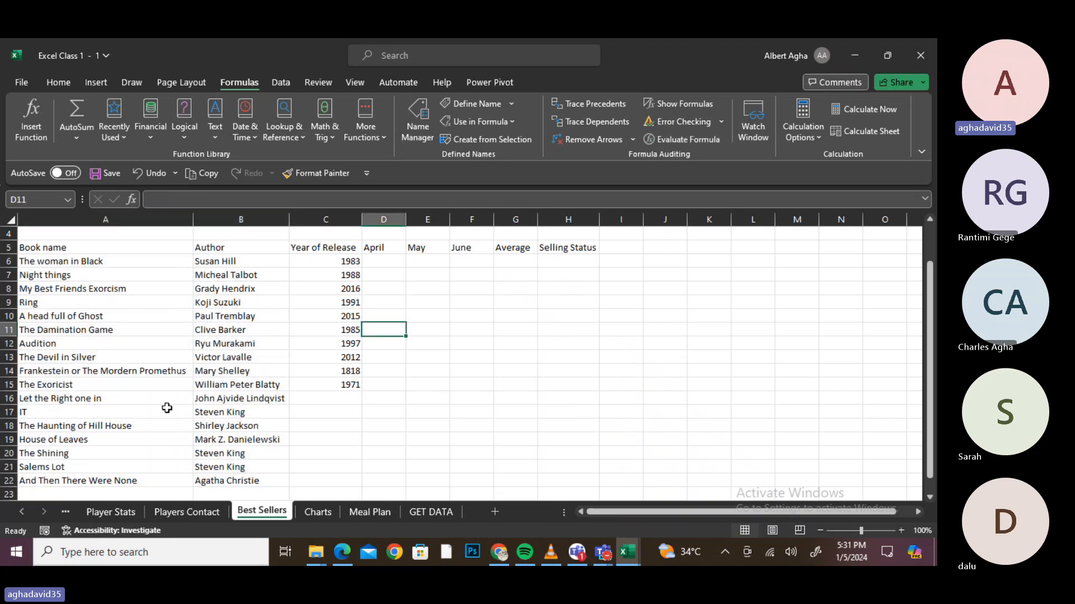
# - From the Players Contact sheet, jump back to the Books_Authors range through the Name Box
pyautogui.click(203, 512)
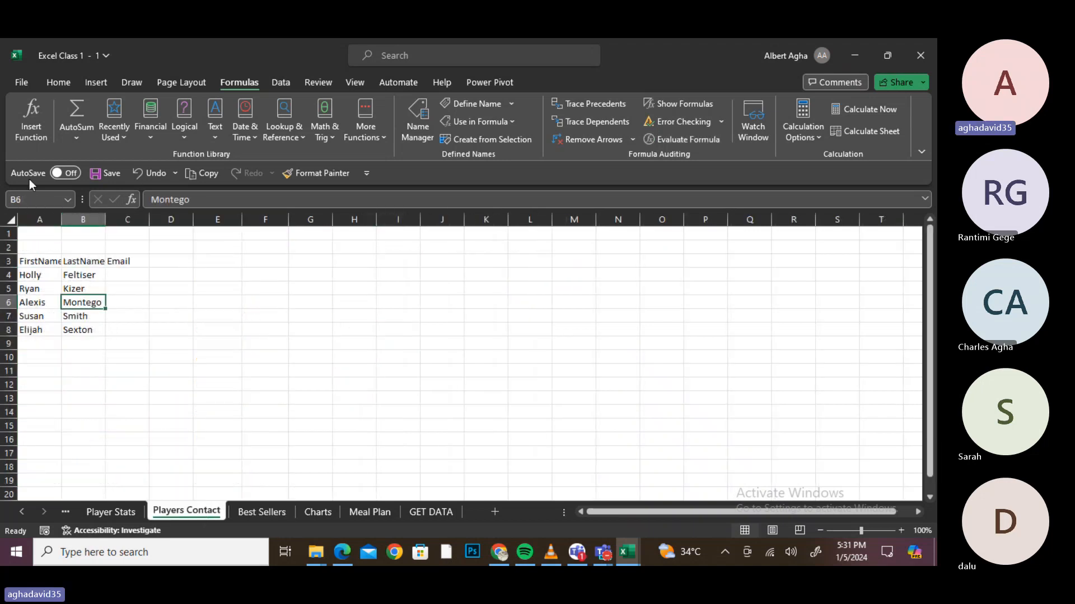
pyautogui.click(31, 198)
pyautogui.write('Books')
pyautogui.write('_')
pyautogui.write('Aut')
pyautogui.write('hors')
pyautogui.press('Return')
pyautogui.click(8, 302)
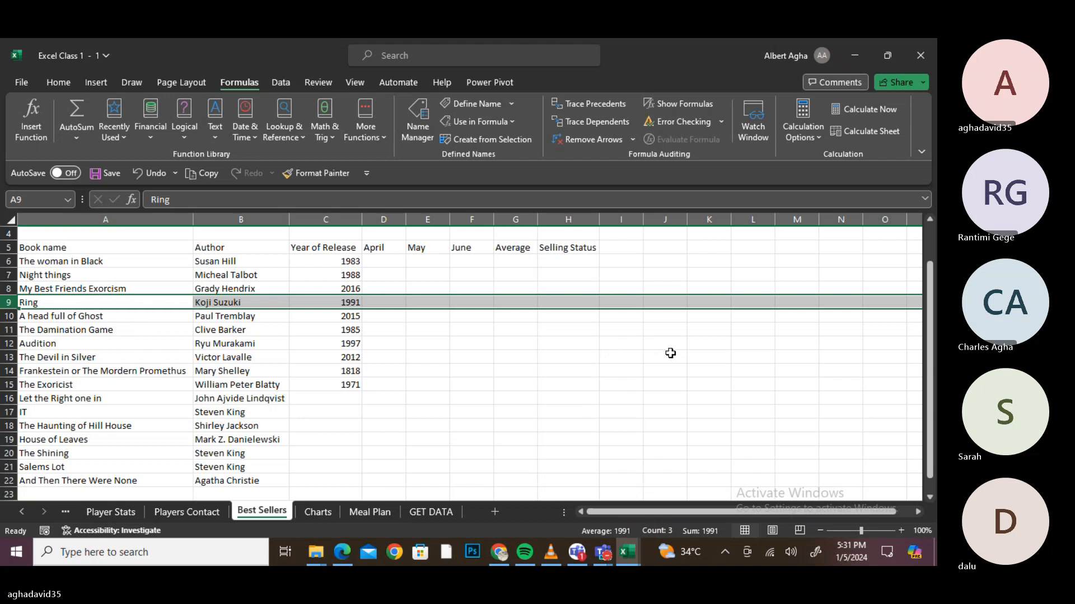
pyautogui.click(842, 390)
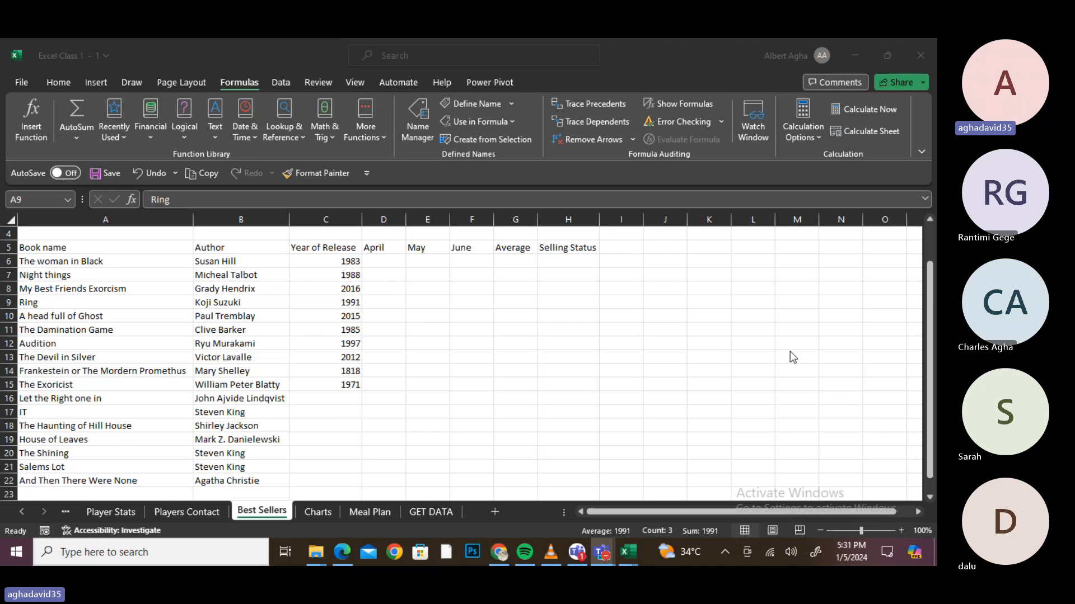
pyautogui.click(341, 553)
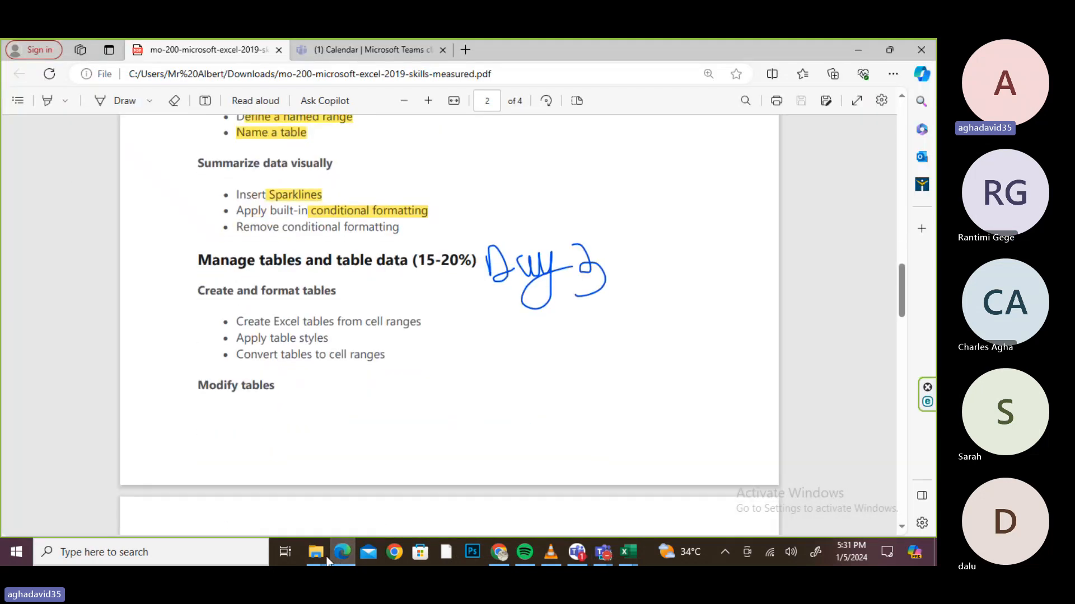
# - Scroll the MO-200 skills PDF to the Day 3 'Manage tables and table data' section
pyautogui.scroll(-3, 447, 324)
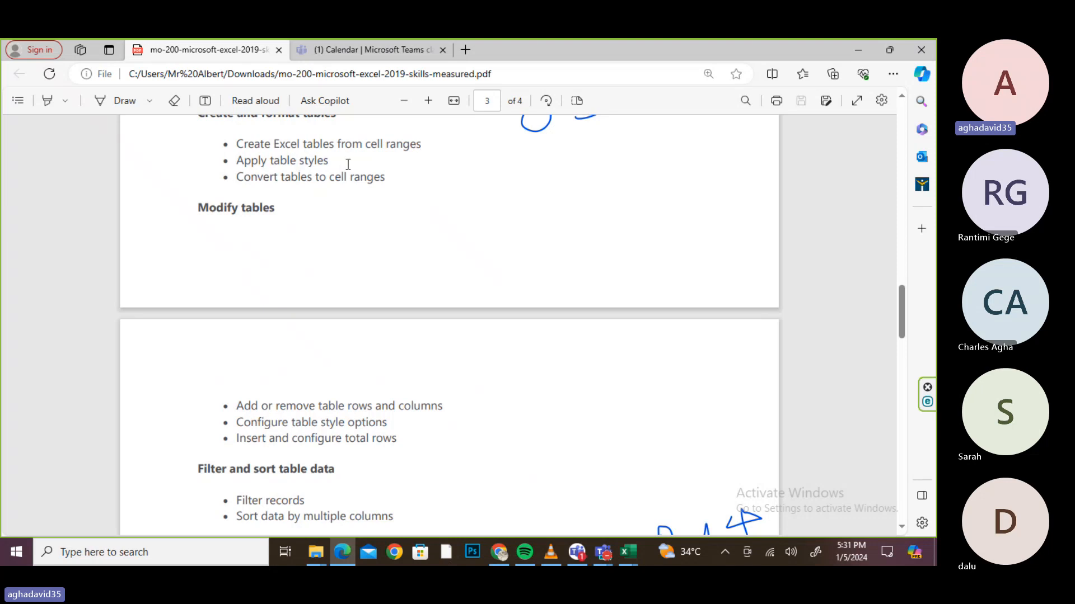
pyautogui.scroll(-1, 352, 207)
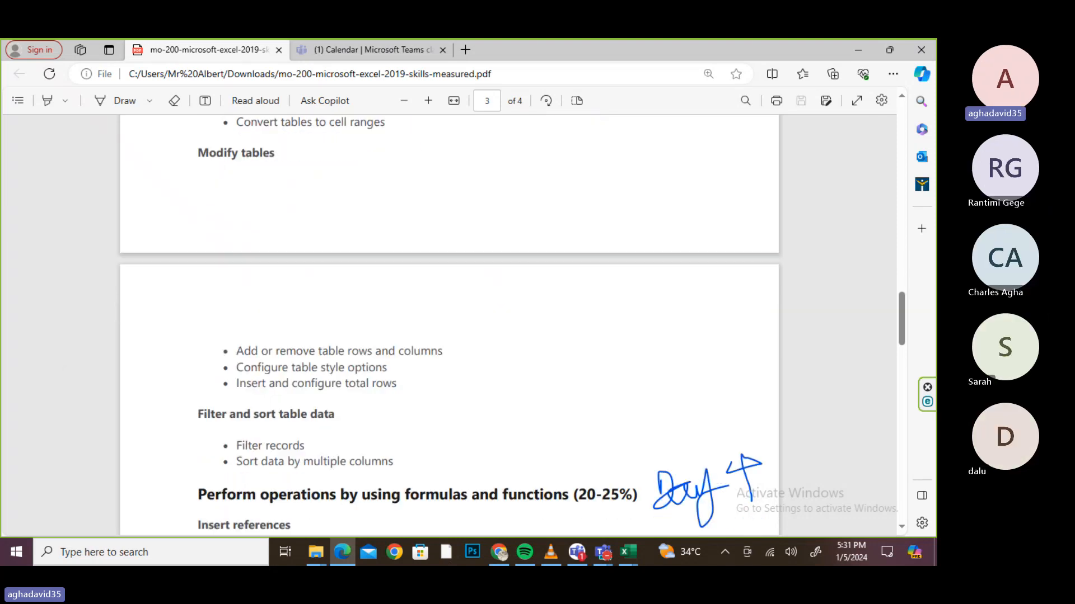
pyautogui.scroll(1, 450, 324)
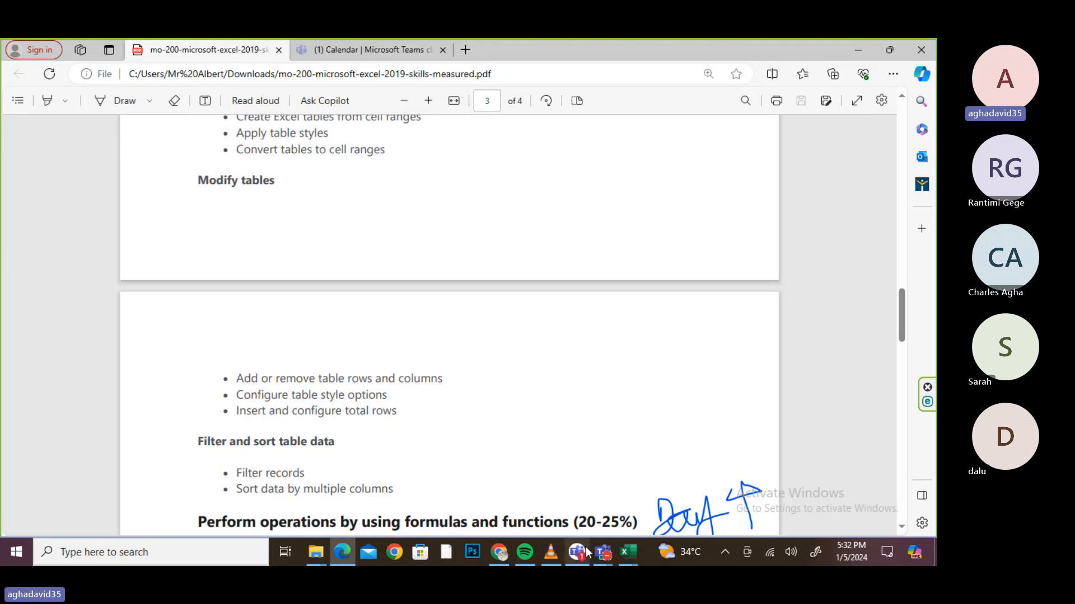
pyautogui.moveTo(623, 553)
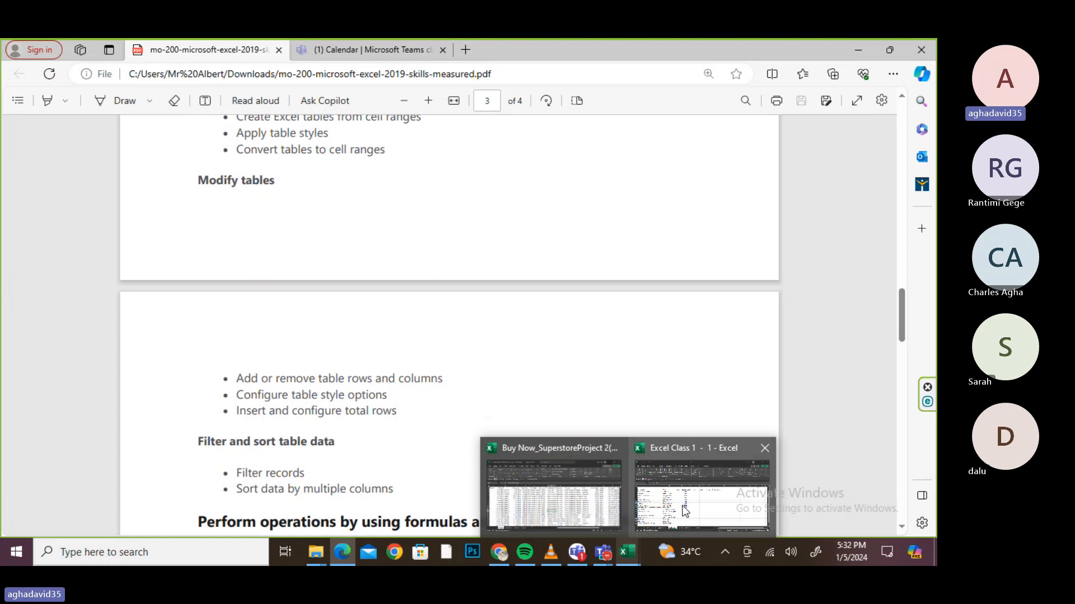
pyautogui.moveTo(684, 510)
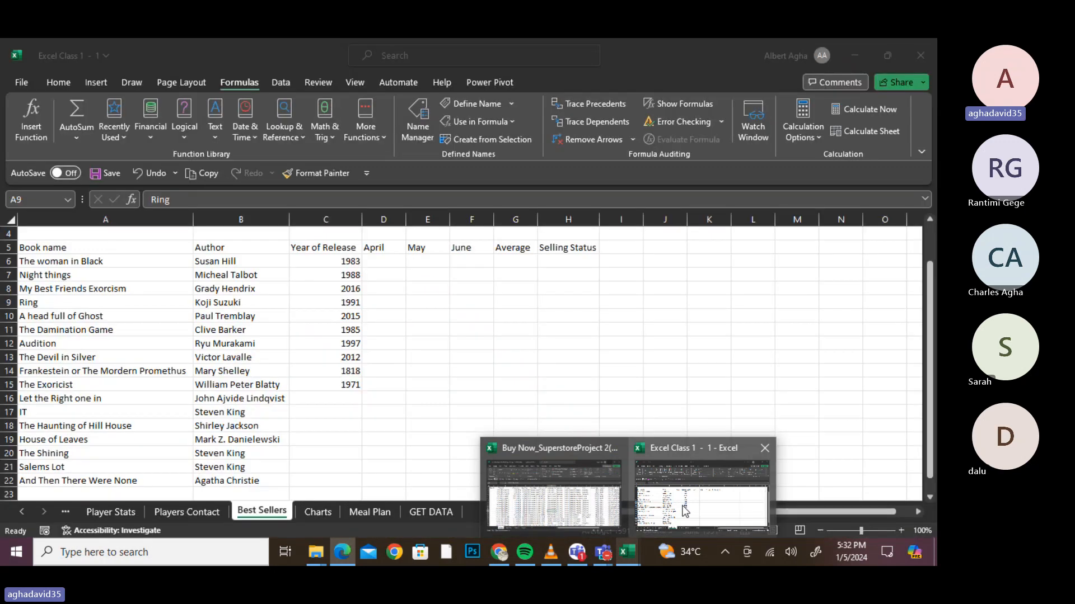
pyautogui.scroll(1, 449, 324)
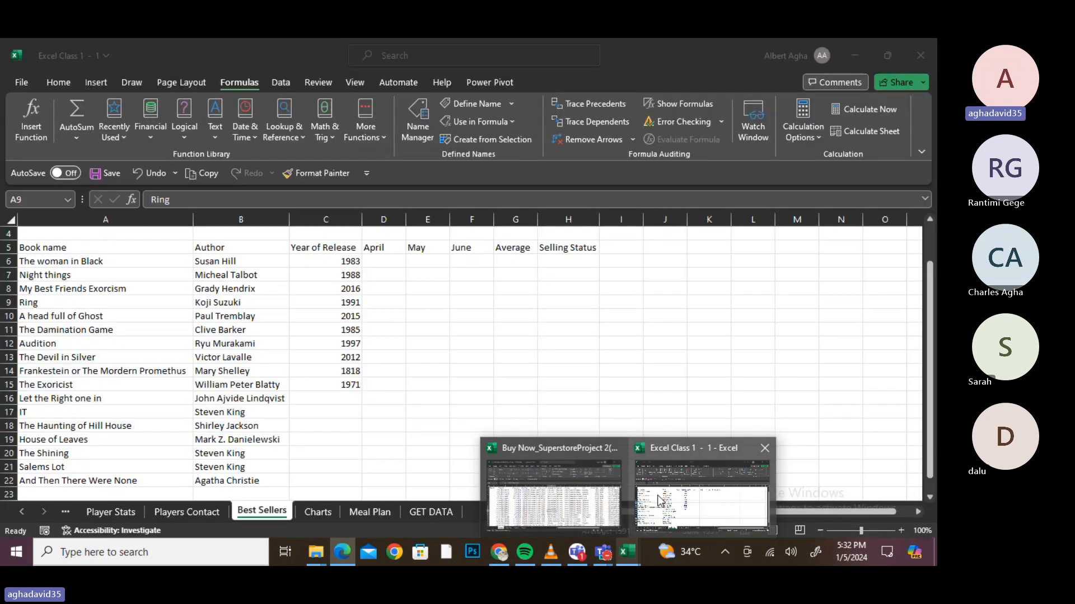
# - Enter =RANDBETWEEN(1990,2000) in C16 as the release year for Let the Right one in
pyautogui.click(657, 498)
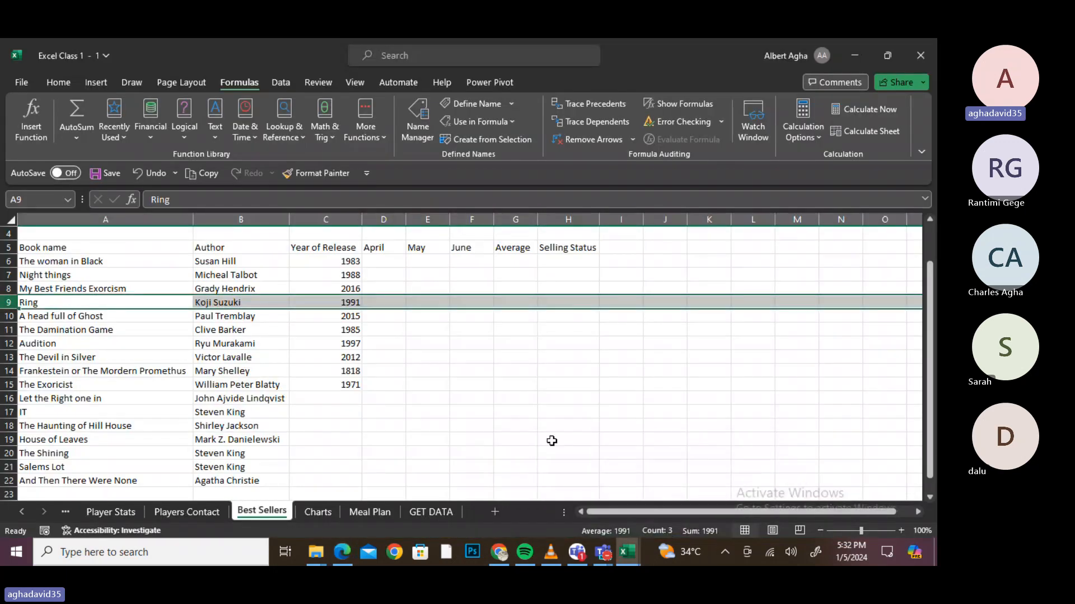
pyautogui.click(339, 371)
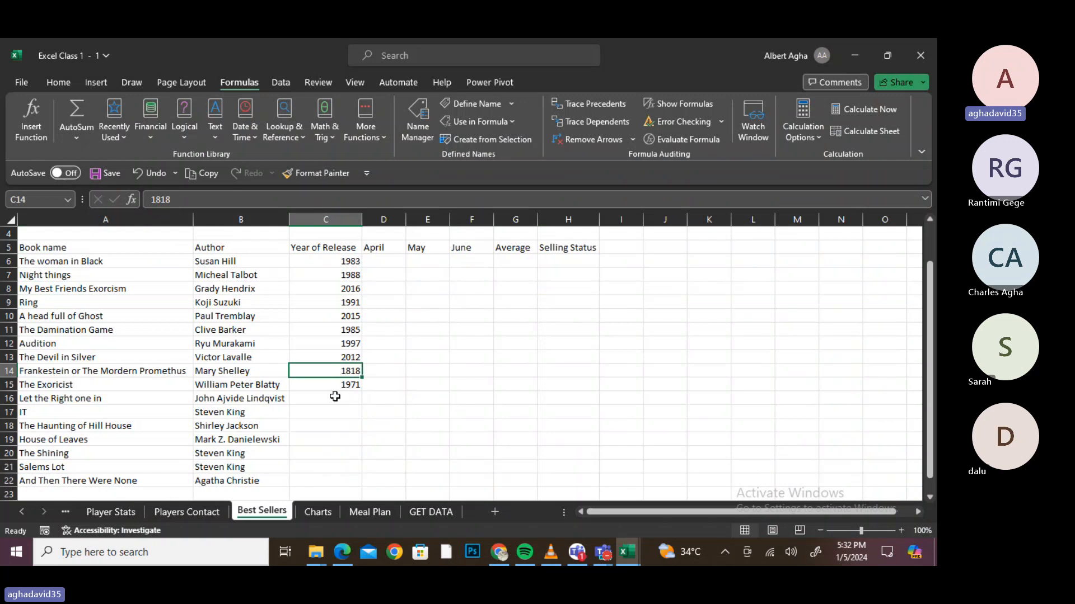
pyautogui.click(334, 398)
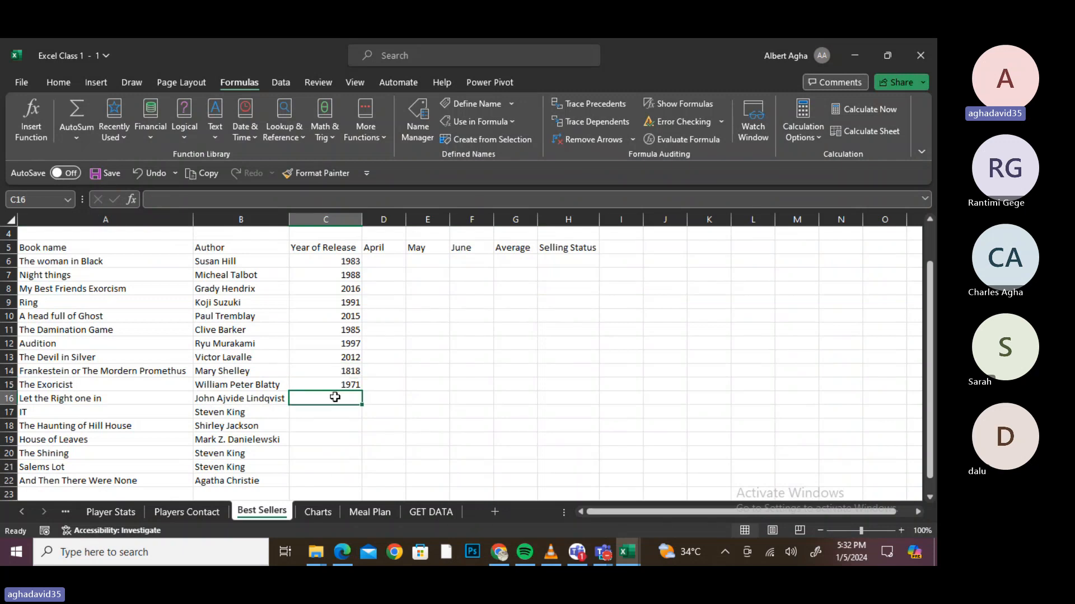
pyautogui.write('=')
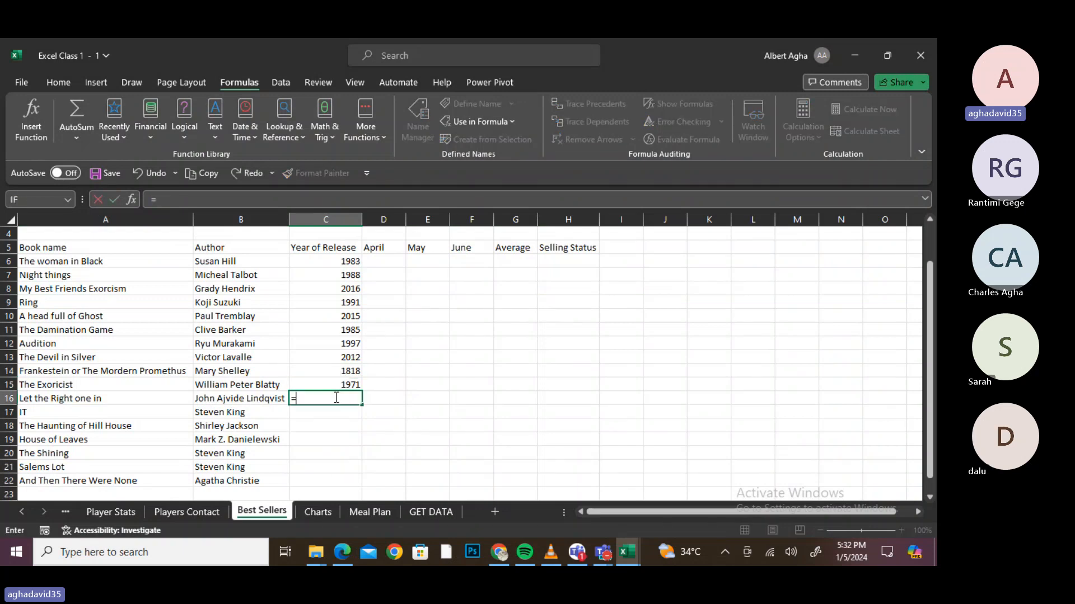
pyautogui.write('ra')
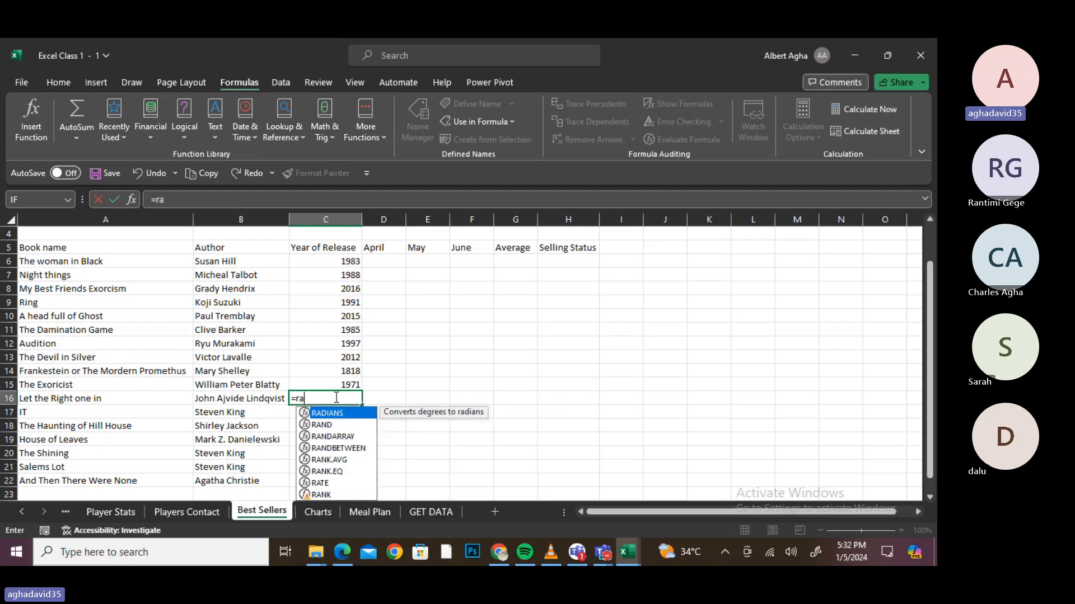
pyautogui.write('nd')
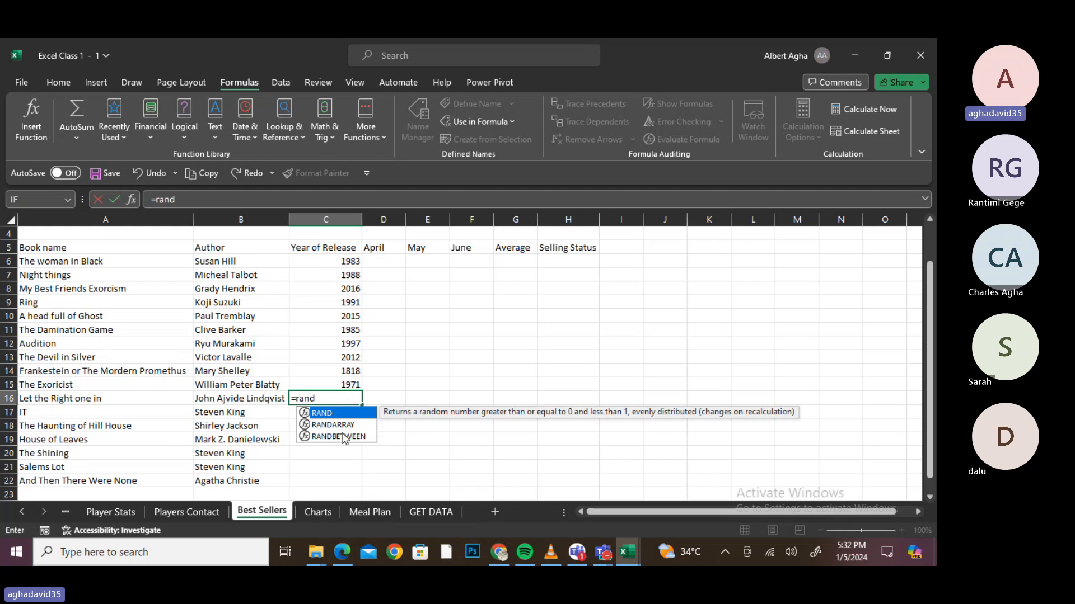
pyautogui.write('be')
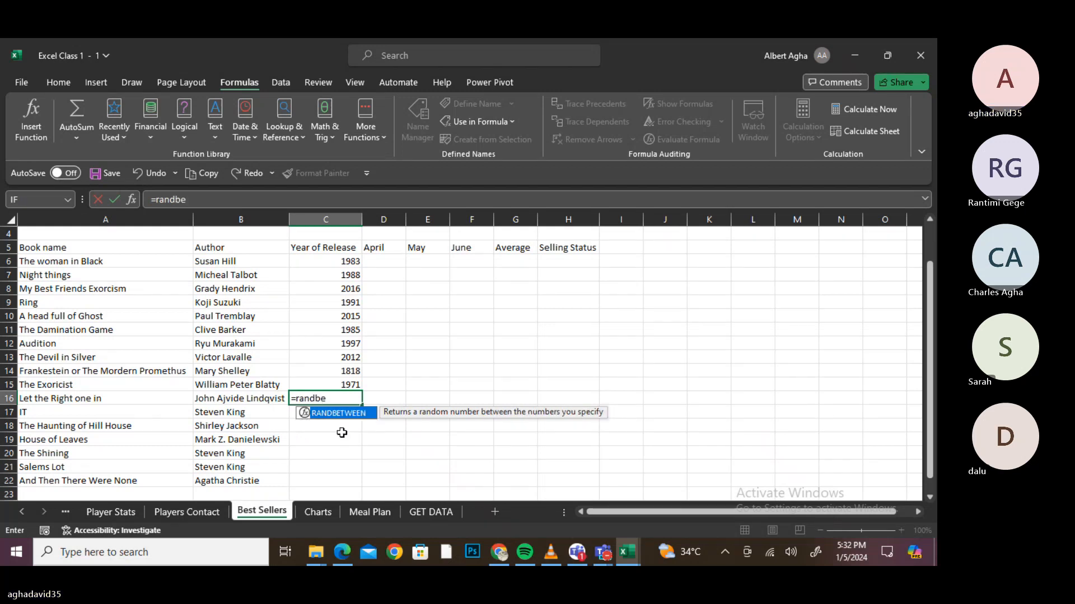
pyautogui.press('Tab')
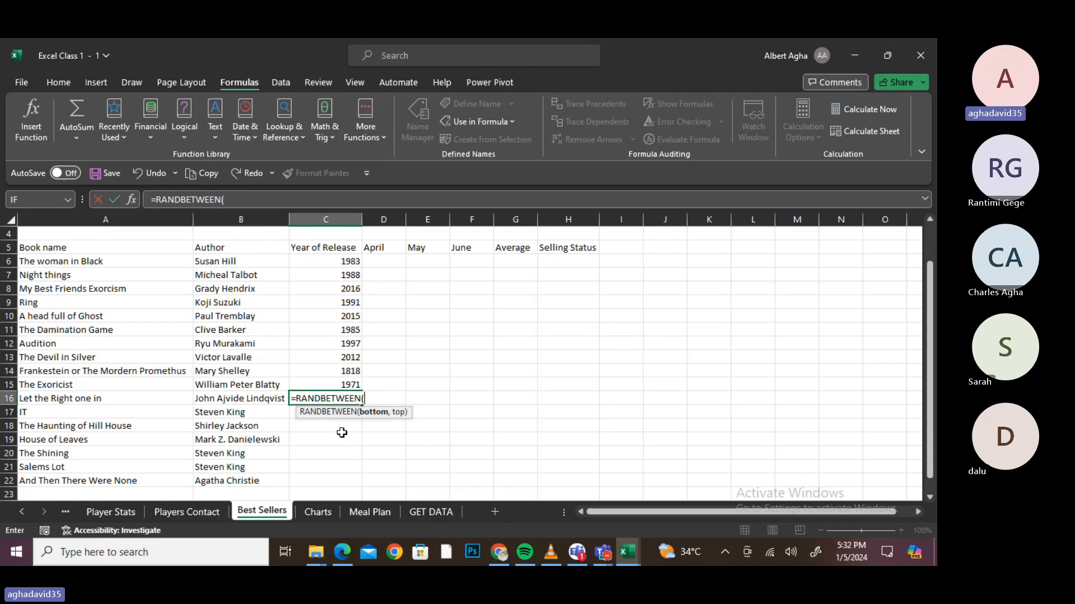
pyautogui.write('1990,2000')
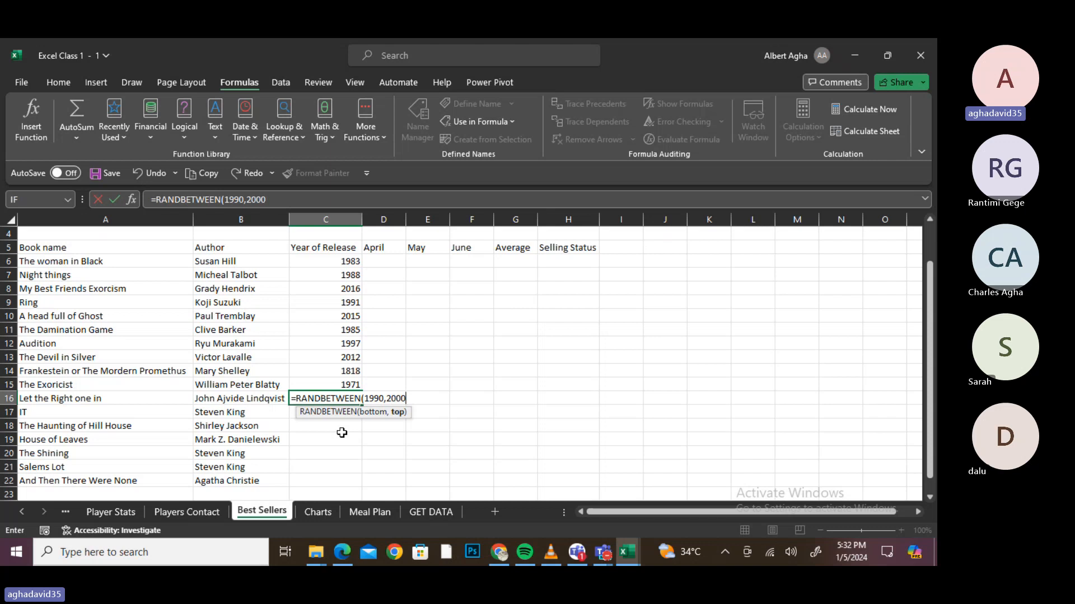
pyautogui.write(')')
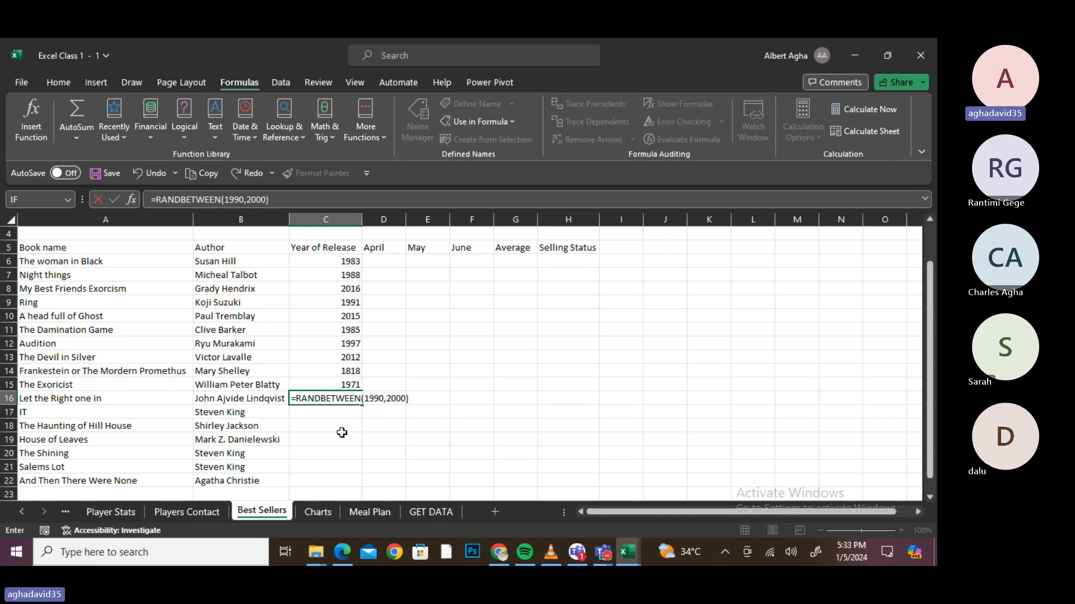
pyautogui.press('Return')
pyautogui.click(353, 400)
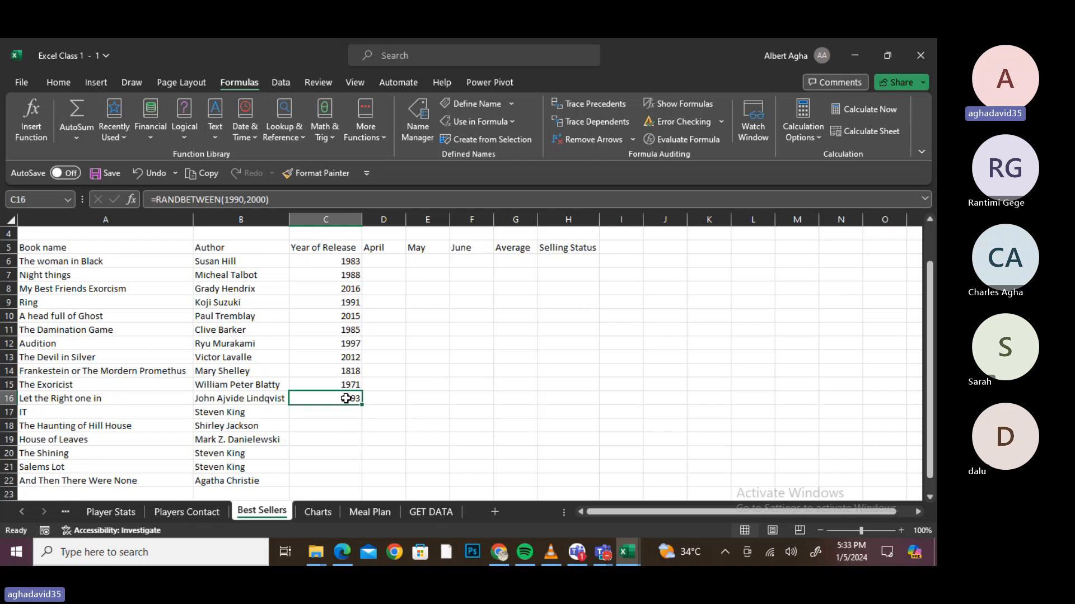
# - Fill the RANDBETWEEN formula down C16:C22 and copy the random years
pyautogui.doubleClick(362, 404)
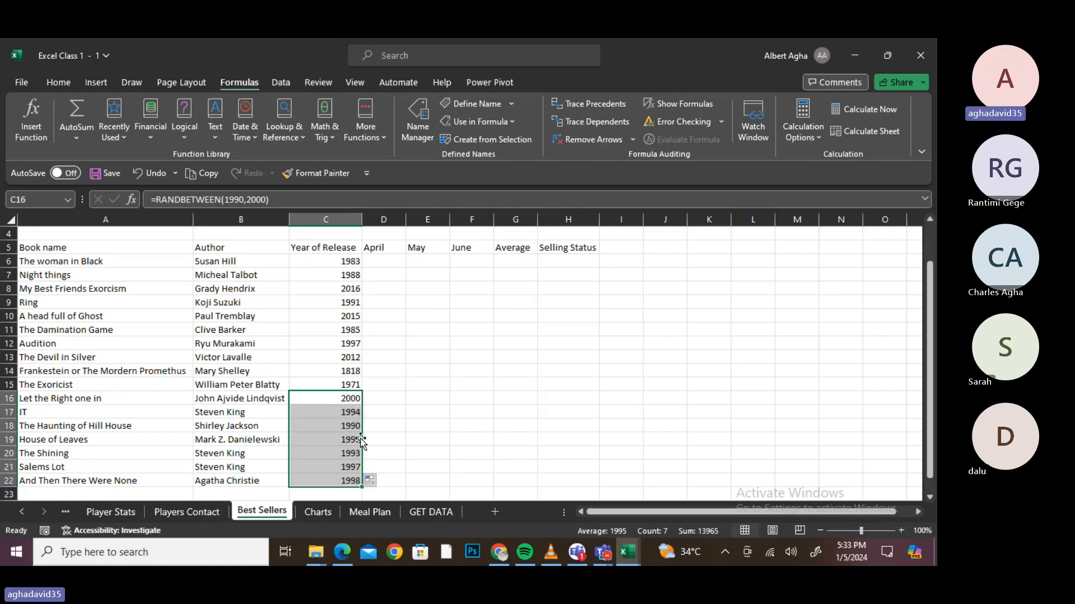
pyautogui.hotkey('ctrl', 'c')
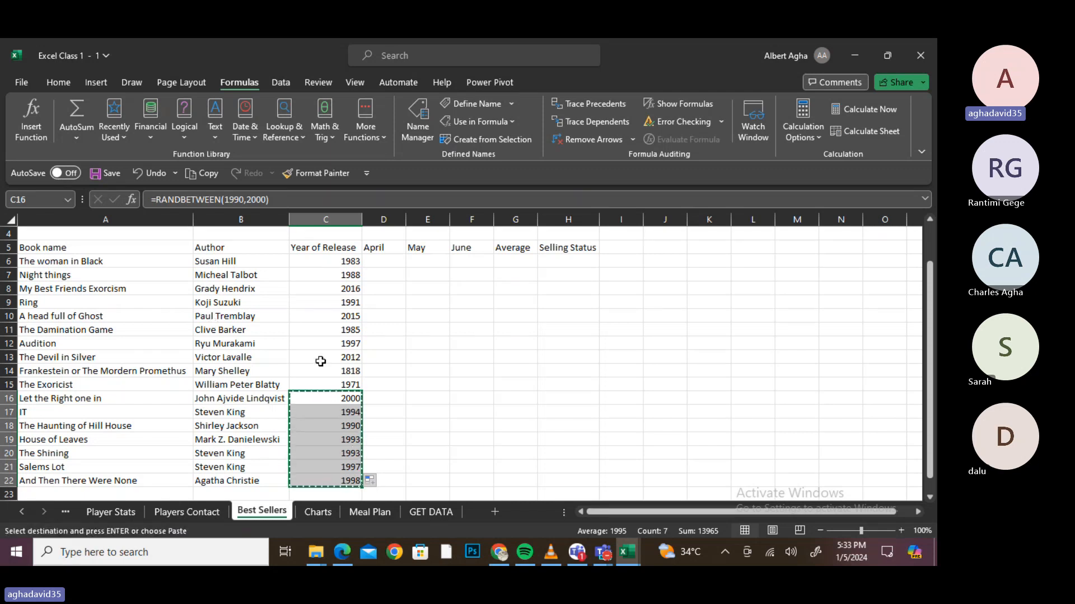
pyautogui.click(12, 84)
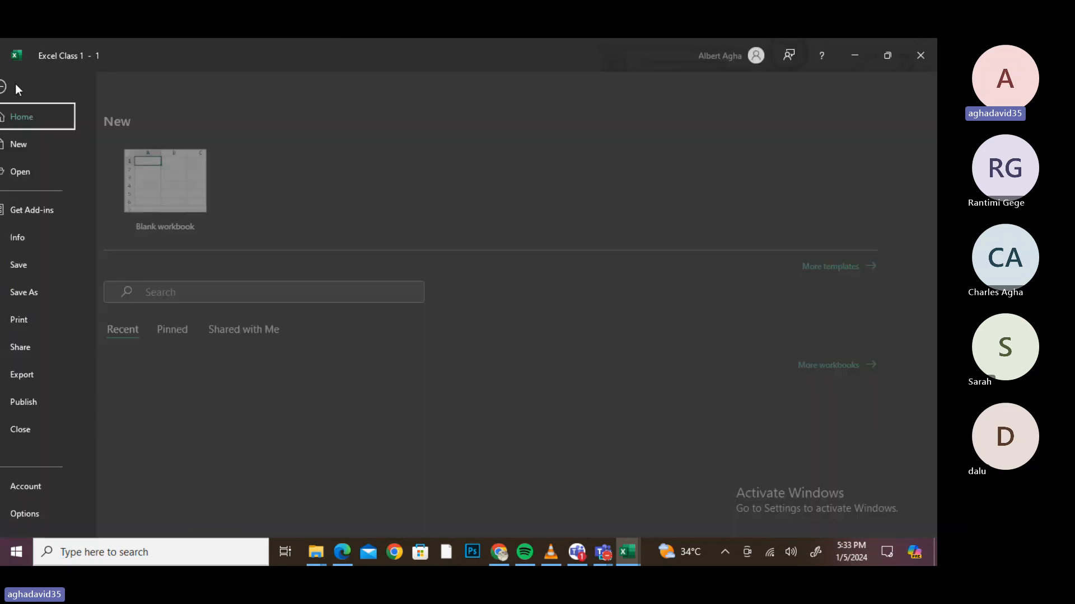
pyautogui.click(19, 84)
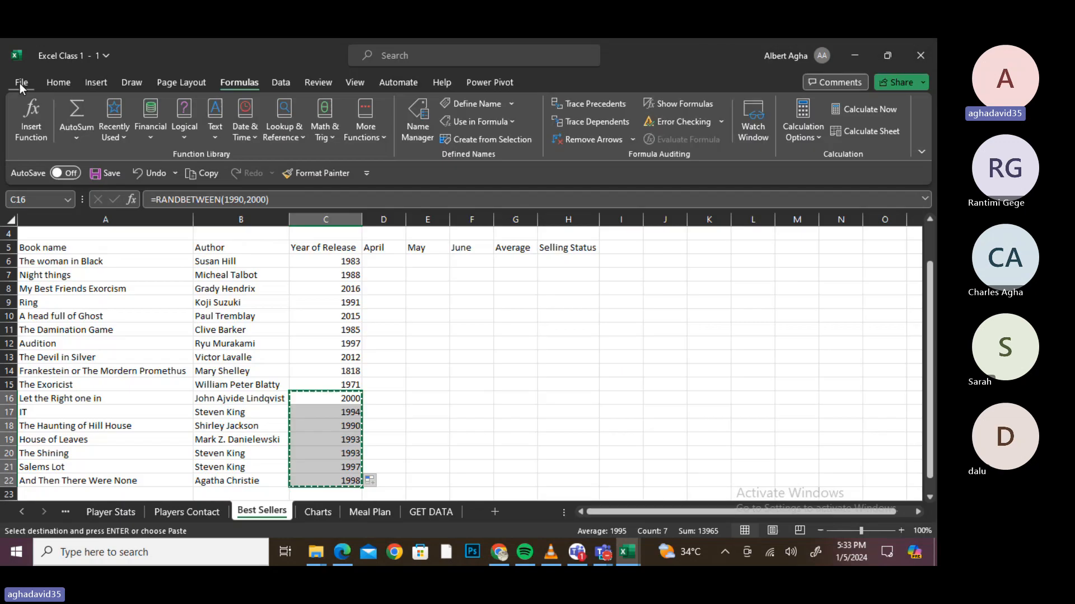
pyautogui.click(49, 86)
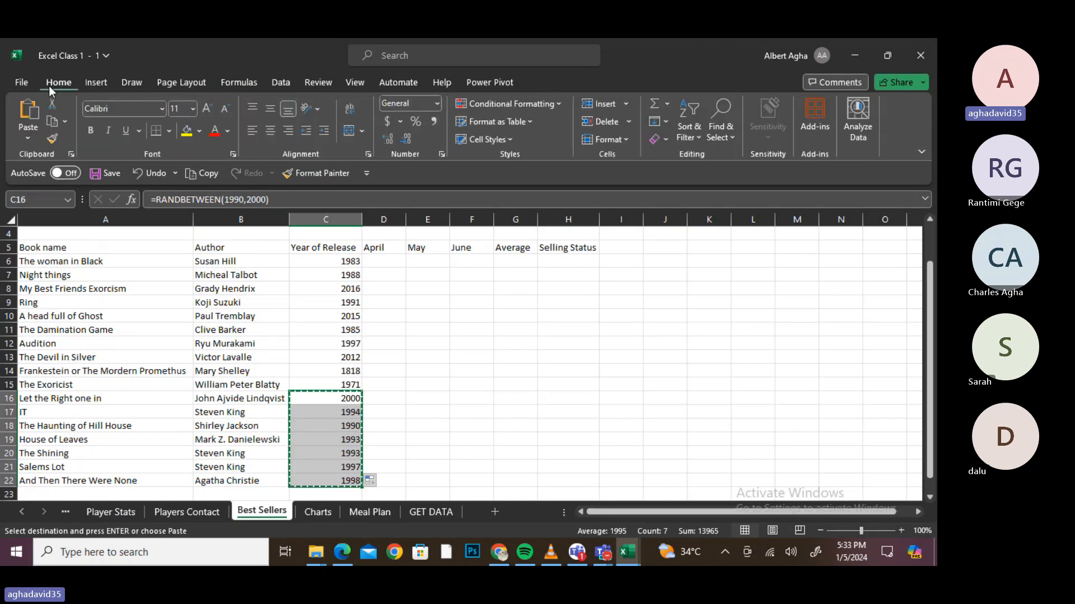
pyautogui.click(28, 133)
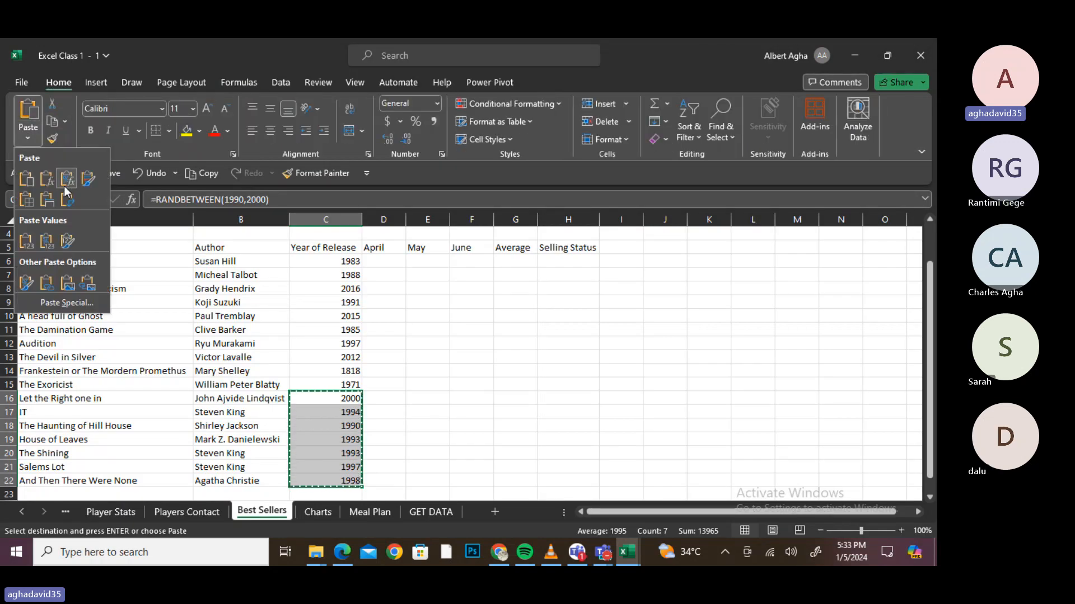
pyautogui.click(28, 242)
pyautogui.click(25, 246)
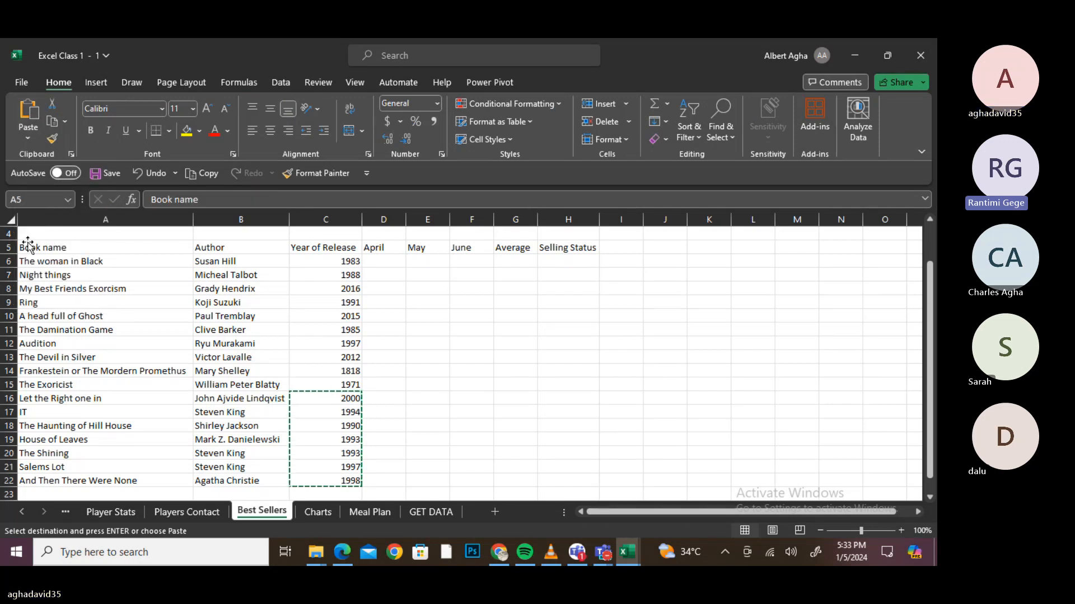
pyautogui.click(348, 424)
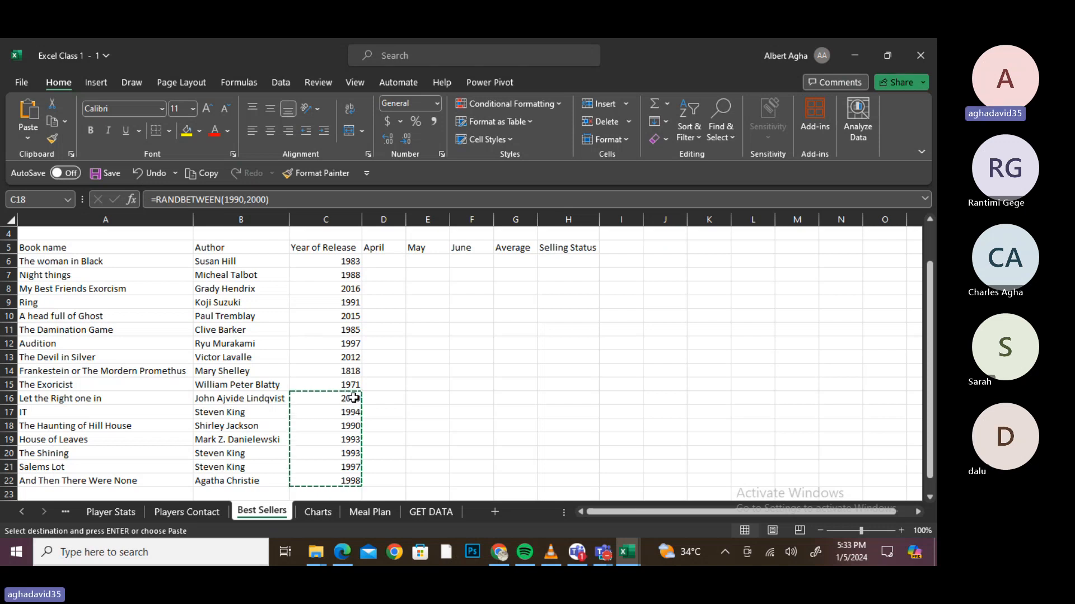
pyautogui.click(322, 413)
pyautogui.click(329, 426)
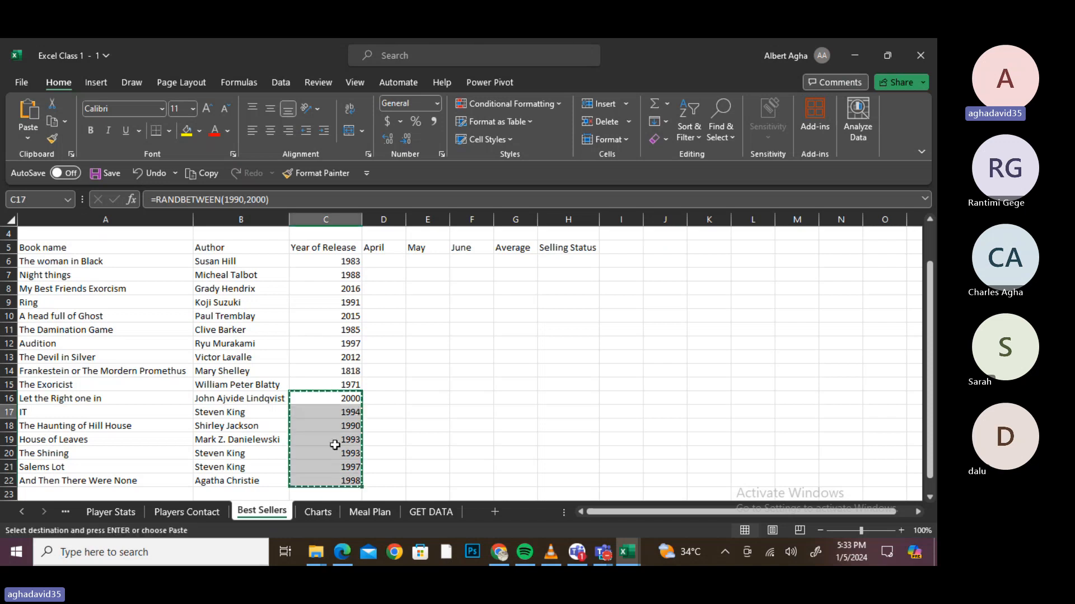
pyautogui.click(338, 409)
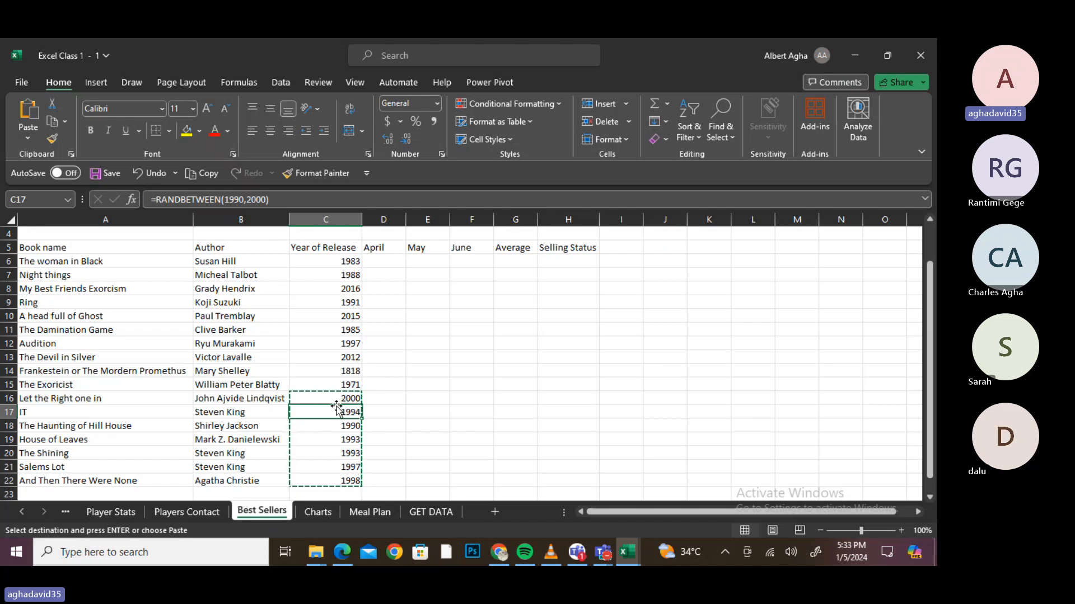
# - Paste C16:C22 back over themselves as values, leaving fixed 1990–2000 years
pyautogui.moveTo(323, 396); pyautogui.dragTo(353, 481)
pyautogui.hotkey('ctrl', 'v')
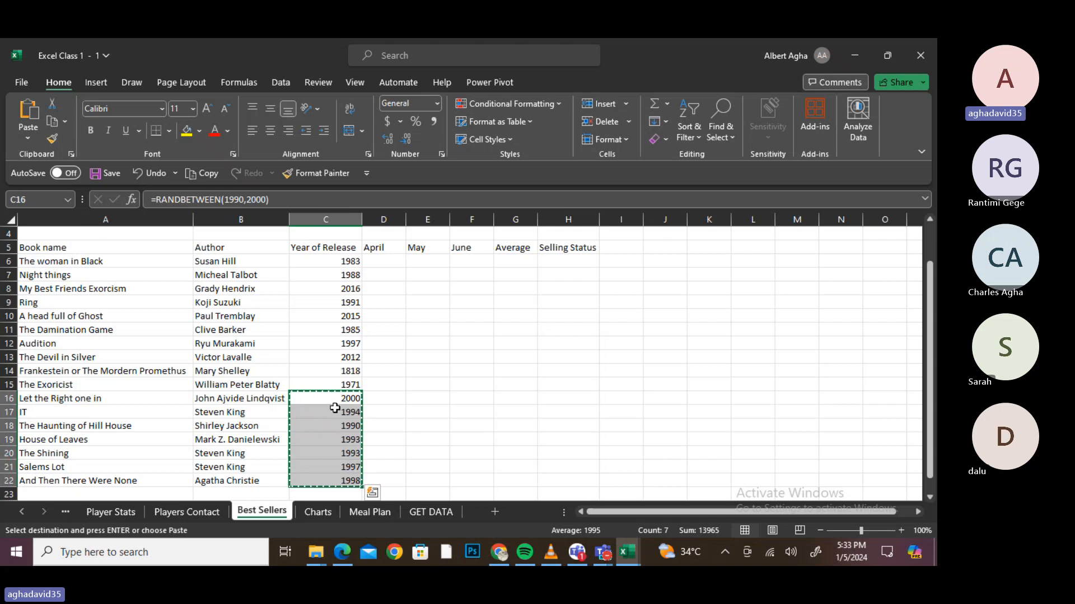
pyautogui.click(28, 140)
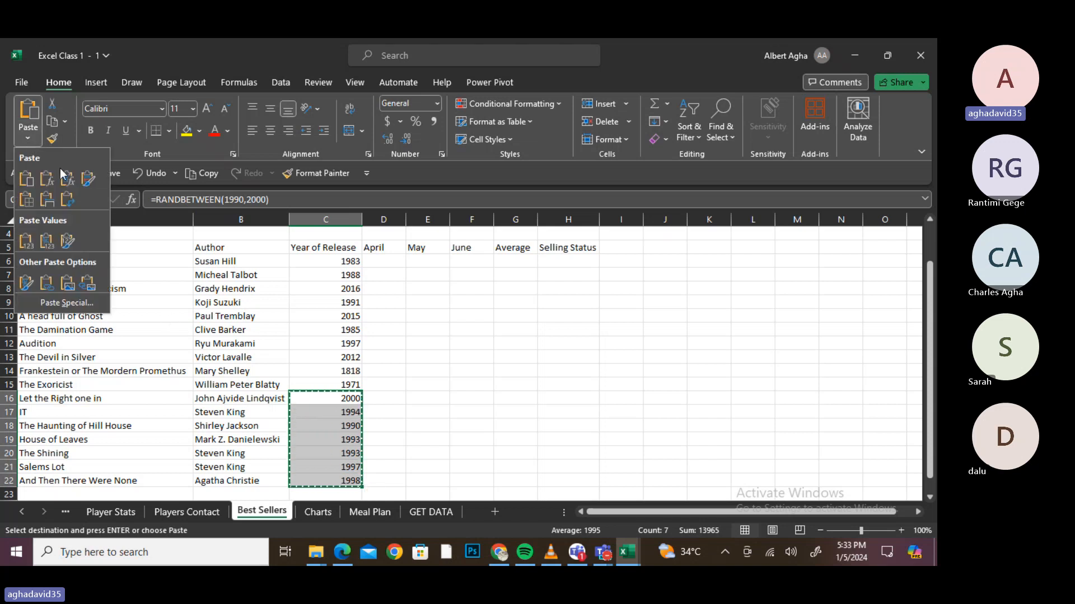
pyautogui.click(26, 240)
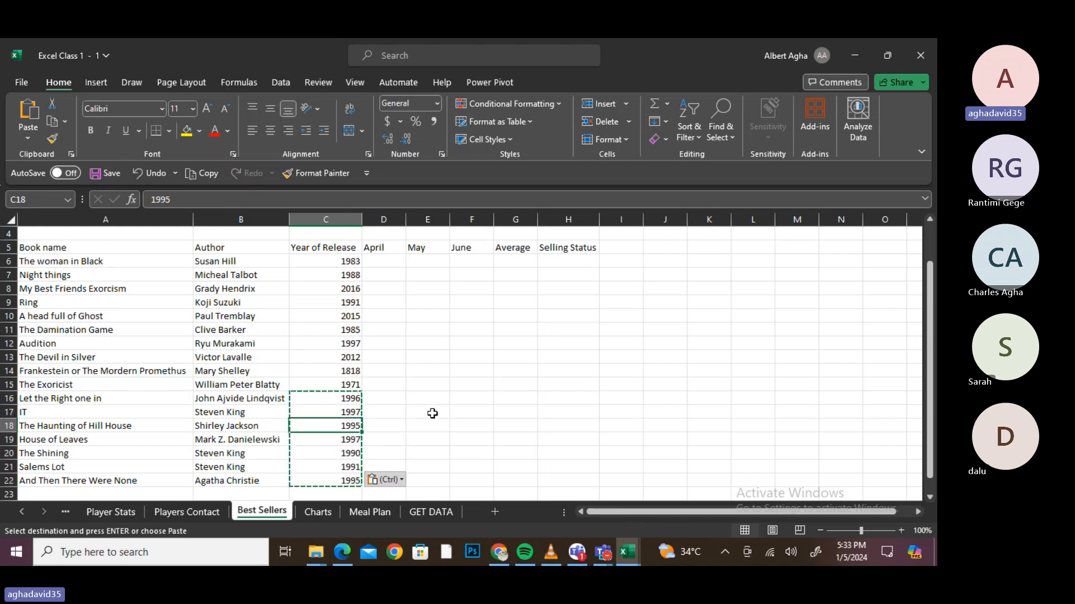
pyautogui.click(383, 428)
pyautogui.click(301, 422)
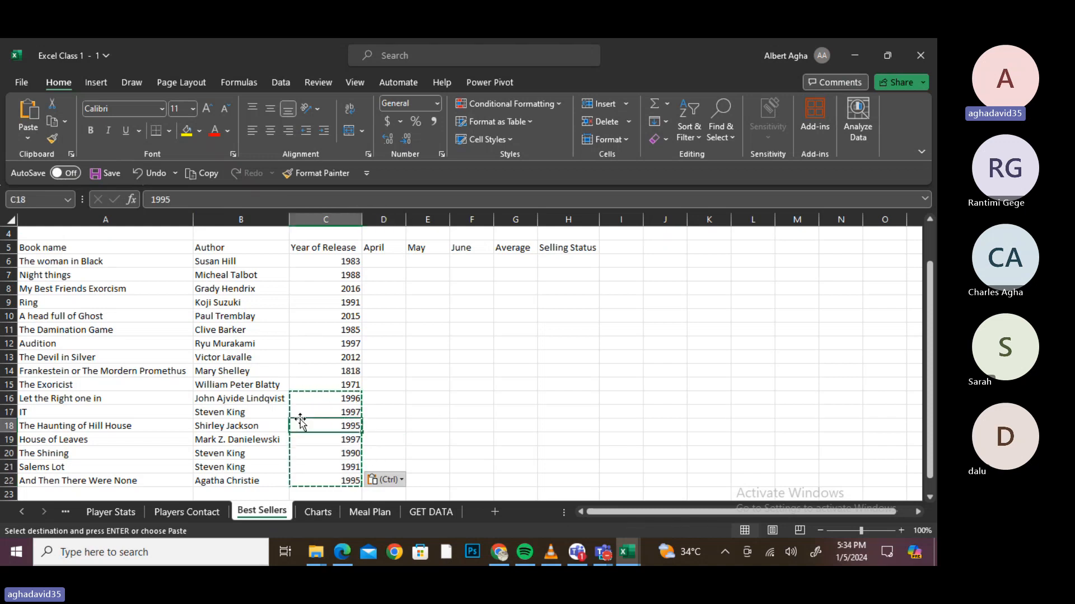
pyautogui.click(333, 401)
pyautogui.click(331, 427)
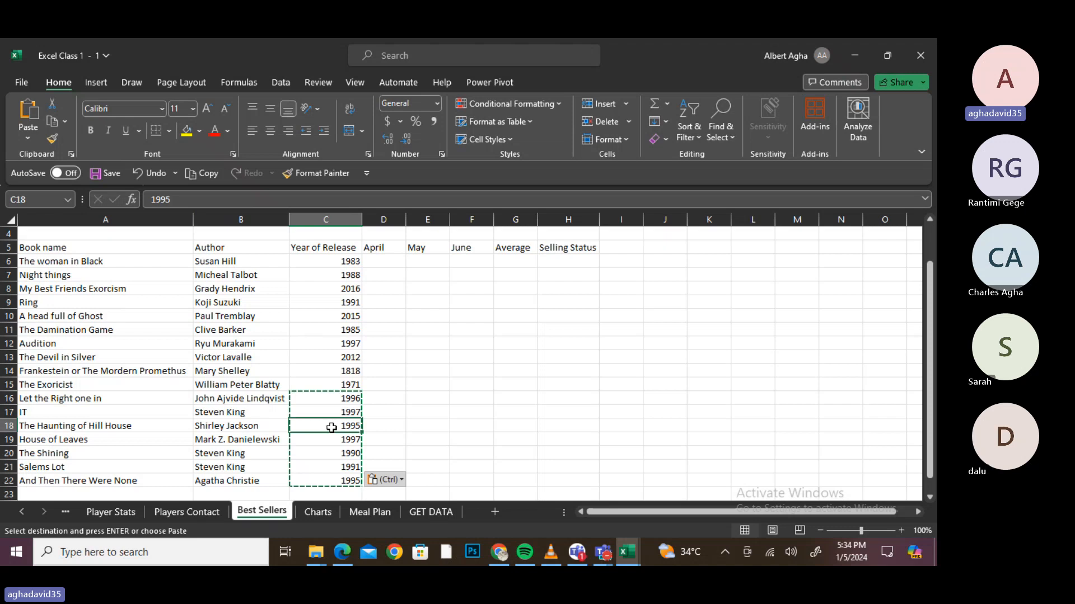
pyautogui.click(343, 463)
pyautogui.click(348, 427)
pyautogui.press('Up')
pyautogui.press('Up')
pyautogui.press('Up')
pyautogui.press('Up')
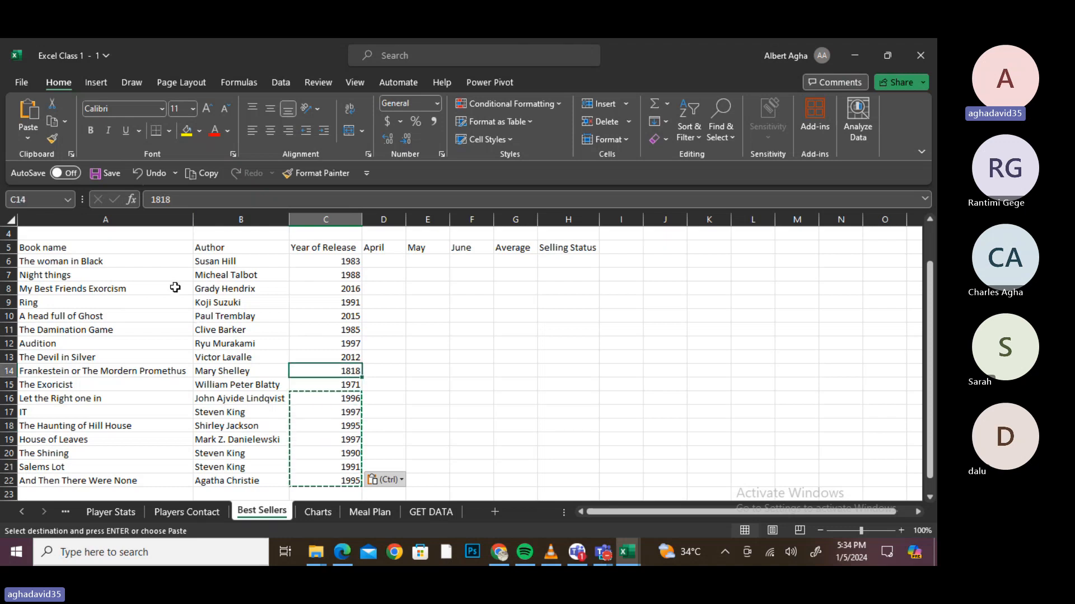
pyautogui.moveTo(67, 250); pyautogui.dragTo(330, 478)
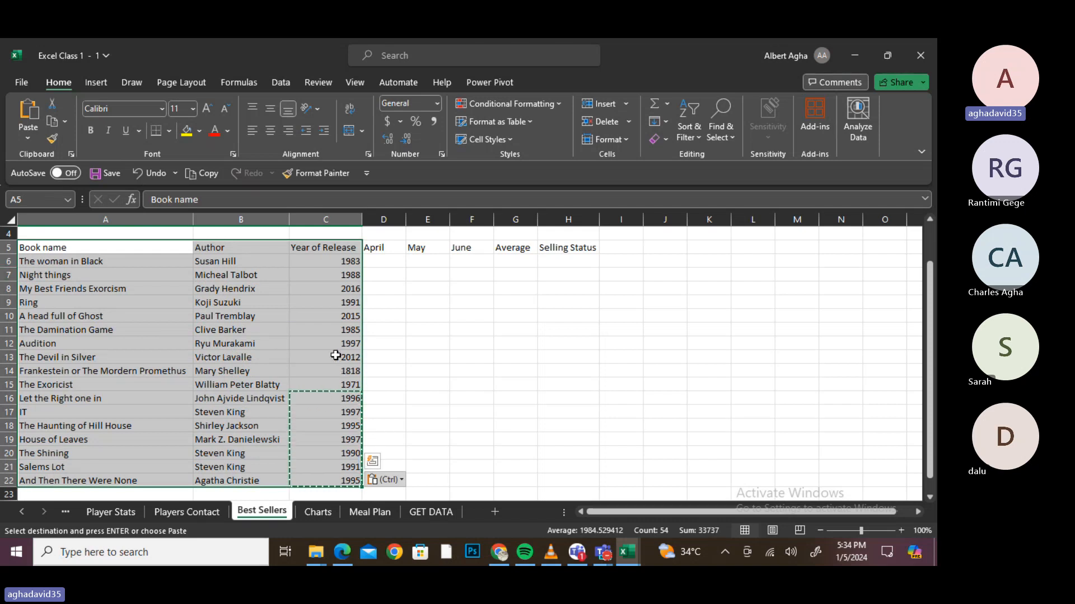
pyautogui.click(446, 359)
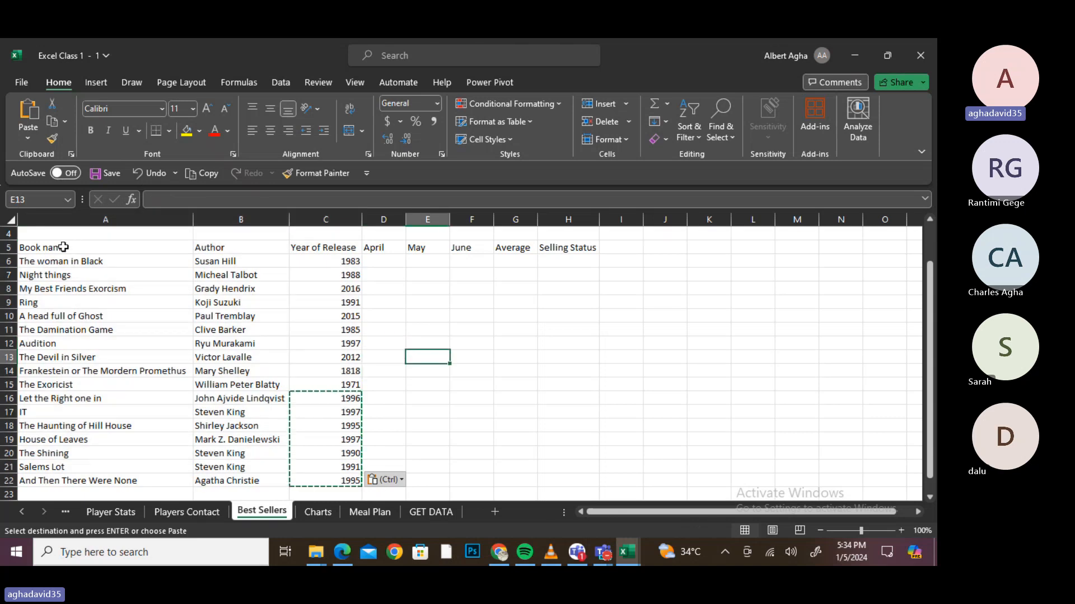
pyautogui.moveTo(63, 246); pyautogui.dragTo(313, 481)
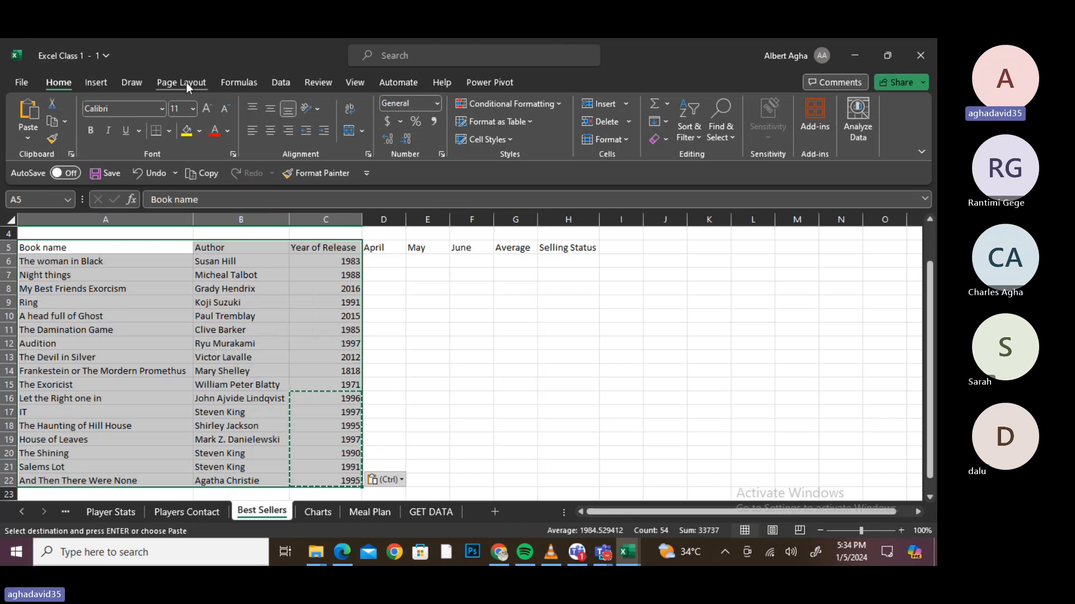
pyautogui.click(102, 82)
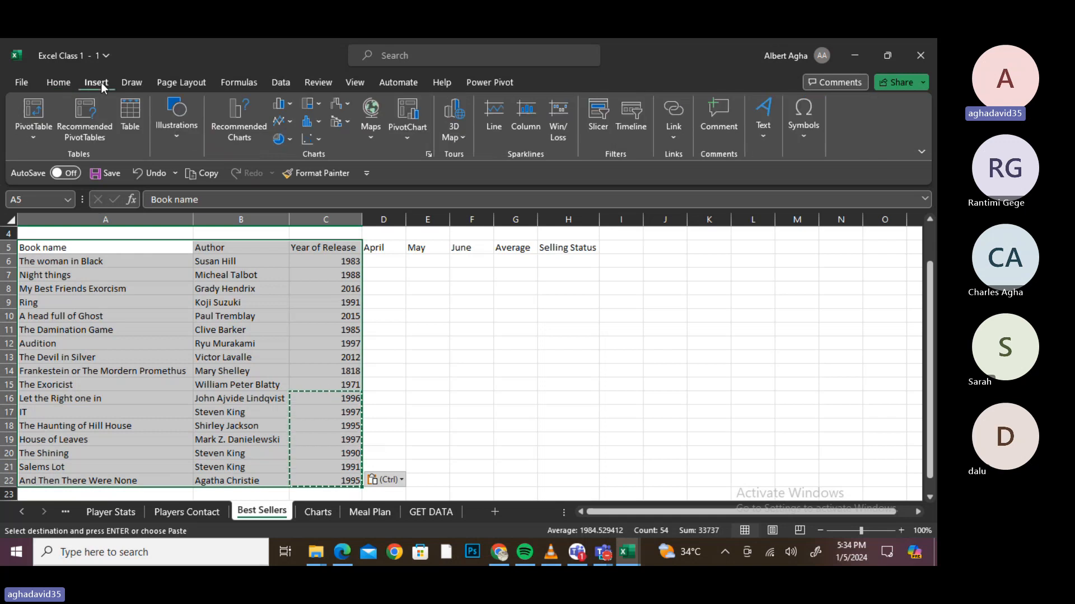
pyautogui.click(130, 124)
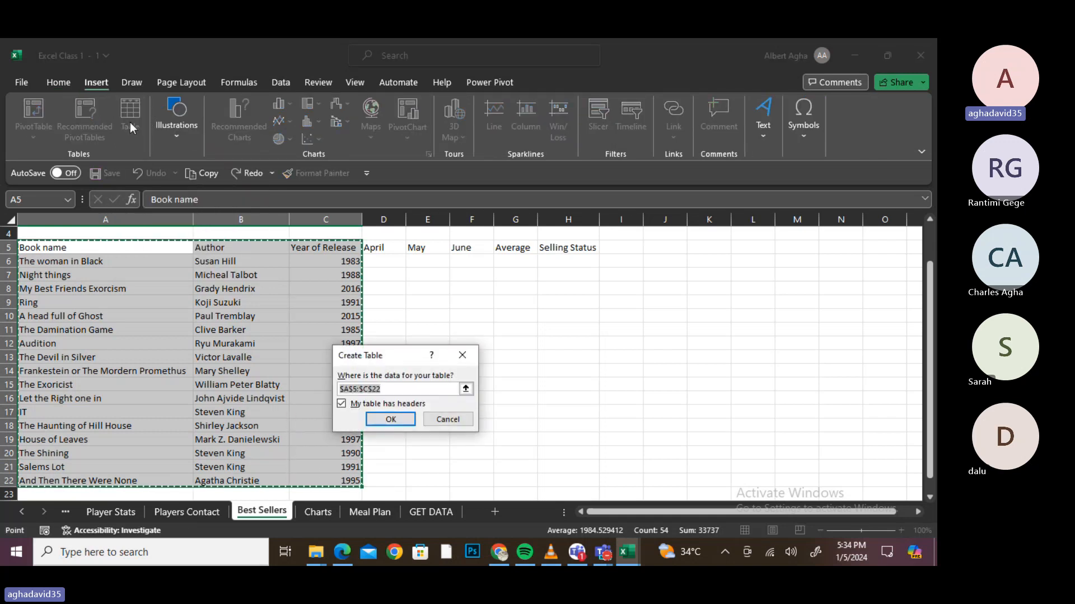
pyautogui.click(391, 419)
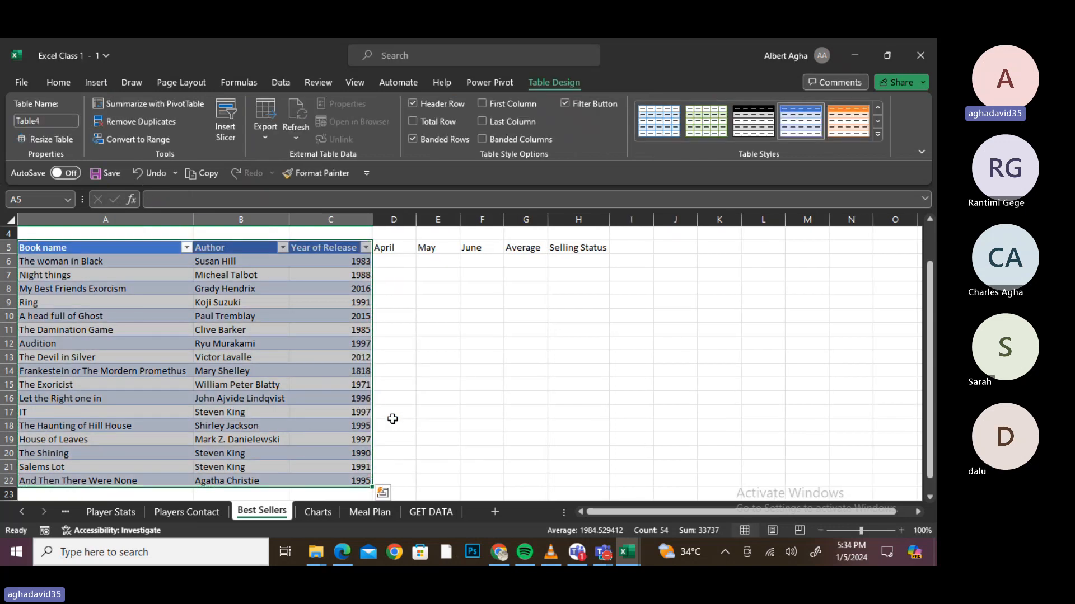
pyautogui.hotkey('ctrl', 'z')
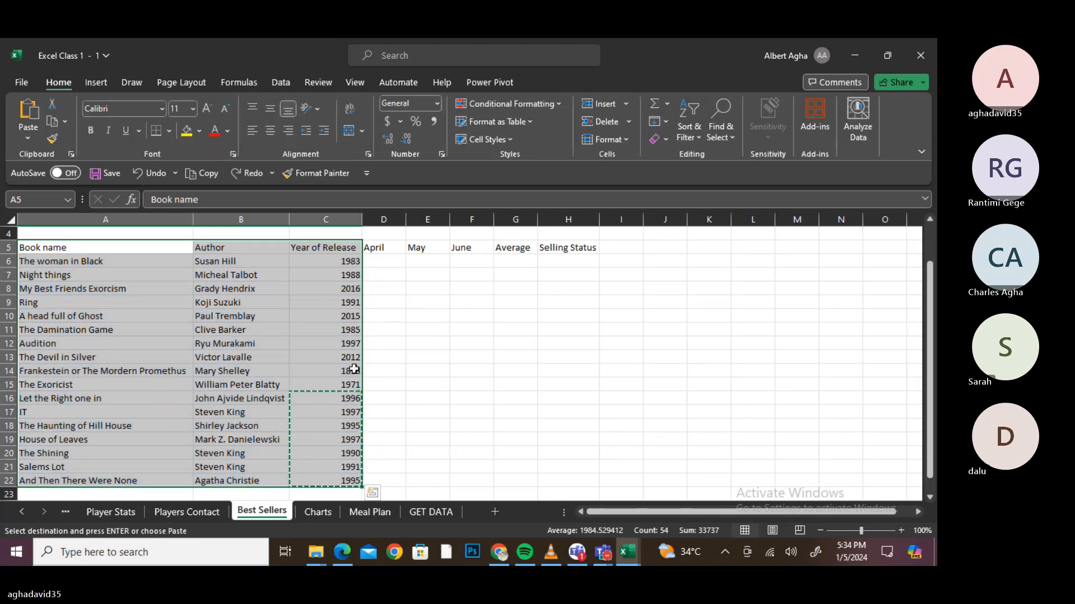
pyautogui.click(380, 370)
pyautogui.click(252, 365)
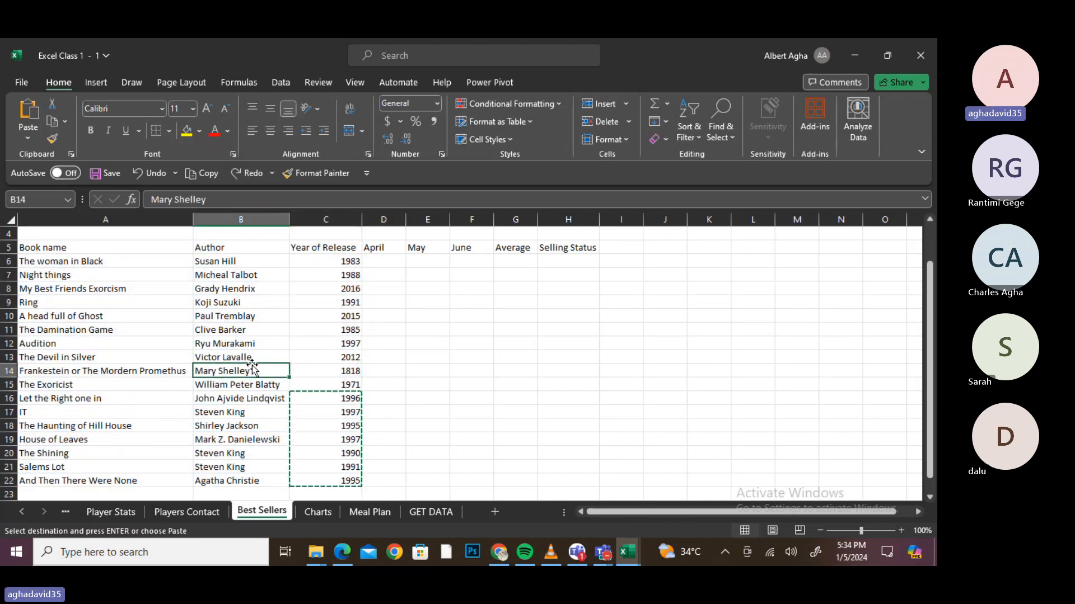
pyautogui.click(164, 369)
pyautogui.click(303, 343)
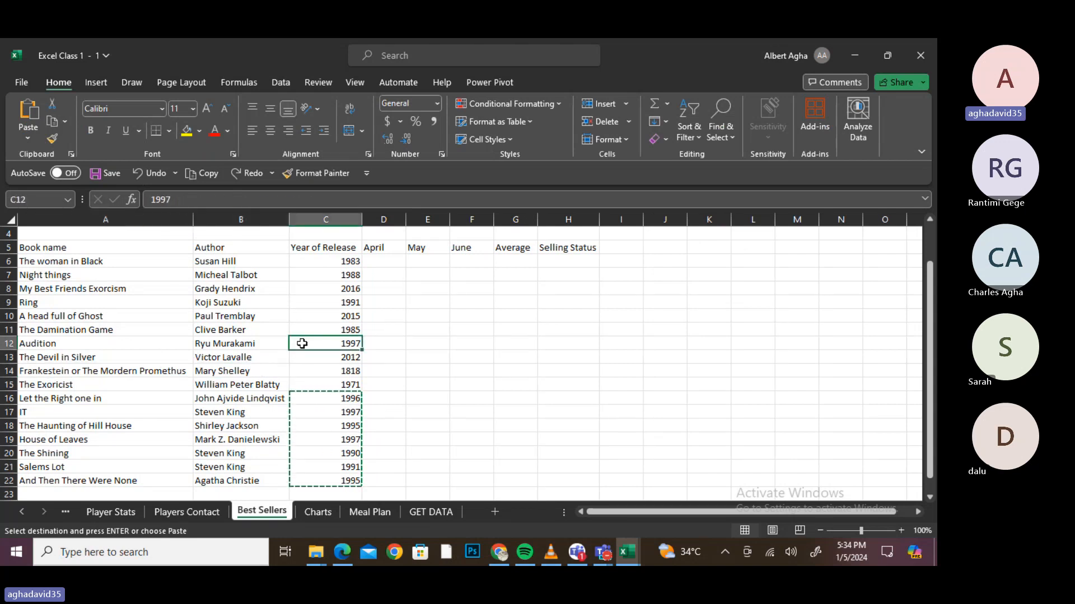
pyautogui.click(300, 430)
pyautogui.click(165, 434)
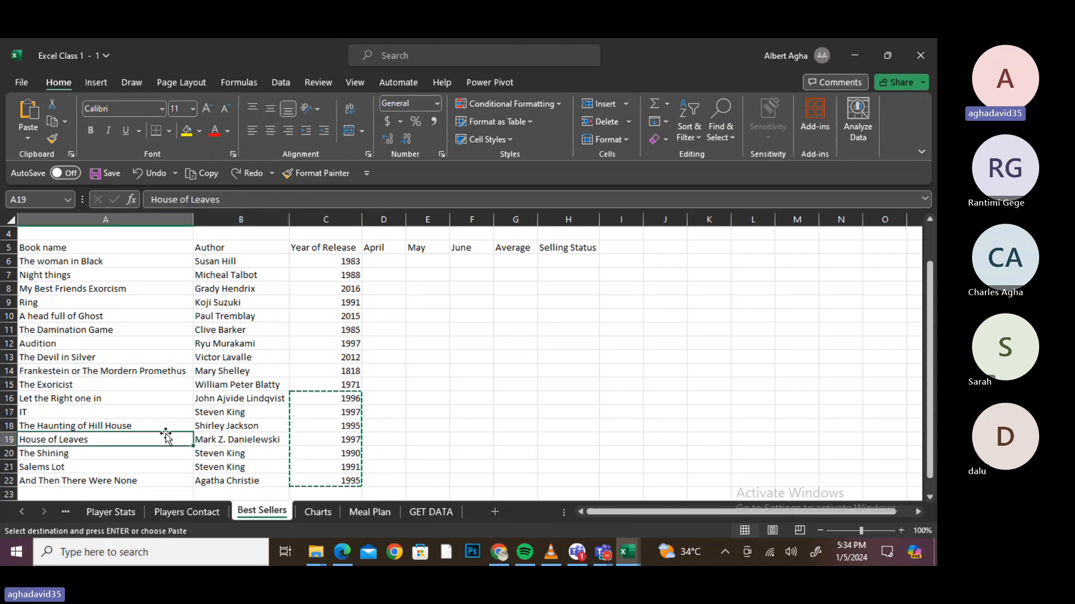
pyautogui.hotkey('ctrl', 'a')
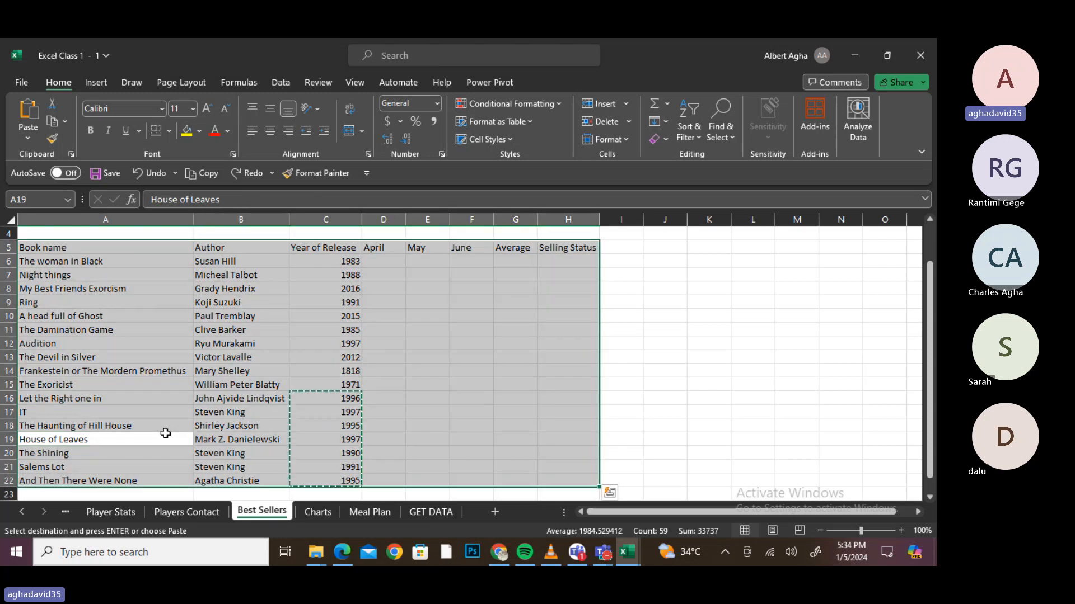
pyautogui.click(223, 412)
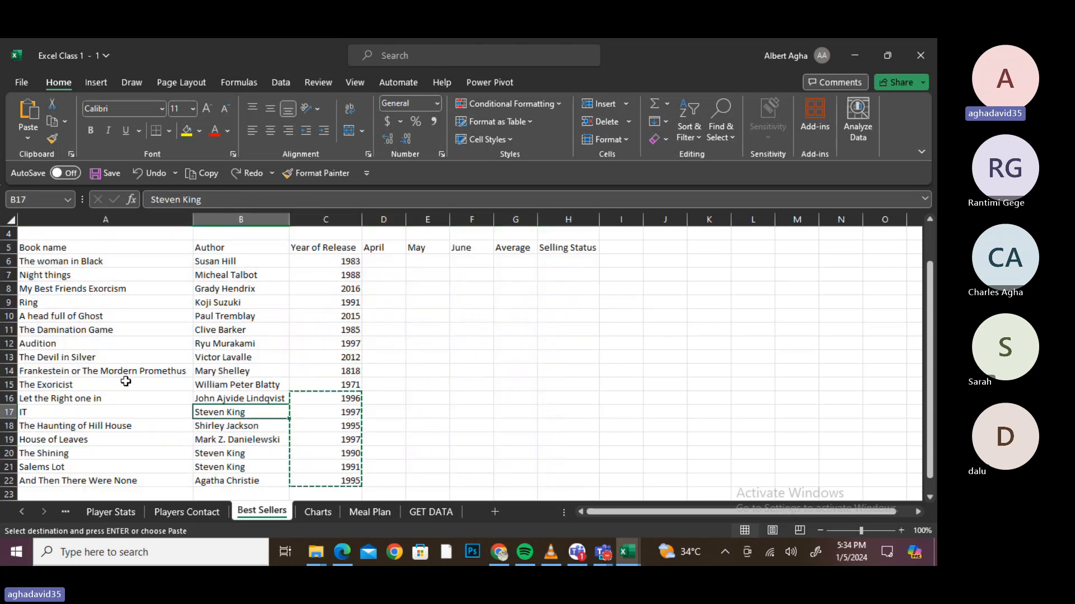
pyautogui.hotkey('ctrl', 'a')
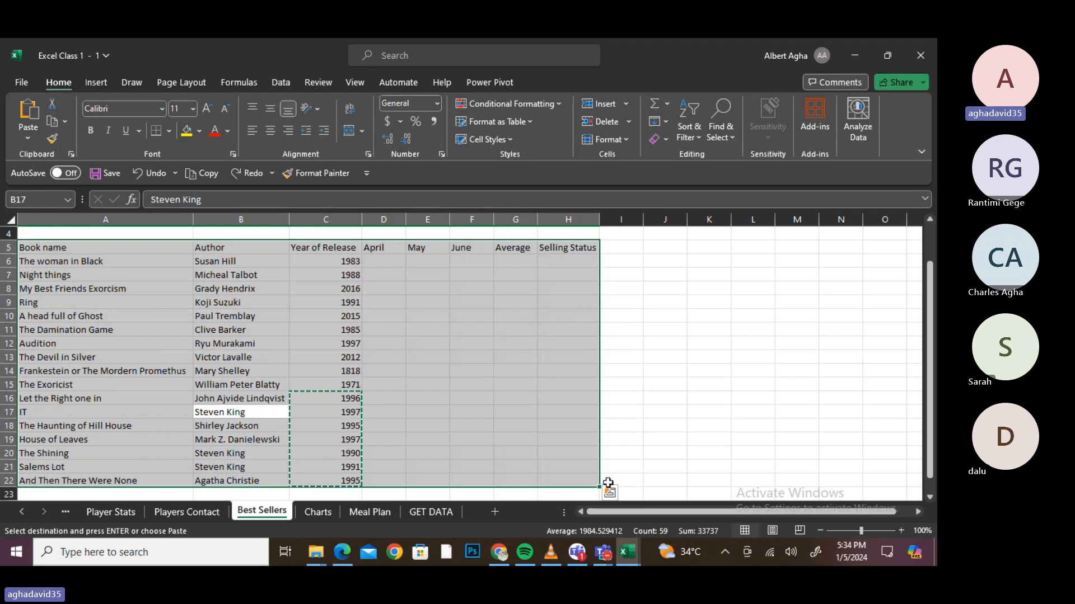
pyautogui.moveTo(608, 484); pyautogui.dragTo(349, 475)
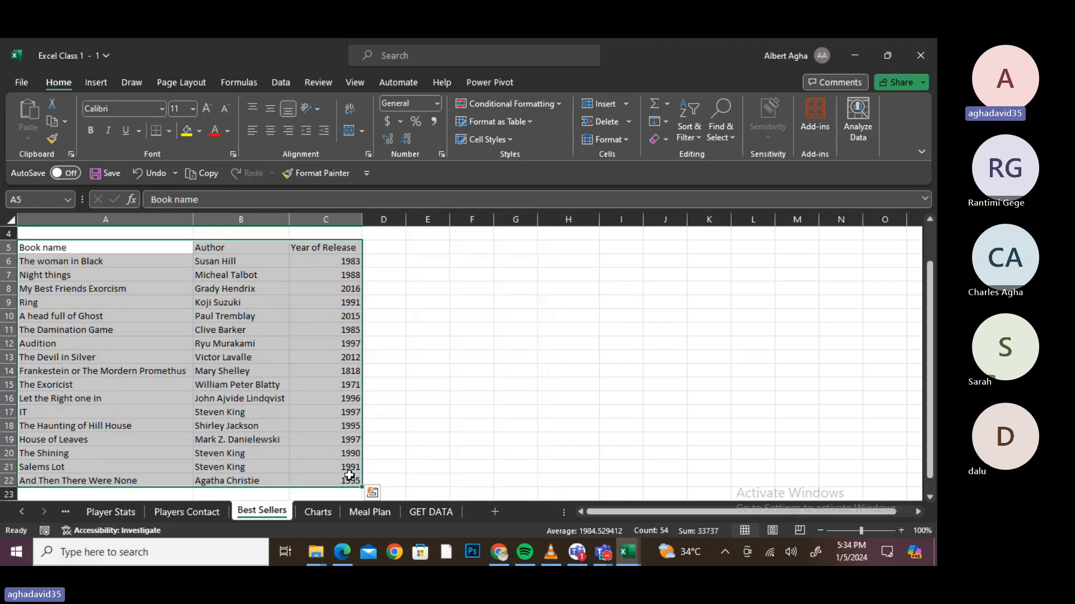
pyautogui.hotkey('ctrl', 'z')
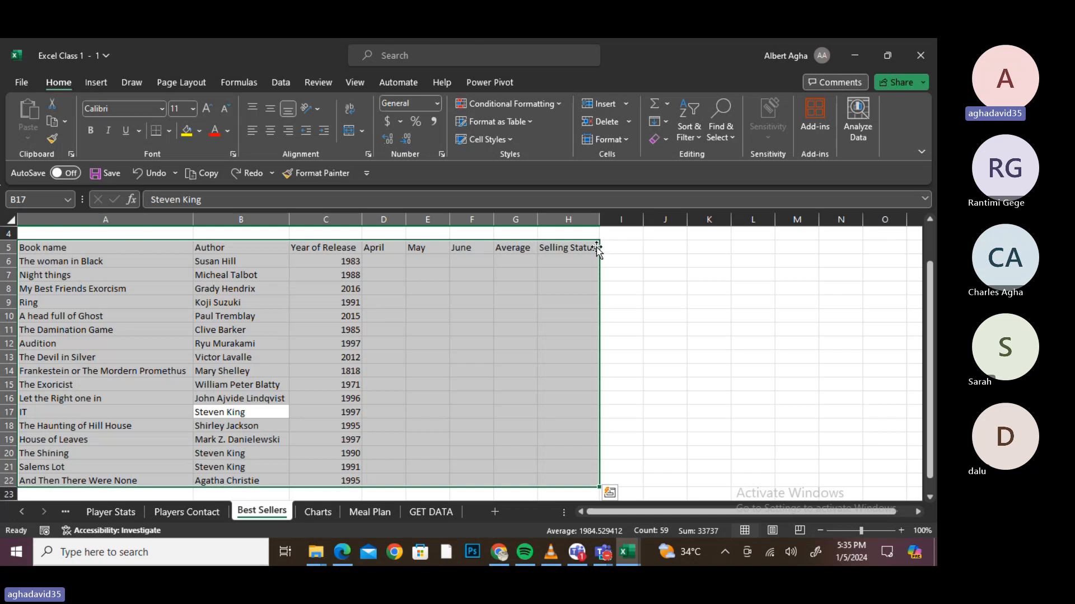
pyautogui.moveTo(598, 247); pyautogui.dragTo(512, 249)
pyautogui.click(264, 359)
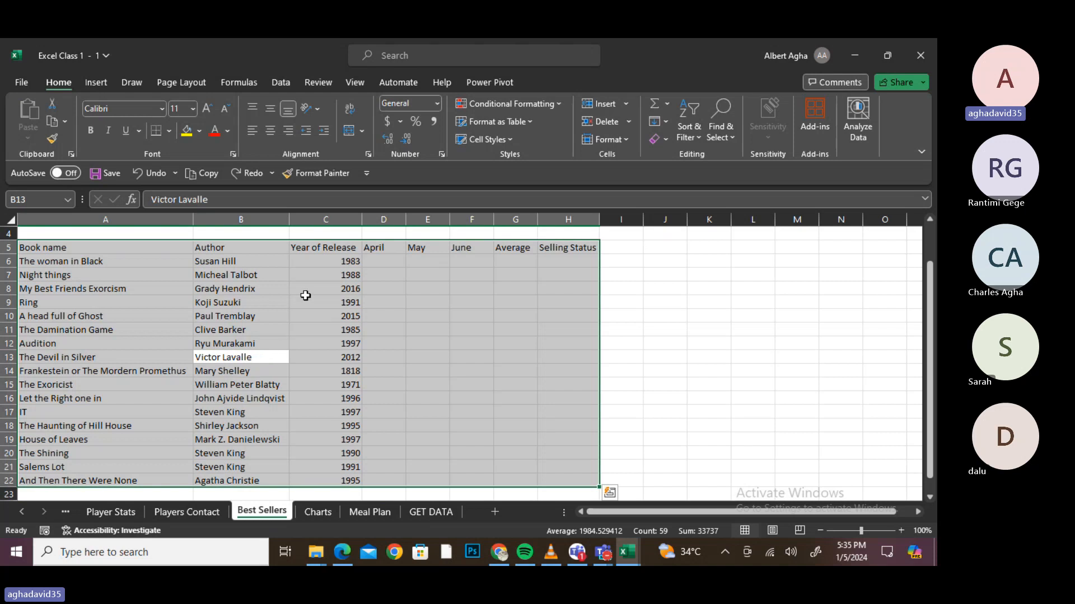
# - Make A5:C22 a table with headers using Ctrl+T, creating Table5
pyautogui.hotkey('ctrl', 'q')
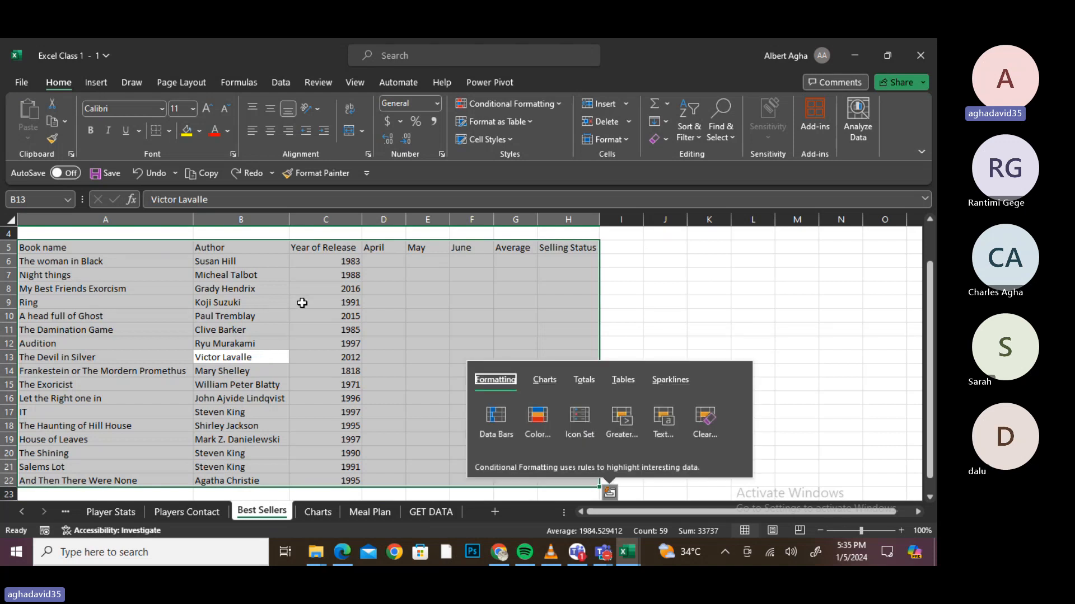
pyautogui.click(302, 302)
pyautogui.click(205, 324)
pyautogui.hotkey('ctrl', 'a')
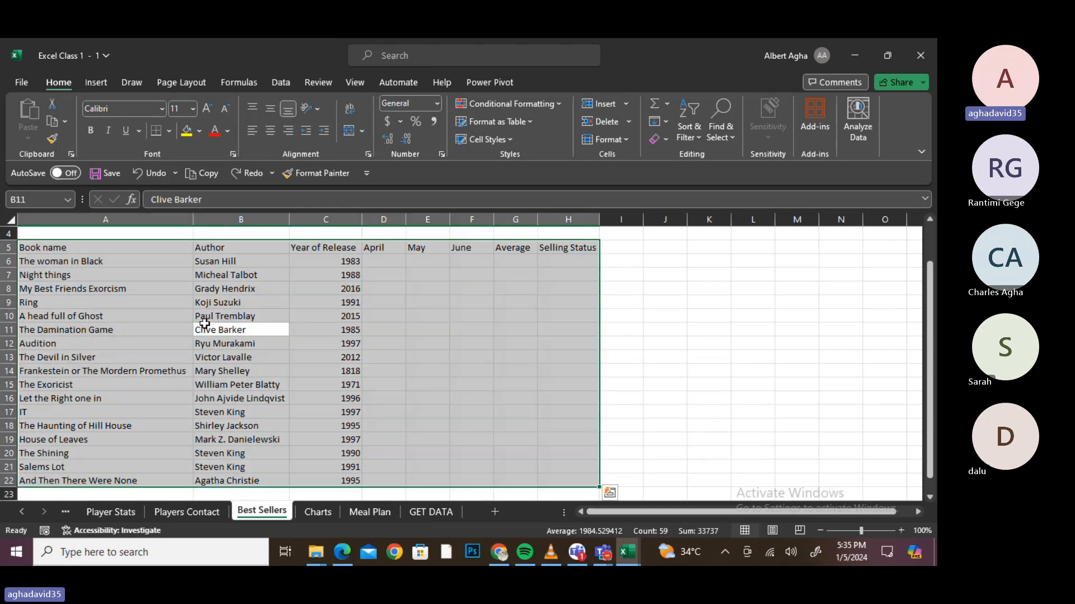
pyautogui.hotkey('ctrl', 't')
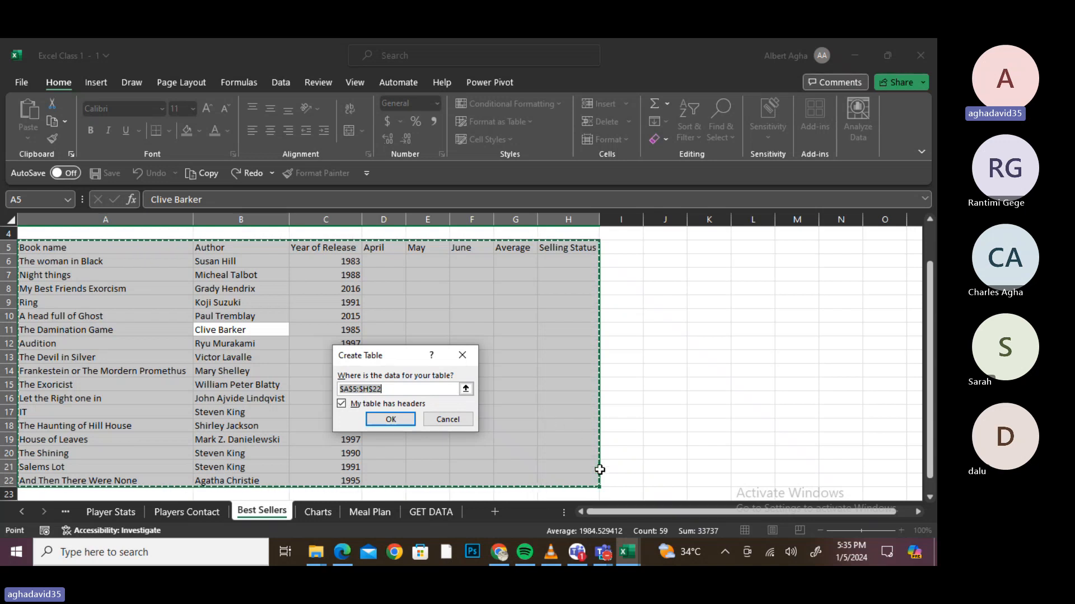
pyautogui.moveTo(594, 494); pyautogui.dragTo(427, 436)
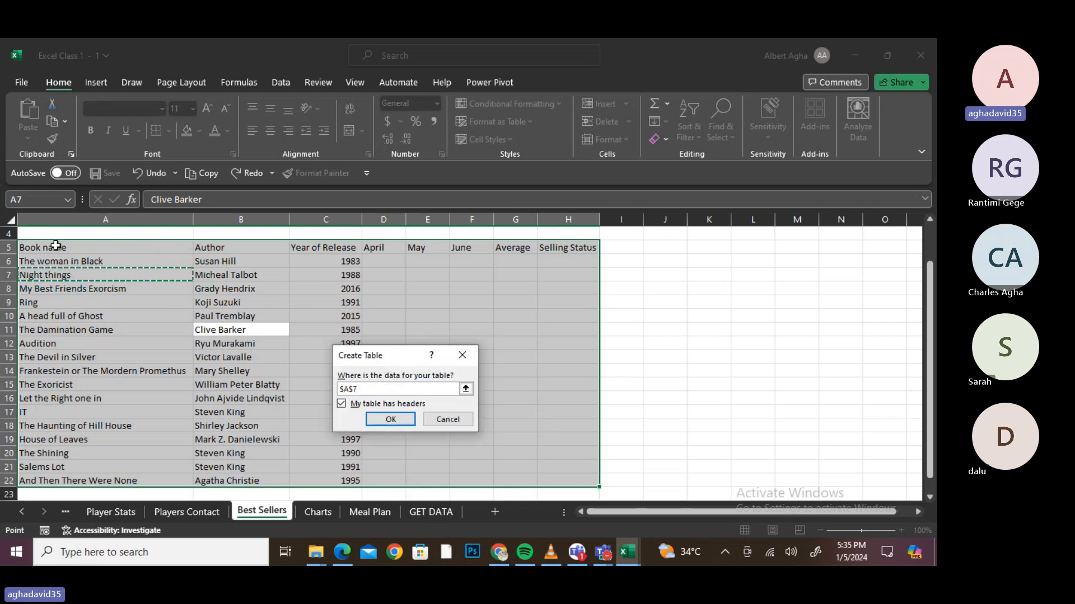
pyautogui.moveTo(56, 246); pyautogui.dragTo(310, 482)
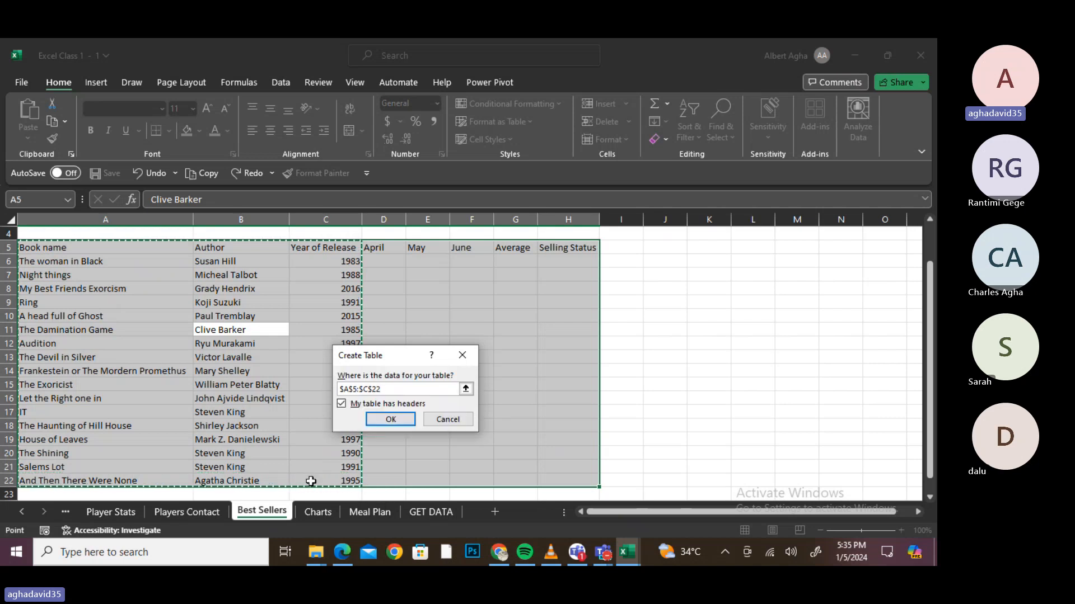
pyautogui.click(394, 421)
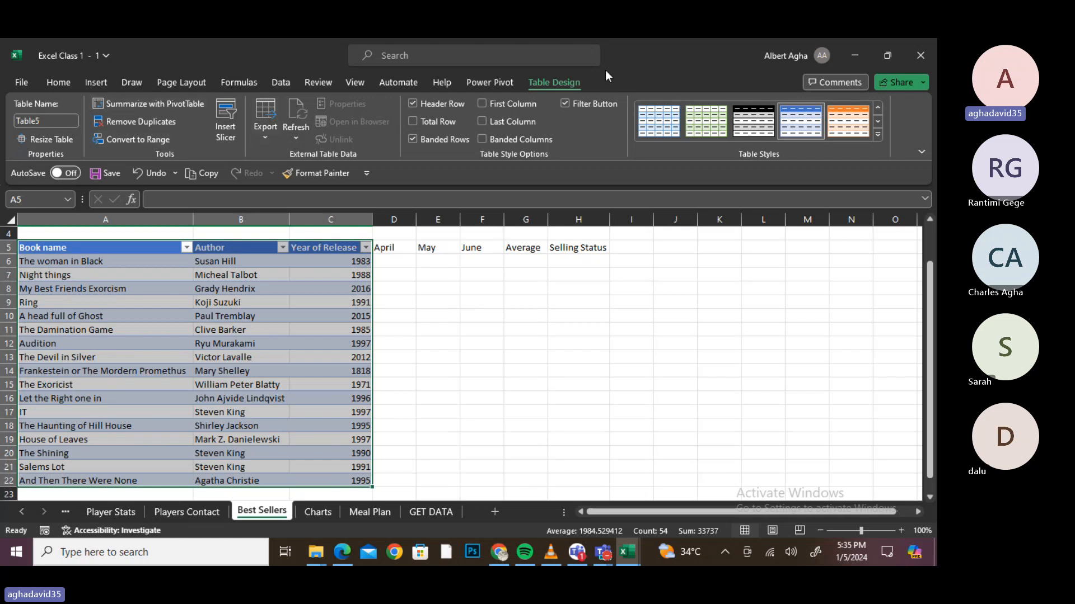
# - Rename Table5 to BOOKS in the Table Name box
pyautogui.click(54, 120)
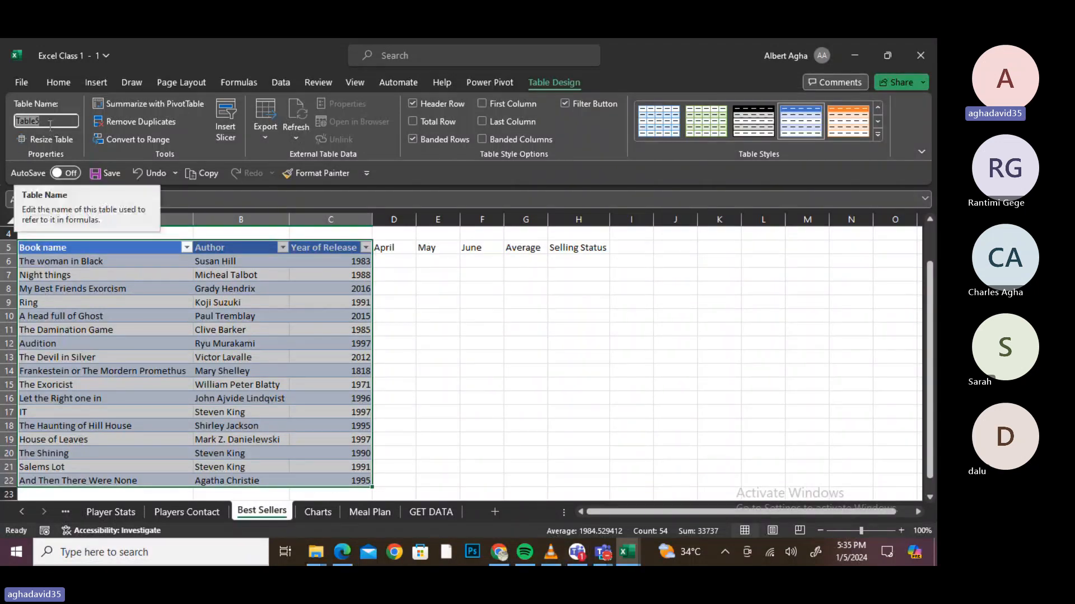
pyautogui.write('B')
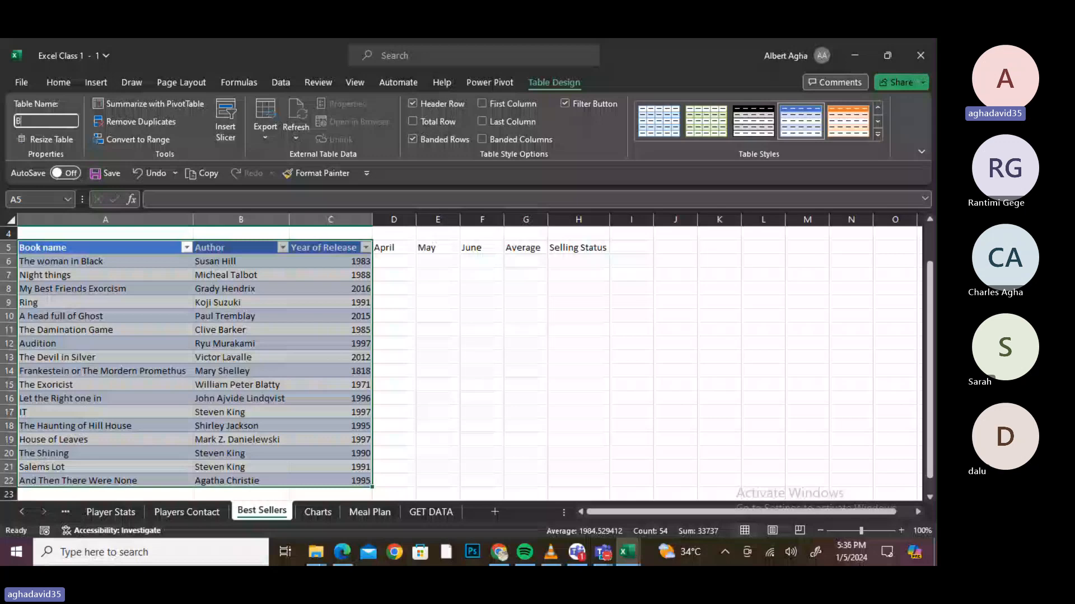
pyautogui.write('OKS')
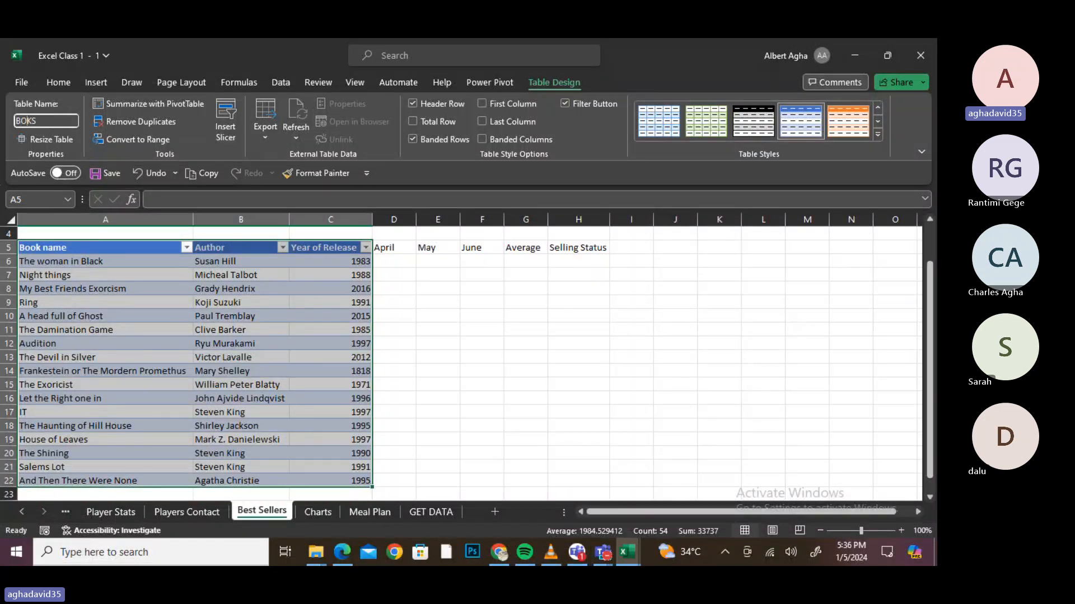
pyautogui.press('Left')
pyautogui.press('Left')
pyautogui.write('O')
pyautogui.press('Return')
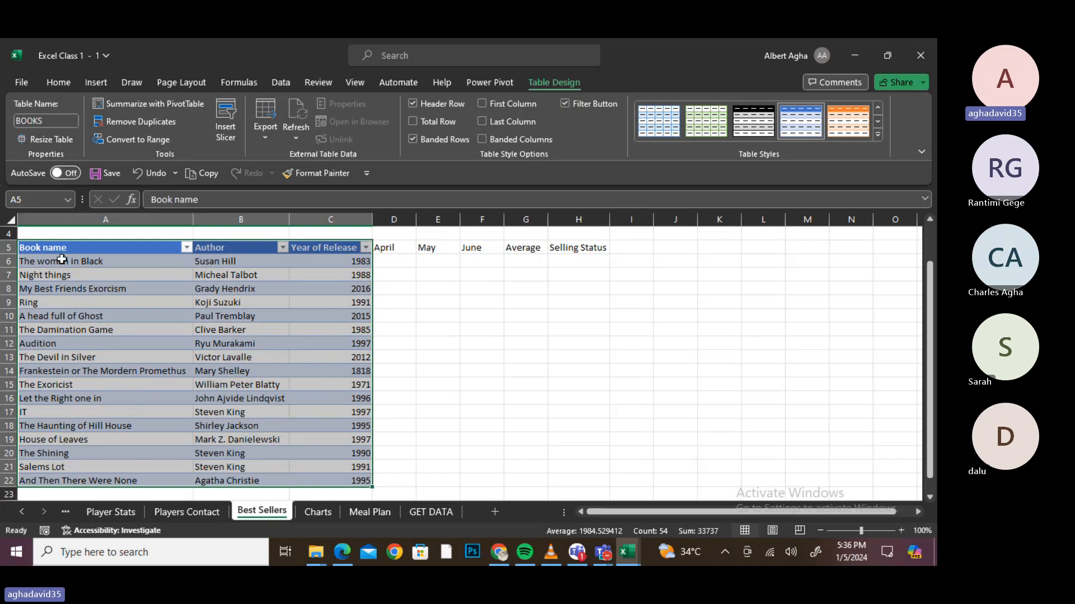
pyautogui.click(288, 386)
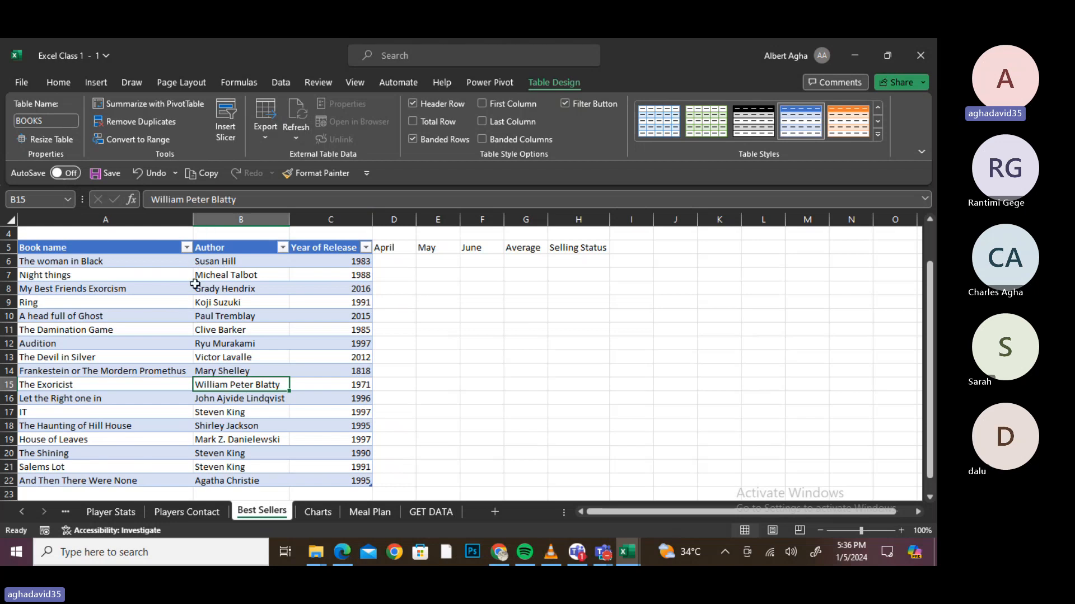
pyautogui.click(134, 371)
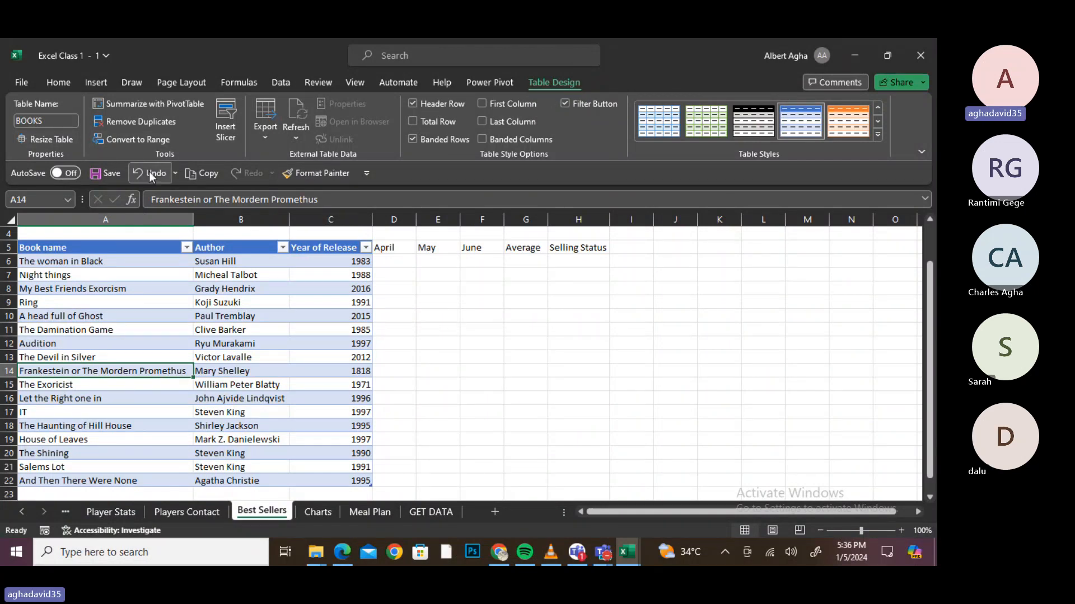
# - Convert the BOOKS table to a normal range
pyautogui.click(141, 139)
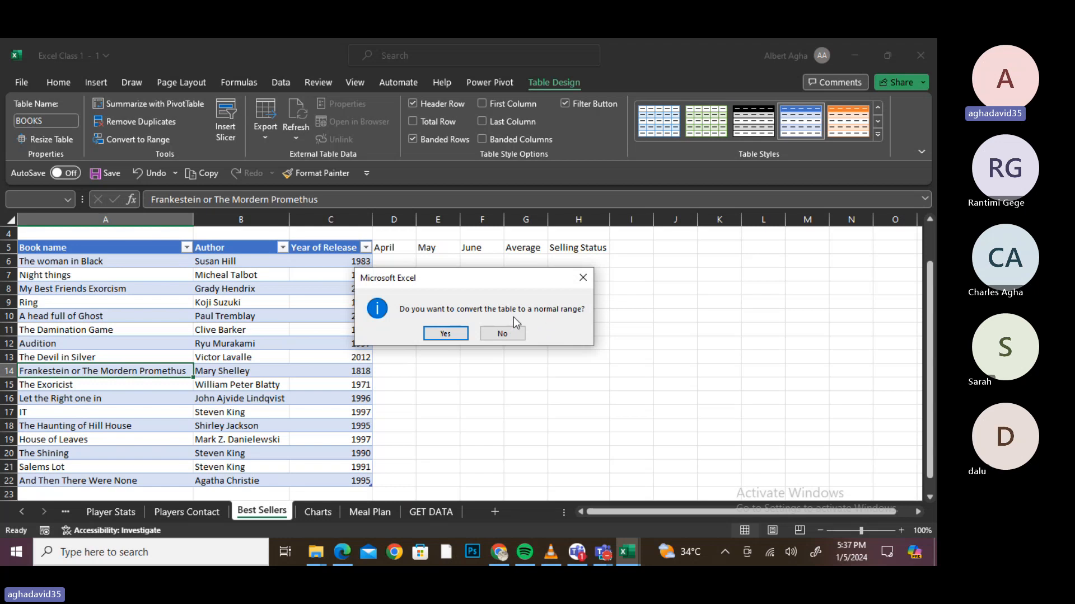
pyautogui.click(454, 335)
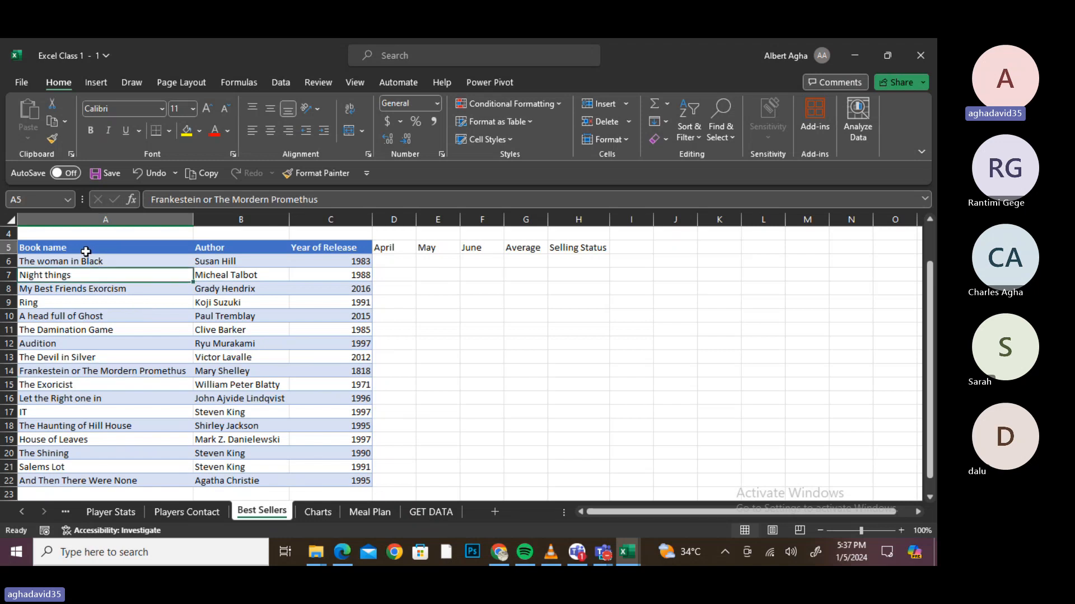
pyautogui.click(85, 251)
pyautogui.moveTo(85, 254); pyautogui.dragTo(109, 289)
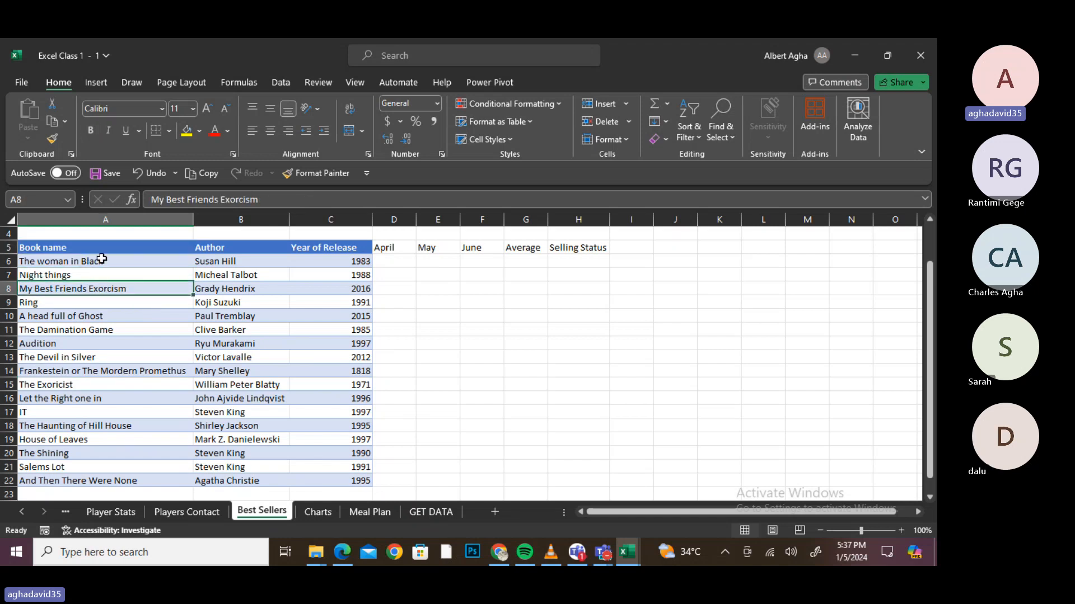
# - Clear all formats from the book data A5:C22, then undo the clearing
pyautogui.moveTo(89, 249); pyautogui.dragTo(364, 477)
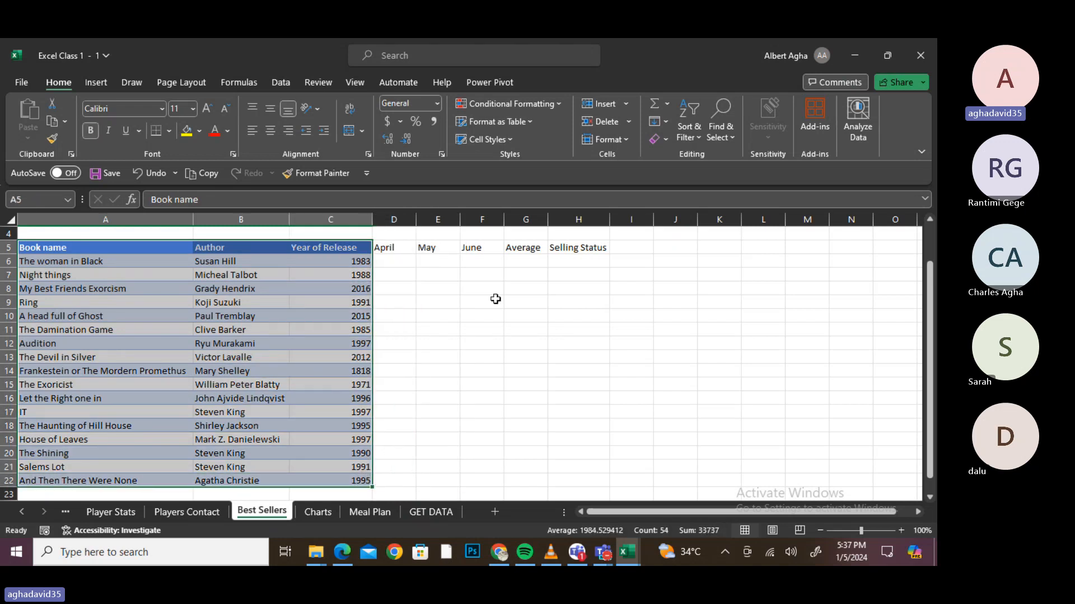
pyautogui.click(666, 139)
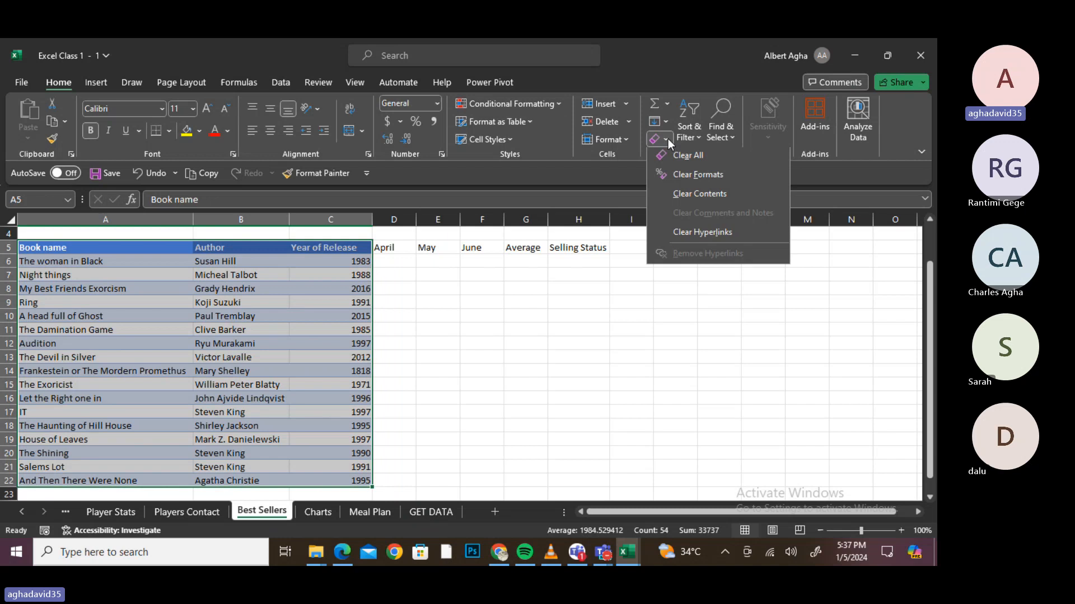
pyautogui.click(702, 179)
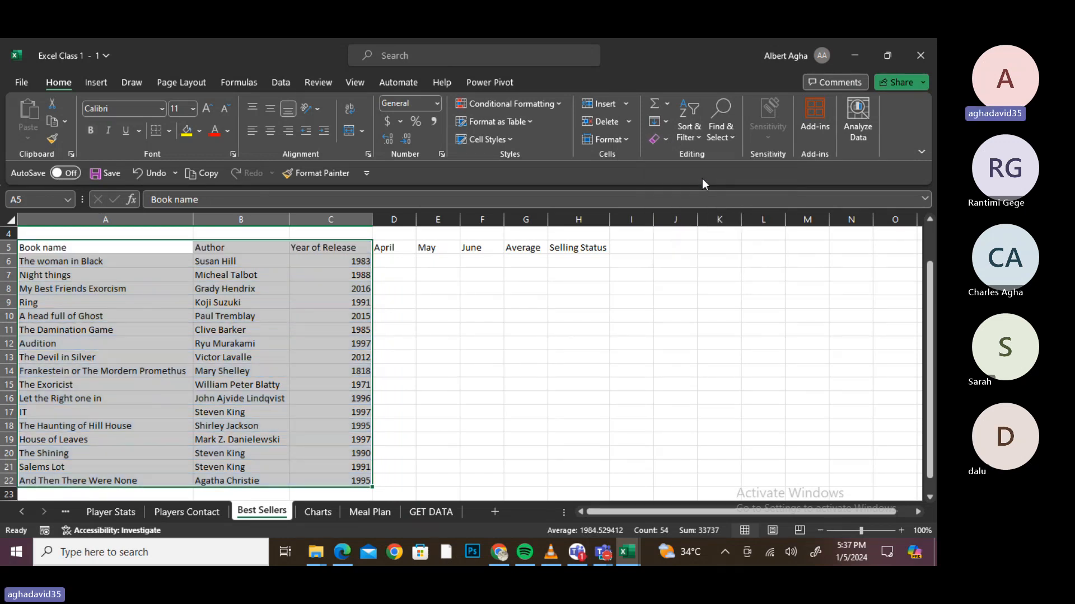
pyautogui.click(355, 343)
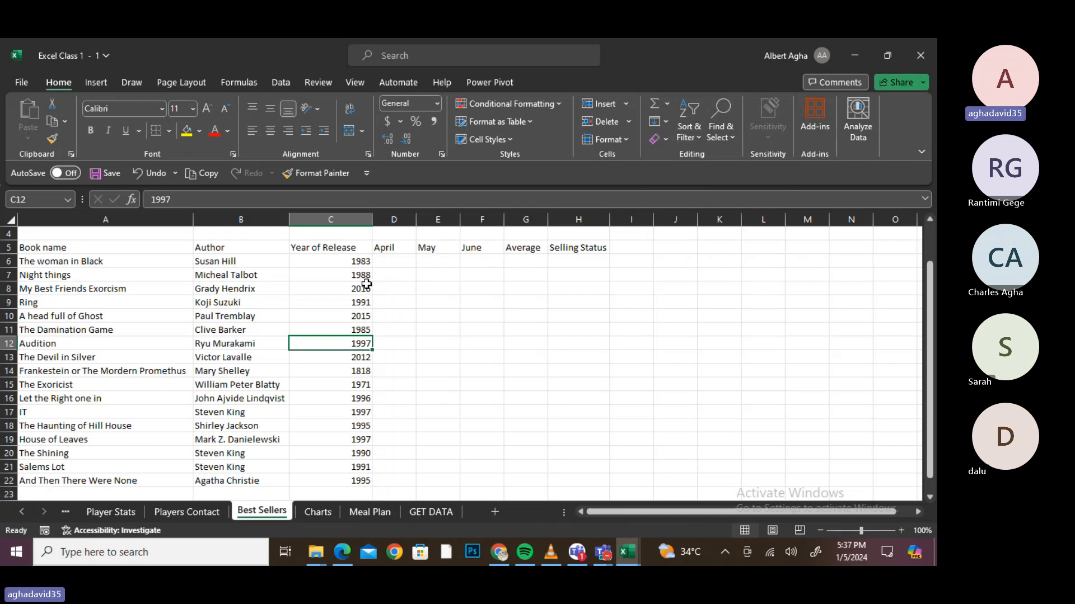
pyautogui.hotkey('ctrl', 'z')
# - Open Table Design for the BOOKS table and expand the full Table Styles gallery
pyautogui.click(102, 370)
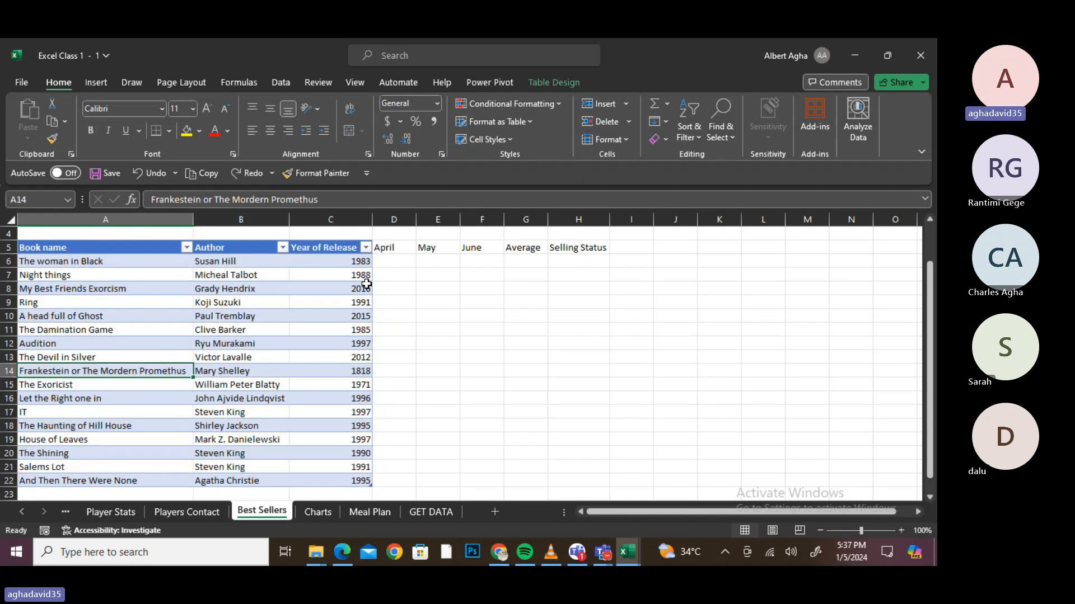
pyautogui.click(537, 82)
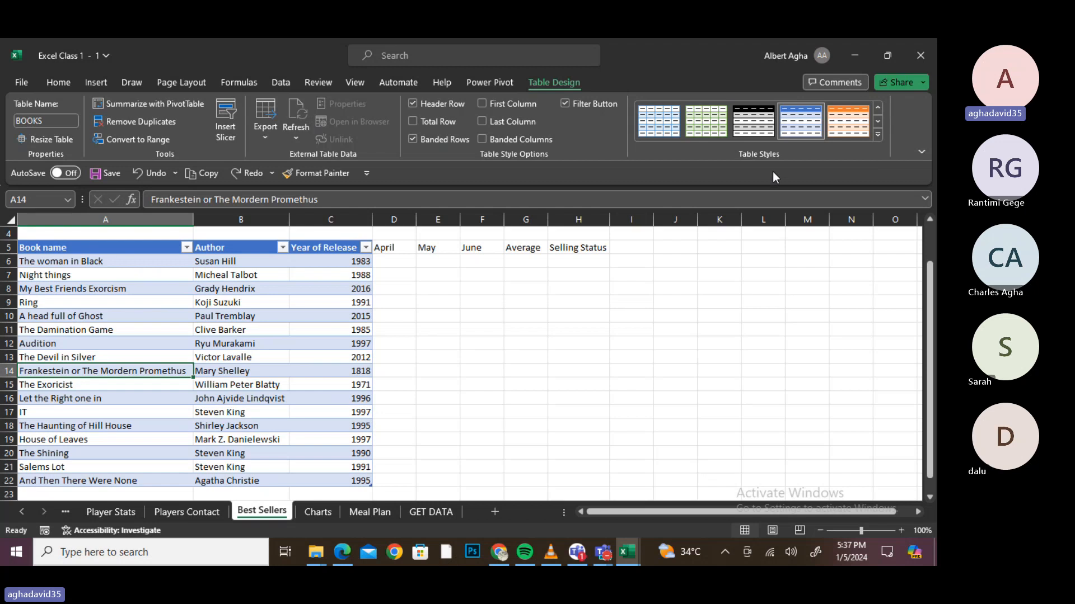
pyautogui.click(877, 135)
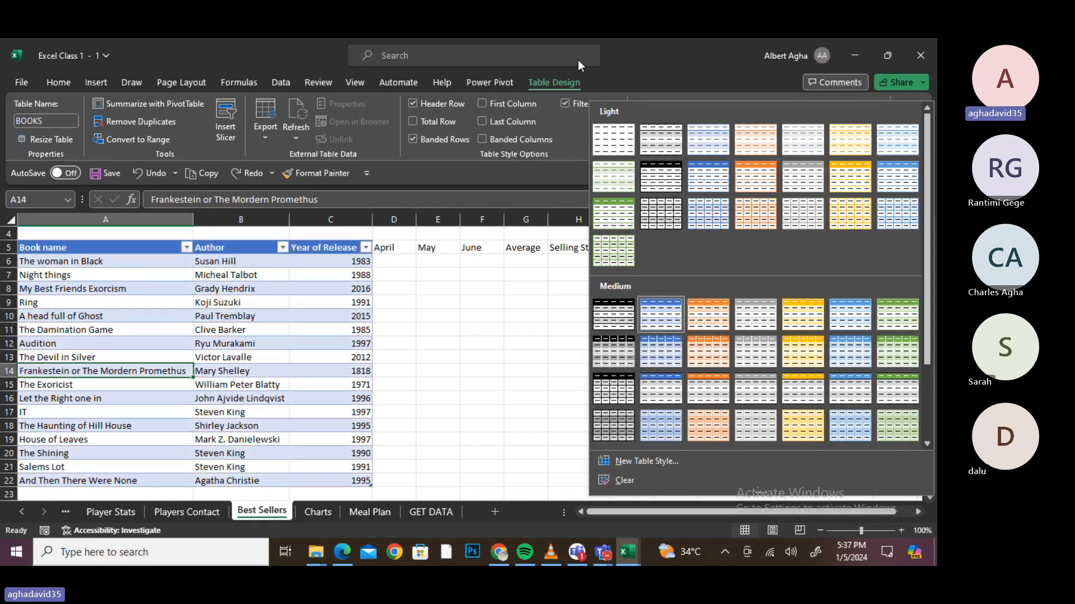
pyautogui.click(560, 139)
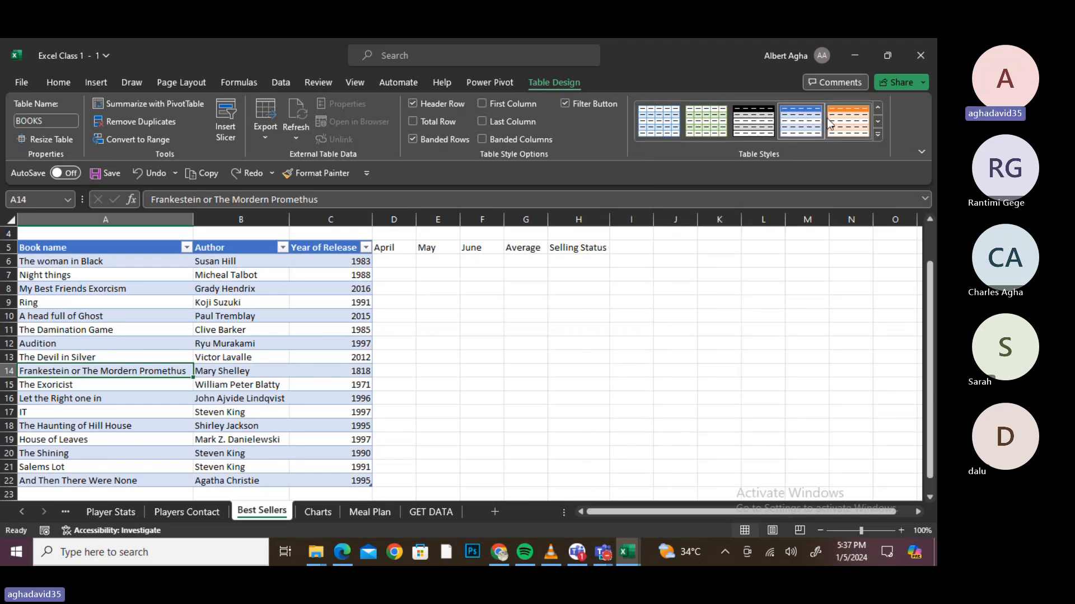
pyautogui.click(876, 136)
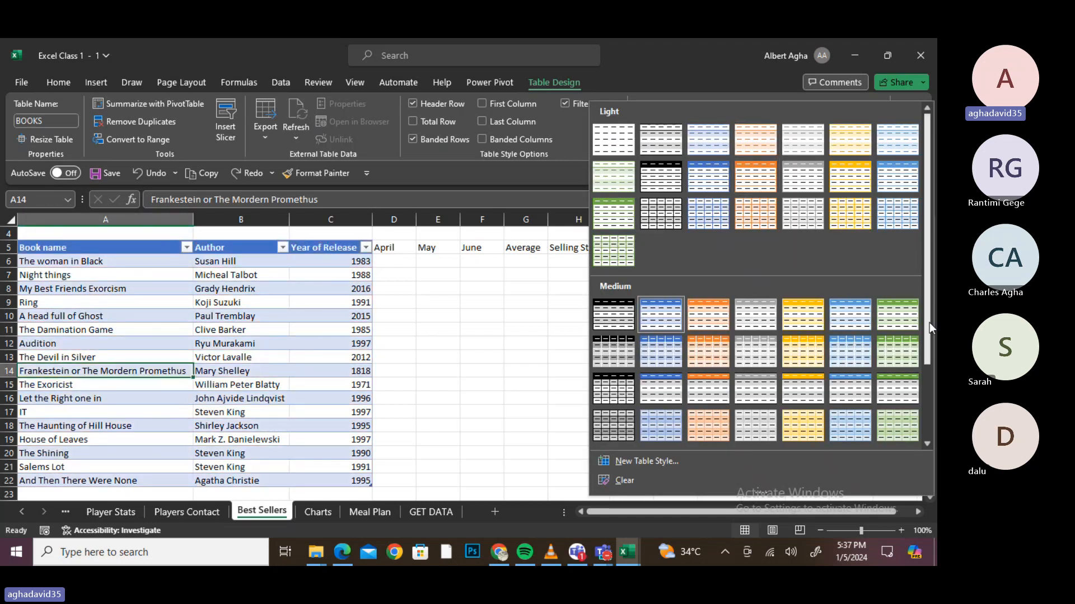
pyautogui.moveTo(929, 322); pyautogui.dragTo(929, 297)
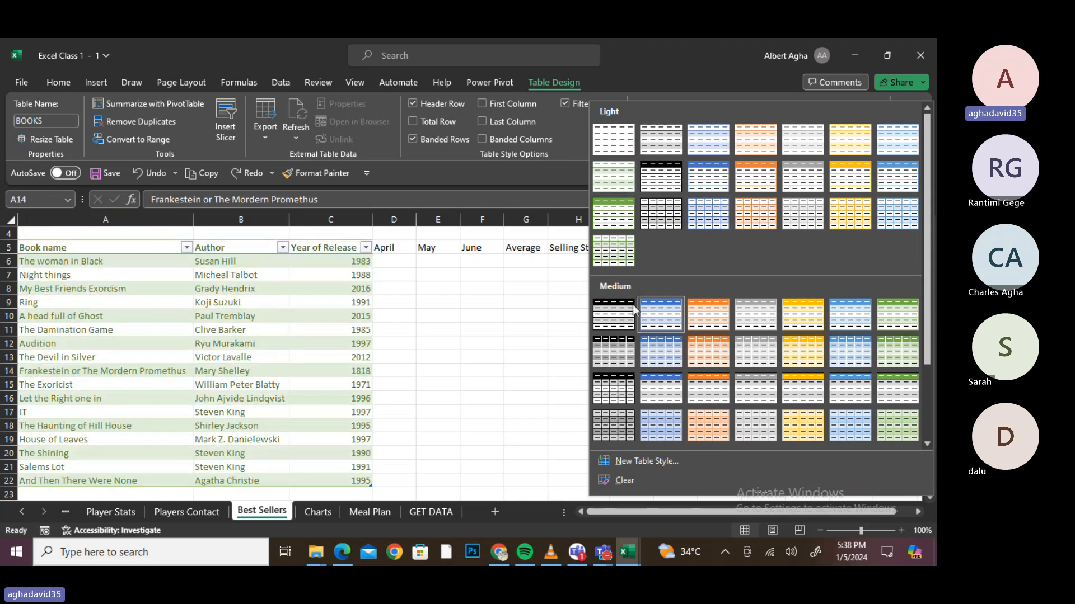
# - Apply Blue, Table Style Medium 20 to the BOOKS table
pyautogui.click(925, 429)
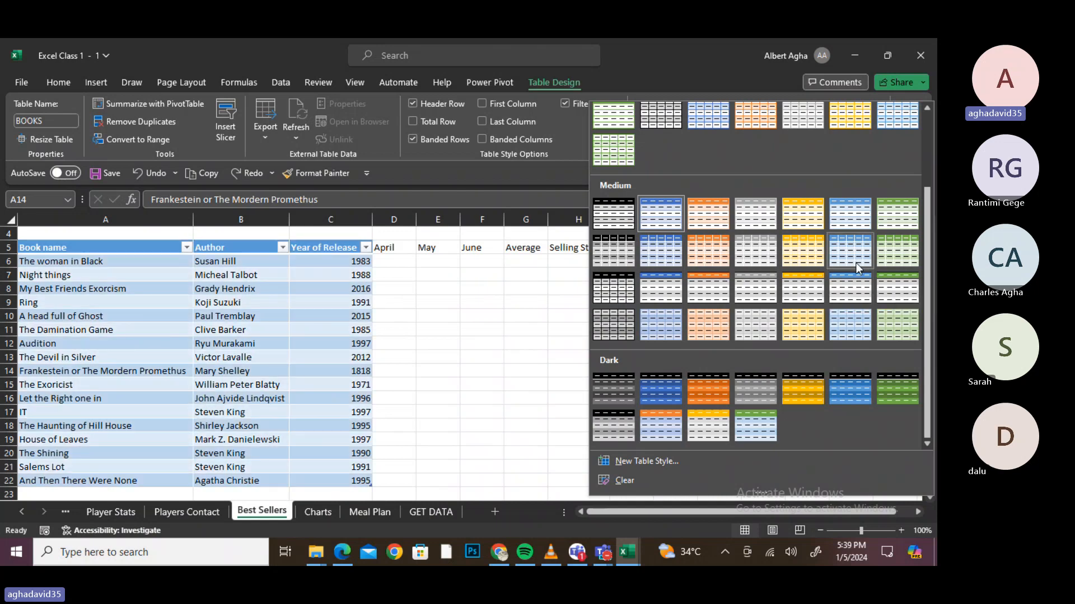
pyautogui.click(851, 291)
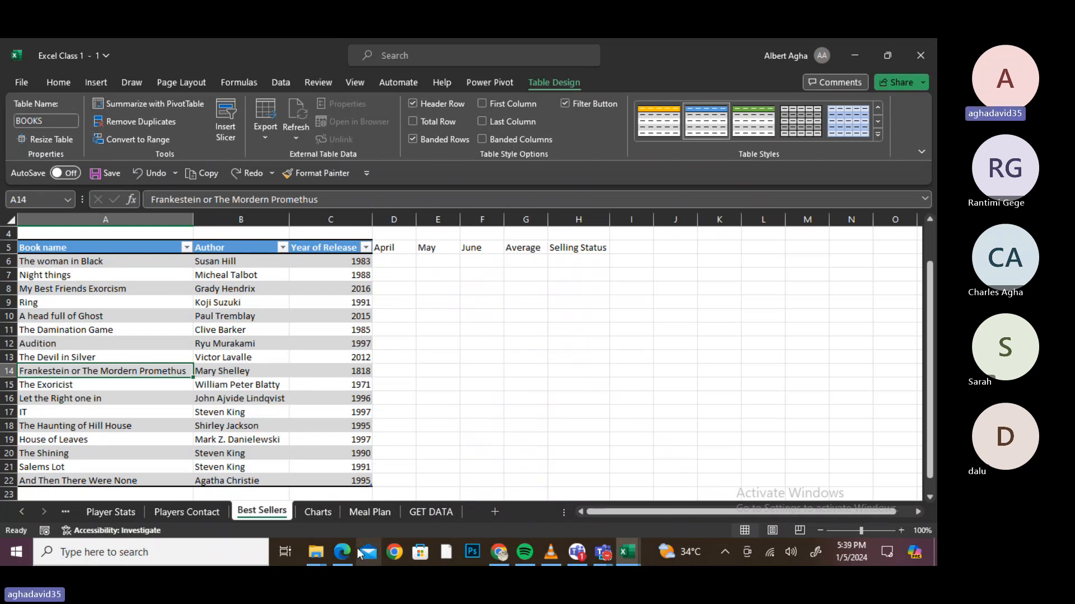
# - On the Meal Plan sheet, clear the formats from C1:L15
pyautogui.click(363, 514)
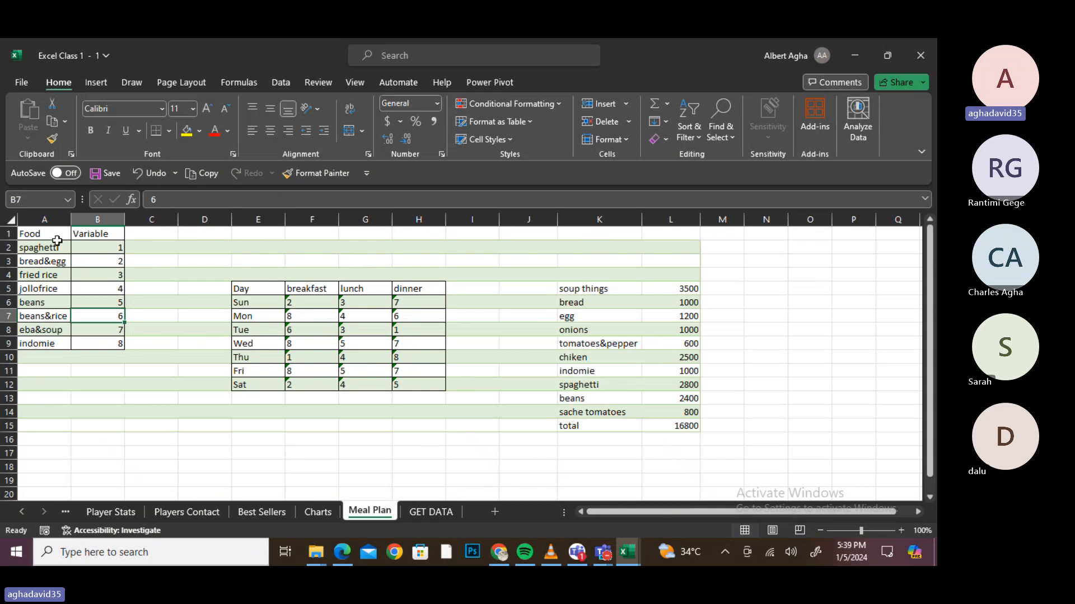
pyautogui.click(132, 236)
pyautogui.moveTo(132, 236); pyautogui.dragTo(674, 415)
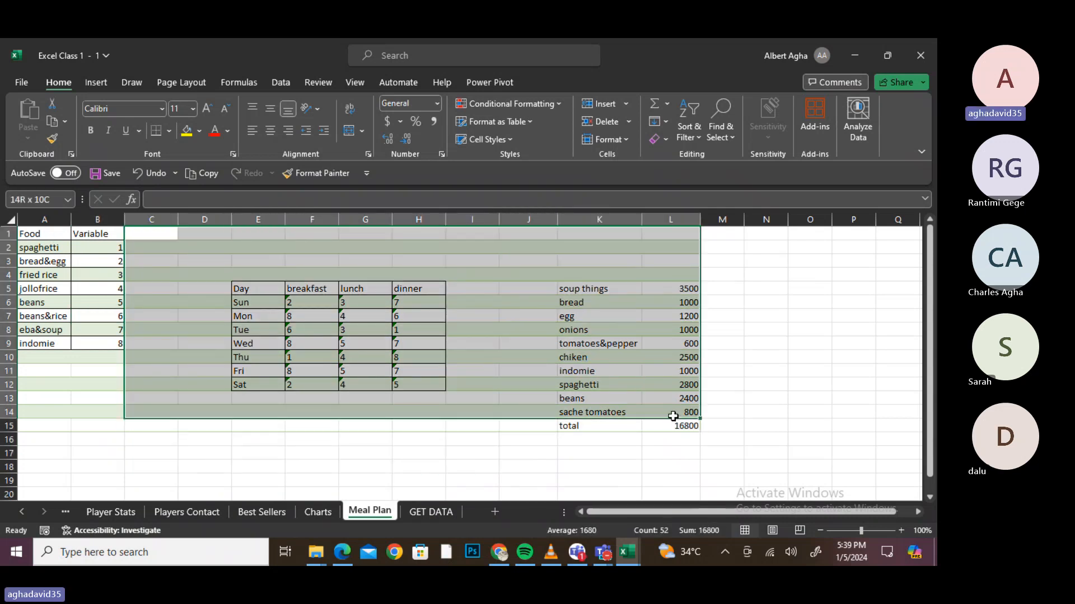
pyautogui.click(666, 139)
pyautogui.click(735, 179)
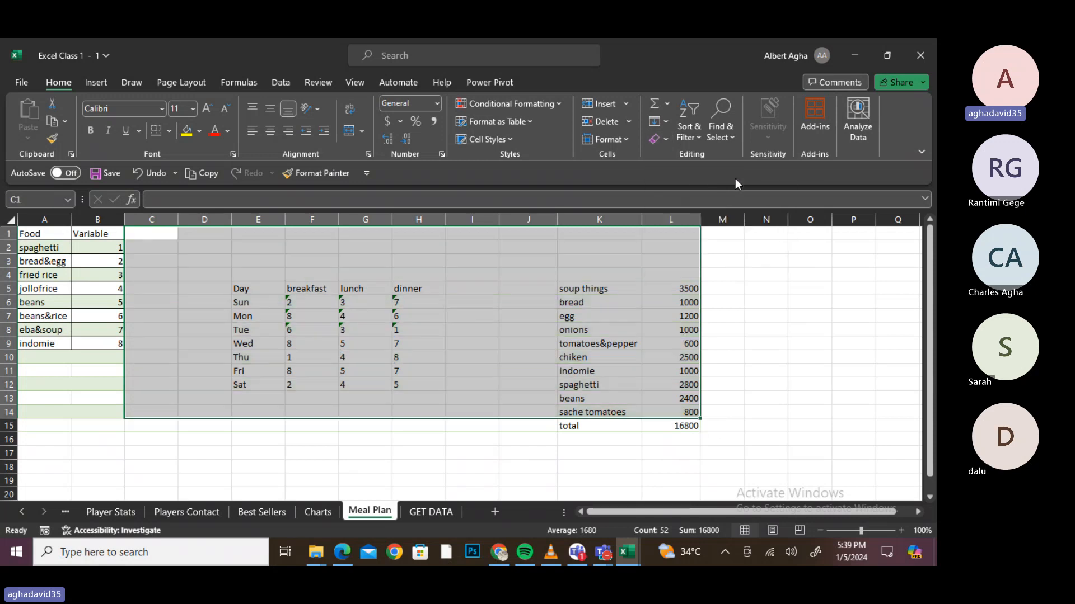
pyautogui.click(451, 358)
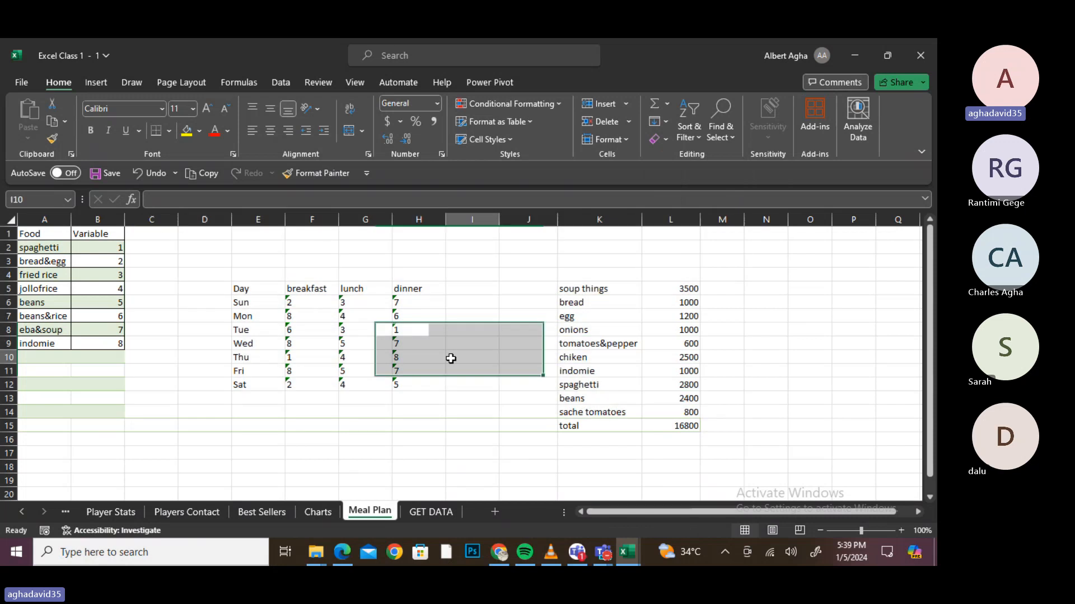
# - Type the headings 'food items' in K4 and 'prices' in L4
pyautogui.click(613, 289)
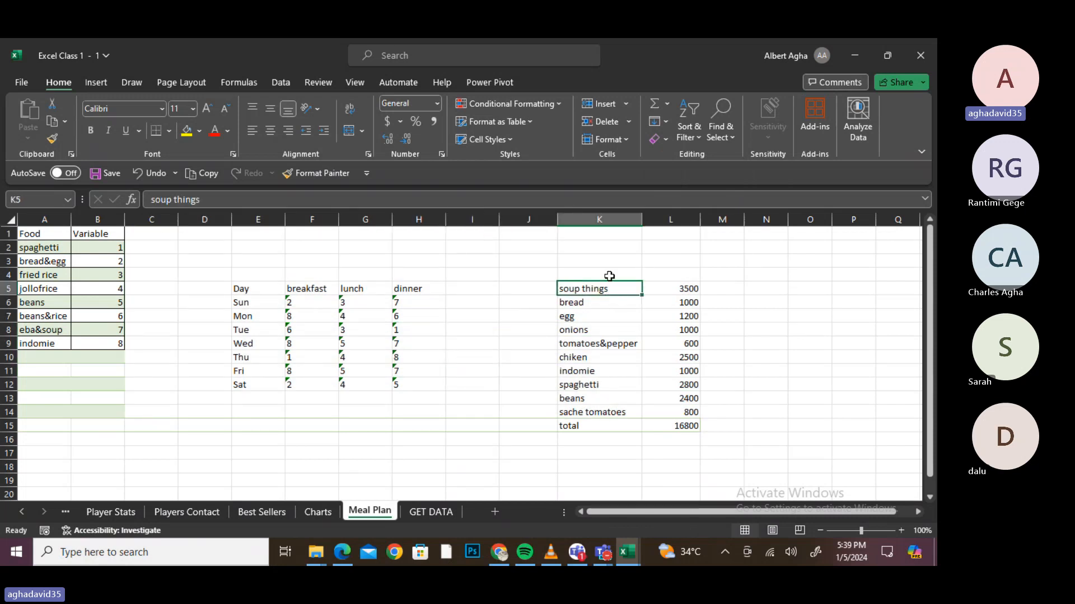
pyautogui.click(605, 275)
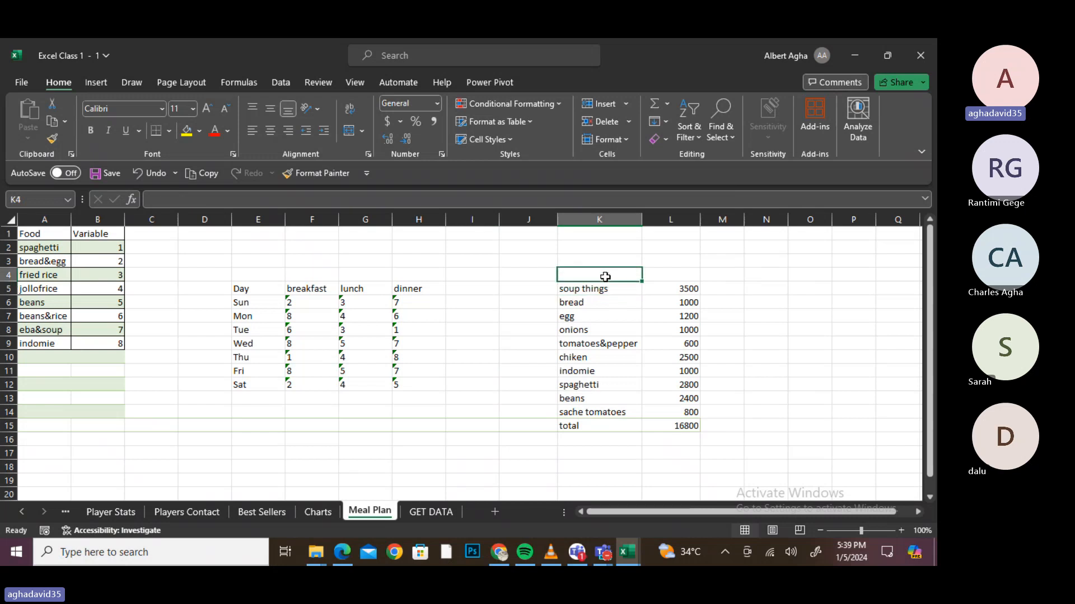
pyautogui.write('foo')
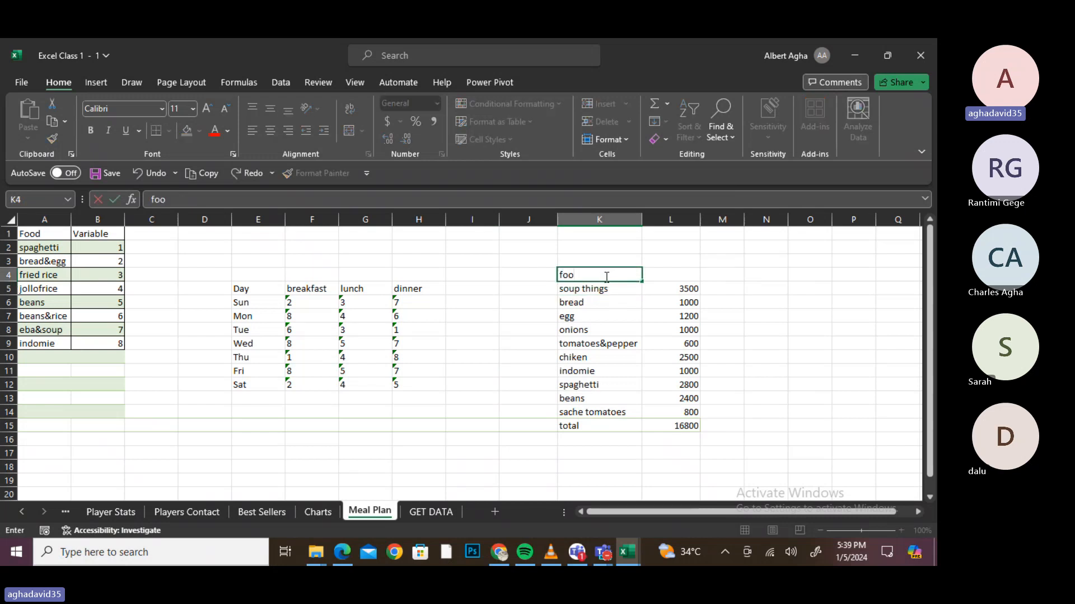
pyautogui.write('d itr')
pyautogui.press('BackSpace')
pyautogui.write('ems')
pyautogui.press('Return')
pyautogui.press('Right')
pyautogui.press('Up')
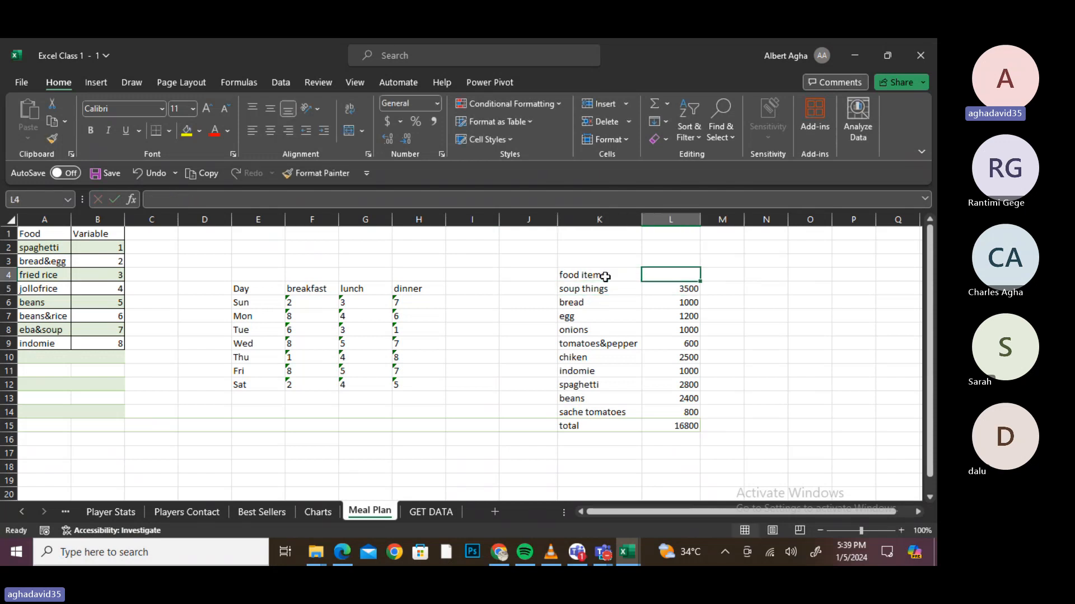
pyautogui.write('prices')
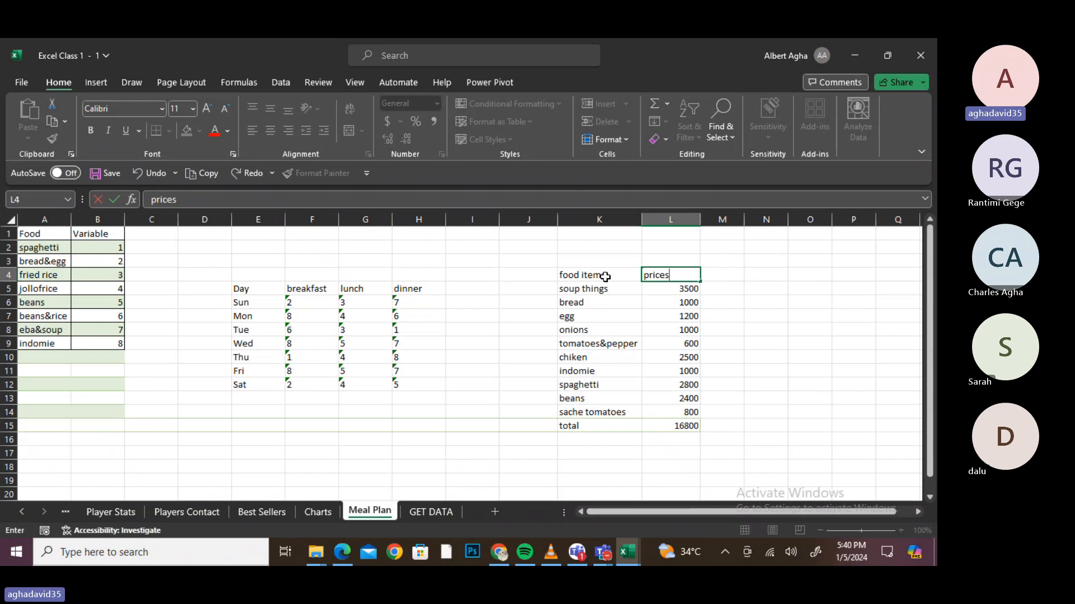
pyautogui.press('Return')
pyautogui.hotkey('ctrl', 'a')
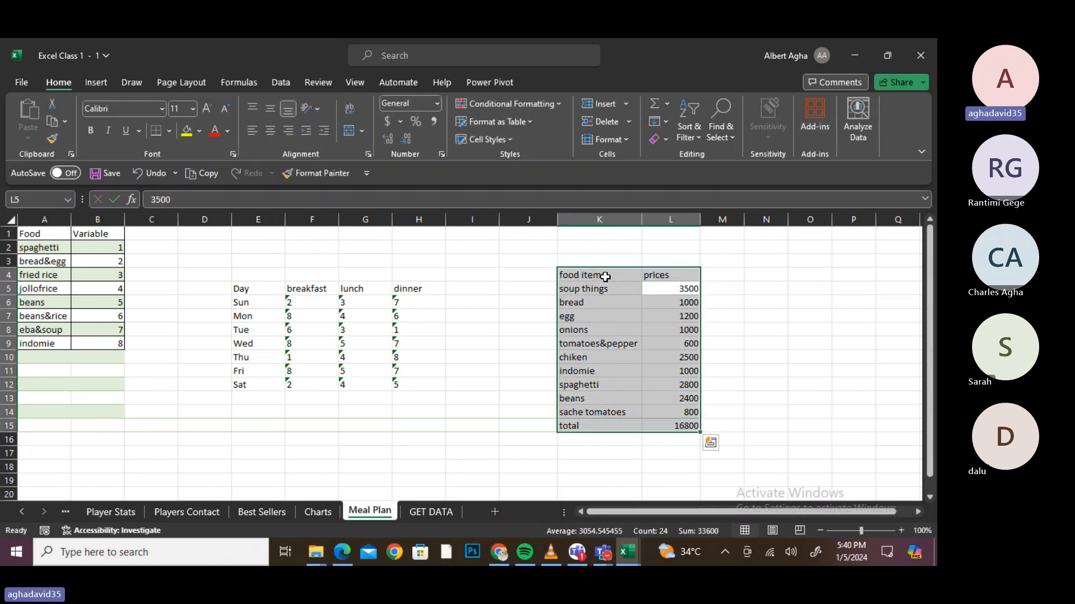
# - Convert the K4:L15 food and price list into a table with headers, then bring up the typed total row's delete options
pyautogui.hotkey('ctrl', 't')
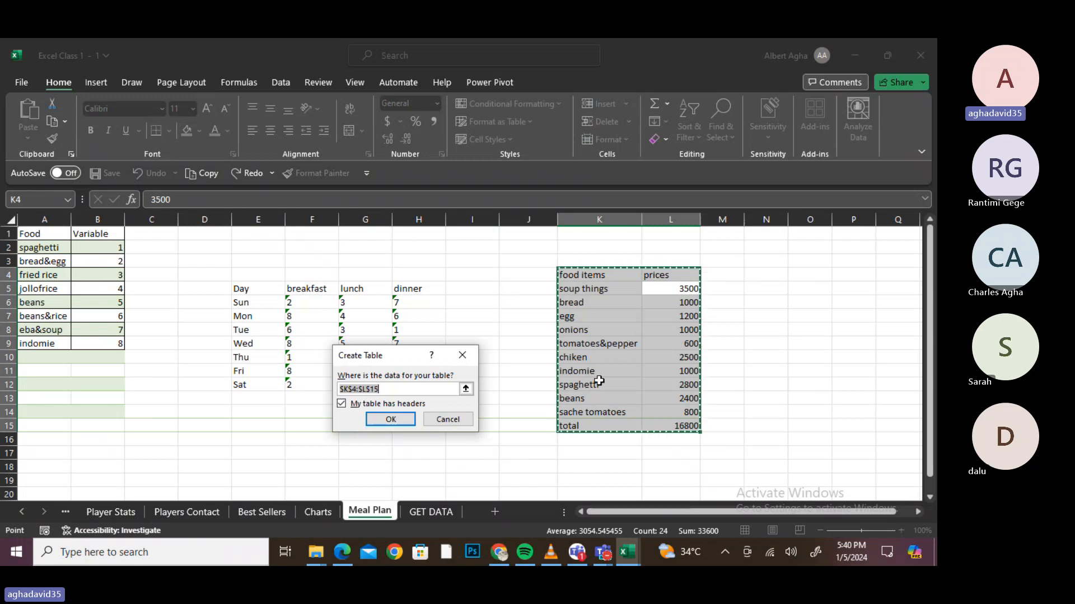
pyautogui.click(404, 421)
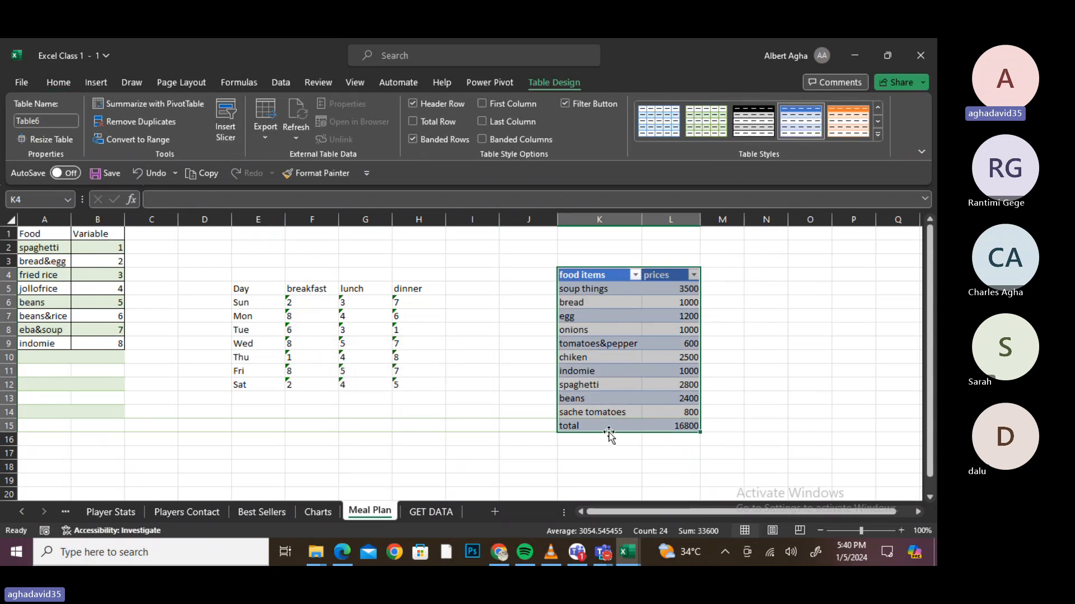
pyautogui.click(569, 427)
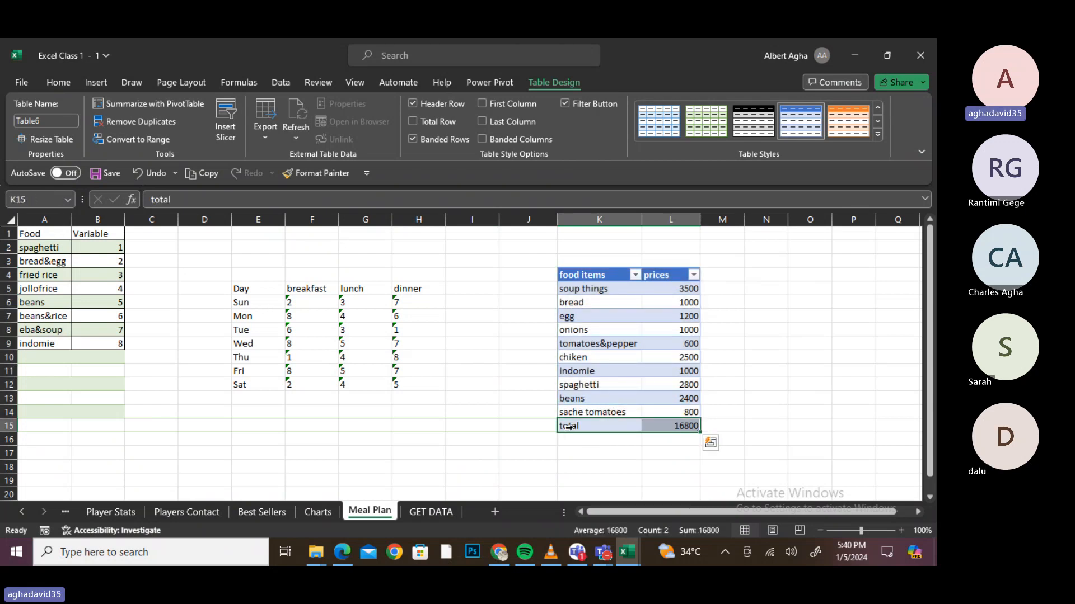
pyautogui.rightClick(571, 427)
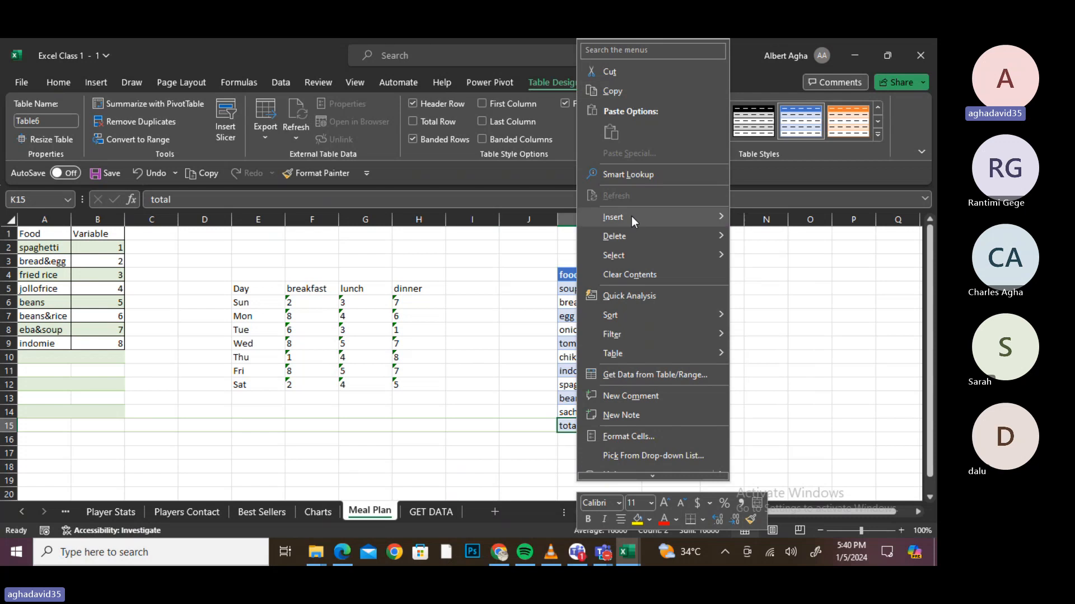
pyautogui.moveTo(641, 234)
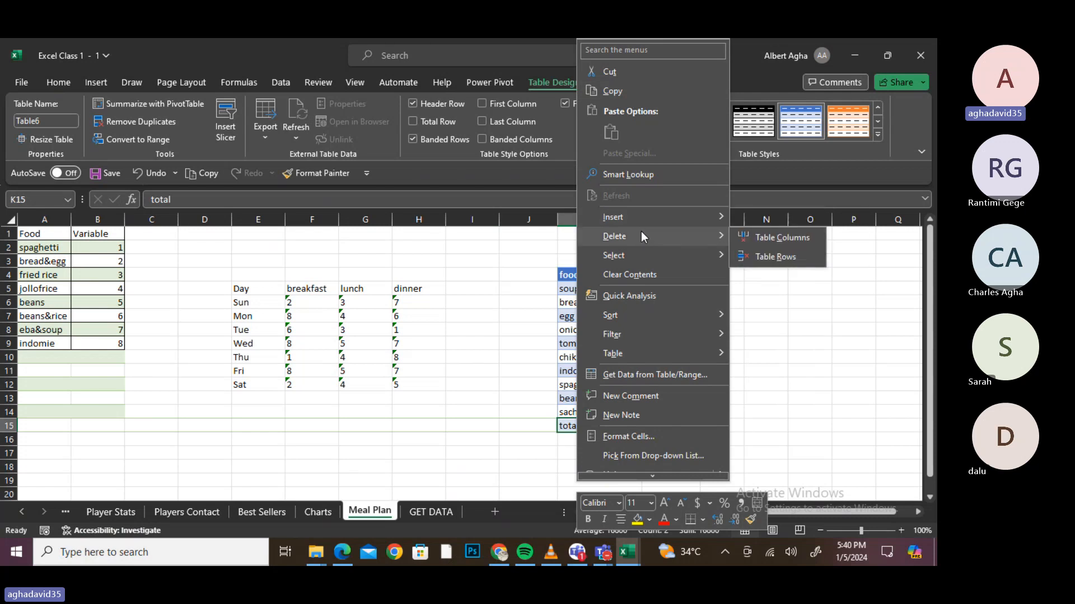
# - Delete the typed total row so the table ends at sache tomatoes; try the built-in Total Row, then undo it
pyautogui.click(764, 247)
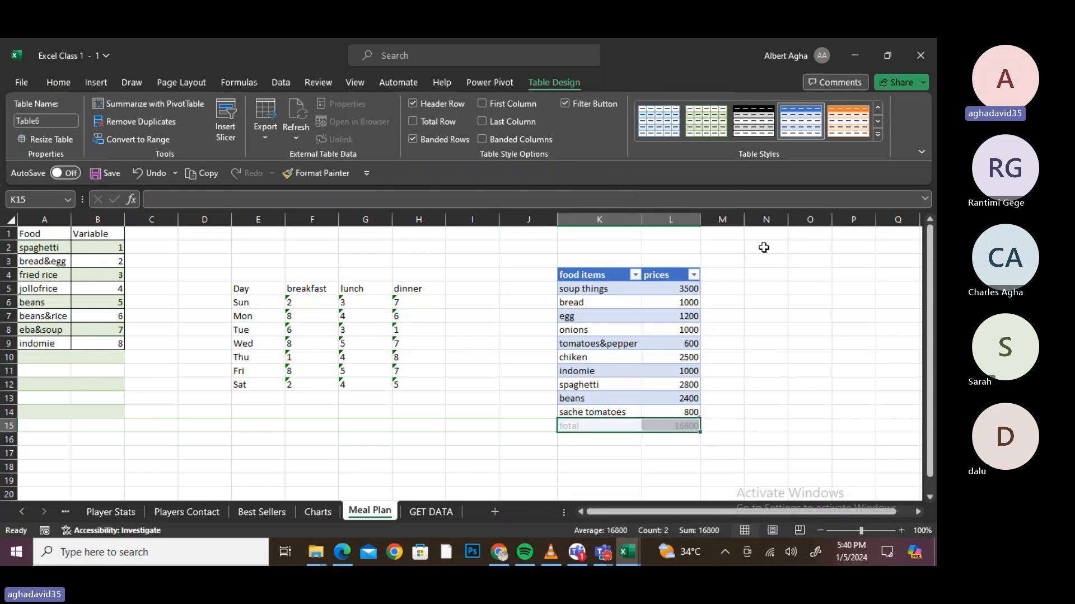
pyautogui.click(660, 386)
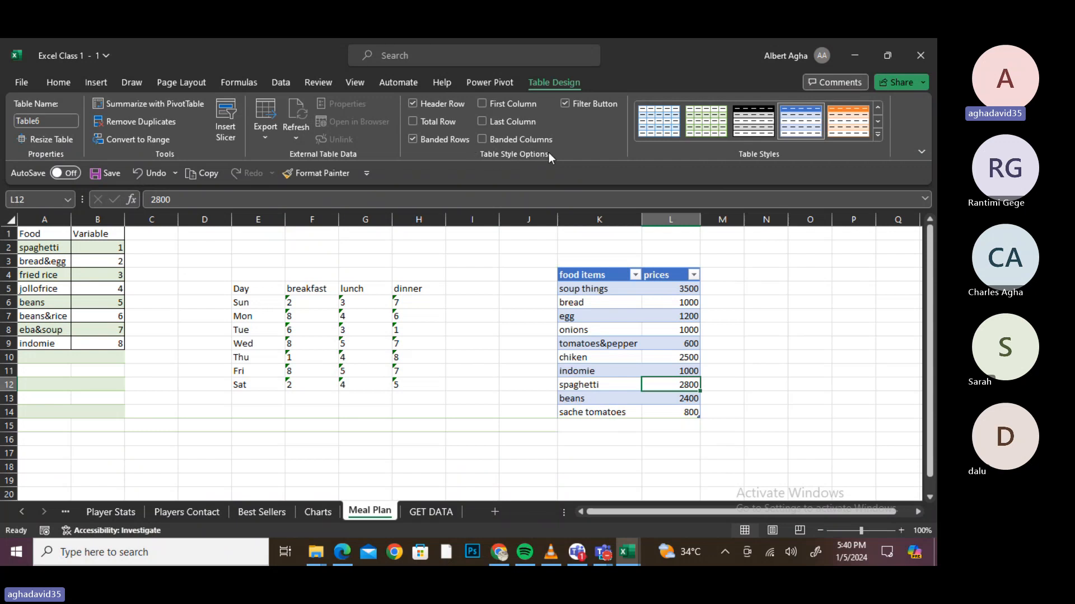
pyautogui.click(437, 122)
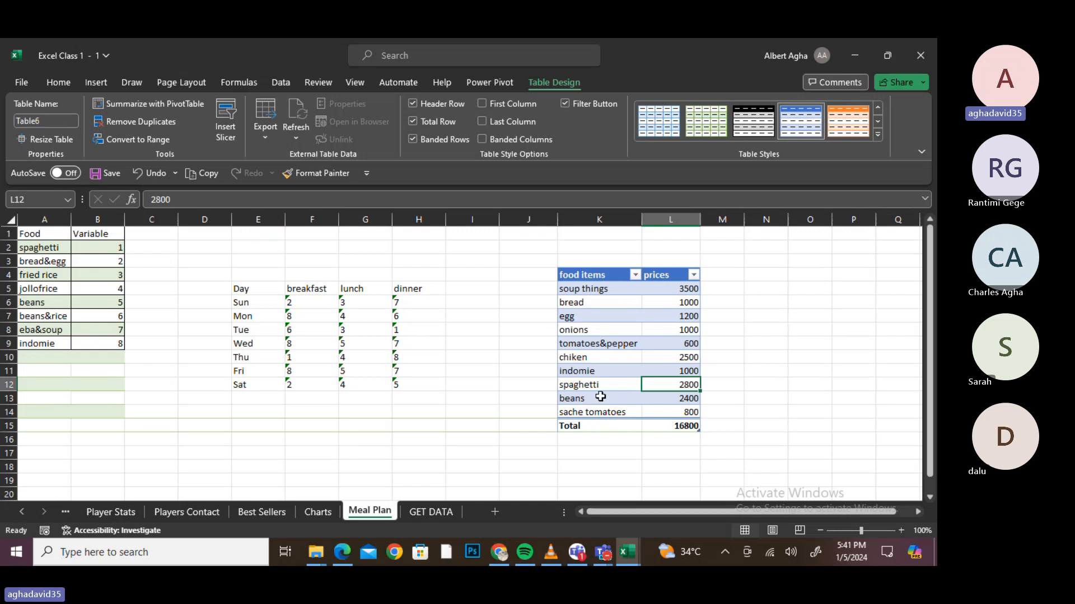
pyautogui.hotkey('ctrl', 'z')
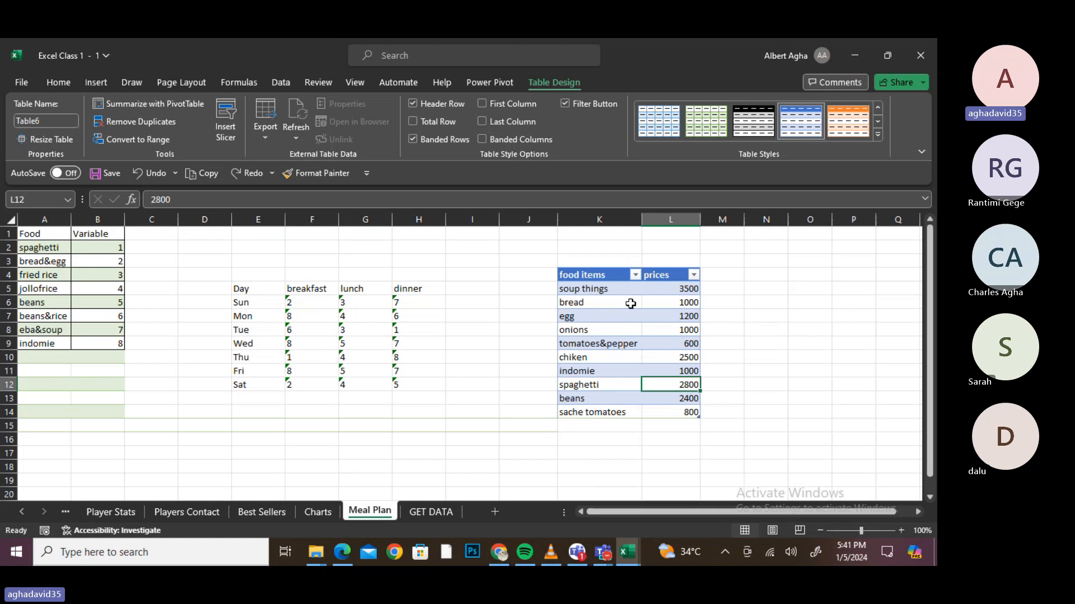
pyautogui.click(579, 426)
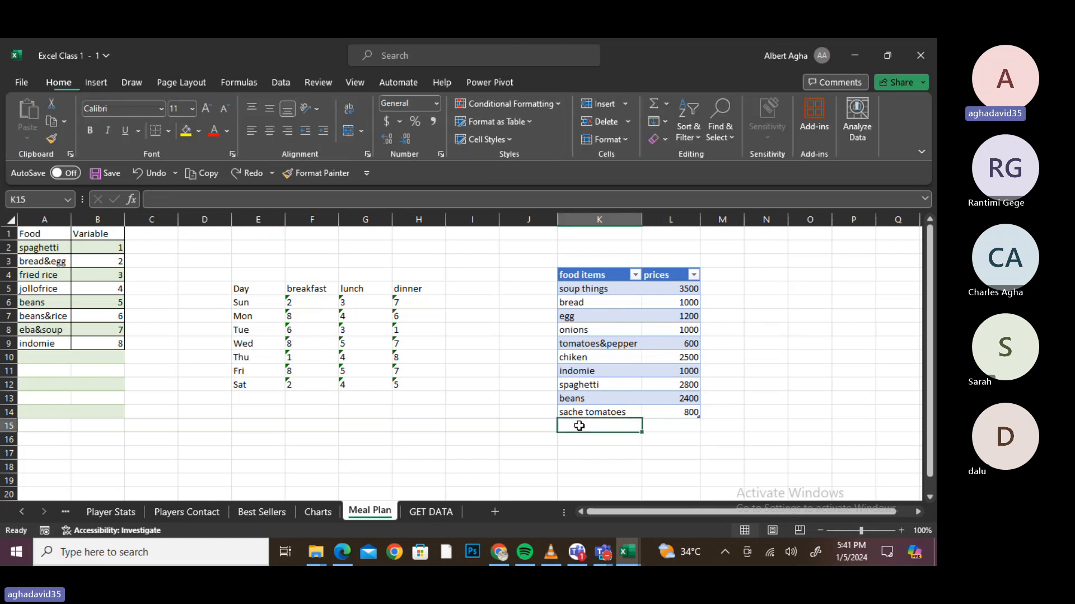
pyautogui.write('to')
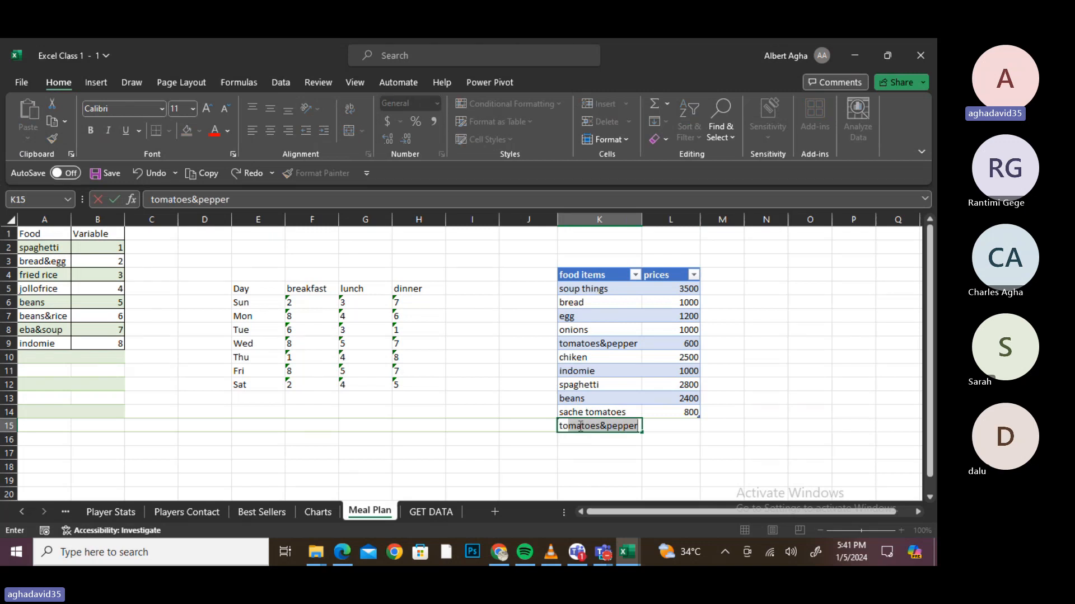
pyautogui.write('tal')
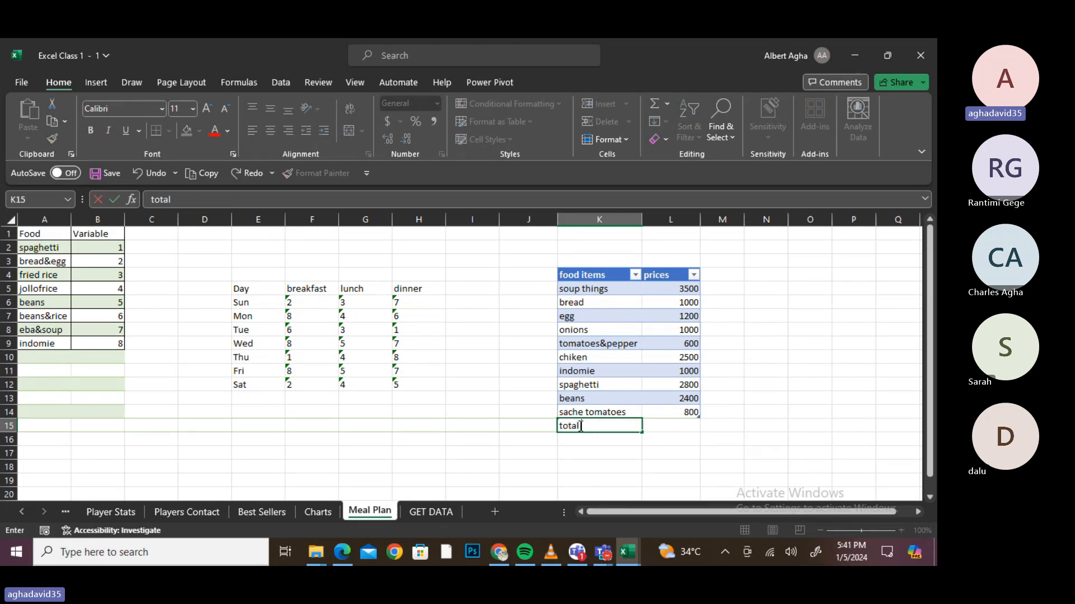
pyautogui.press('Tab')
pyautogui.press('Tab')
pyautogui.press('Left')
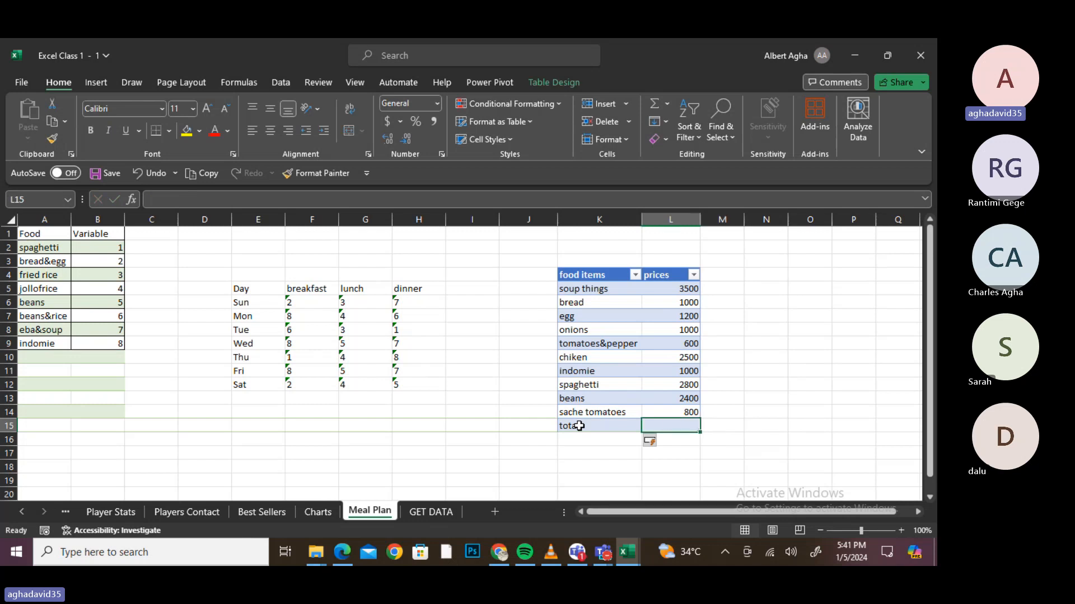
pyautogui.click(677, 451)
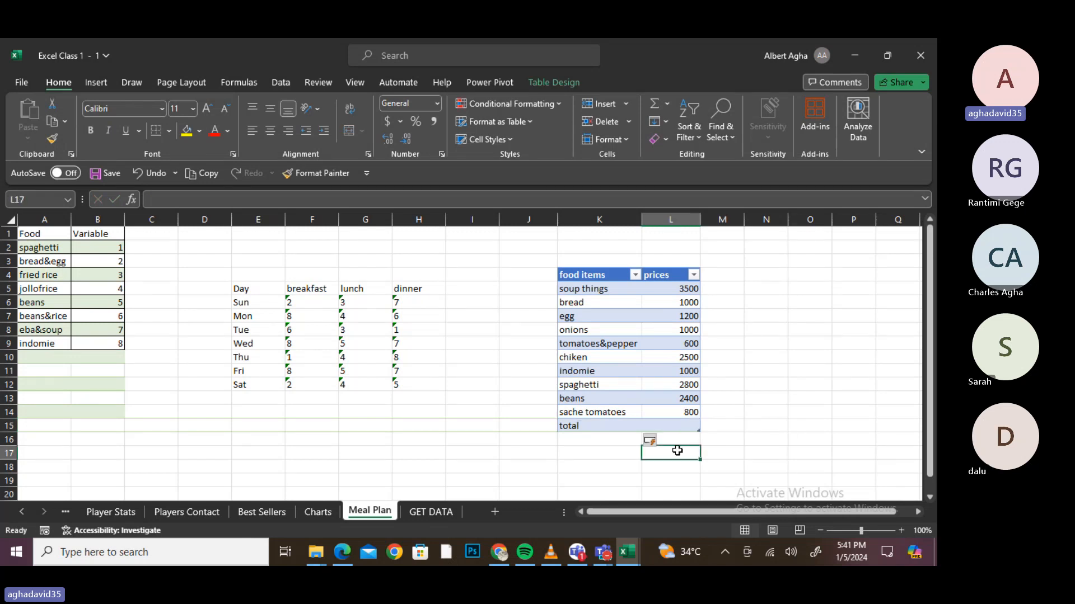
pyautogui.click(687, 427)
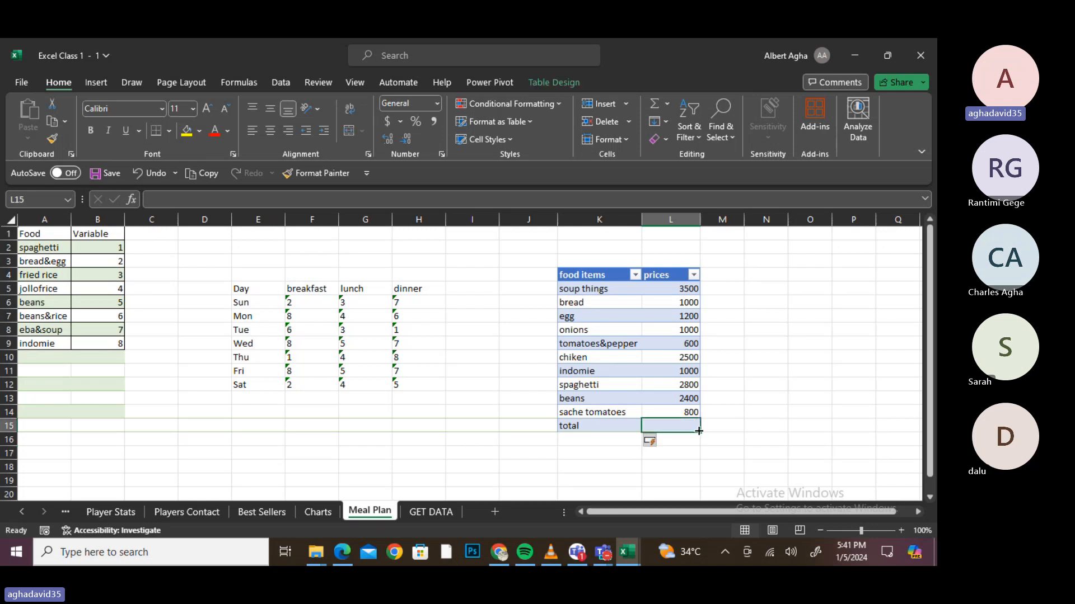
pyautogui.click(697, 462)
pyautogui.moveTo(574, 430); pyautogui.dragTo(659, 429)
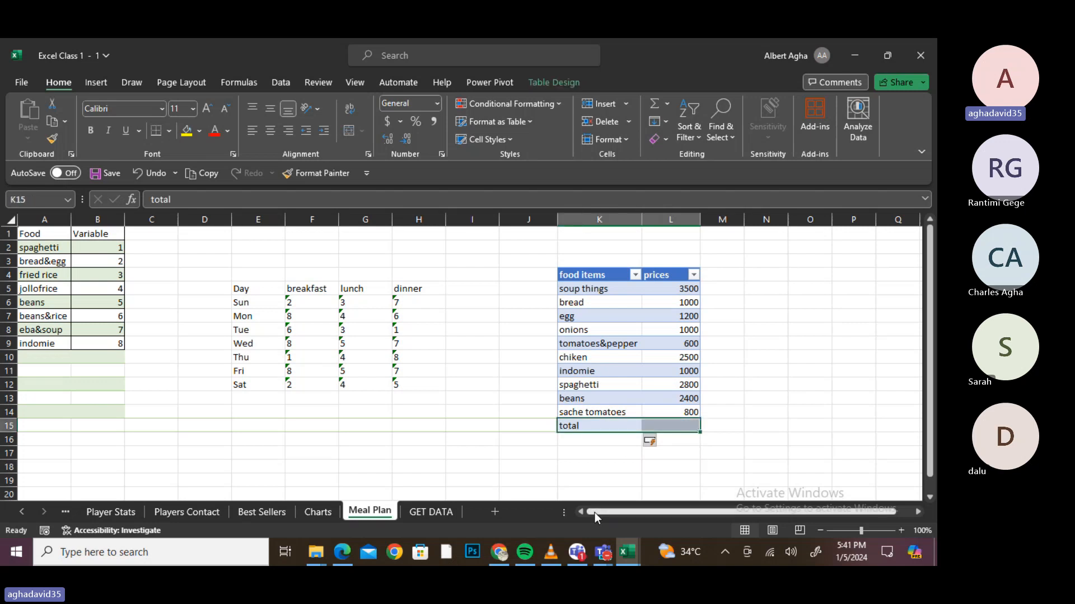
pyautogui.click(603, 468)
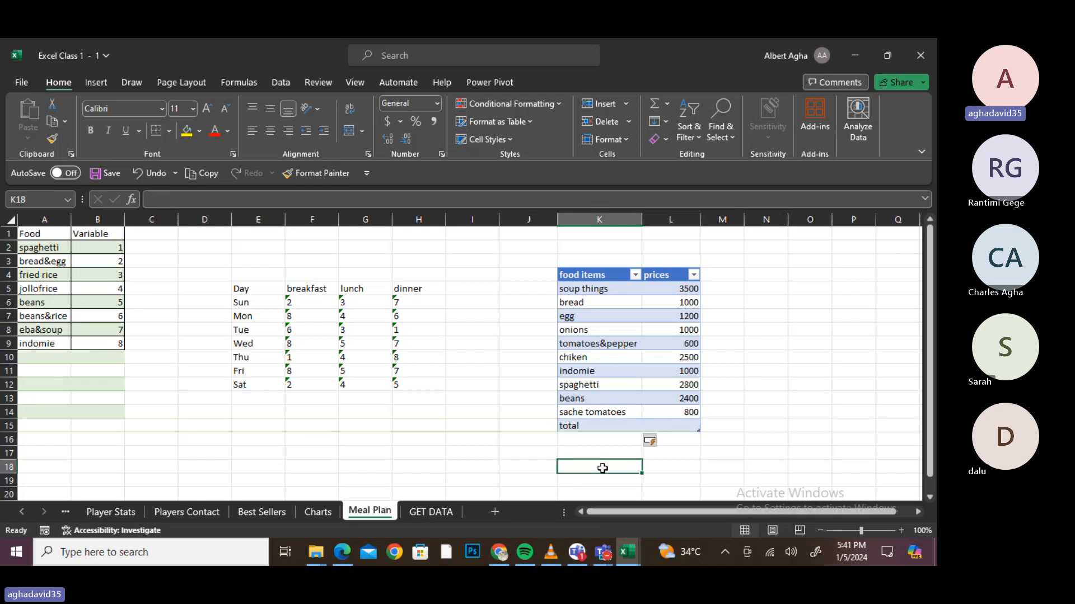
pyautogui.hotkey('ctrl', 'z')
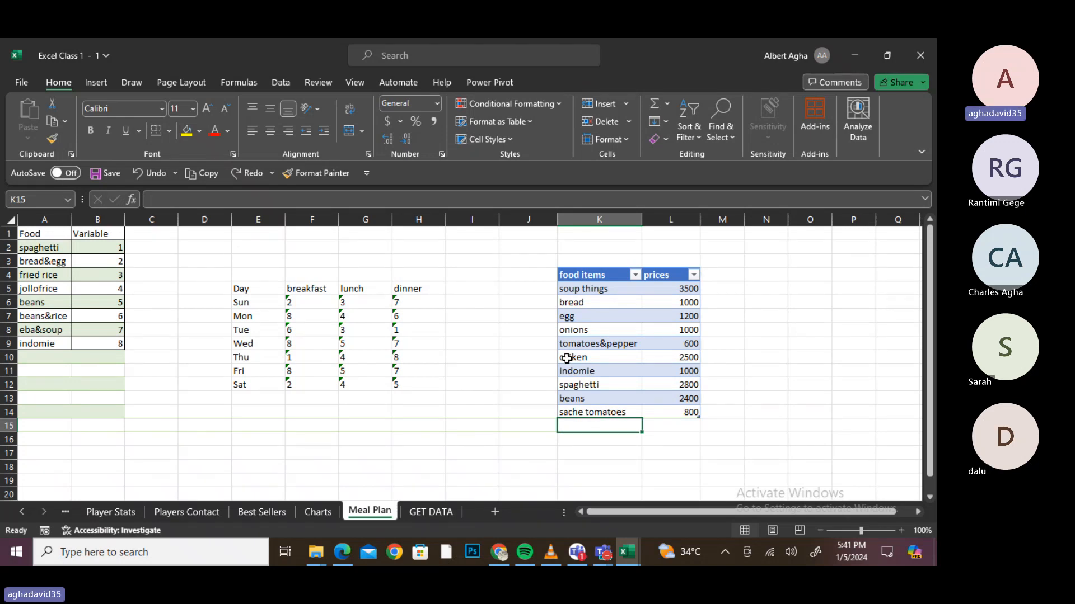
pyautogui.moveTo(567, 359); pyautogui.dragTo(666, 358)
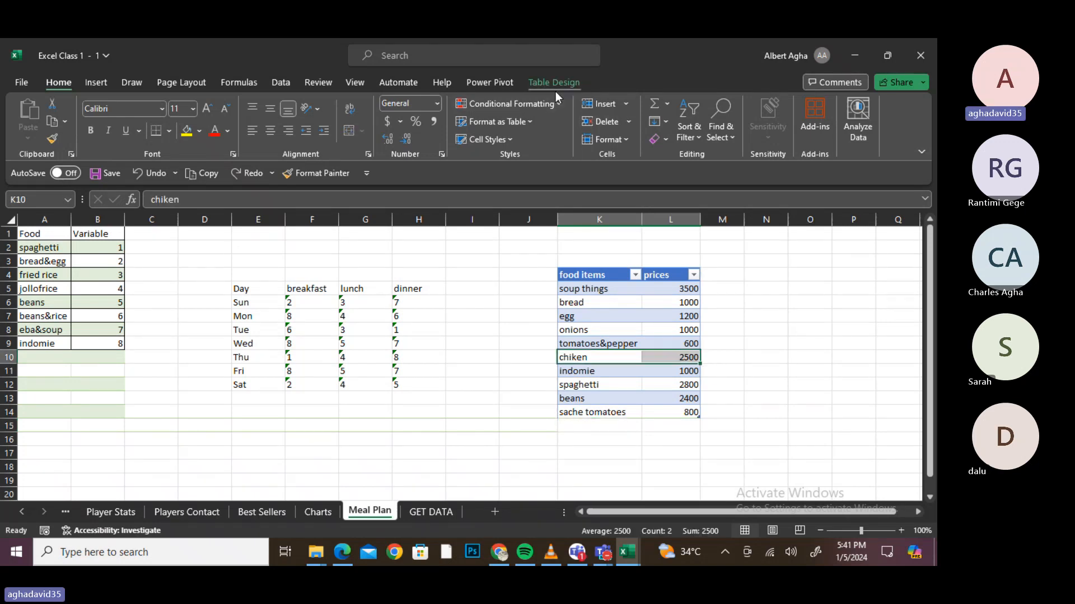
# - Enable Table6's built-in Total Row summing prices to 16800, then bring up the food items filter list
pyautogui.click(554, 89)
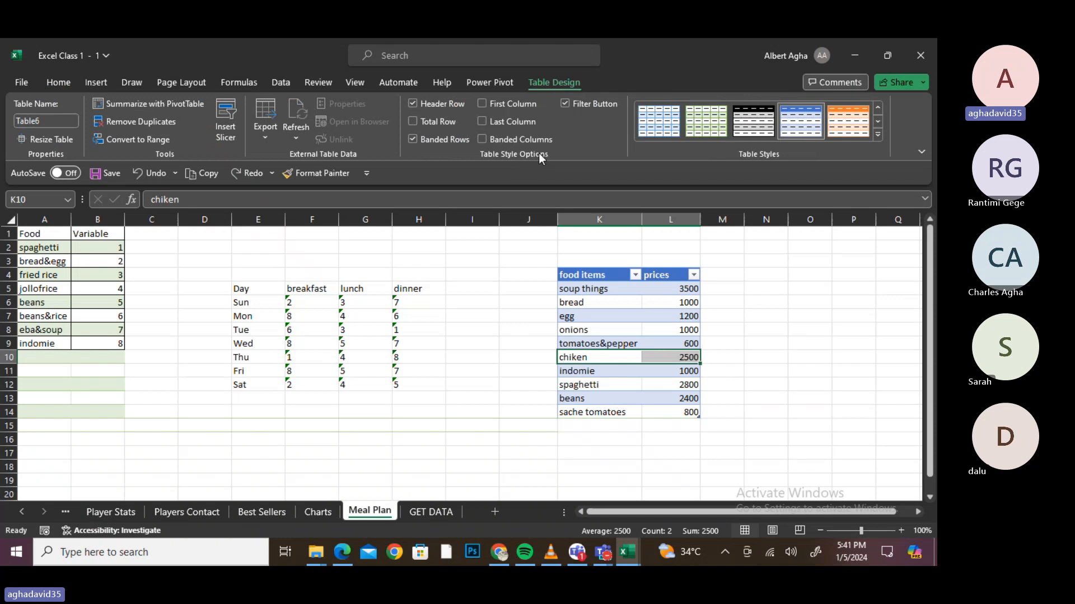
pyautogui.click(436, 121)
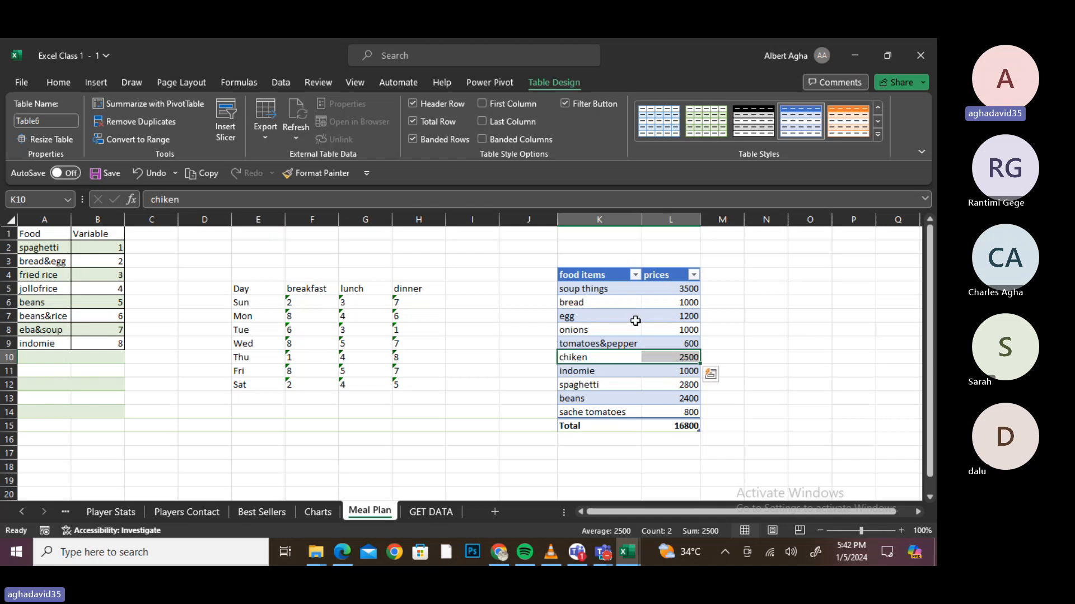
pyautogui.click(635, 276)
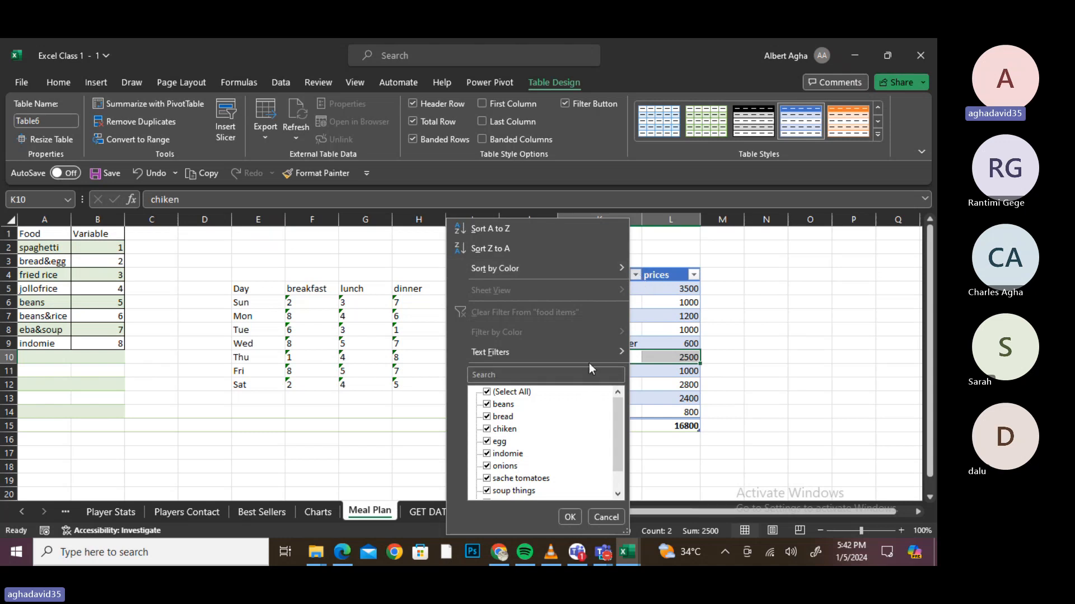
# - Filter the food items to show only indomie and spaghetti
pyautogui.moveTo(580, 358)
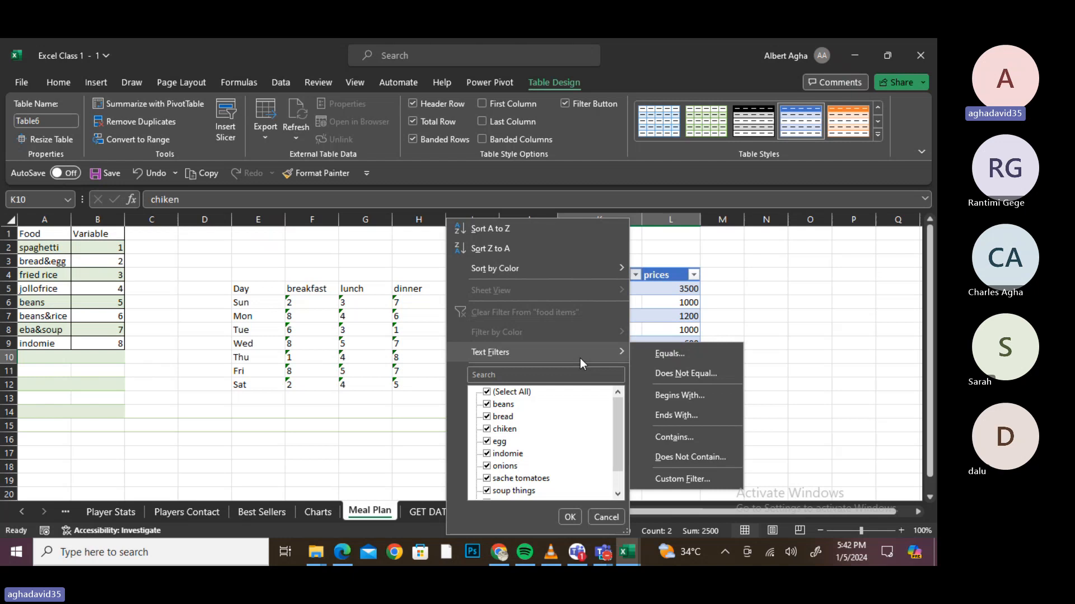
pyautogui.click(494, 395)
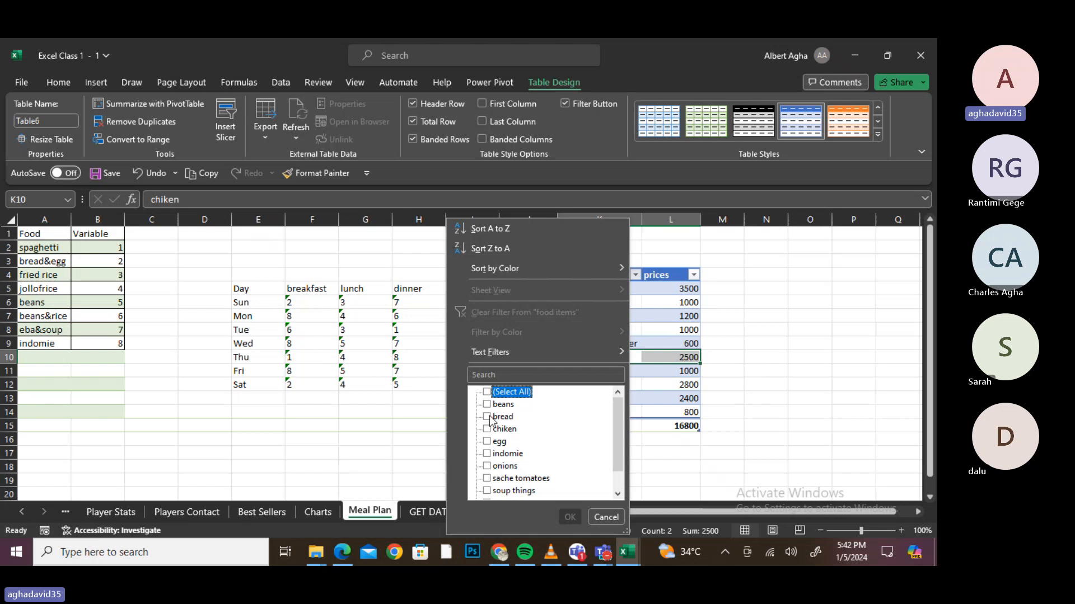
pyautogui.click(486, 456)
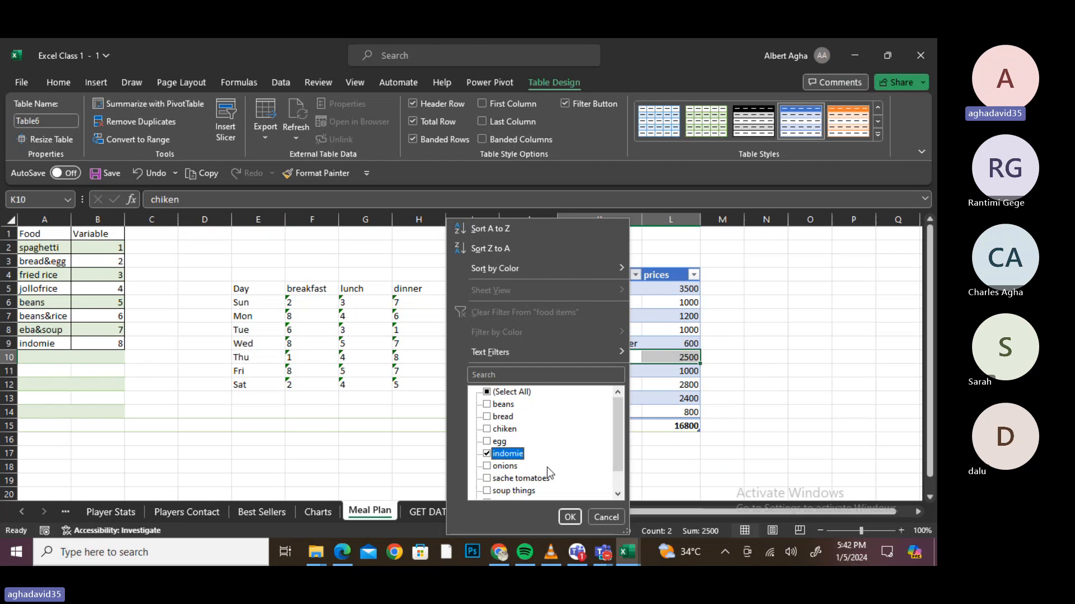
pyautogui.click(620, 493)
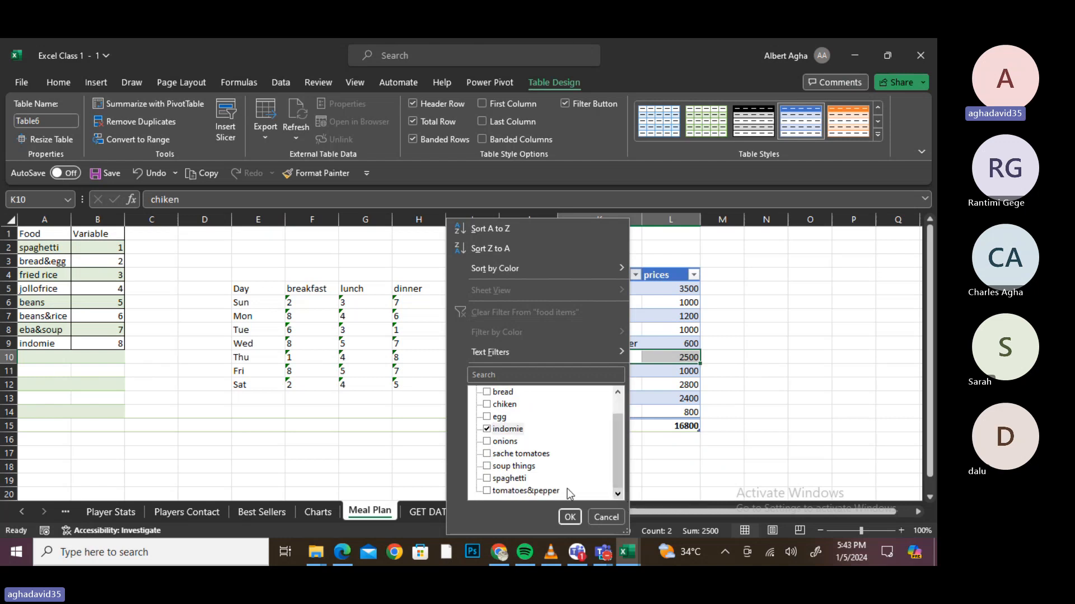
pyautogui.click(487, 479)
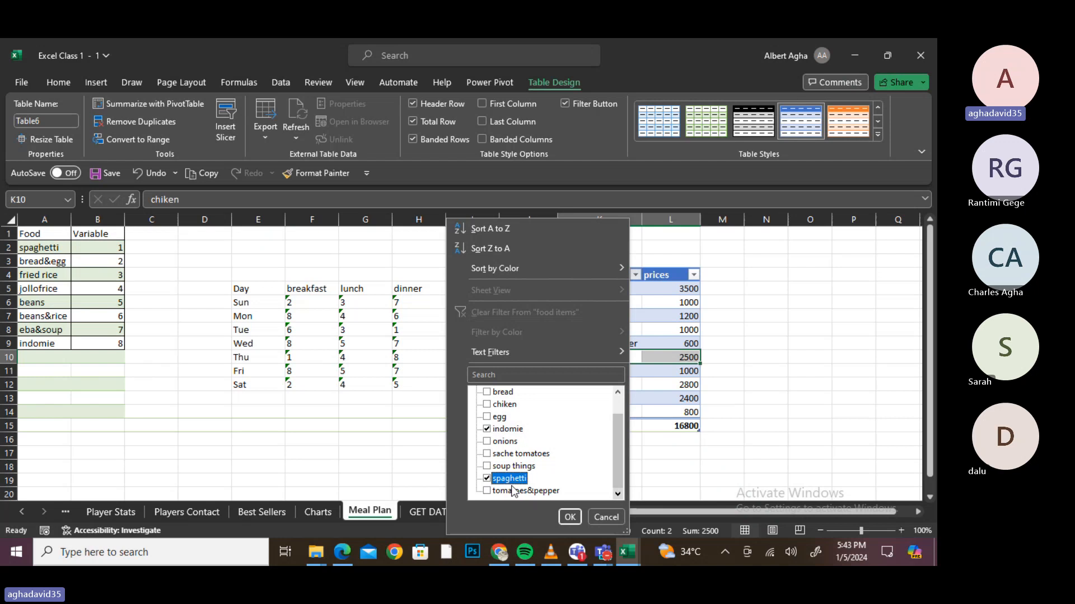
pyautogui.click(570, 517)
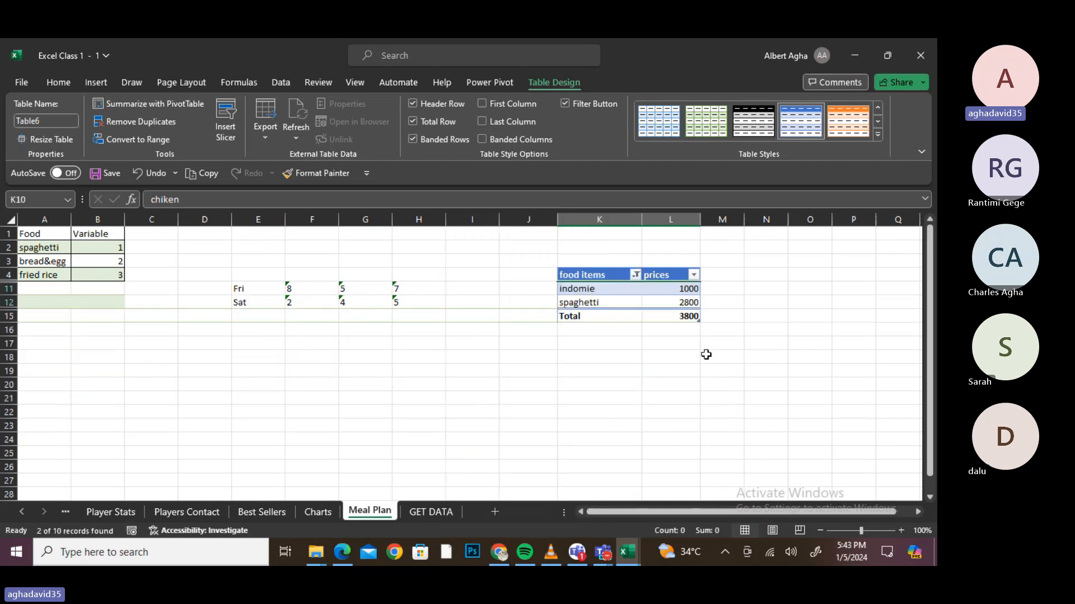
# - Refilter to hide indomie and spaghetti, leaving eight items totalling 13000
pyautogui.click(636, 274)
pyautogui.click(487, 392)
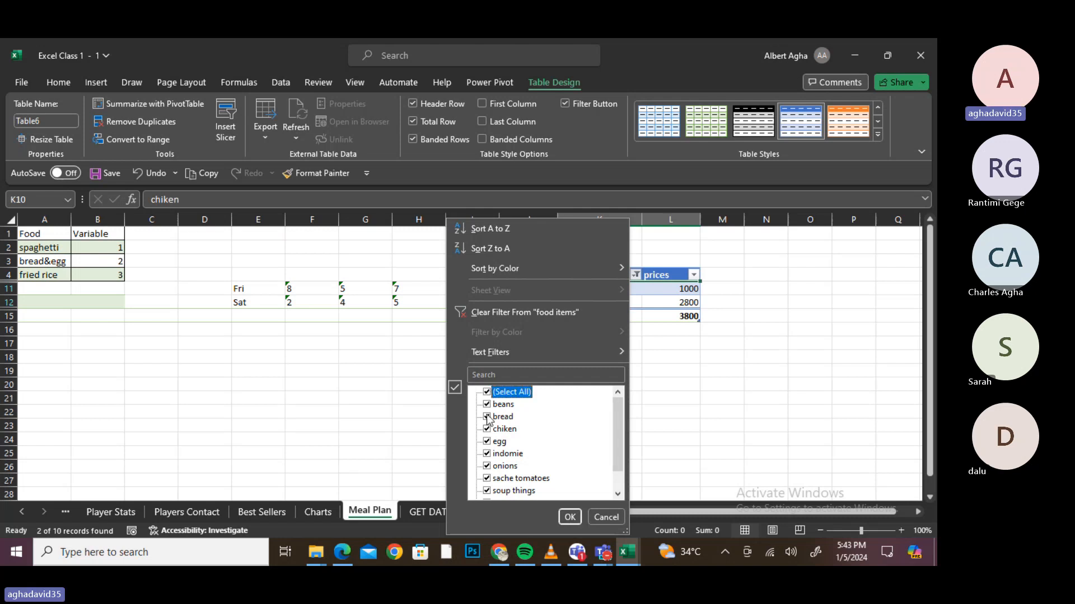
pyautogui.click(489, 454)
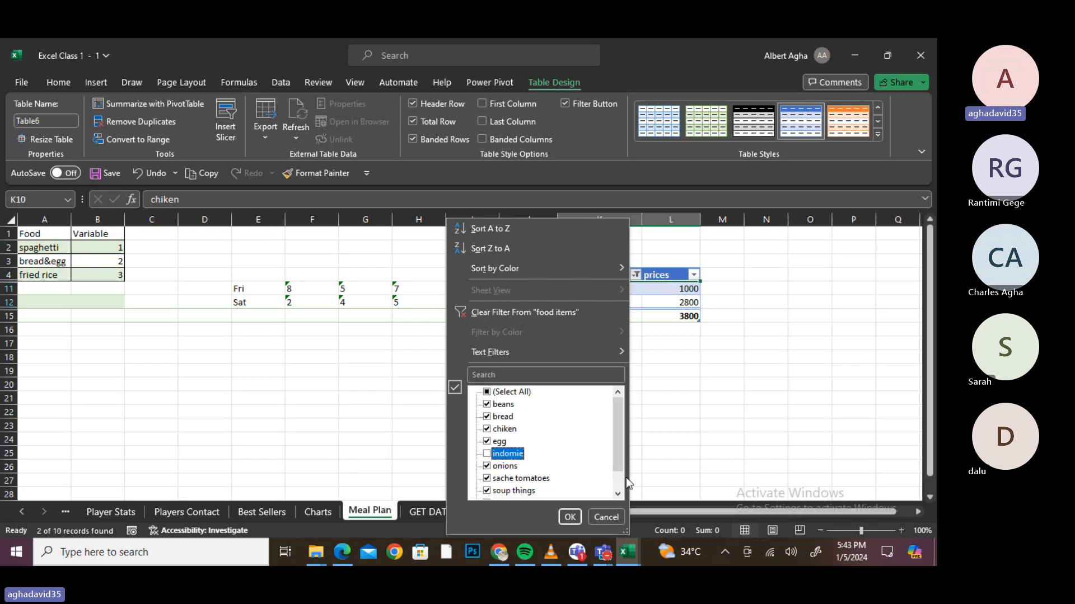
pyautogui.click(619, 482)
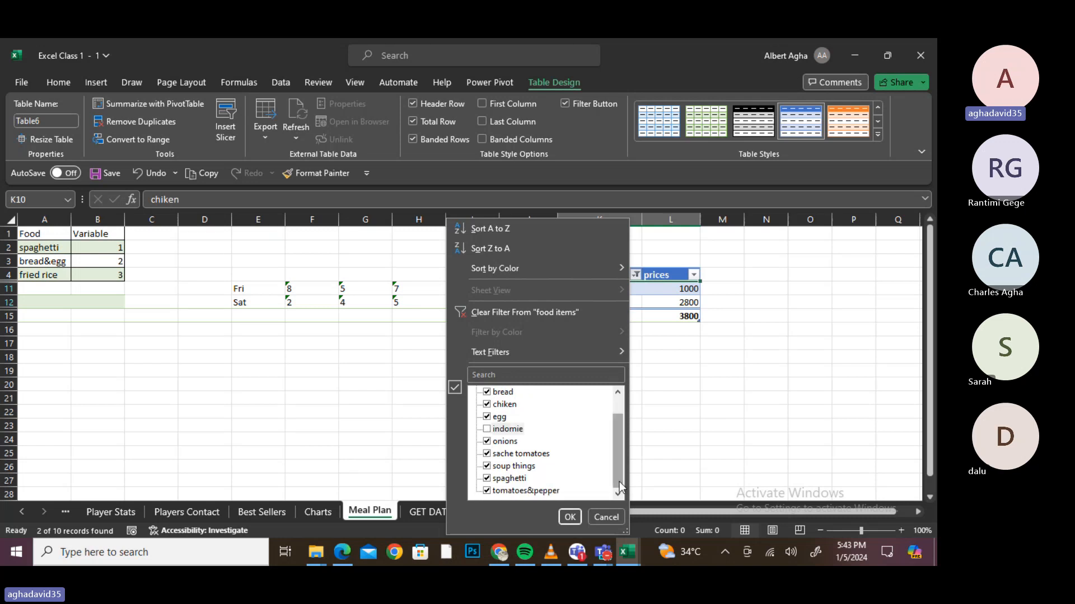
pyautogui.click(488, 479)
pyautogui.click(570, 517)
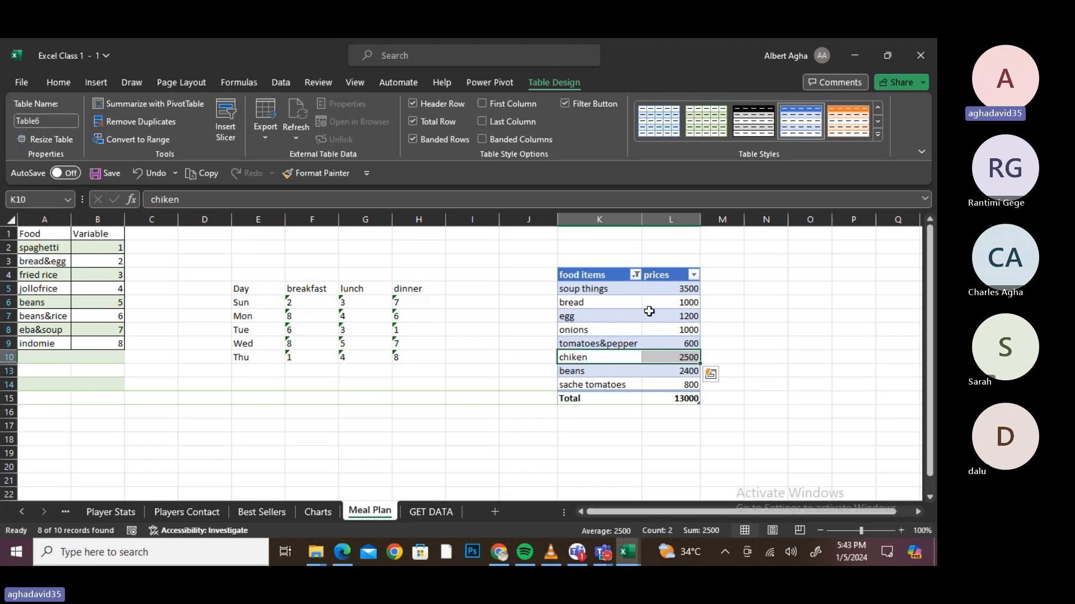
# - Sort food items A to Z and clear the food items filter, restoring all ten items totalling 16800
pyautogui.click(635, 274)
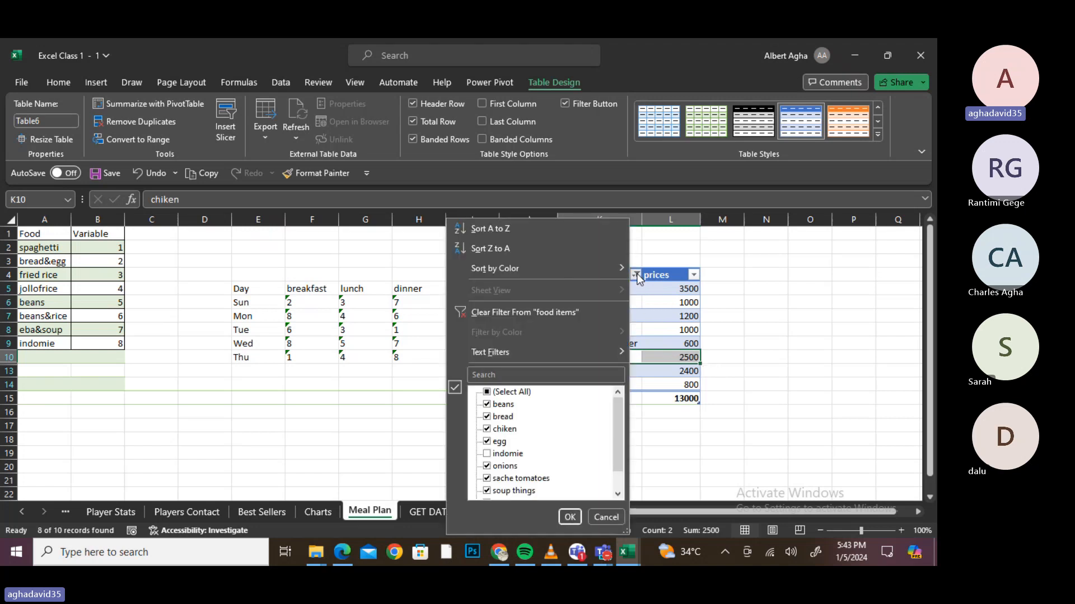
pyautogui.click(488, 392)
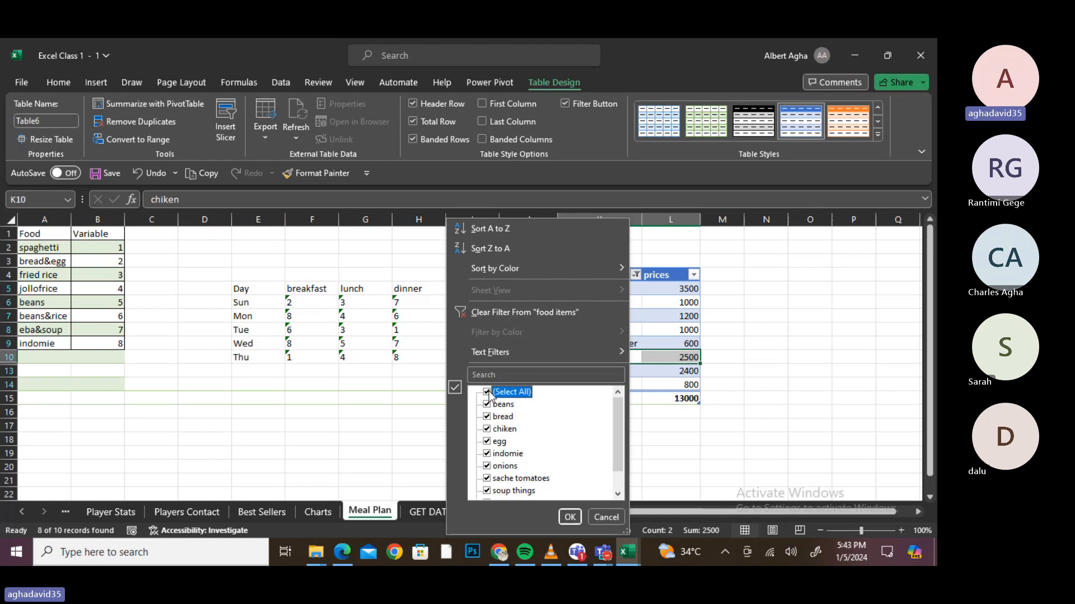
pyautogui.click(488, 393)
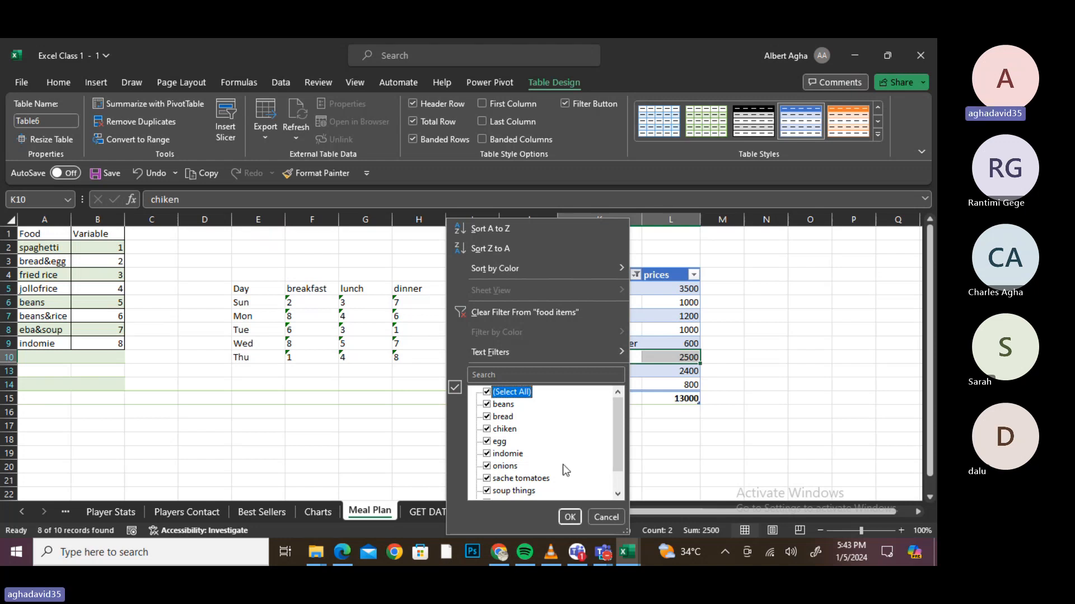
pyautogui.click(555, 228)
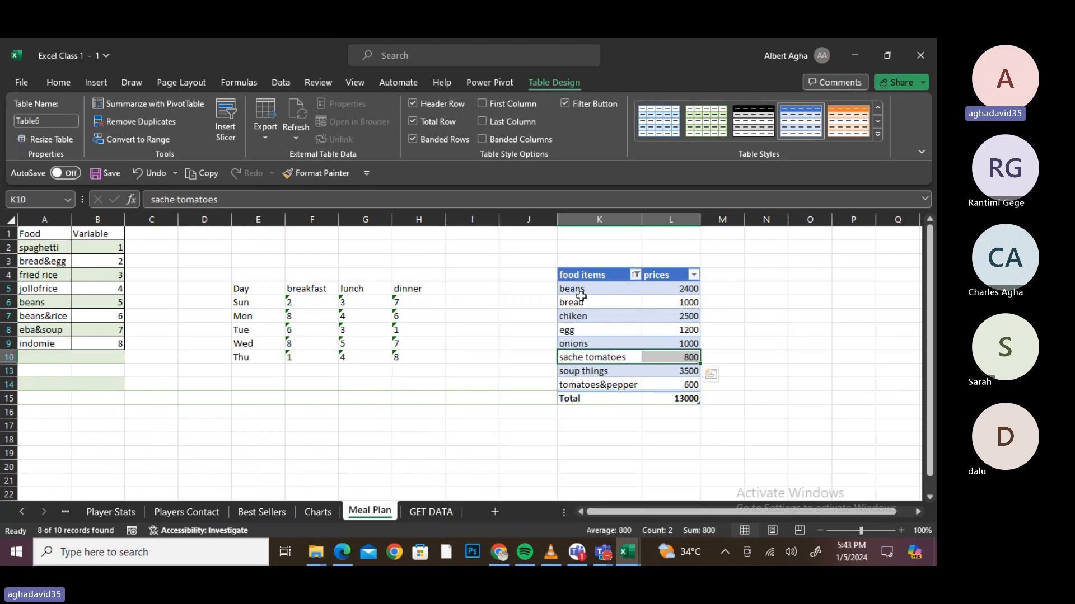
pyautogui.click(635, 275)
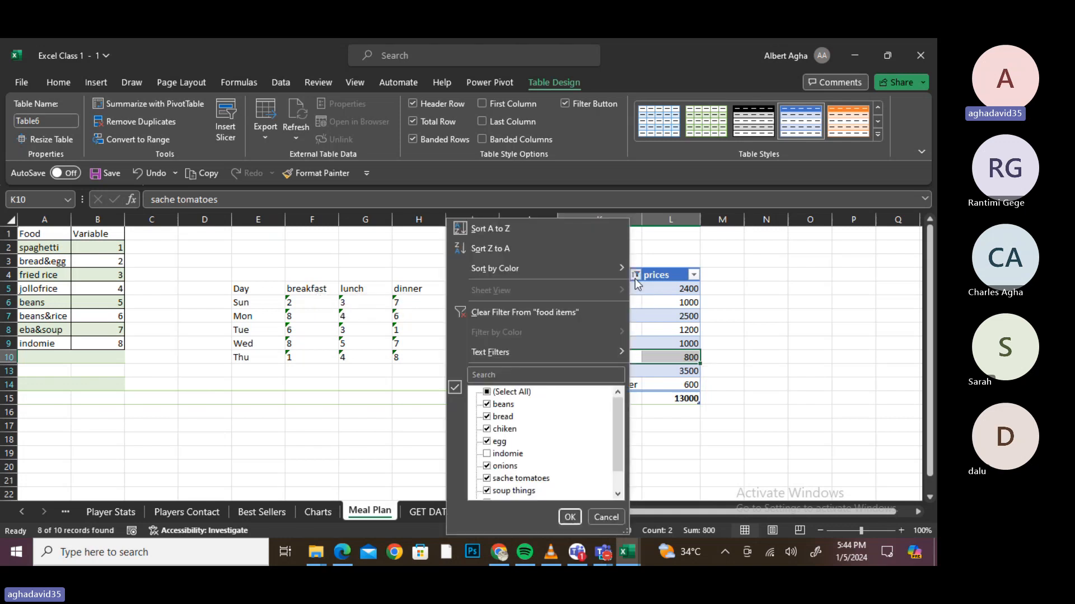
pyautogui.click(472, 314)
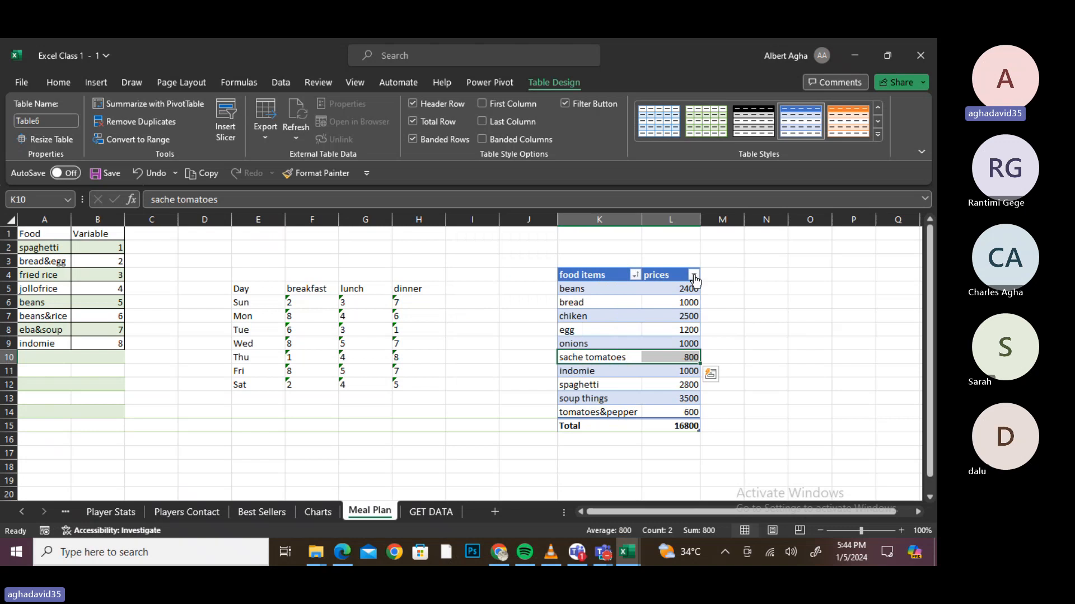
# - Sort the food table by price from smallest to largest
pyautogui.click(634, 285)
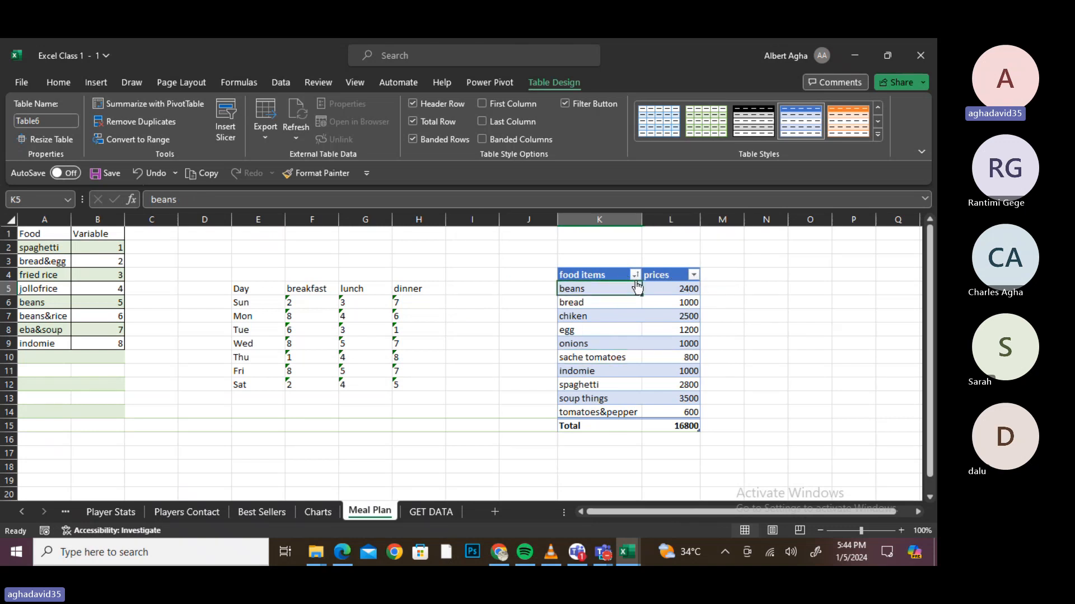
pyautogui.click(636, 276)
pyautogui.click(636, 276)
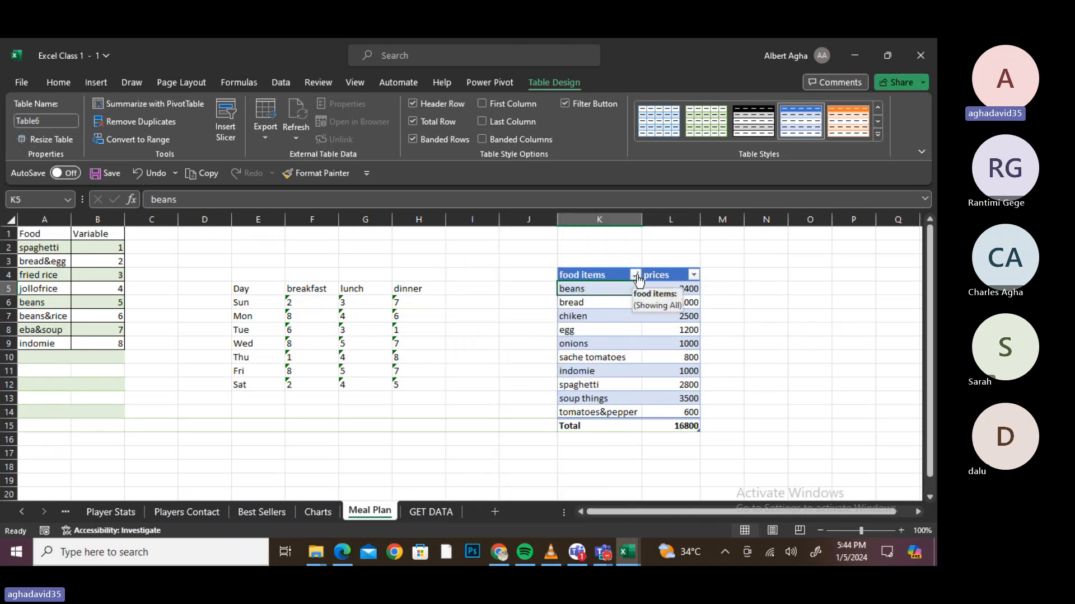
pyautogui.click(637, 276)
pyautogui.moveTo(508, 269)
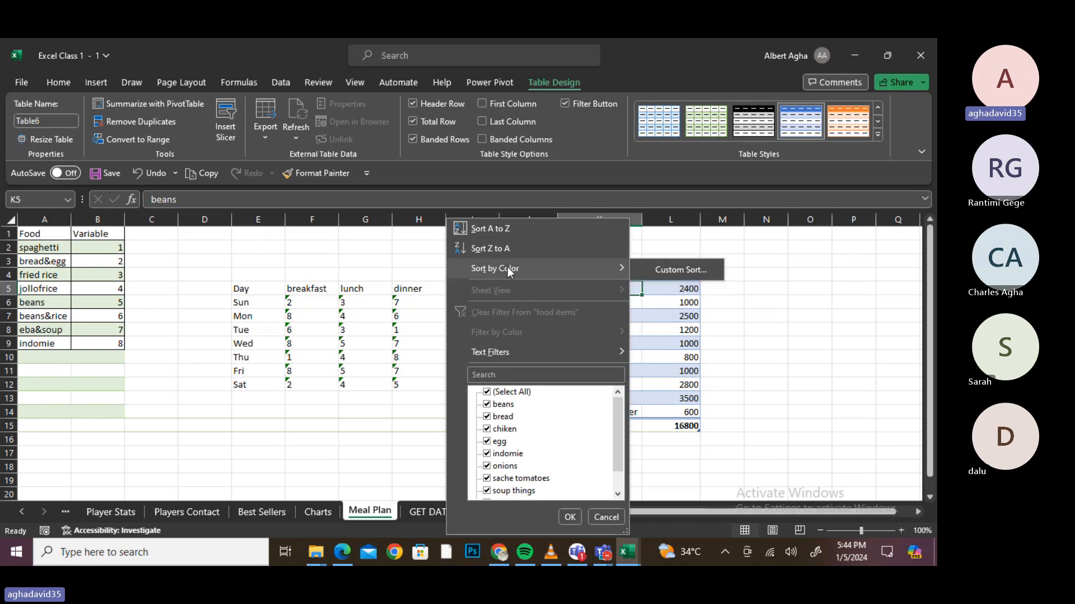
pyautogui.click(793, 299)
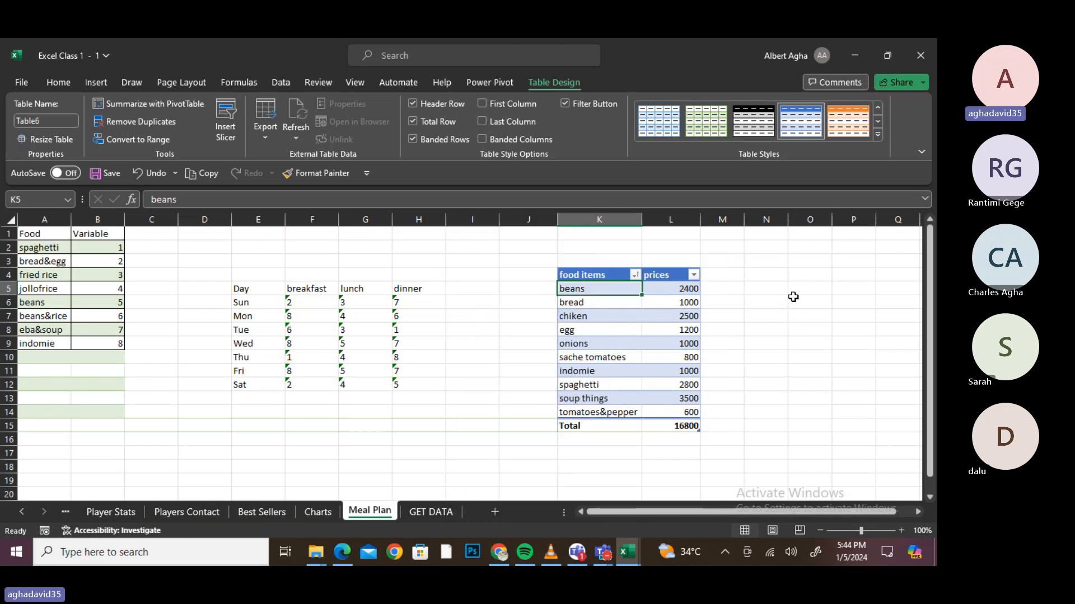
pyautogui.click(694, 275)
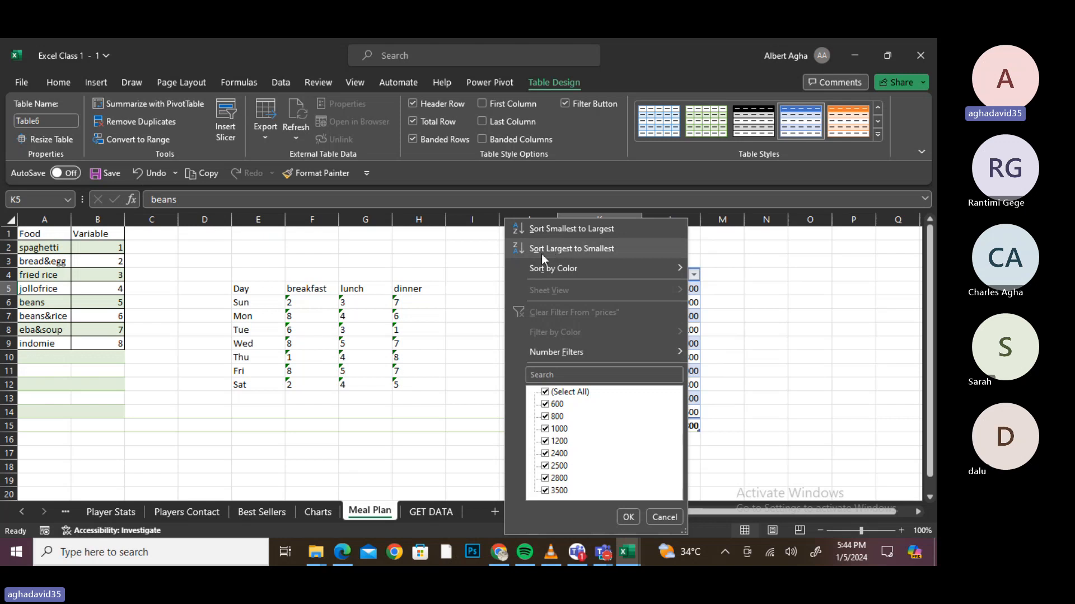
pyautogui.click(600, 233)
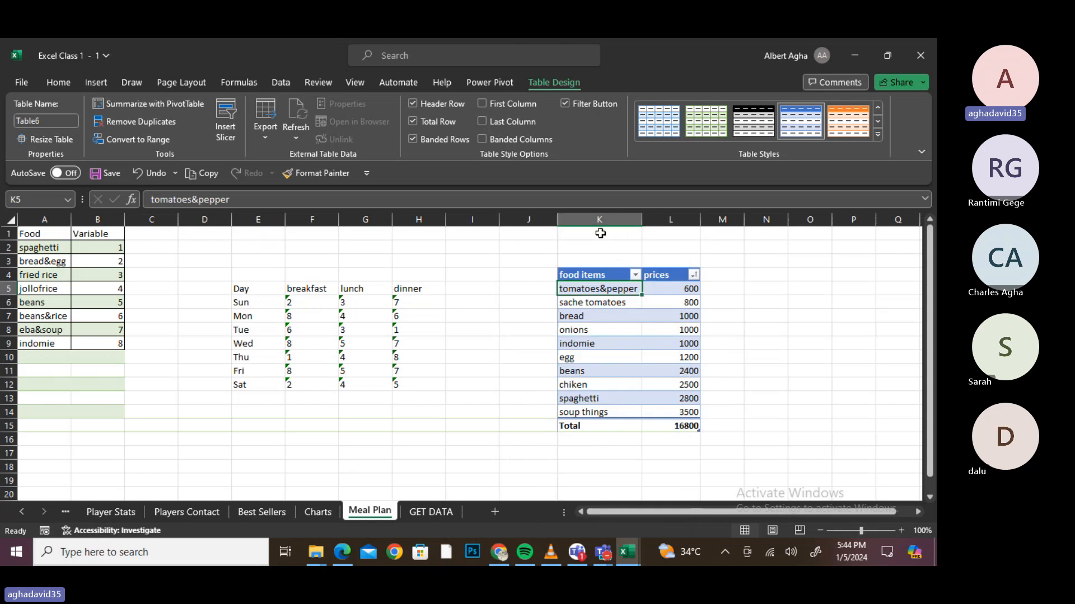
# - Re-sort the food items A to Z and switch to the Best Sellers sheet
pyautogui.click(635, 275)
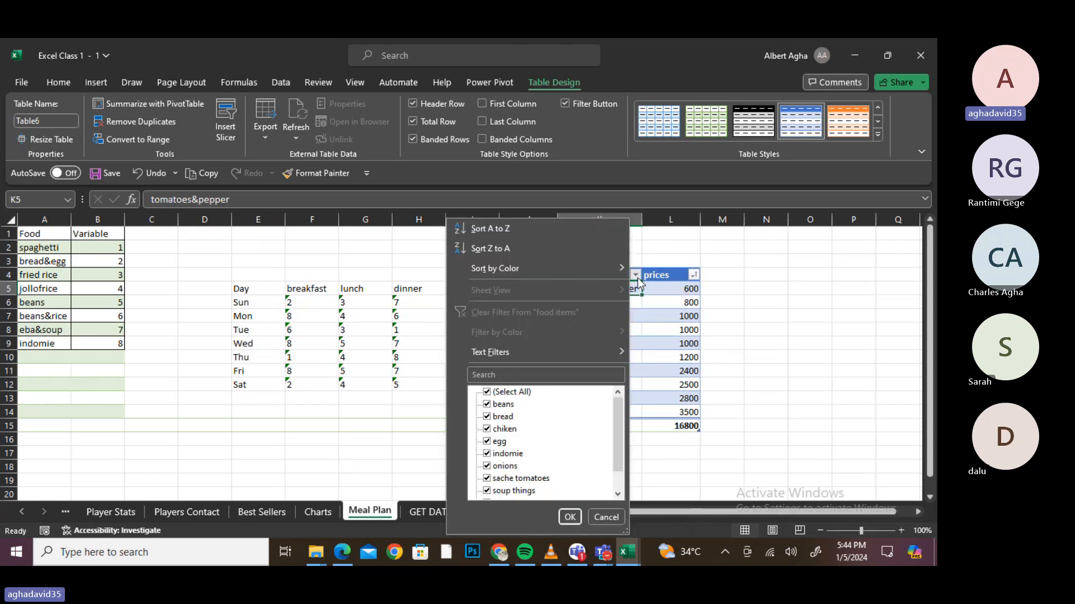
pyautogui.click(526, 233)
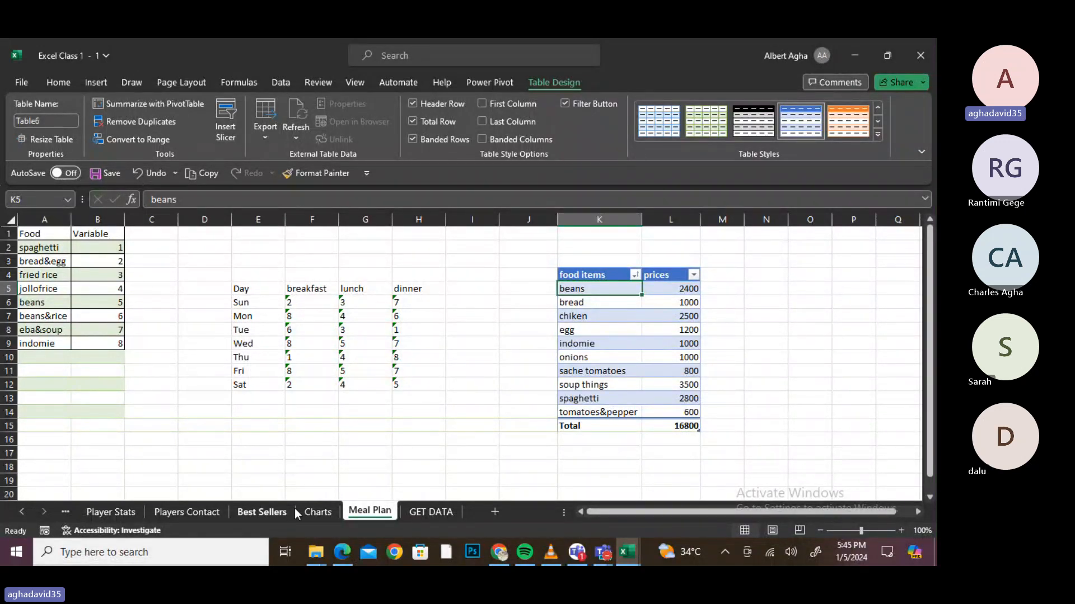
pyautogui.click(274, 512)
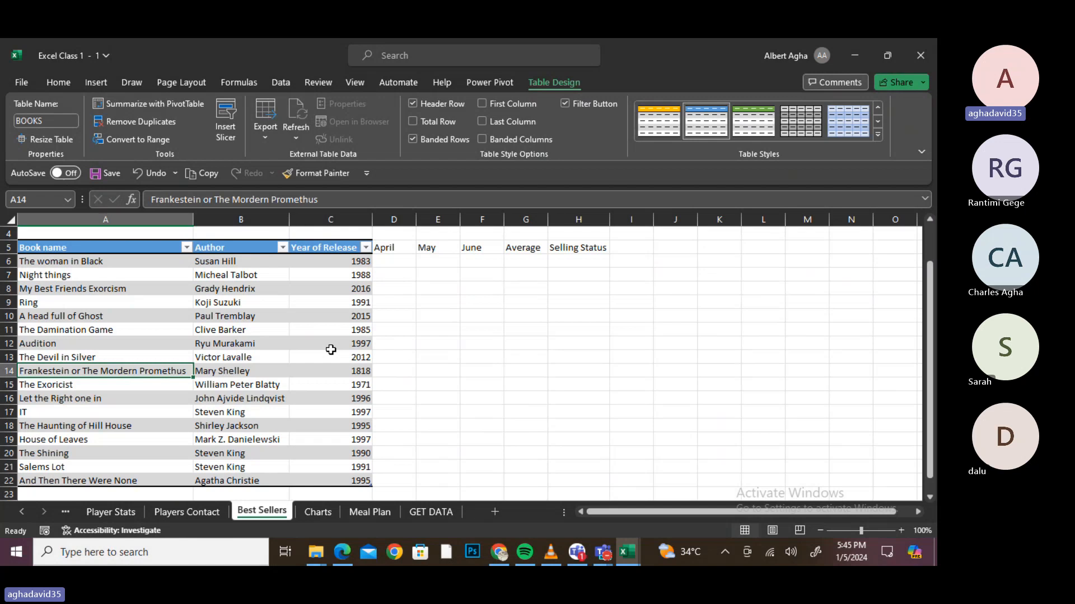
# - In the Year of Release filter, uncheck 1818
pyautogui.click(365, 247)
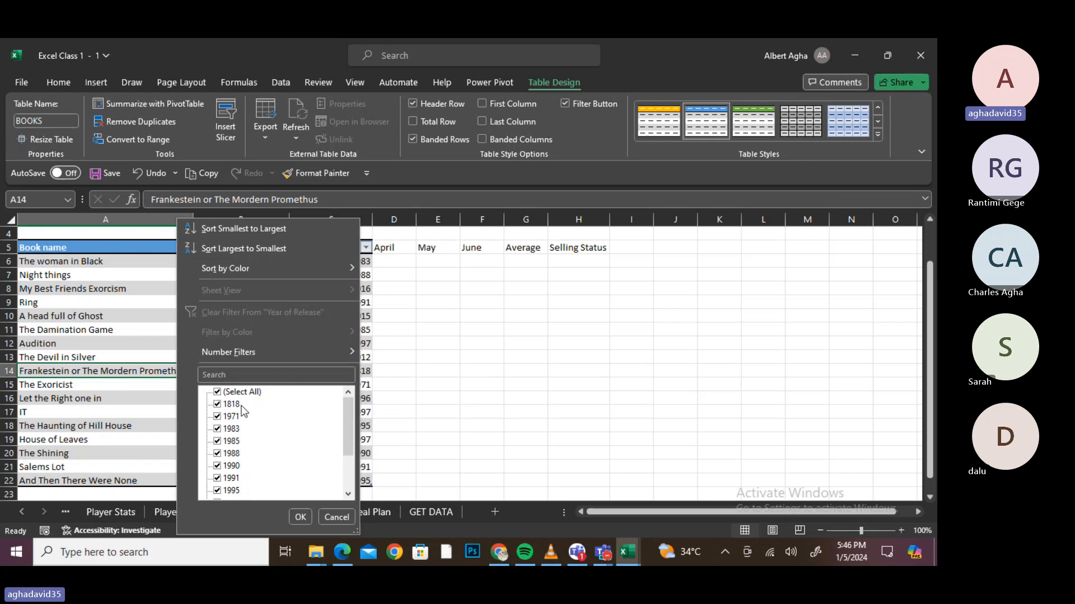
pyautogui.click(217, 405)
pyautogui.click(348, 495)
pyautogui.click(348, 495)
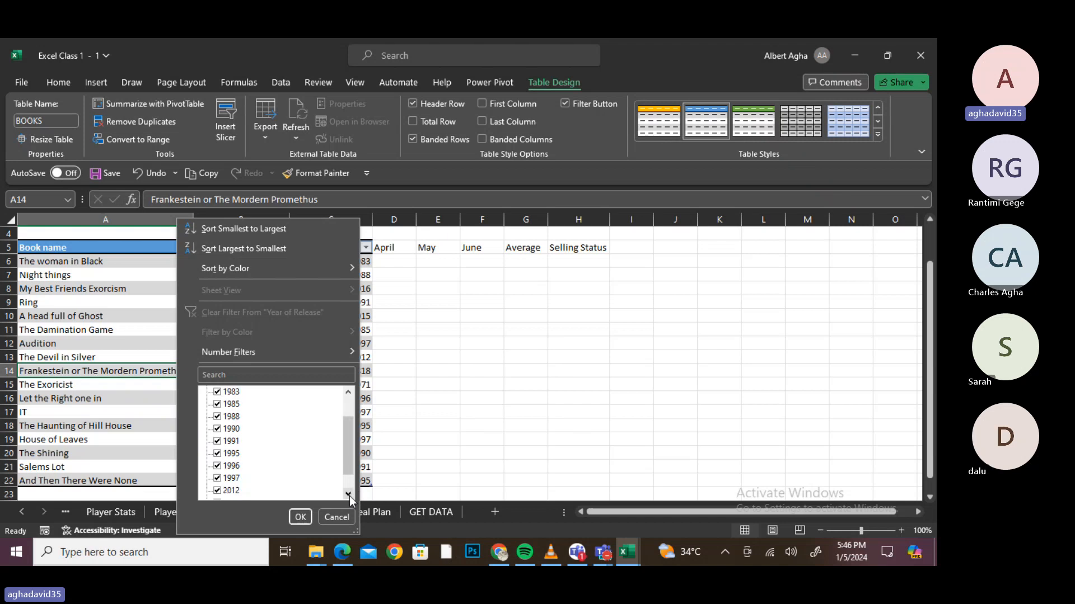
pyautogui.click(349, 495)
pyautogui.click(349, 494)
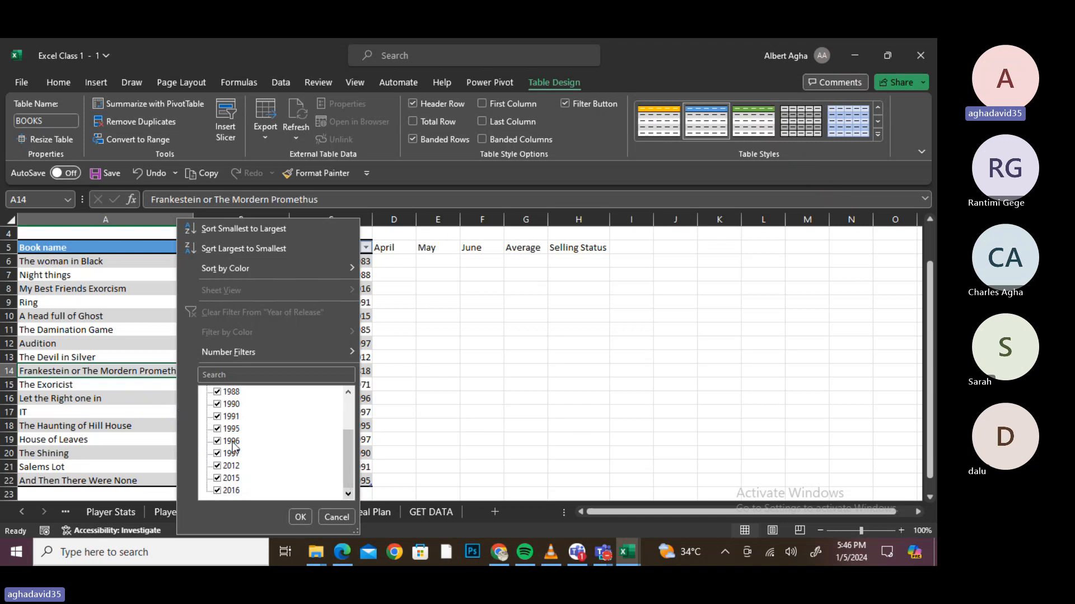
# - Also uncheck 2012, 2015 and 2016 and apply the filter, leaving 13 of 17 records
pyautogui.click(217, 466)
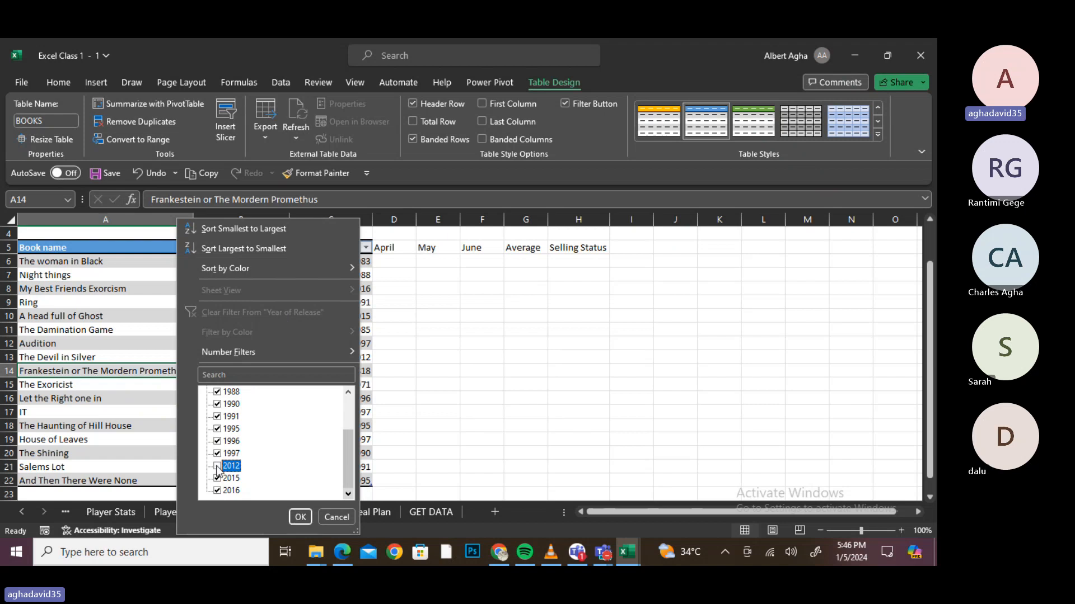
pyautogui.click(217, 478)
pyautogui.click(217, 491)
pyautogui.click(351, 391)
pyautogui.click(350, 391)
pyautogui.click(350, 391)
pyautogui.click(350, 391)
pyautogui.click(351, 390)
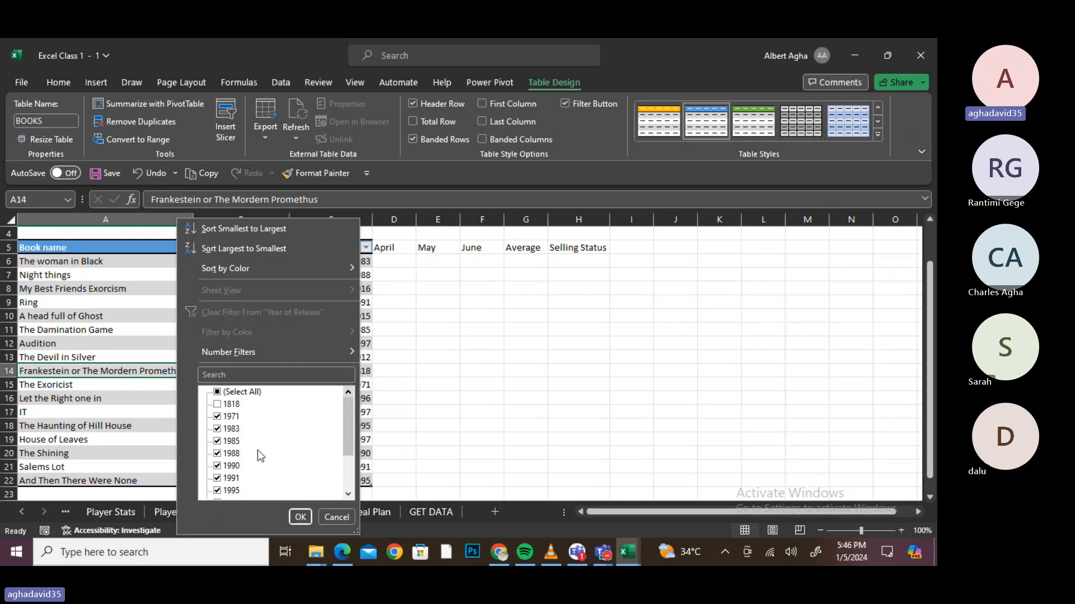
pyautogui.click(300, 517)
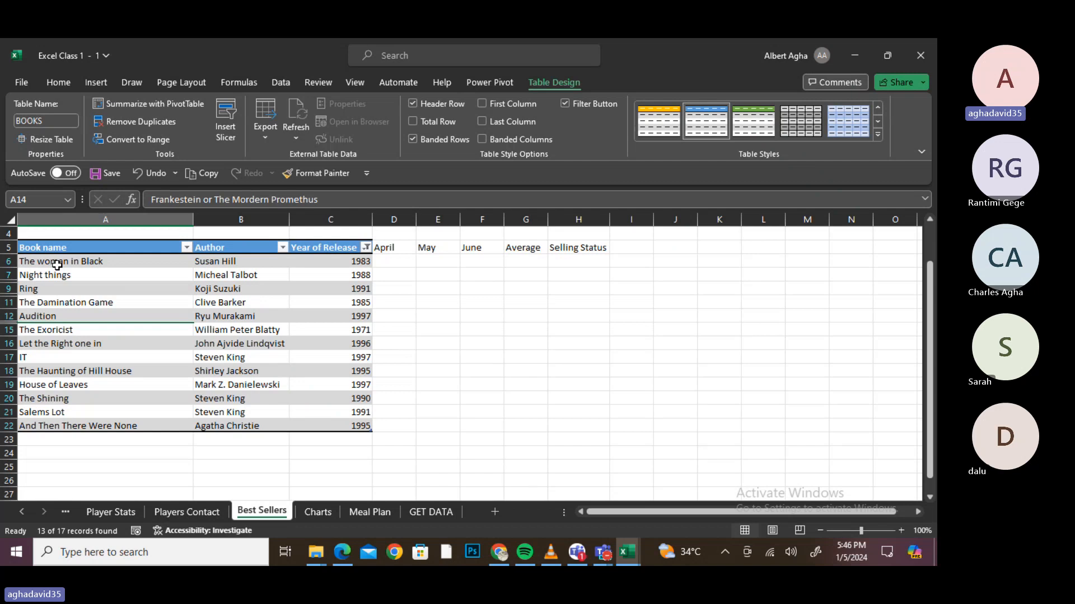
# - Sort the filtered books by Book name, A to Z
pyautogui.click(186, 248)
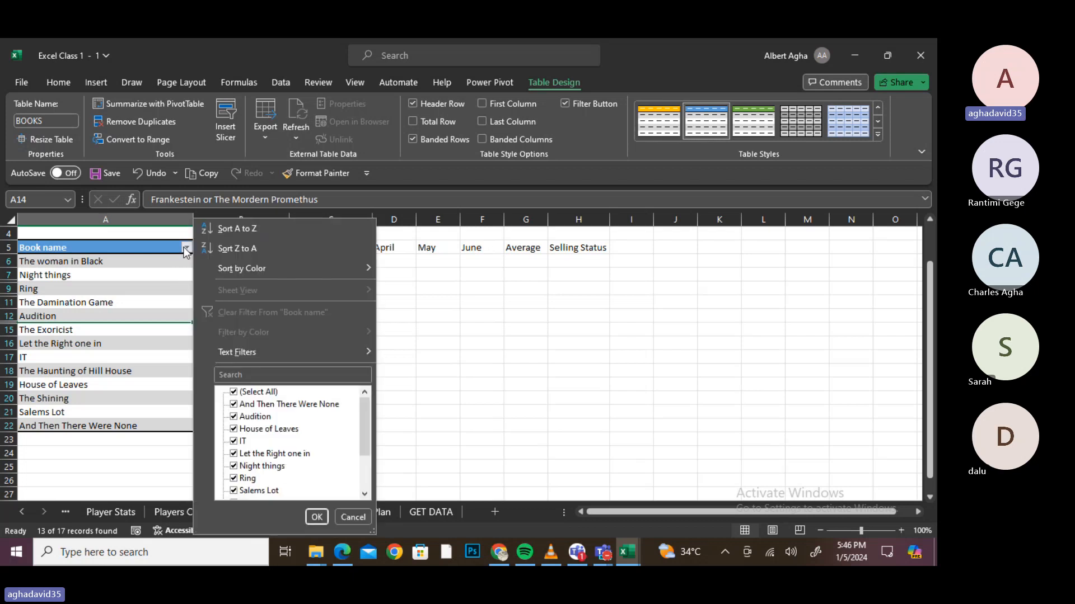
pyautogui.click(233, 231)
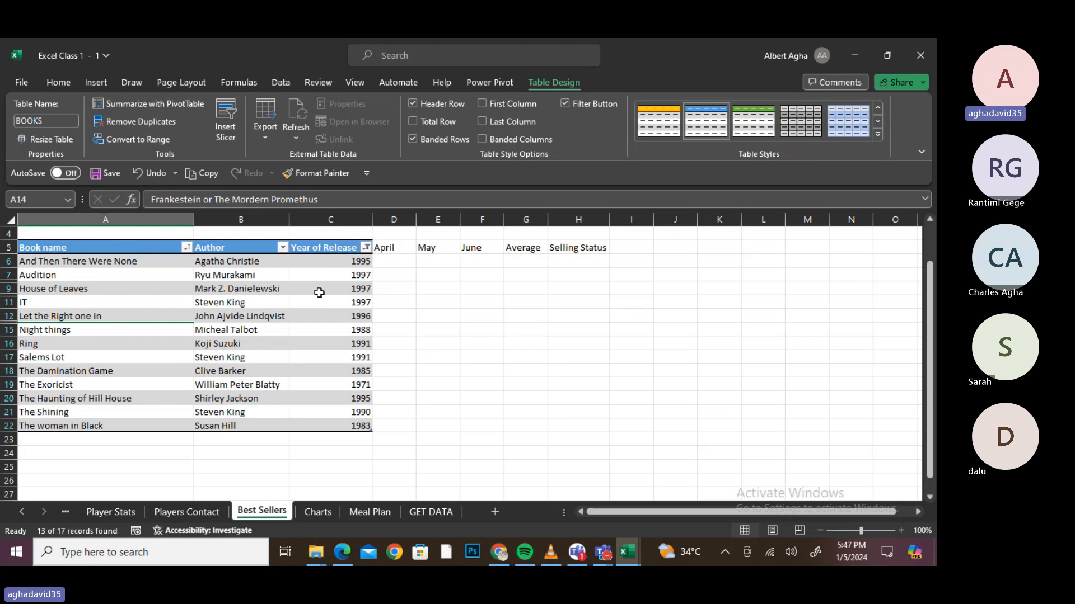
# - Uncheck John Ajvide Lindqvist and Agatha Christie in the Author filter, leaving 11 of 17 records
pyautogui.click(283, 248)
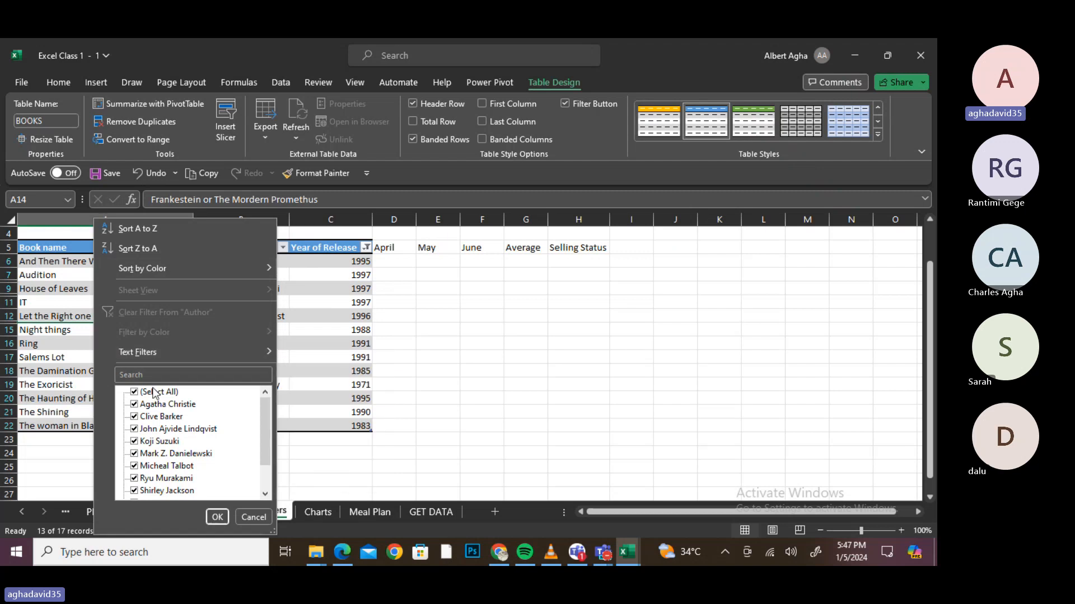
pyautogui.click(134, 429)
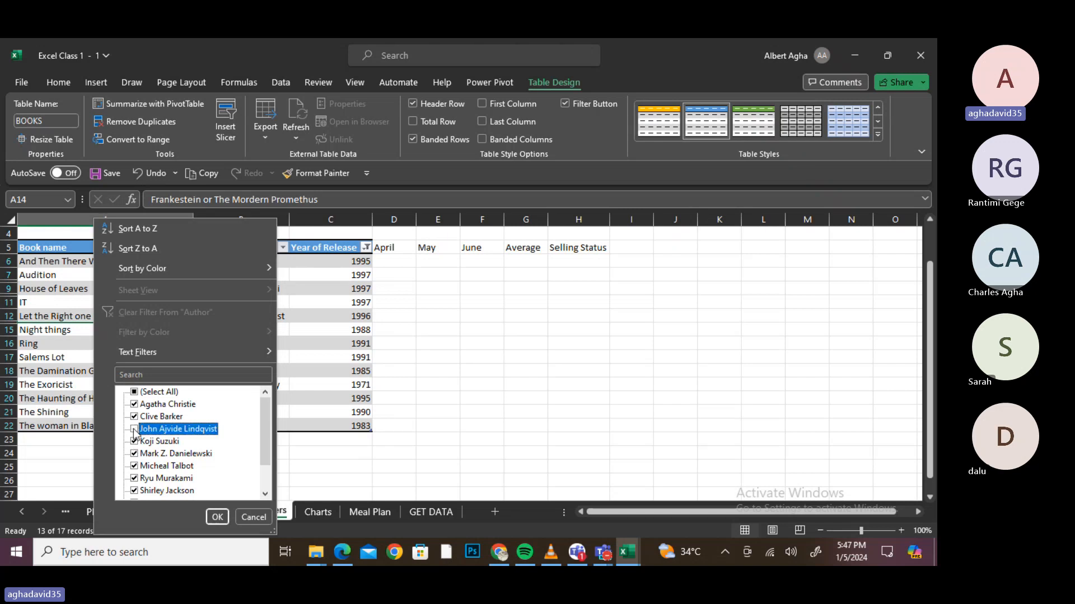
pyautogui.click(135, 404)
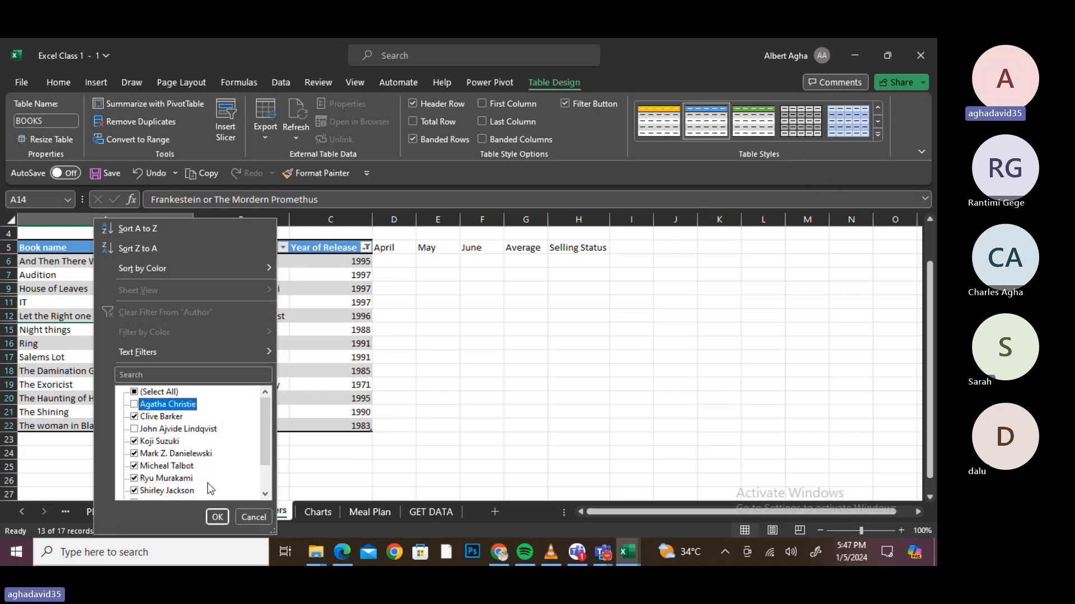
pyautogui.click(217, 517)
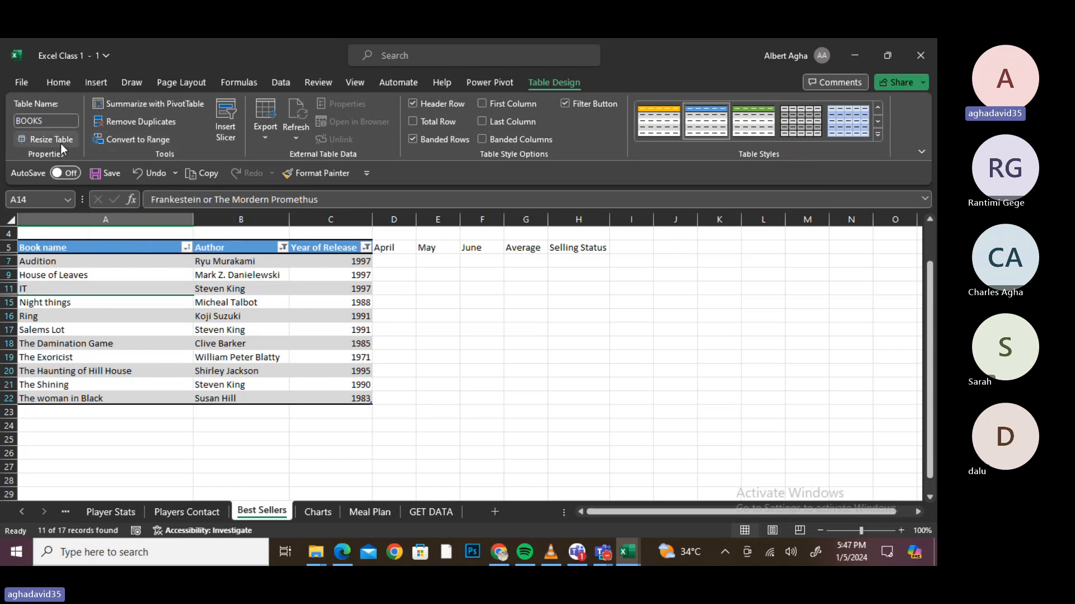
# - Convert the BOOKS table to a normal range
pyautogui.click(141, 136)
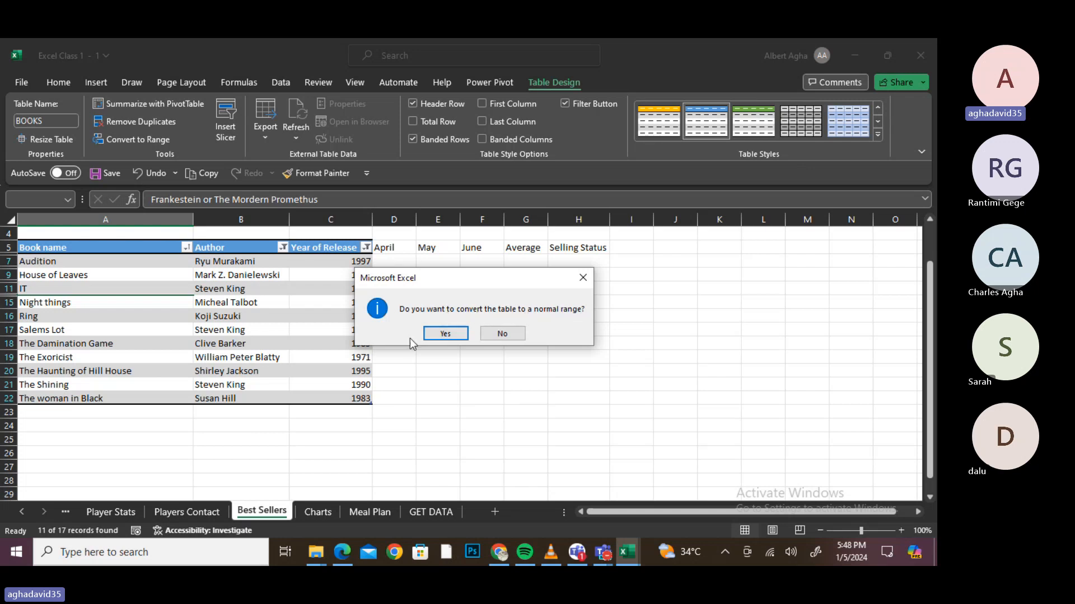
pyautogui.click(445, 335)
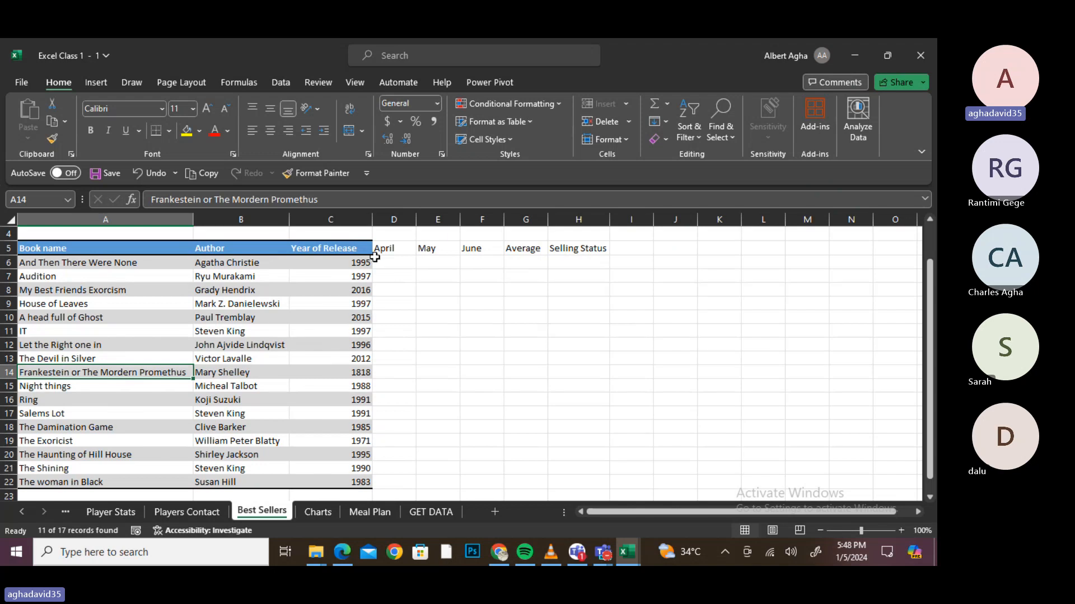
pyautogui.click(666, 140)
pyautogui.click(146, 238)
# - Clear formats from A5:C22, then undo both changes to restore the filtered table
pyautogui.click(113, 255)
pyautogui.moveTo(112, 256); pyautogui.dragTo(322, 486)
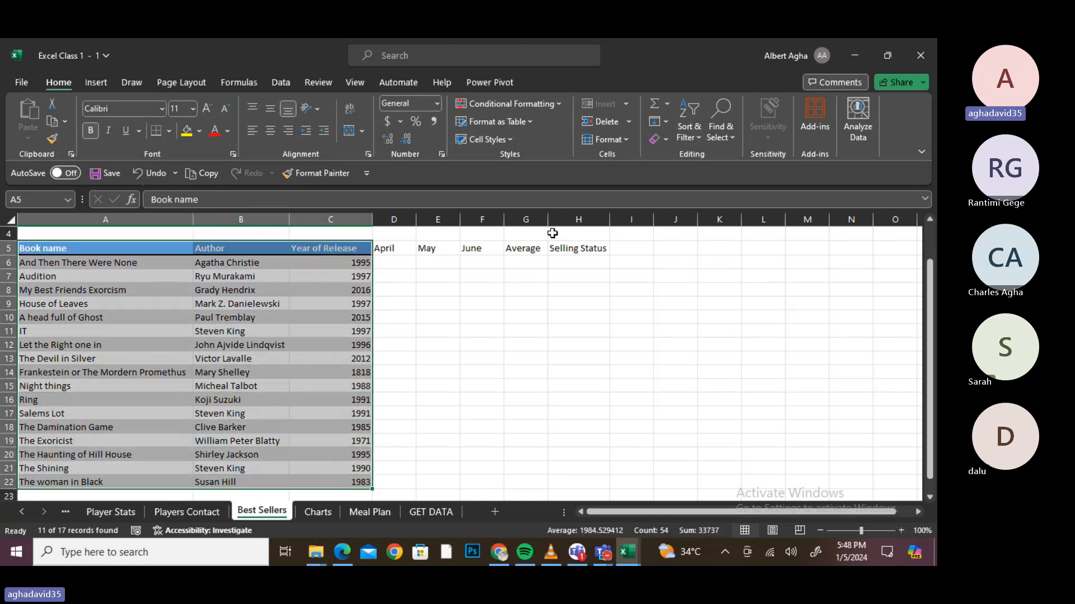
pyautogui.click(670, 138)
pyautogui.click(707, 179)
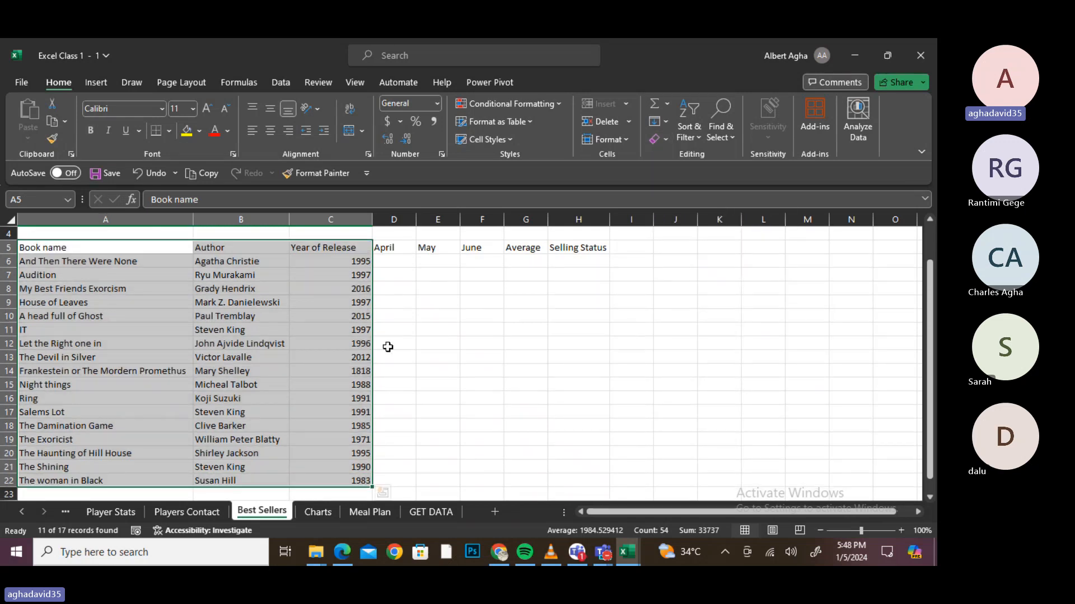
pyautogui.hotkey('ctrl', 'z')
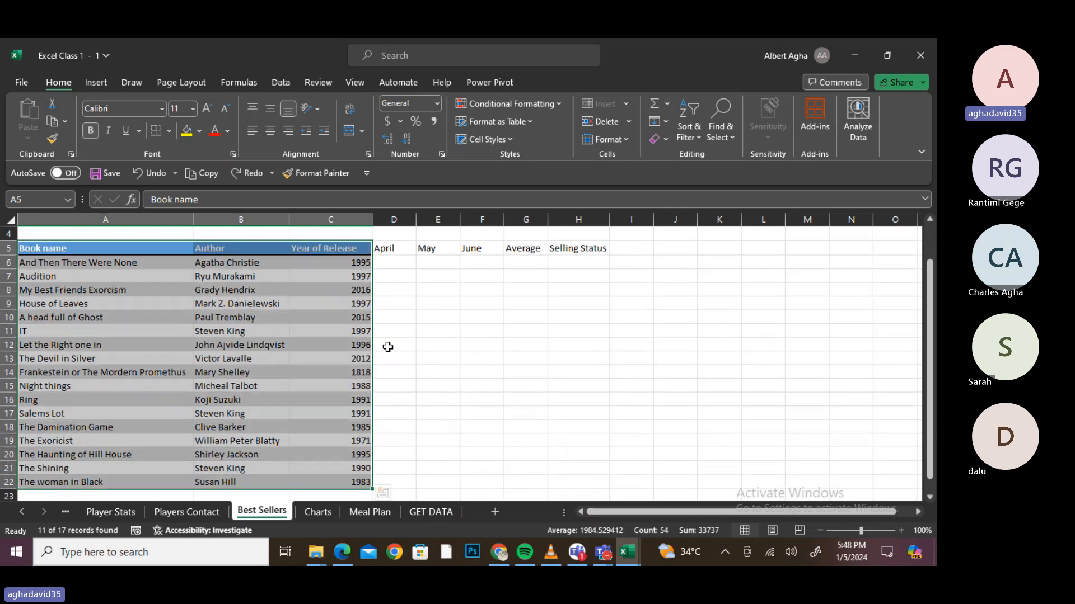
pyautogui.hotkey('ctrl', 'z')
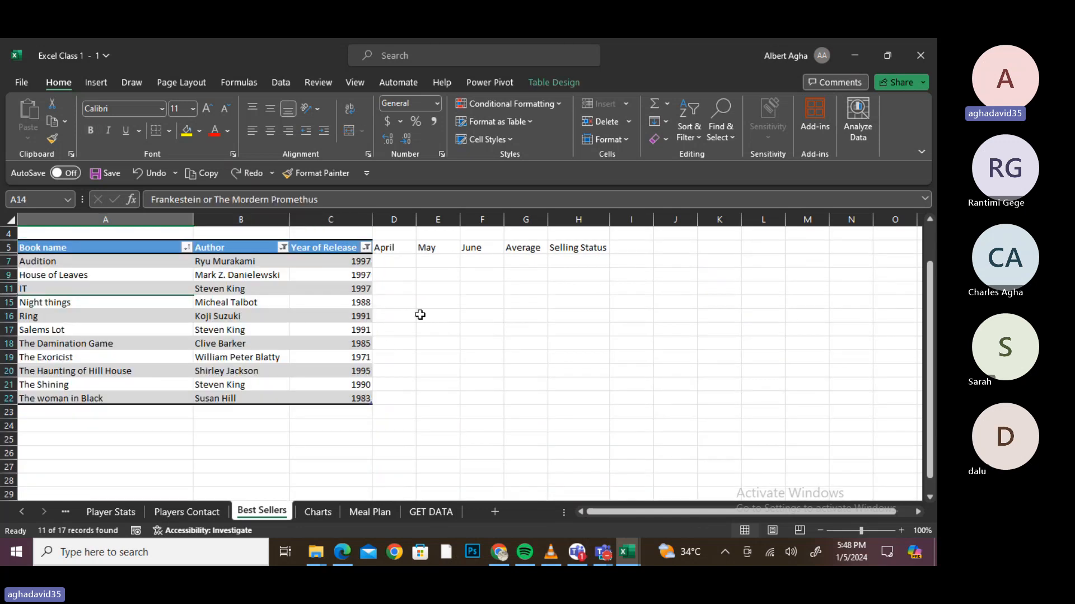
# - Look through the Charts, Meal Plan and Player sheets, then redo Convert to Range on Best Sellers
pyautogui.click(317, 513)
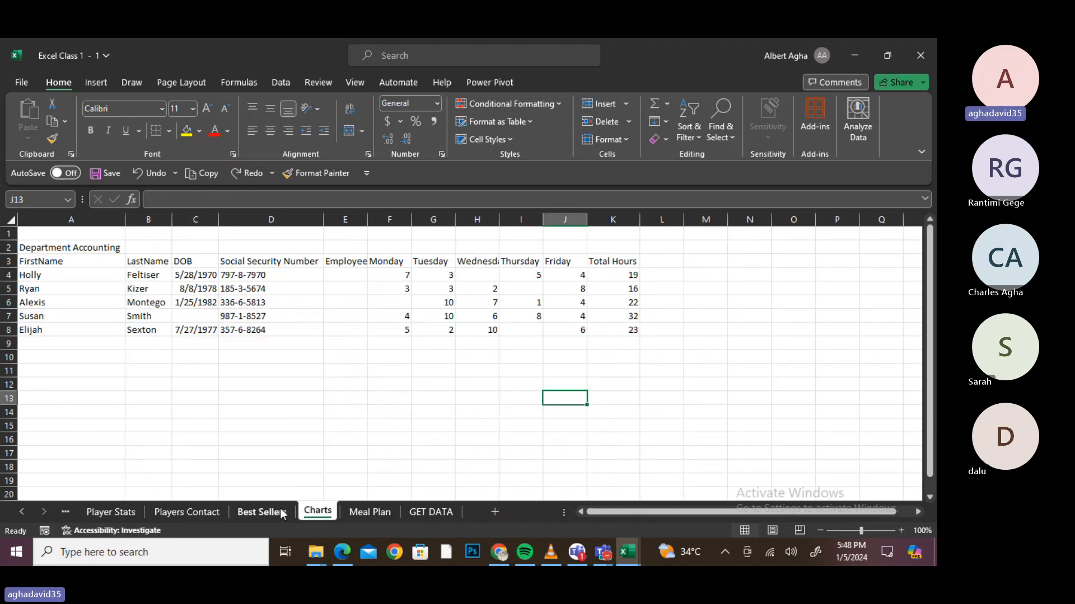
pyautogui.click(367, 516)
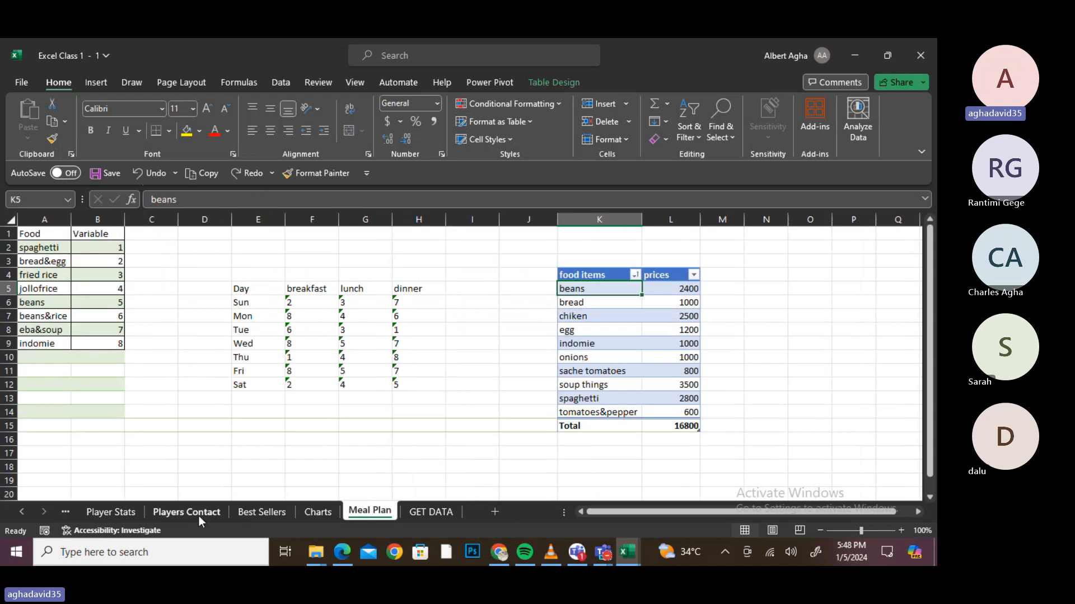
pyautogui.click(128, 514)
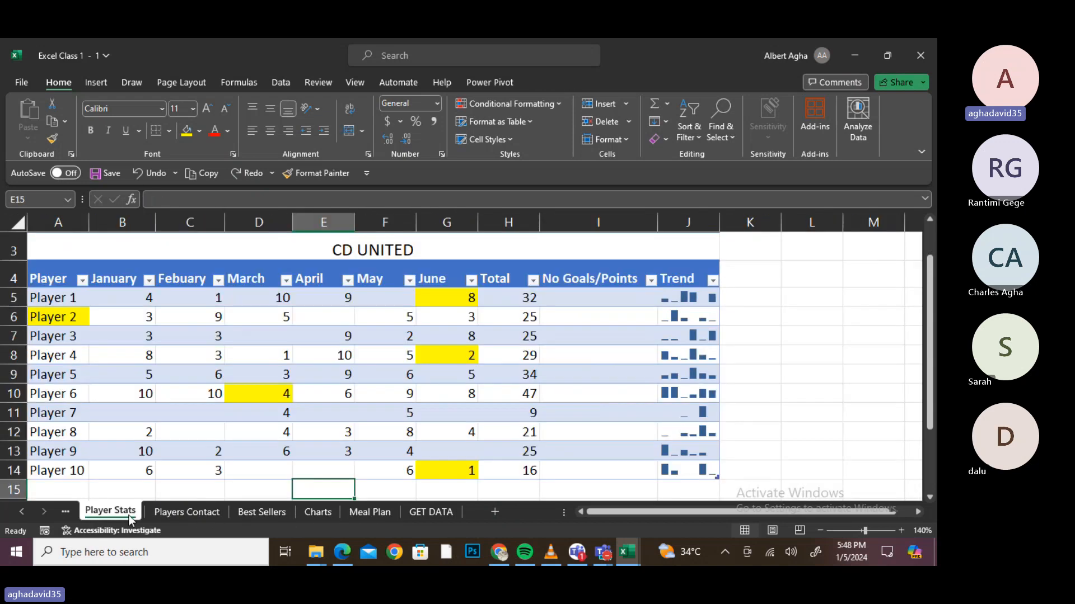
pyautogui.click(157, 511)
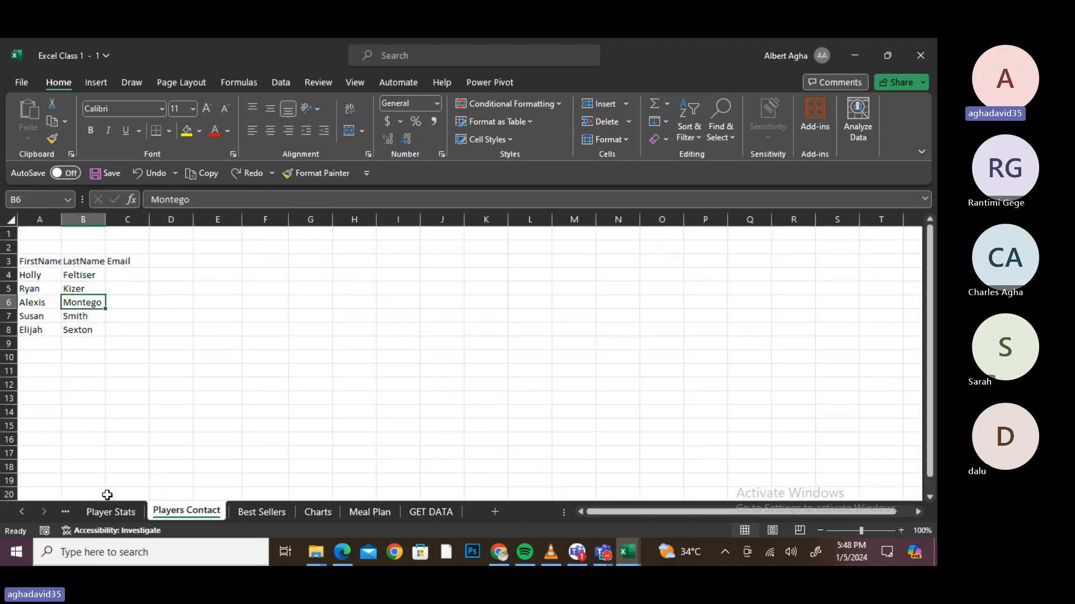
pyautogui.click(332, 511)
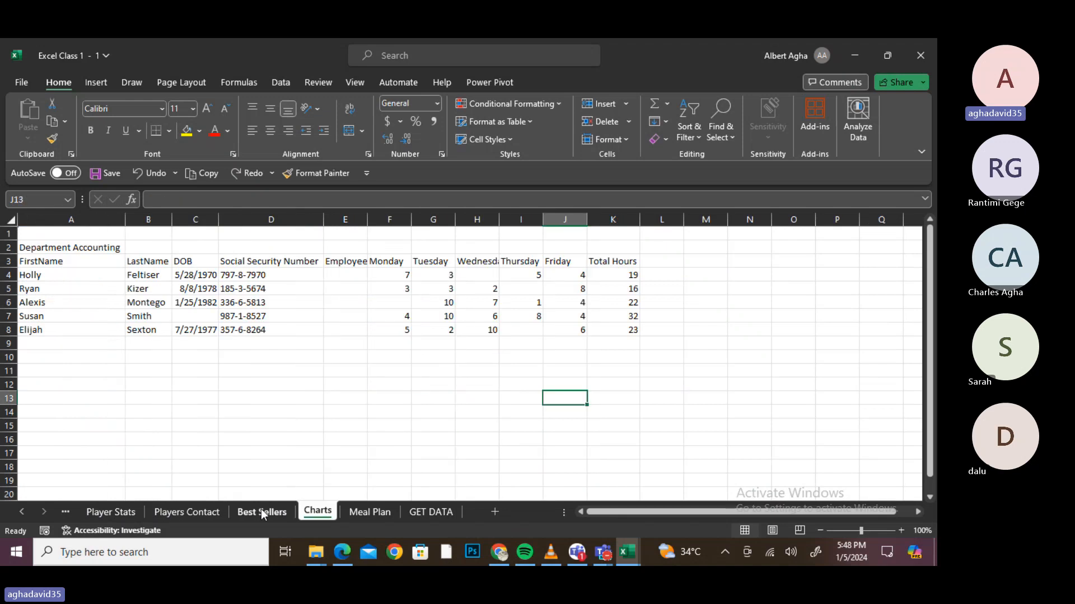
pyautogui.click(263, 512)
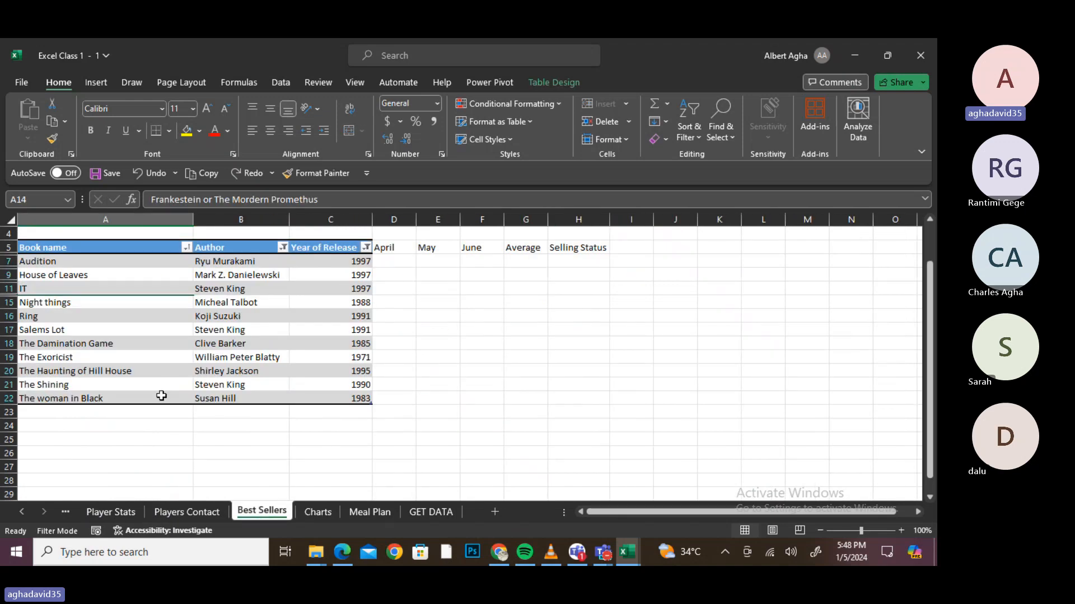
pyautogui.click(248, 182)
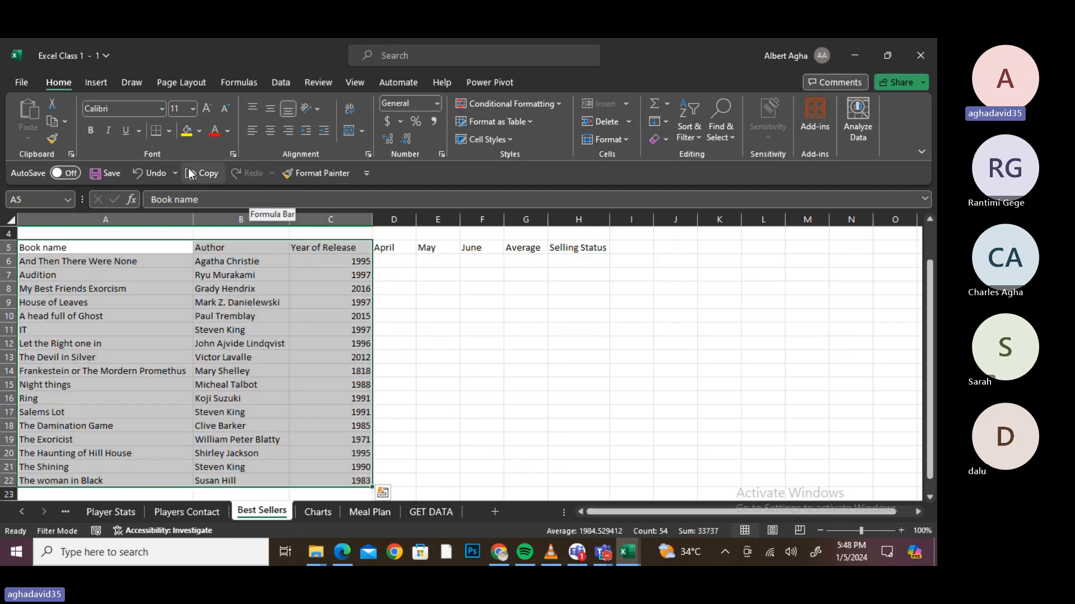
pyautogui.click(150, 173)
pyautogui.click(150, 171)
pyautogui.click(149, 172)
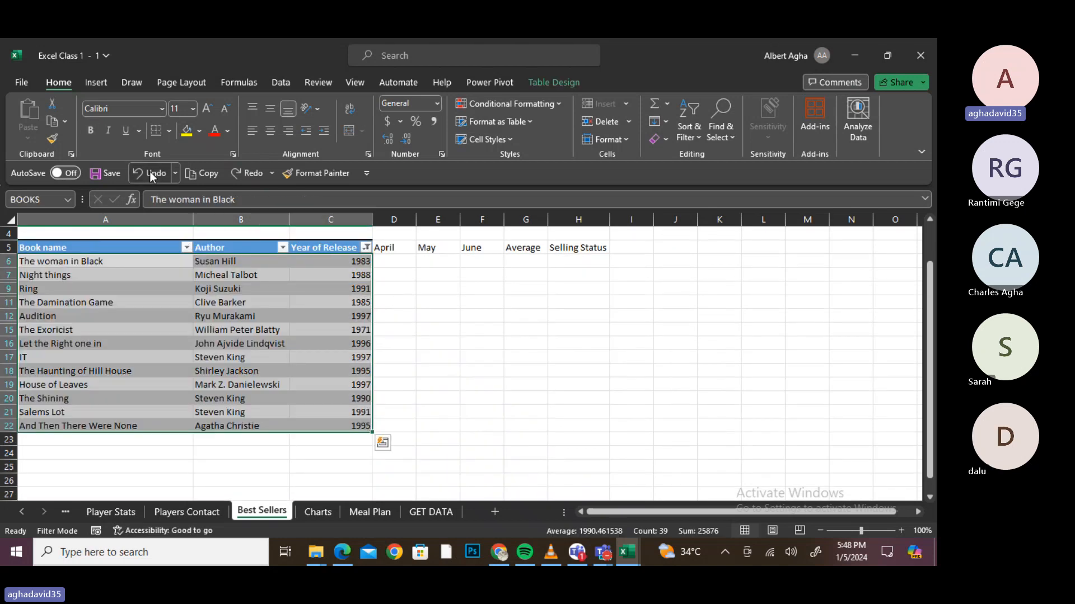
pyautogui.click(149, 171)
pyautogui.click(149, 171)
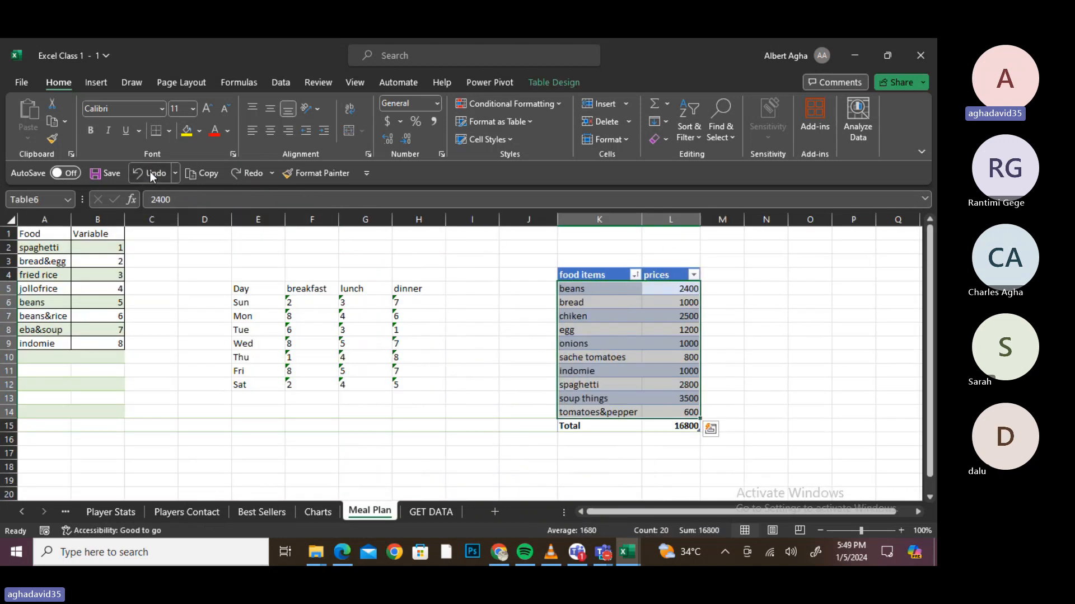
pyautogui.click(149, 172)
pyautogui.click(149, 171)
pyautogui.click(150, 171)
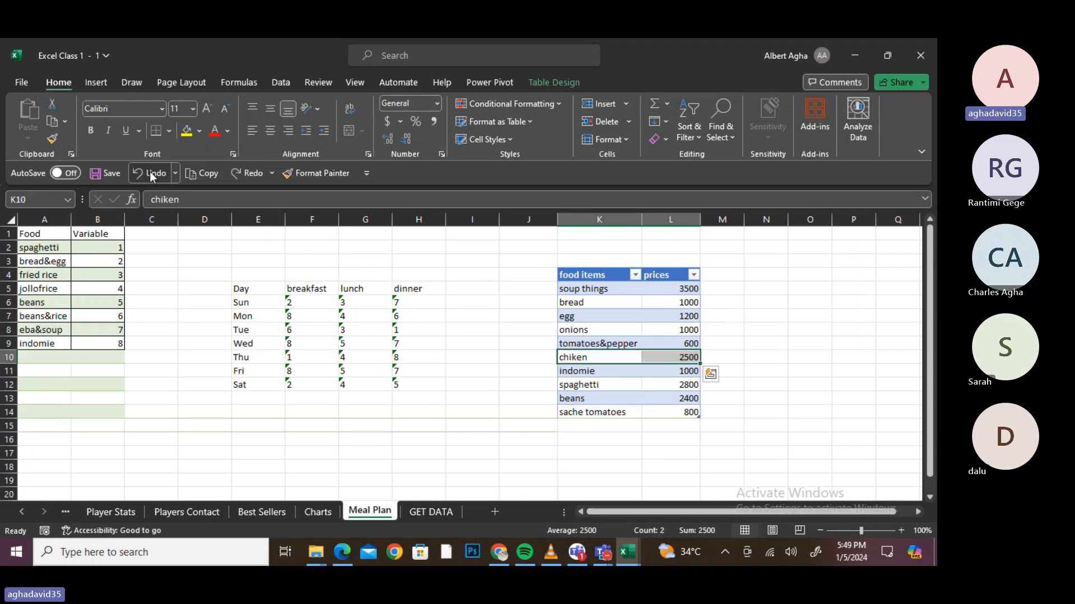
pyautogui.click(149, 171)
pyautogui.click(149, 172)
pyautogui.click(149, 171)
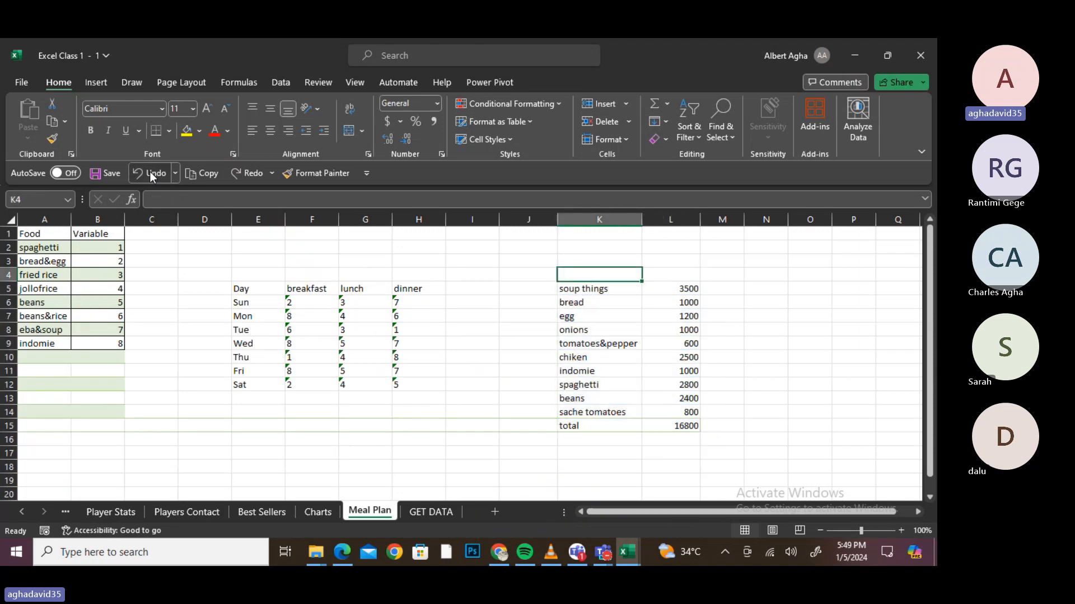
pyautogui.click(150, 171)
pyautogui.click(150, 173)
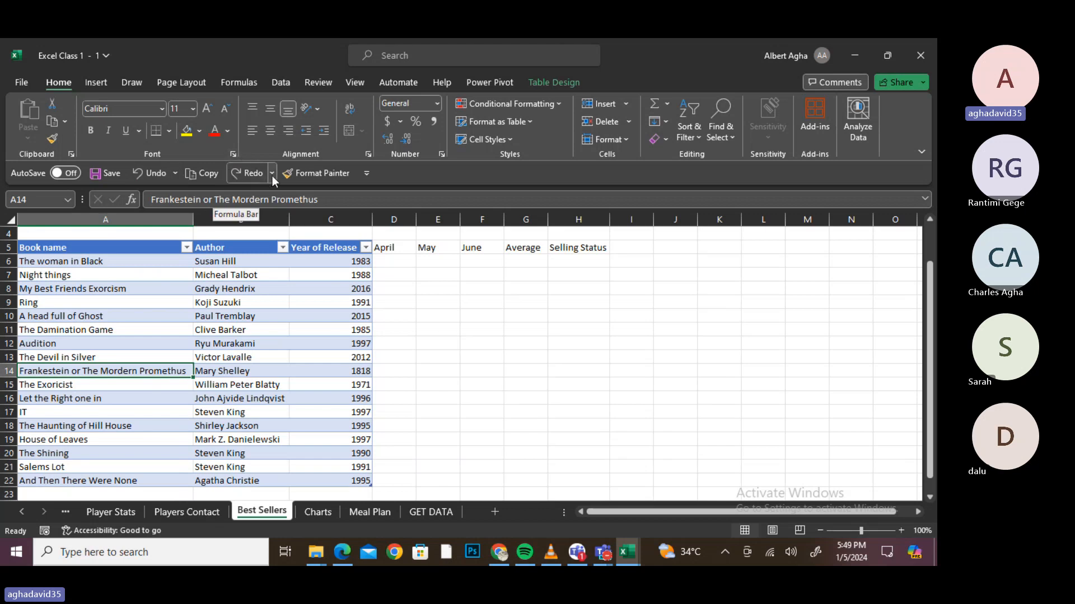
pyautogui.click(255, 177)
pyautogui.click(256, 176)
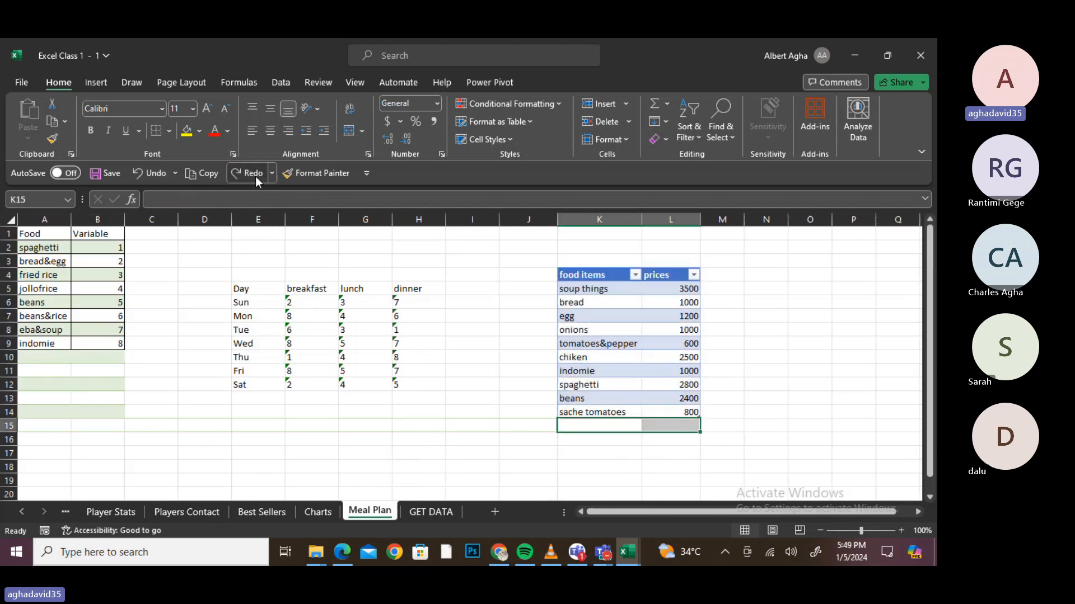
pyautogui.click(255, 176)
pyautogui.click(256, 176)
pyautogui.click(255, 176)
pyautogui.click(255, 176)
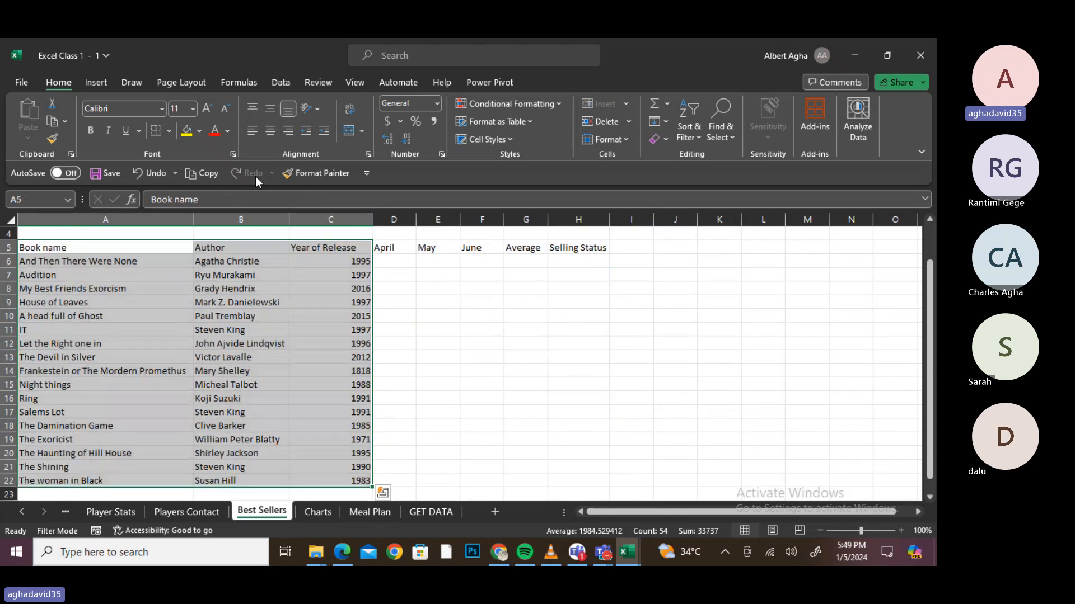
pyautogui.click(384, 303)
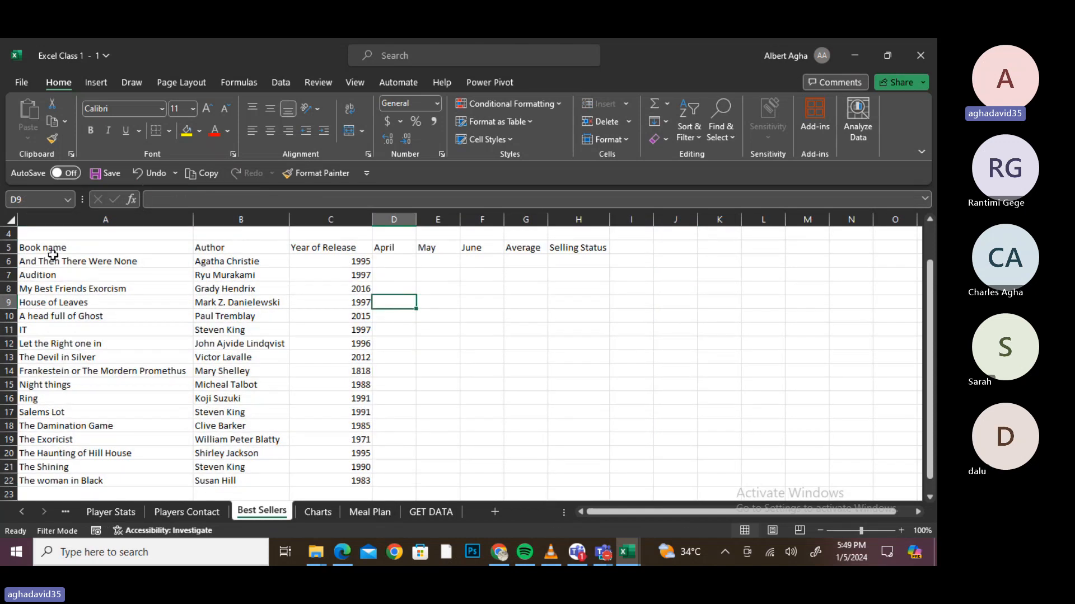
pyautogui.moveTo(52, 250); pyautogui.dragTo(356, 481)
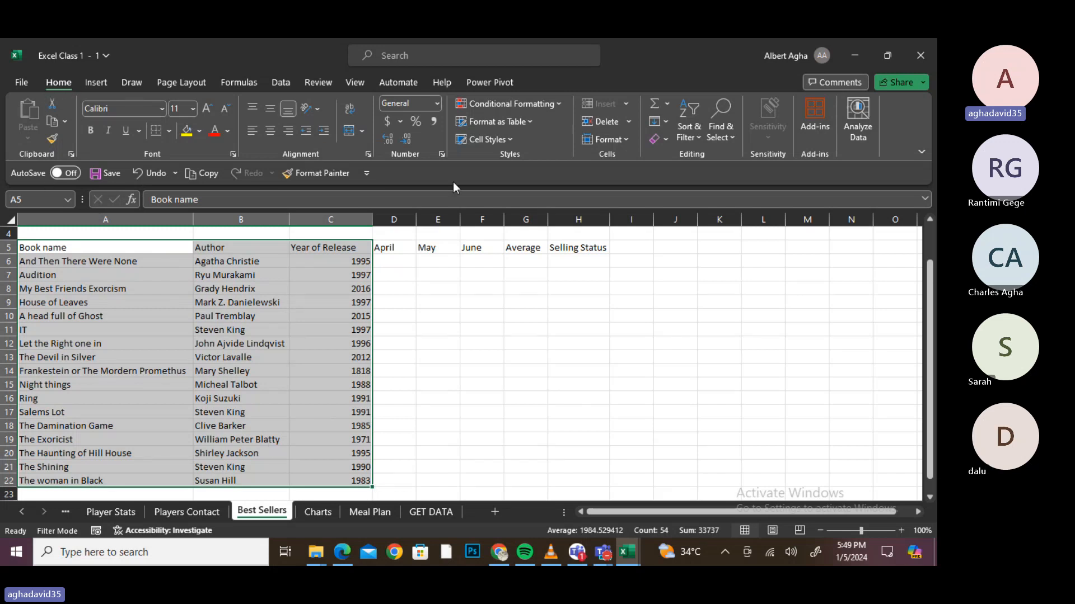
# - Select the Author column from B5 down to B22
pyautogui.click(696, 133)
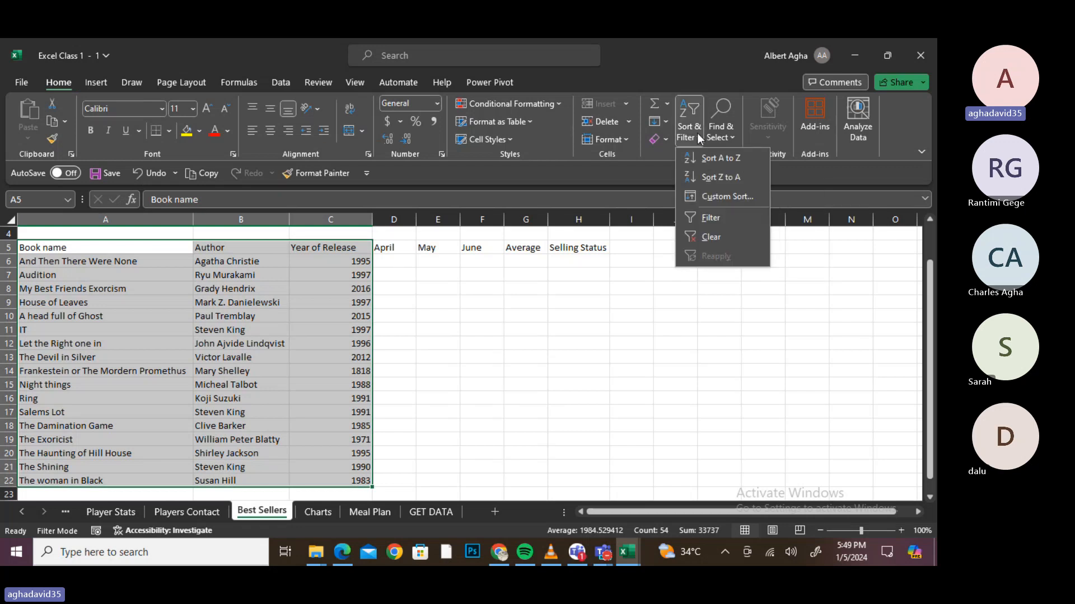
pyautogui.click(690, 121)
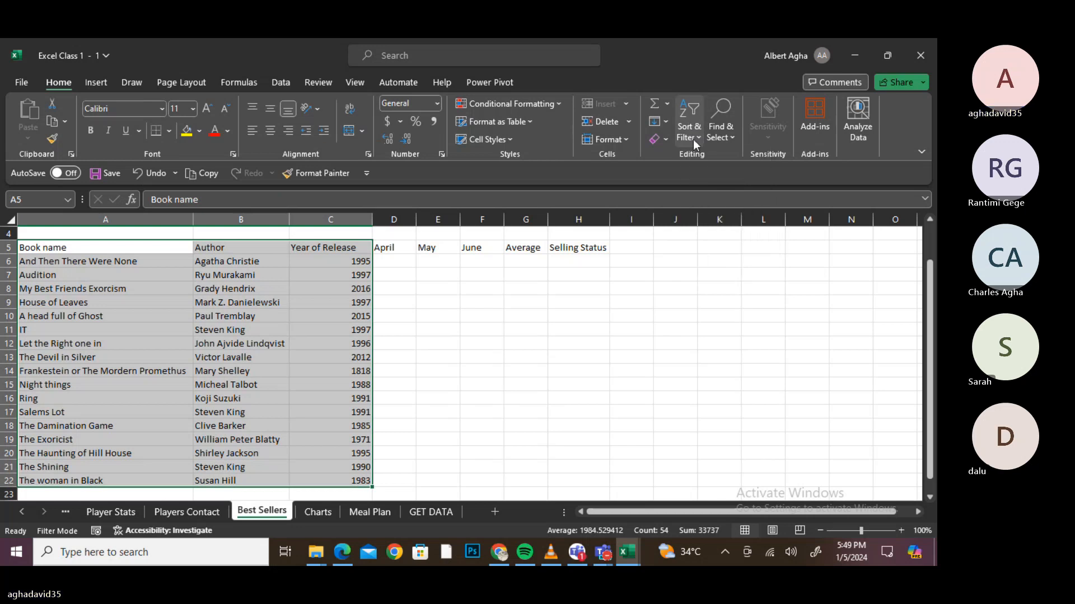
pyautogui.click(698, 139)
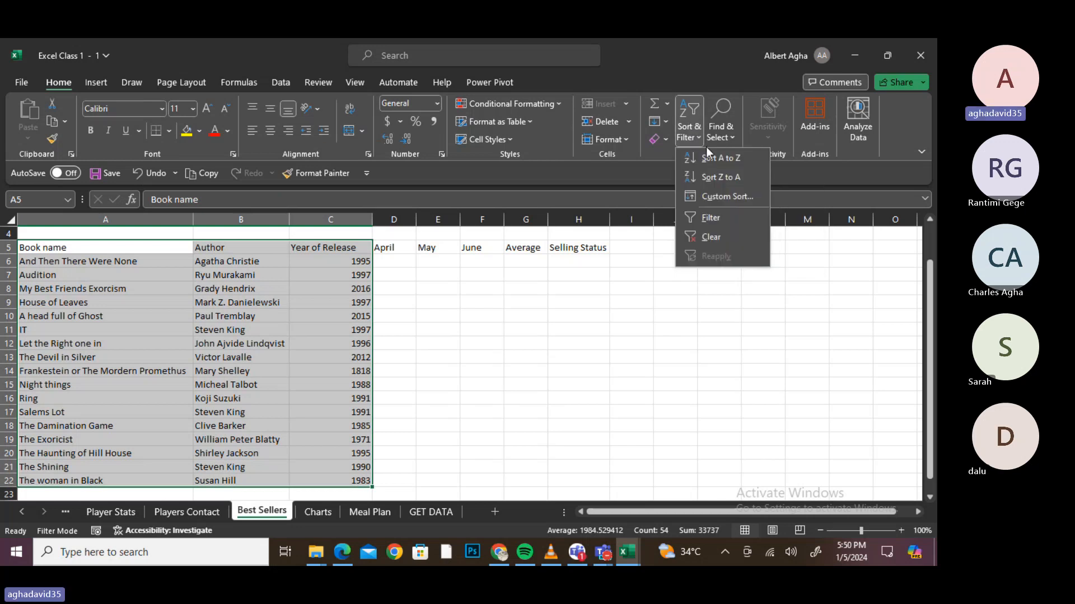
pyautogui.click(212, 287)
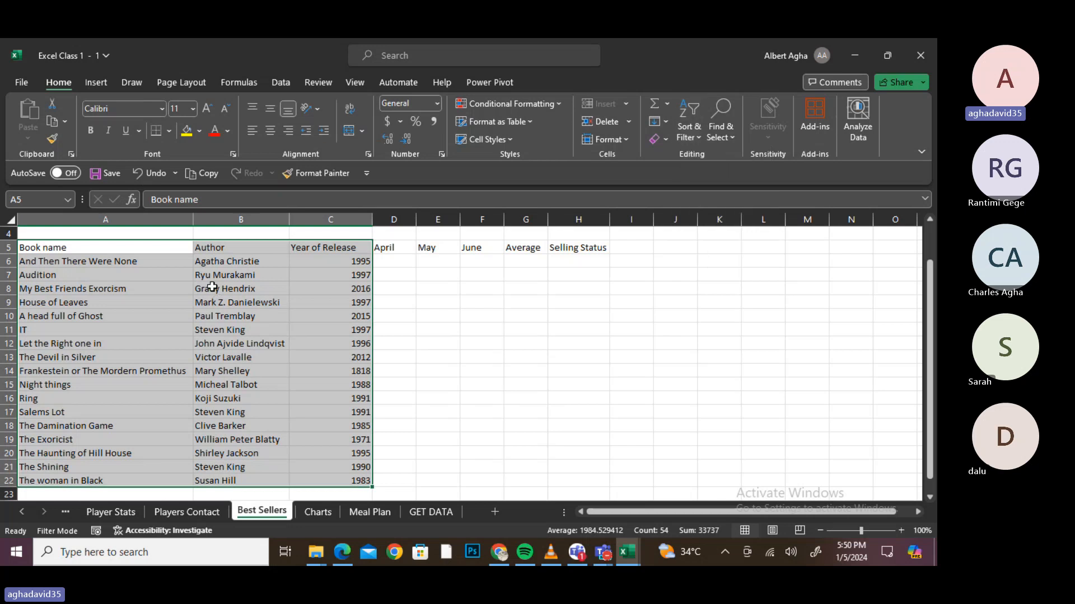
pyautogui.click(221, 245)
pyautogui.moveTo(221, 245); pyautogui.dragTo(203, 480)
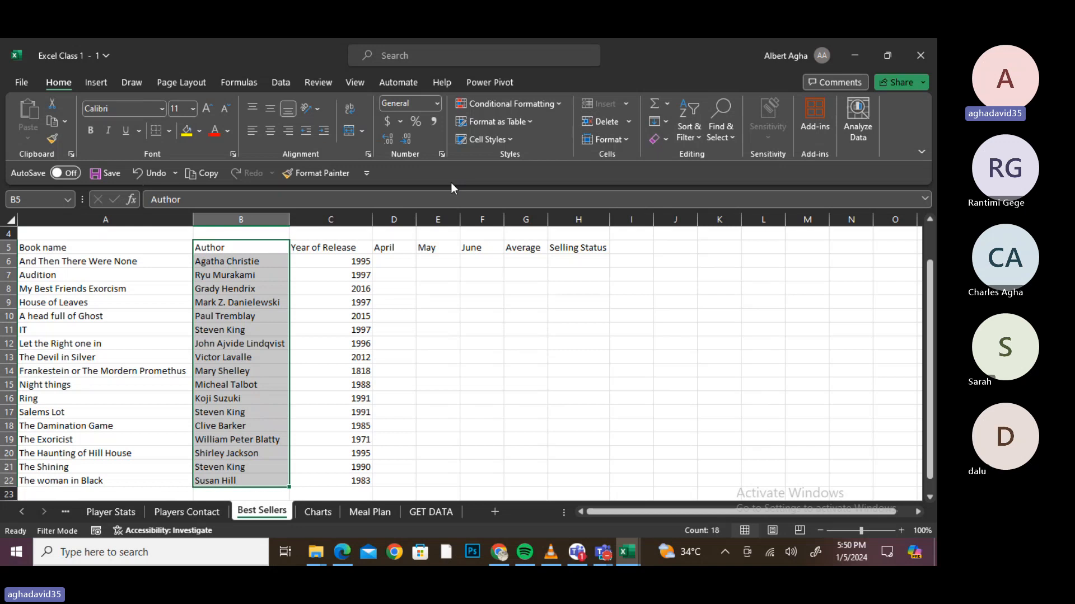
# - Sort authors A to Z, expanding the selection so titles and years move with them
pyautogui.click(689, 128)
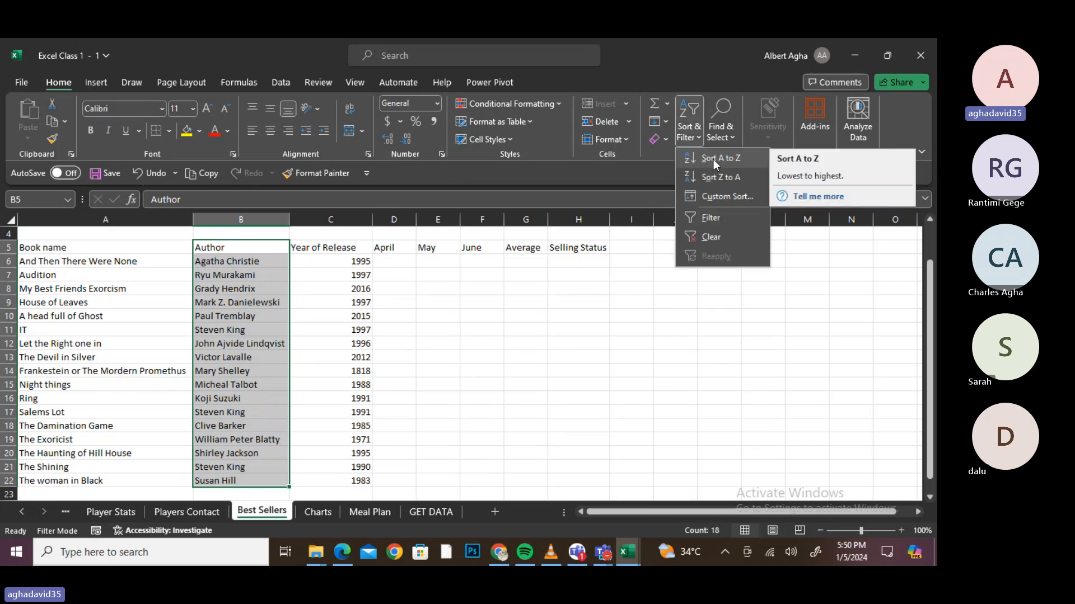
pyautogui.click(713, 160)
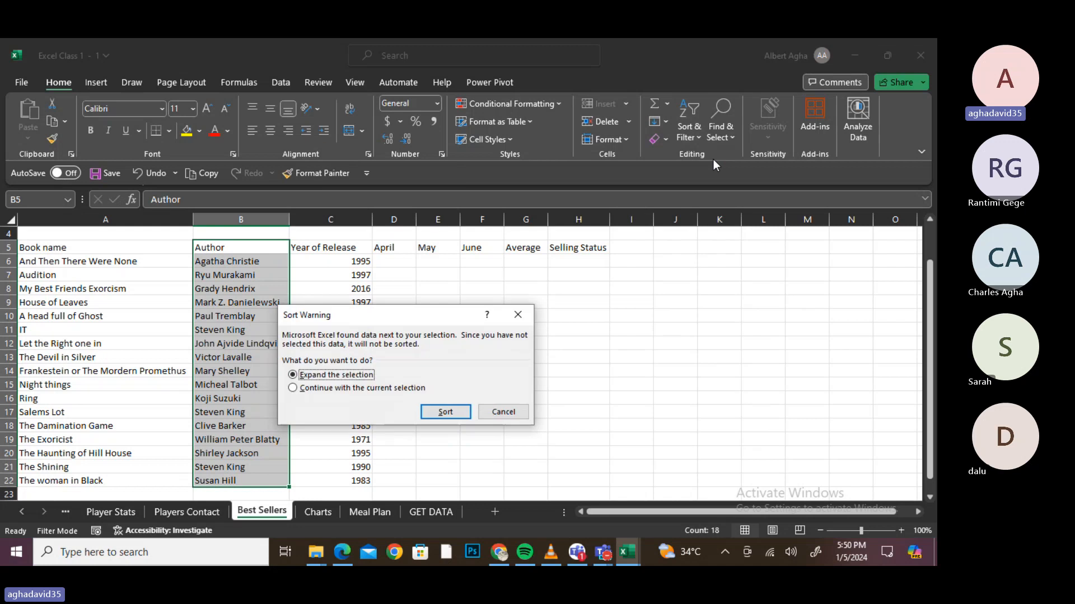
pyautogui.click(455, 409)
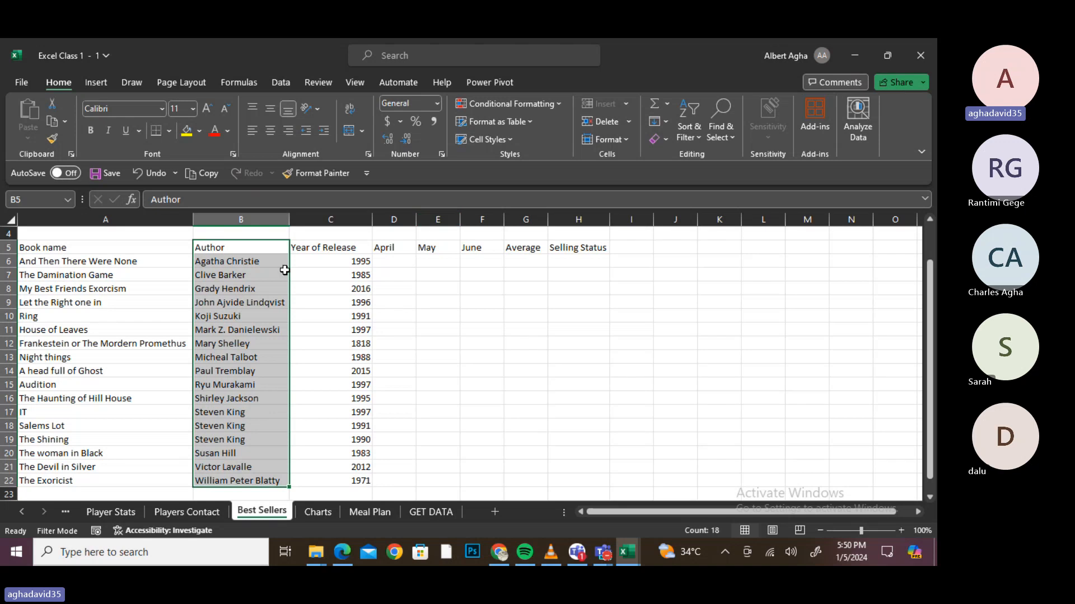
# - Custom-sort the books by Author A to Z, then Year of Release largest to smallest
pyautogui.click(106, 274)
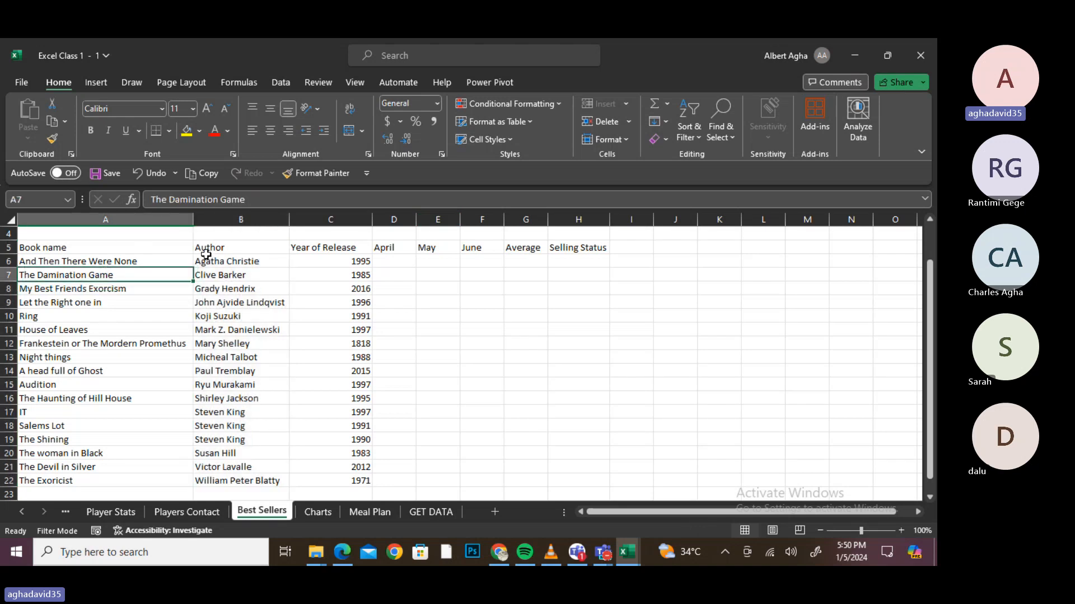
pyautogui.click(697, 136)
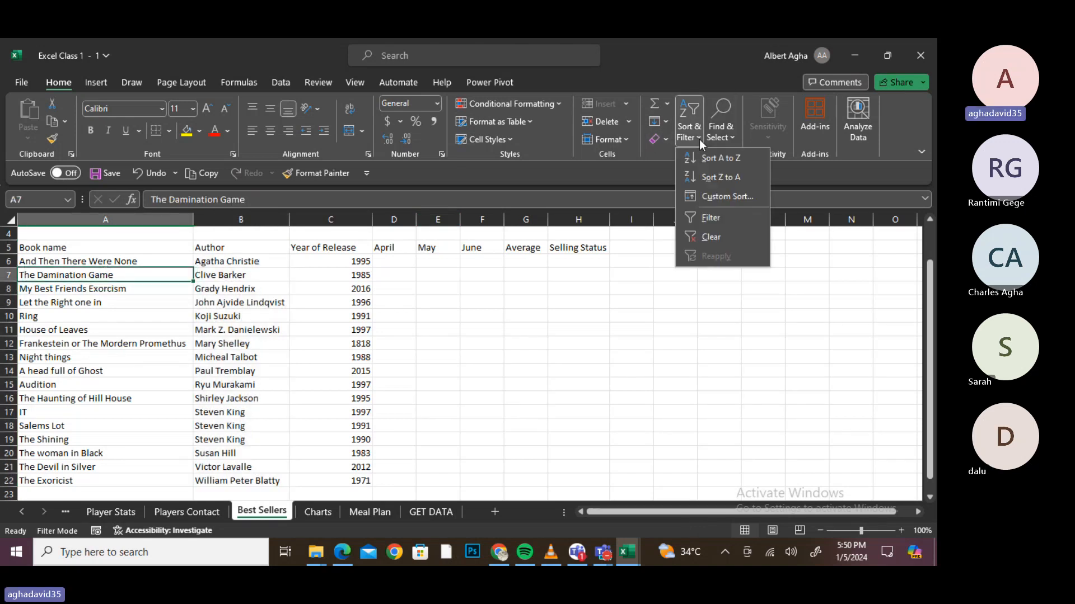
pyautogui.click(727, 197)
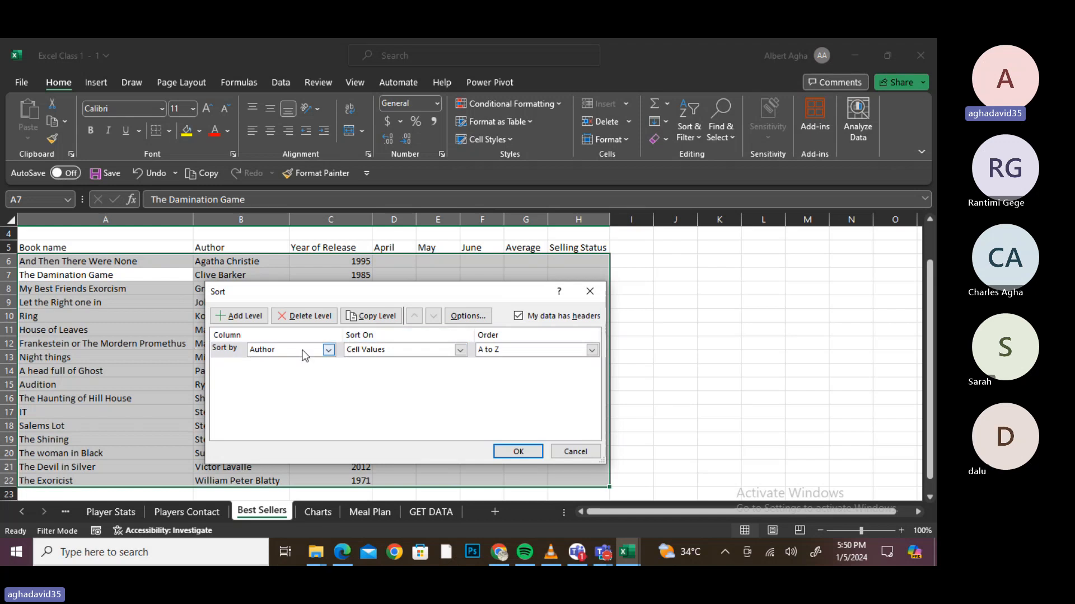
pyautogui.click(590, 351)
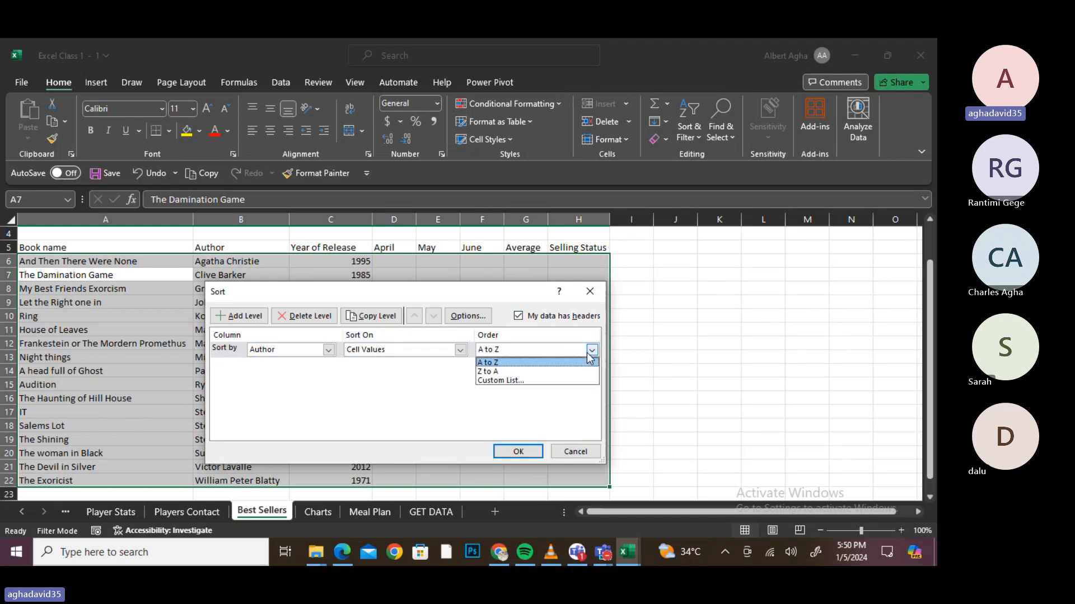
pyautogui.click(580, 364)
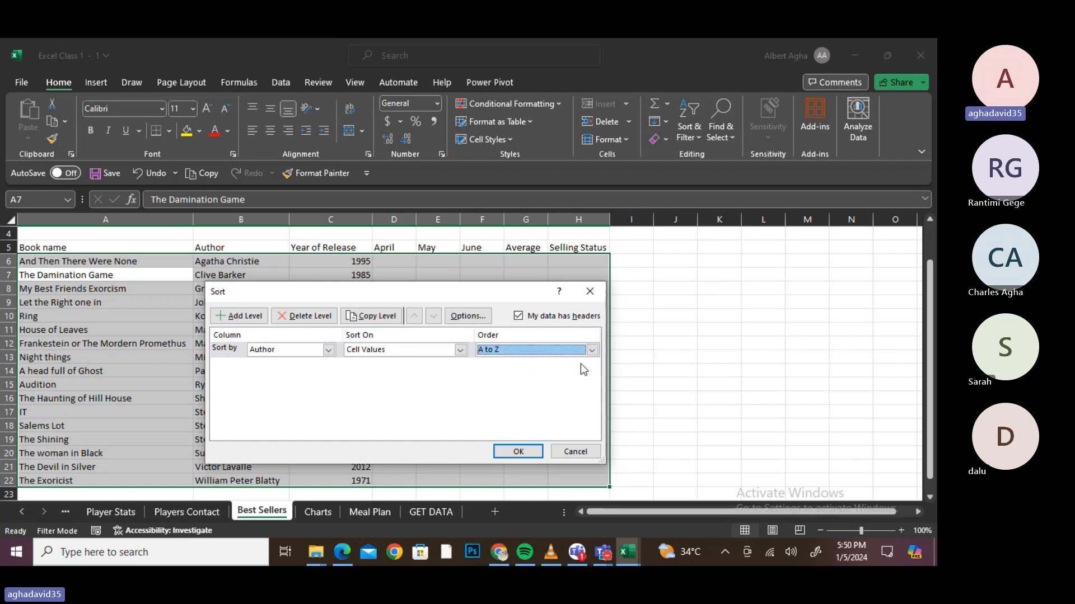
pyautogui.click(235, 317)
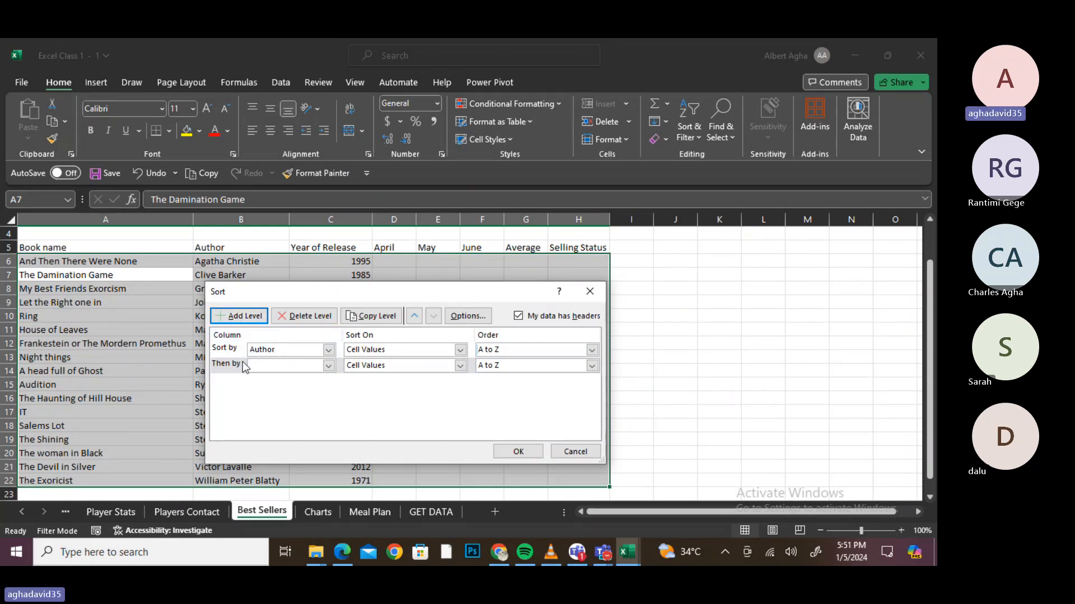
pyautogui.click(329, 366)
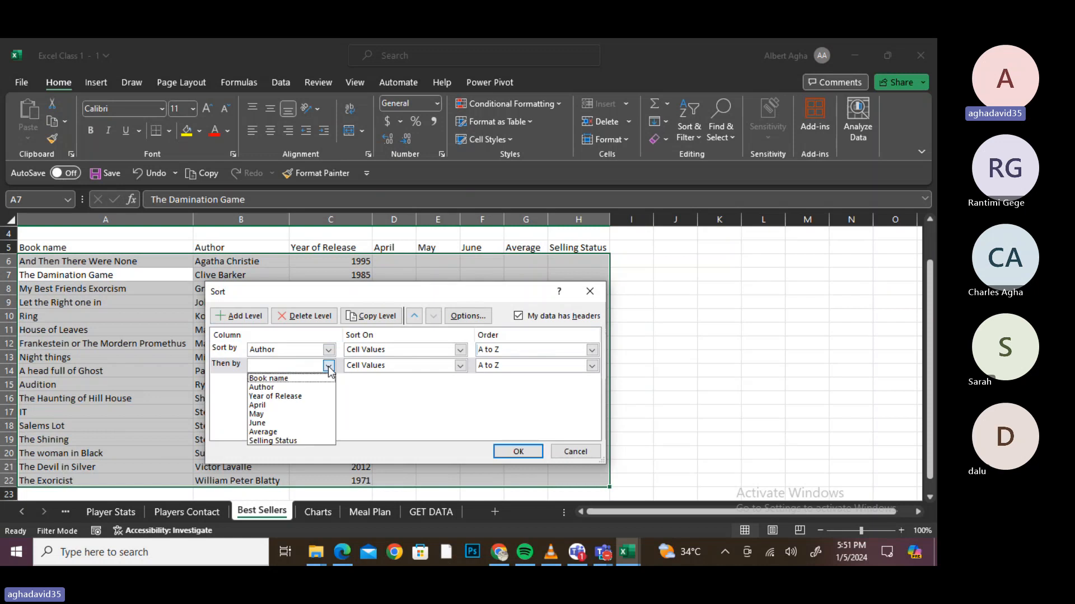
pyautogui.click(297, 397)
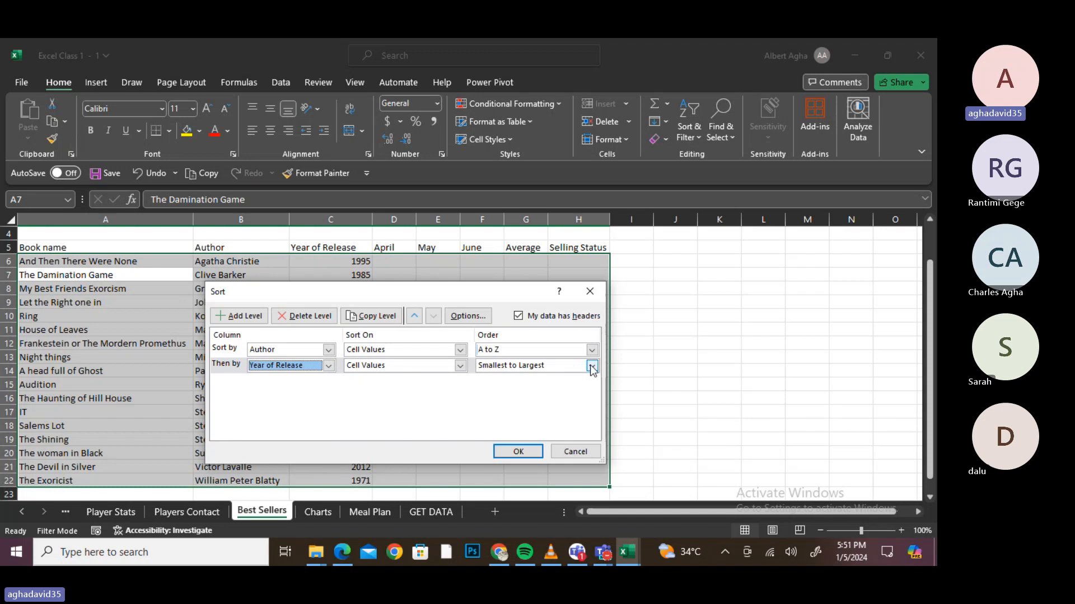
pyautogui.click(592, 366)
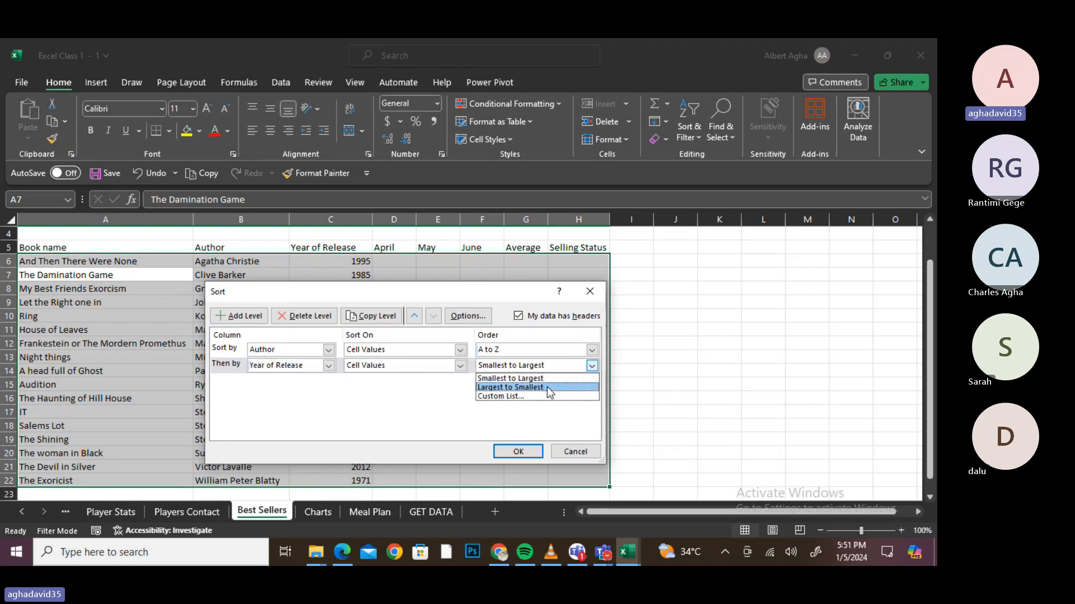
pyautogui.click(549, 389)
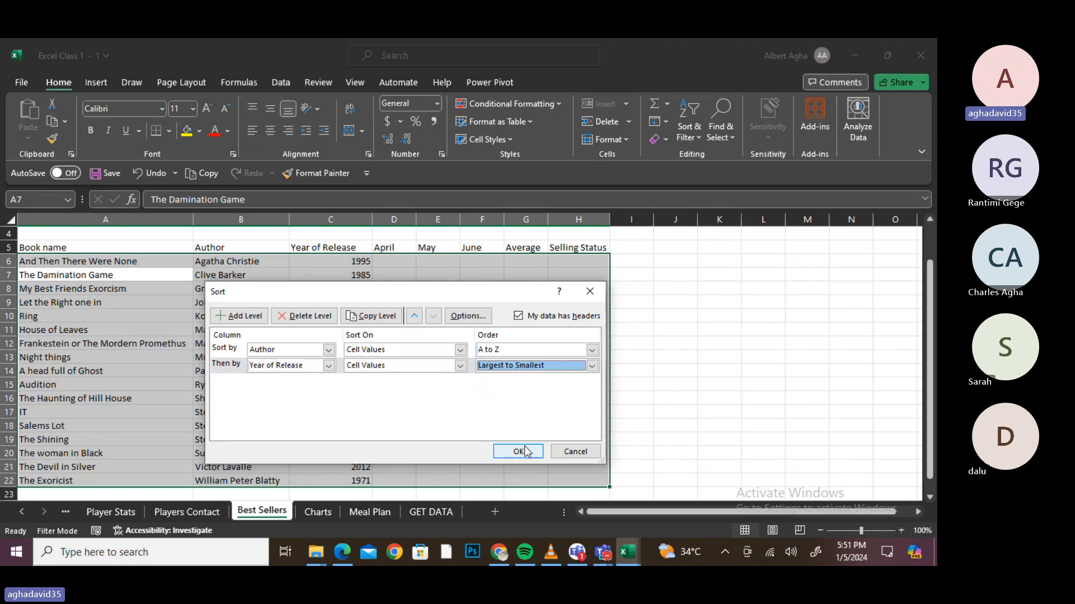
pyautogui.click(517, 451)
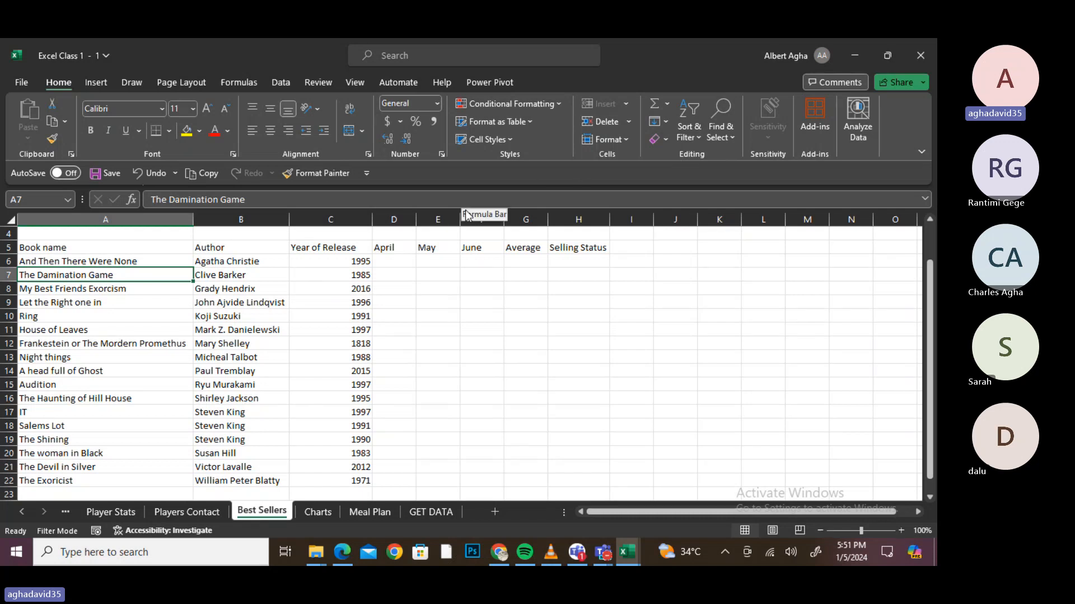
# - Undo the author and year sort plus one earlier step, then clear formats from the book data
pyautogui.hotkey('ctrl', 'z')
pyautogui.hotkey('ctrl', 'z')
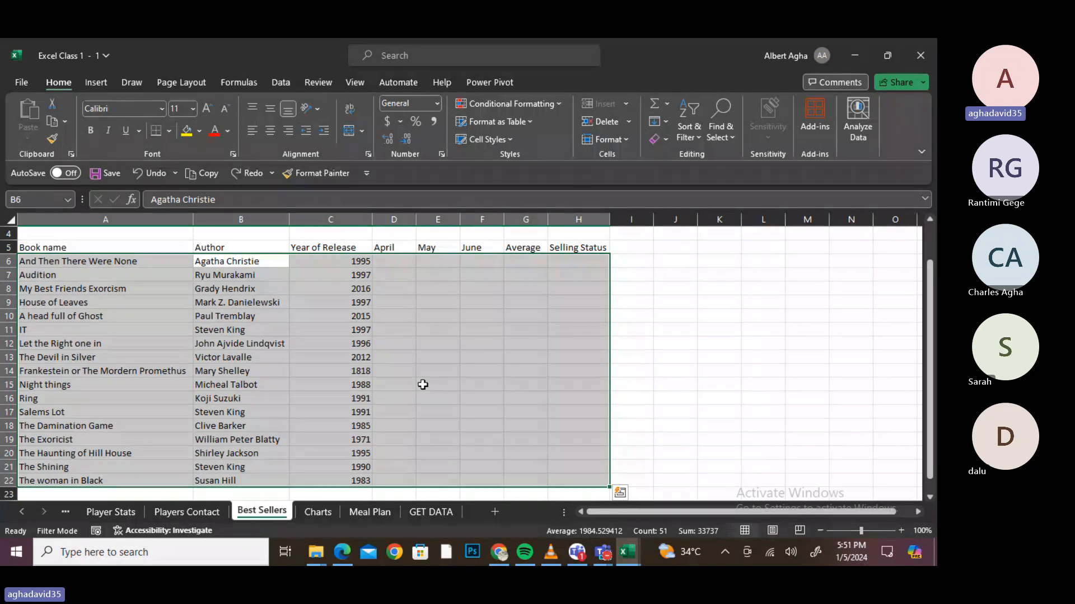
pyautogui.click(423, 384)
pyautogui.hotkey('ctrl', 'z')
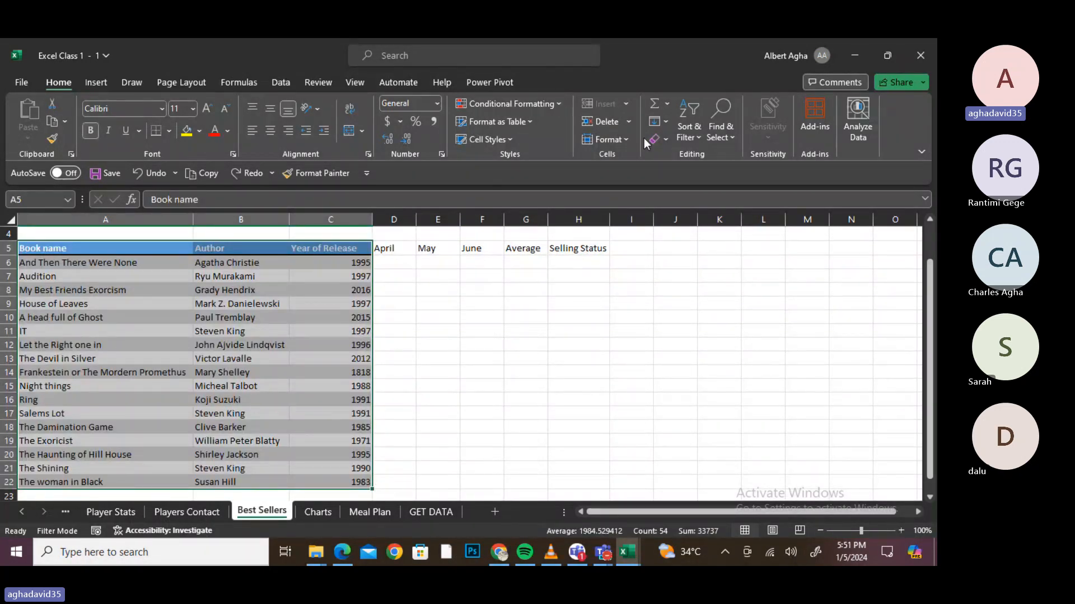
pyautogui.click(668, 143)
pyautogui.click(692, 177)
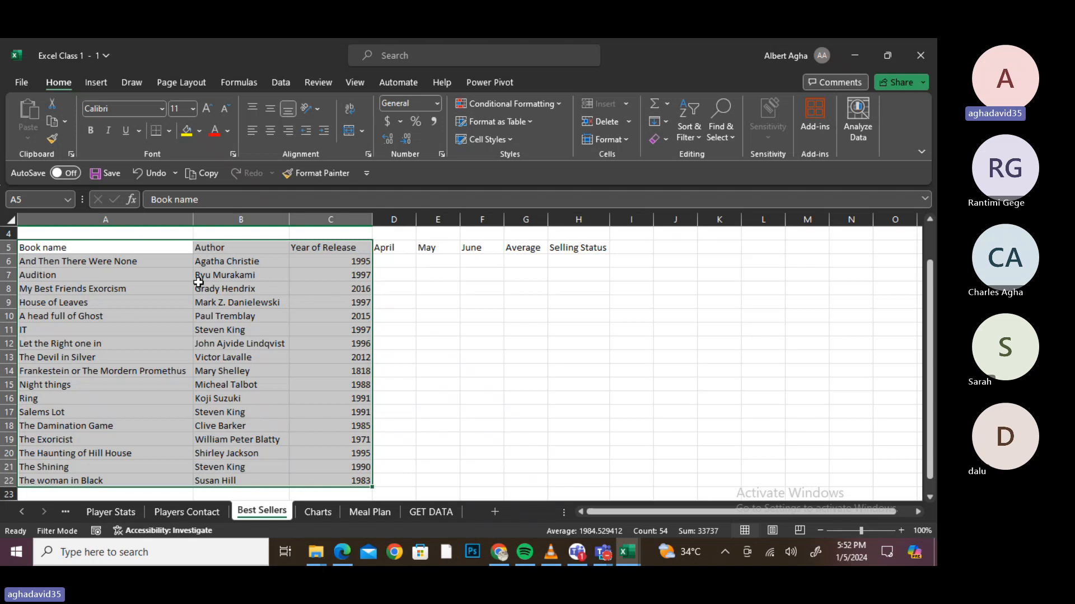
# - Select the book data A5:C22 and open Custom Sort from Sort & Filter
pyautogui.click(228, 245)
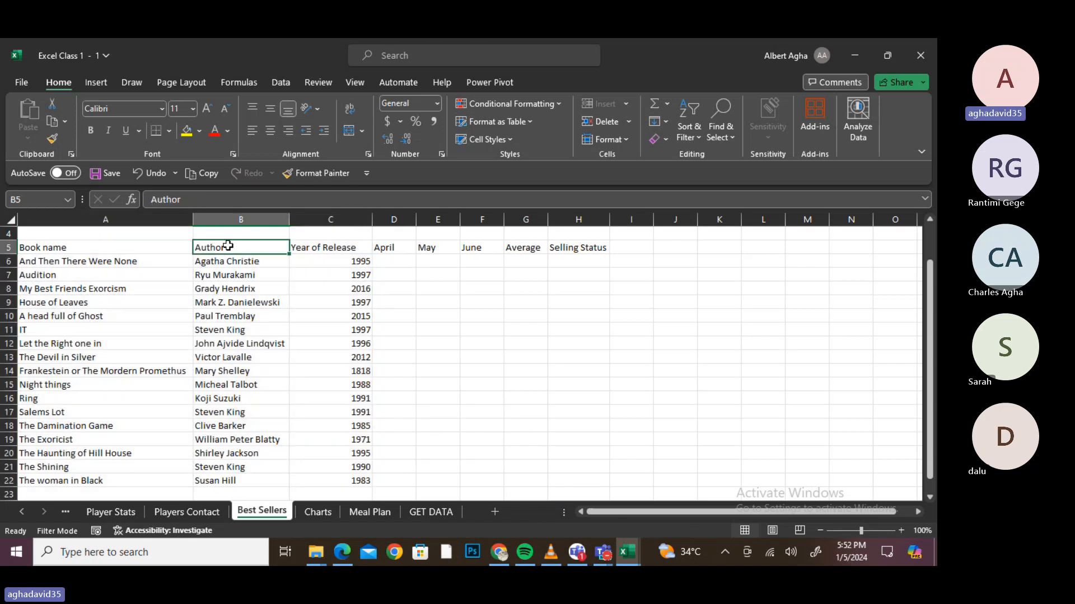
pyautogui.hotkey('ctrl', 'shift', 'Down')
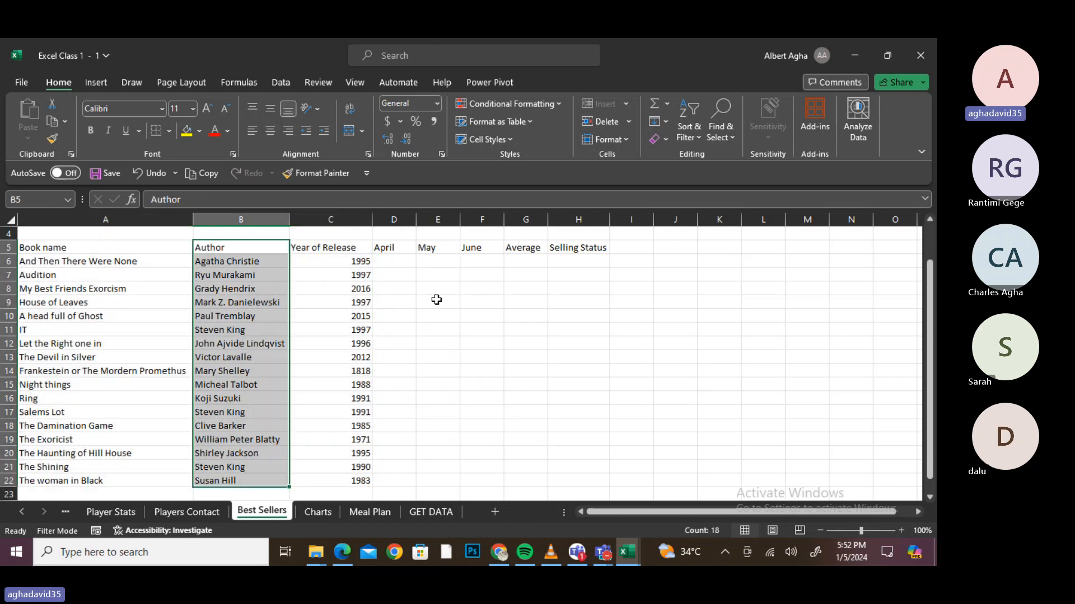
pyautogui.click(699, 122)
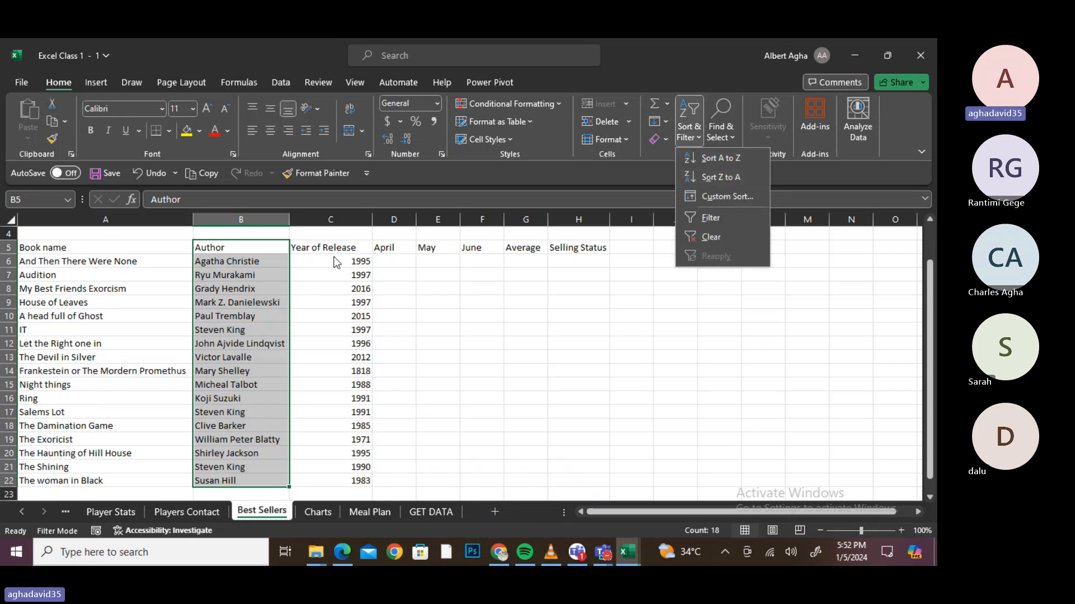
pyautogui.click(94, 260)
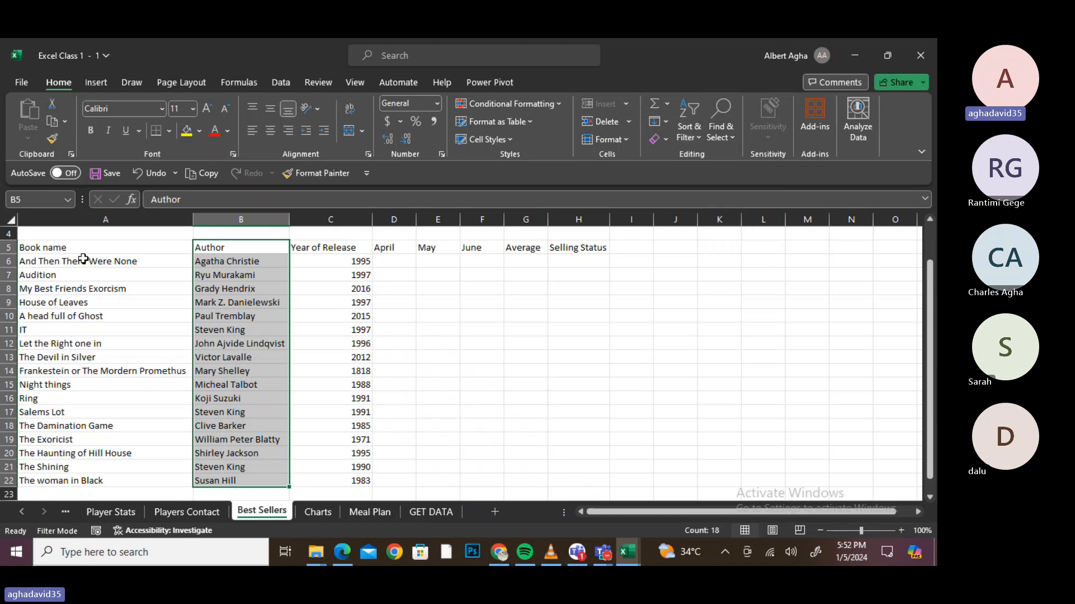
pyautogui.click(53, 248)
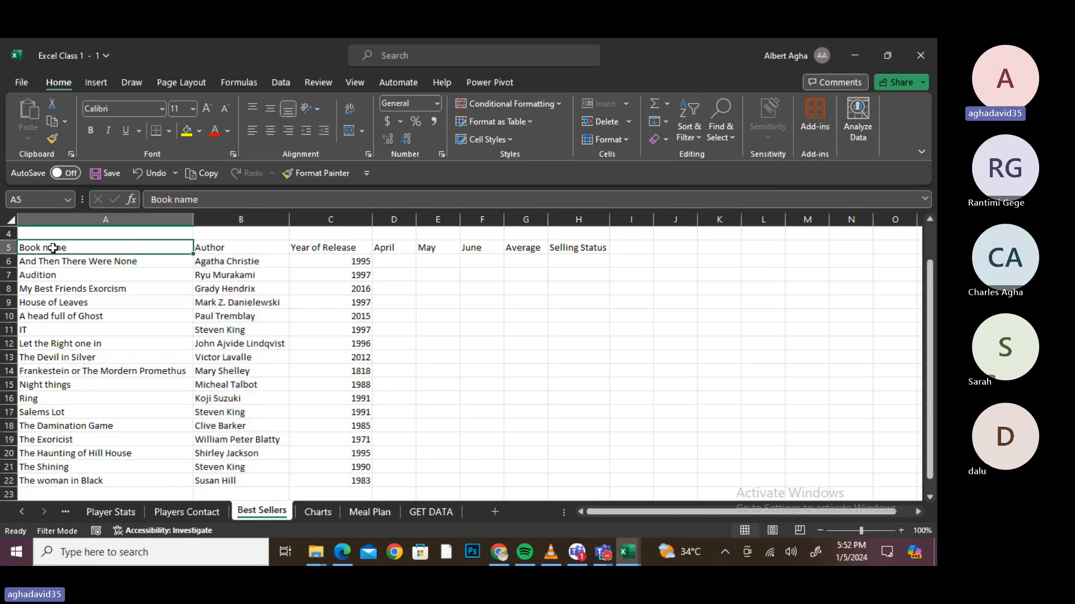
pyautogui.moveTo(54, 248); pyautogui.dragTo(325, 480)
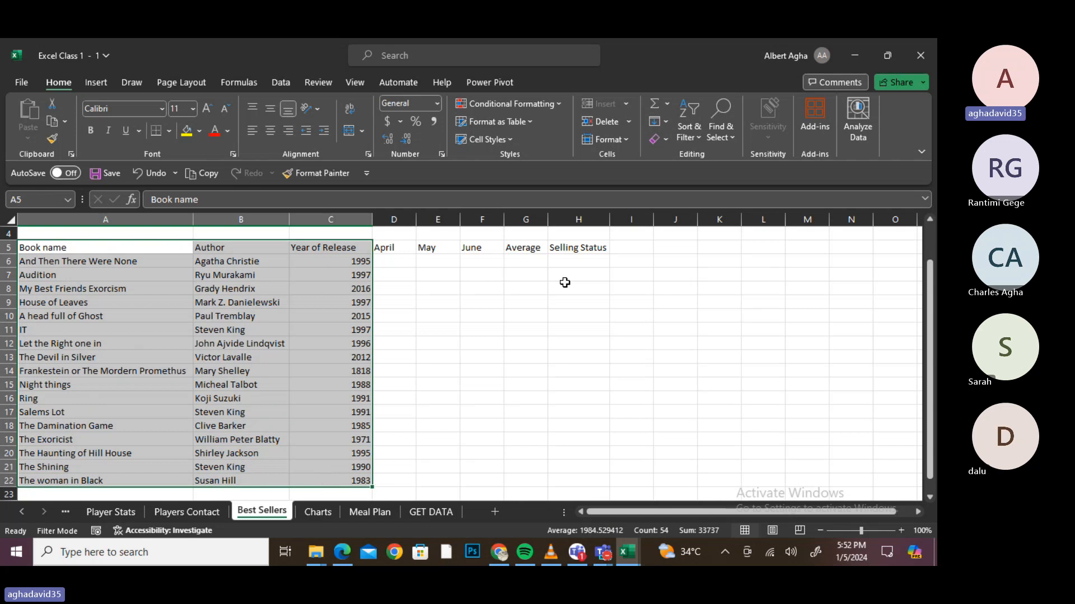
pyautogui.click(693, 140)
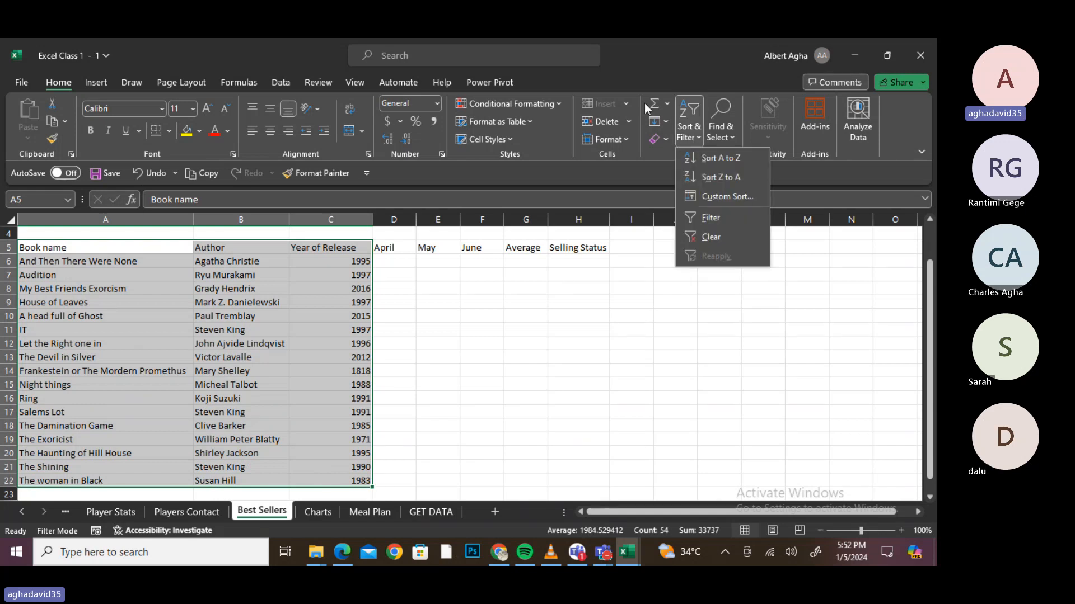
pyautogui.click(637, 157)
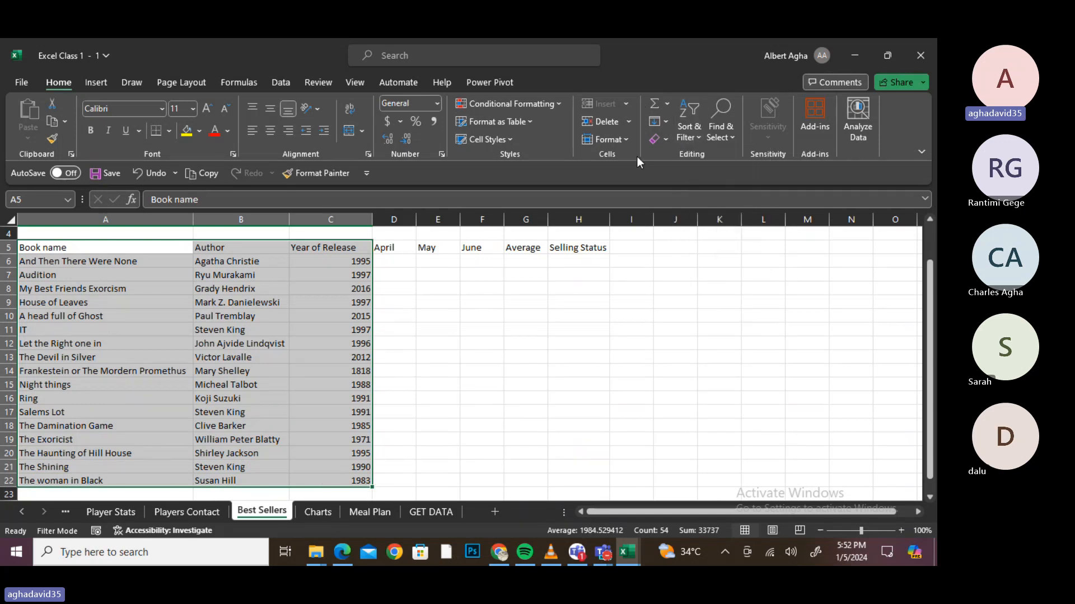
pyautogui.click(698, 139)
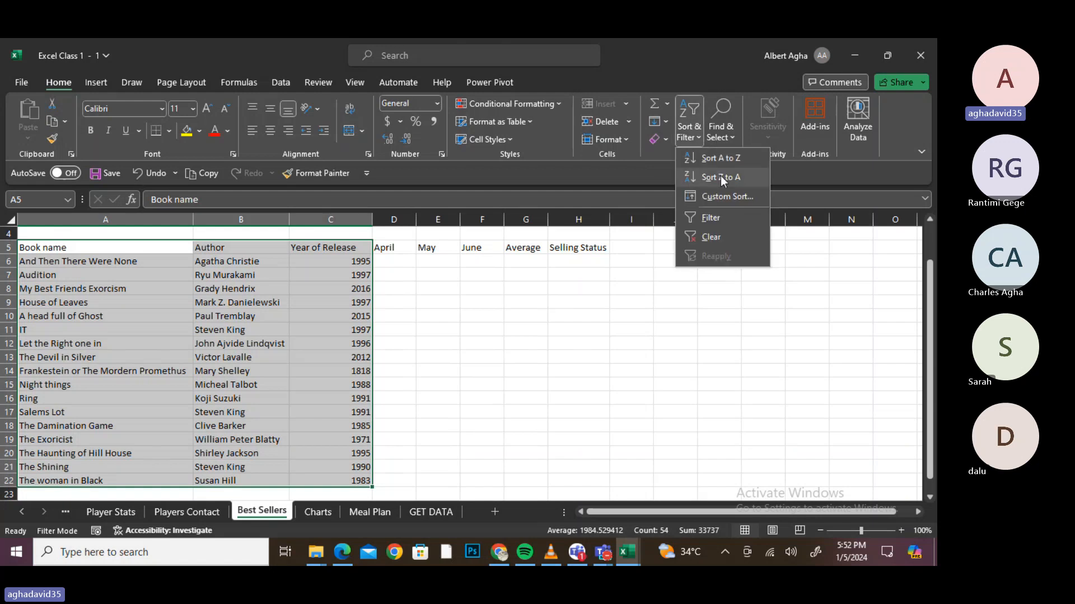
pyautogui.click(724, 196)
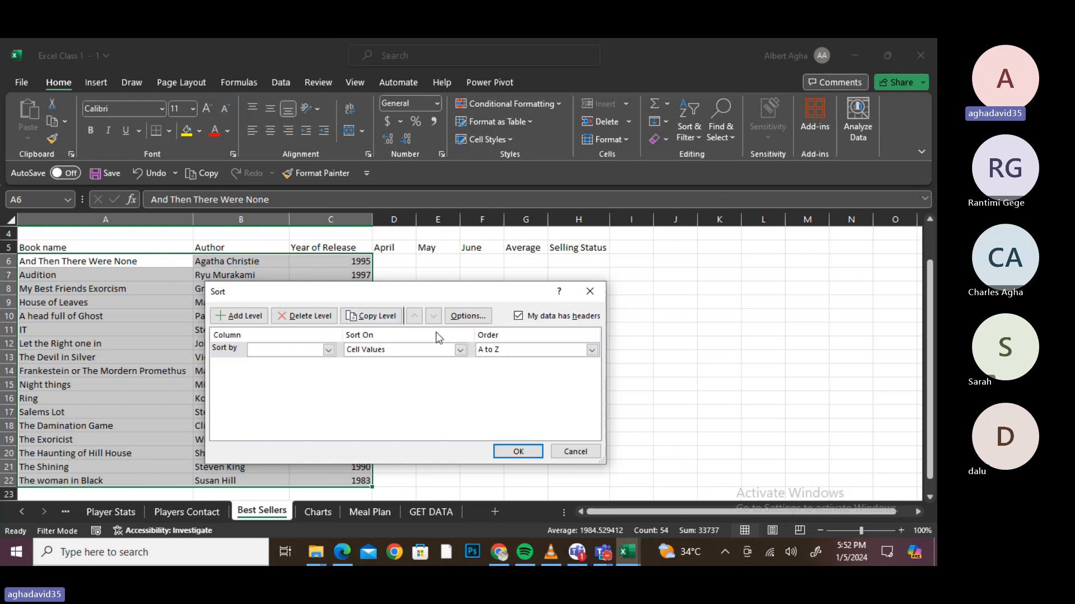
# - Sort the books by Author A to Z, then by Year of Release largest to smallest
pyautogui.click(328, 350)
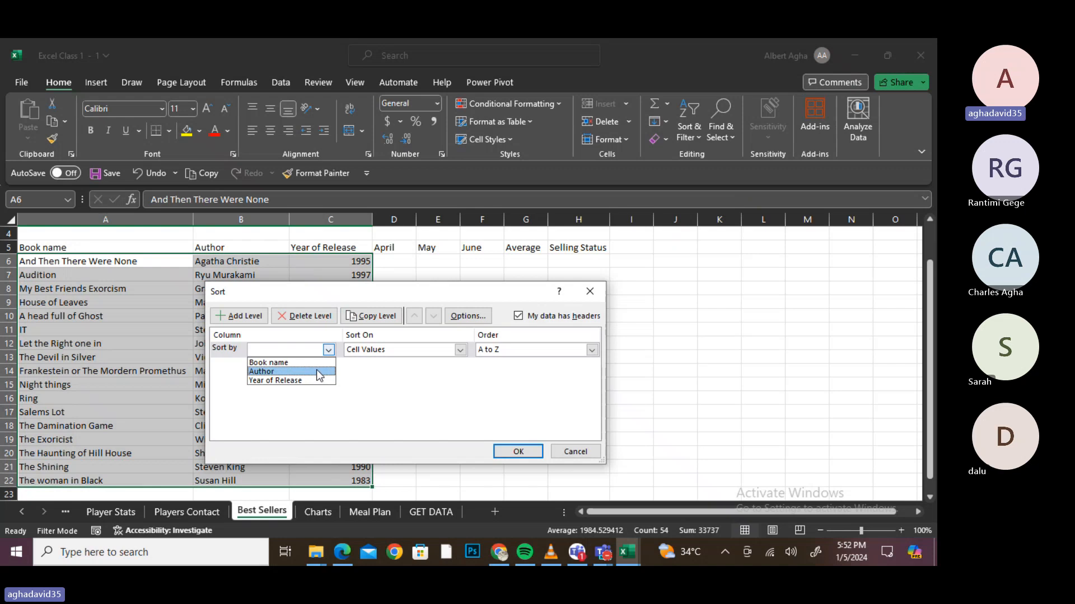
pyautogui.click(317, 371)
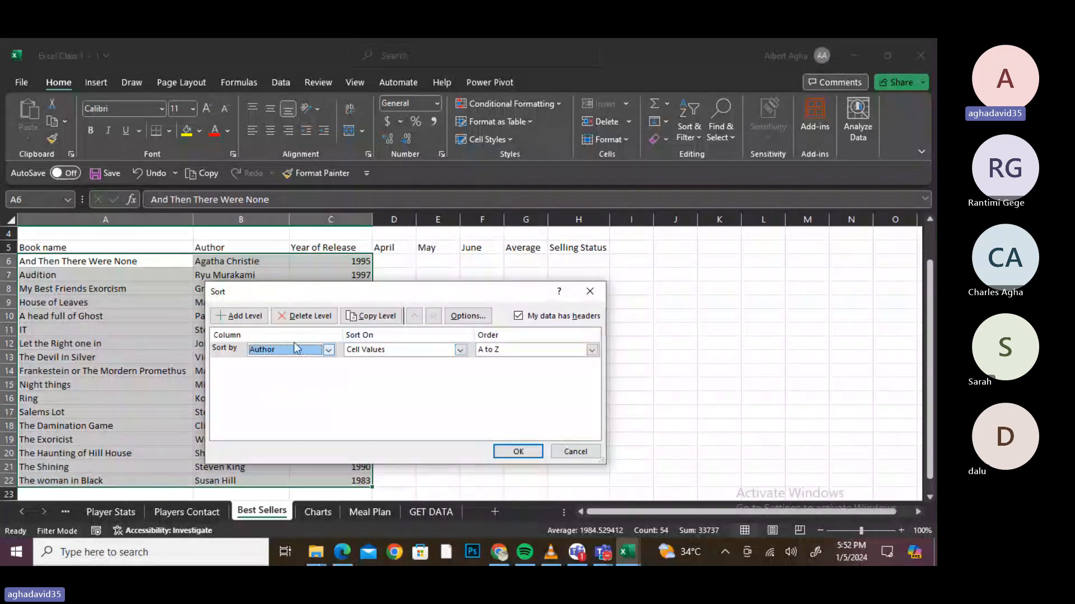
pyautogui.click(253, 317)
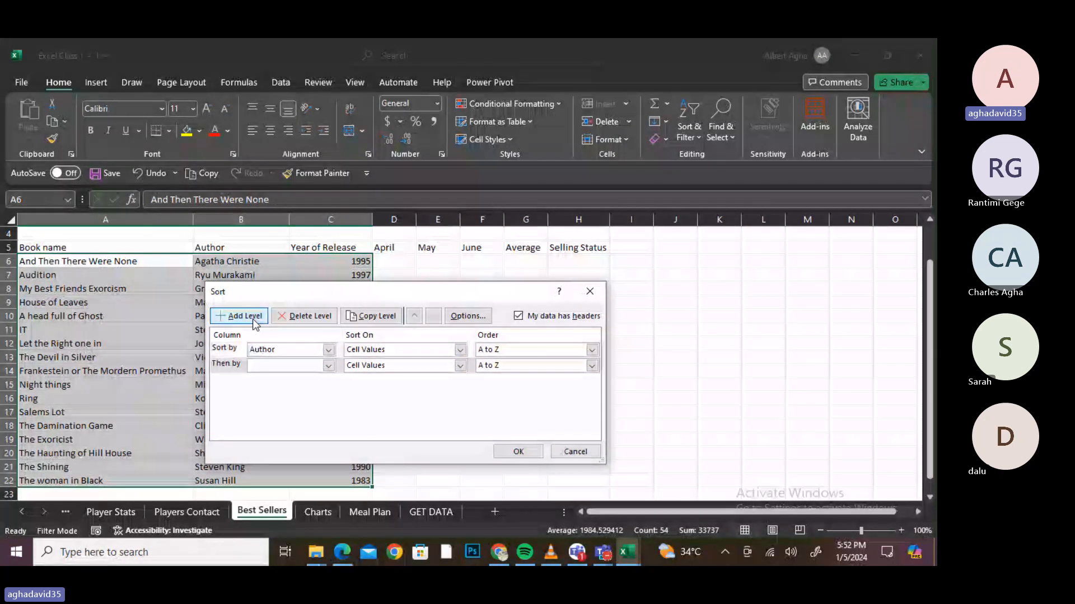
pyautogui.click(329, 365)
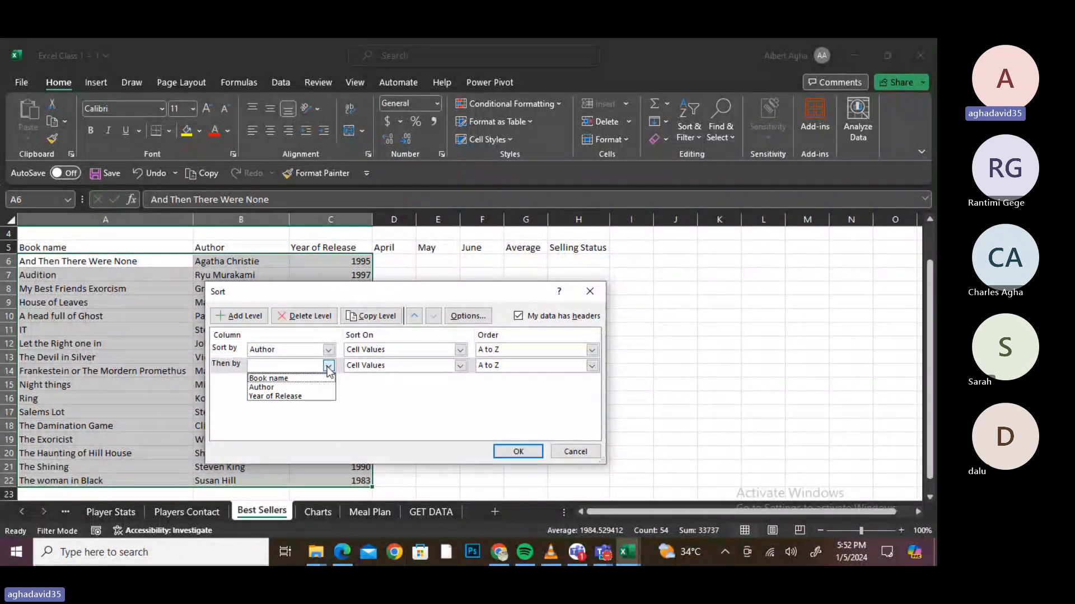
pyautogui.click(318, 395)
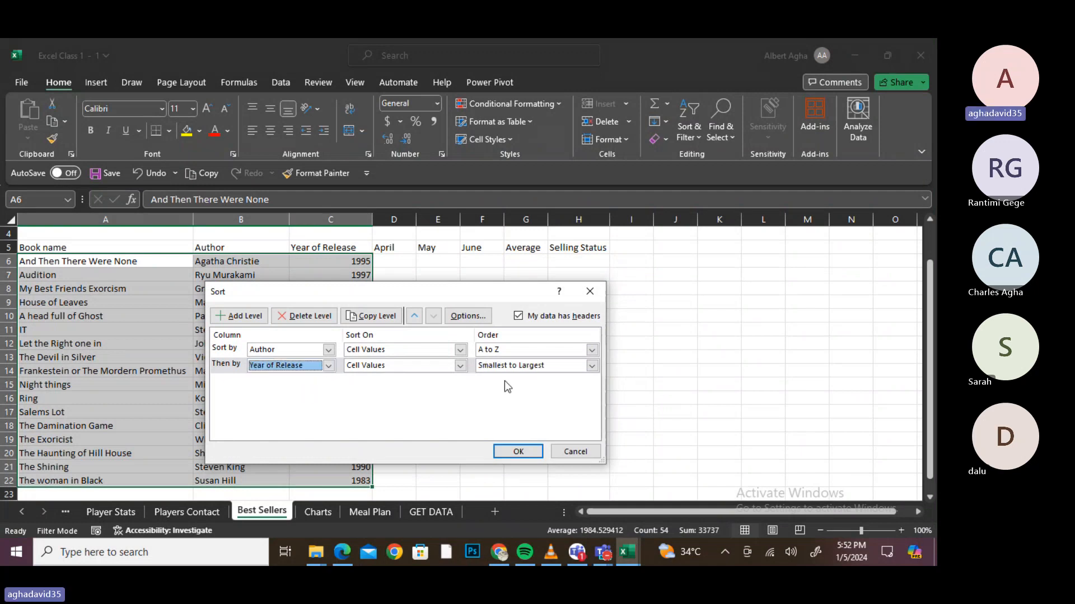
pyautogui.click(592, 365)
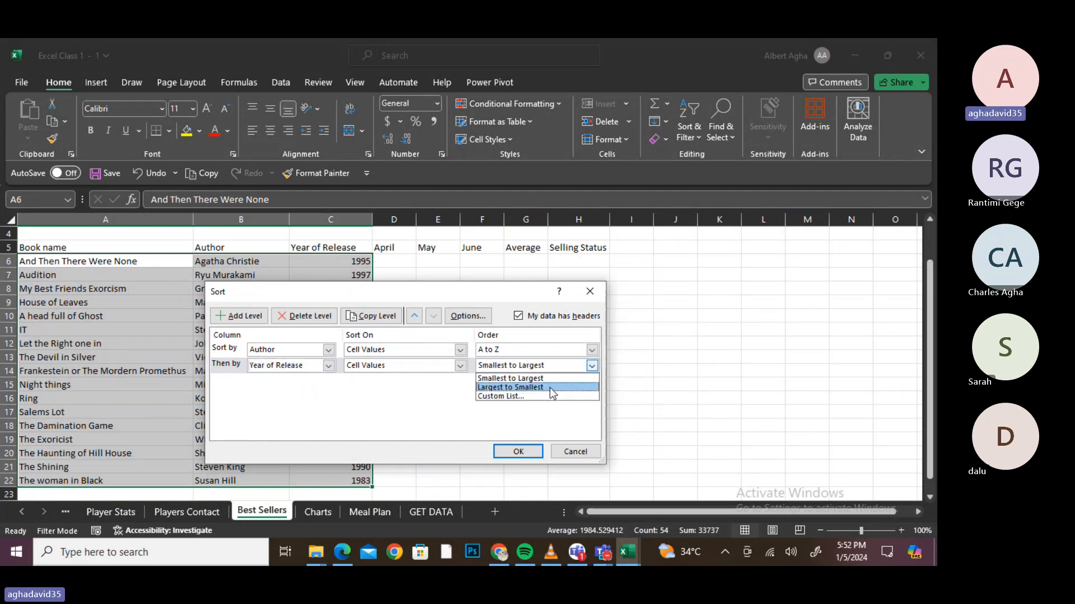
pyautogui.click(550, 387)
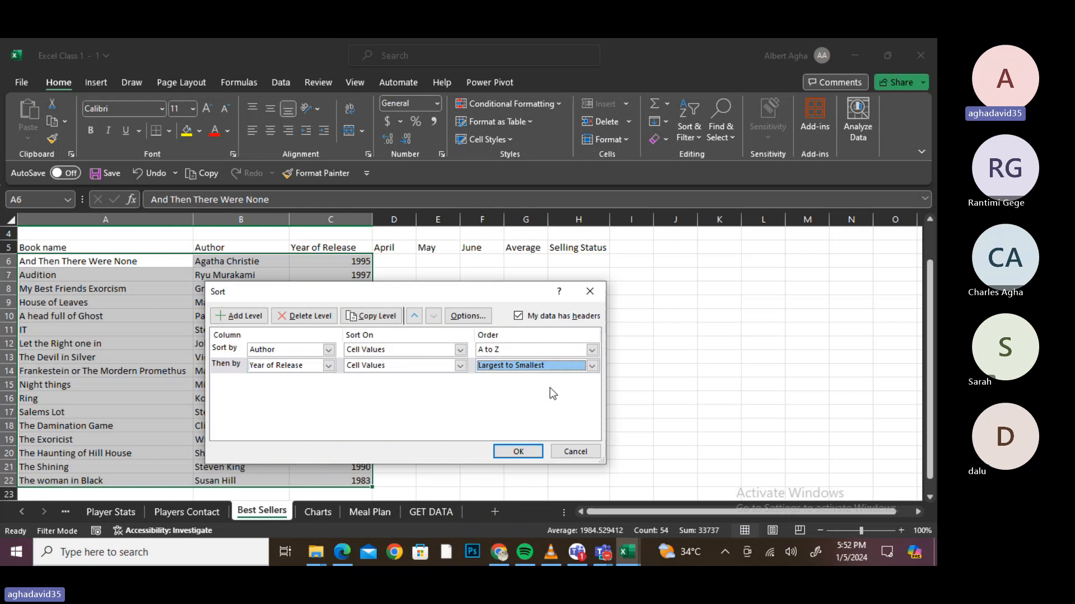
pyautogui.click(519, 452)
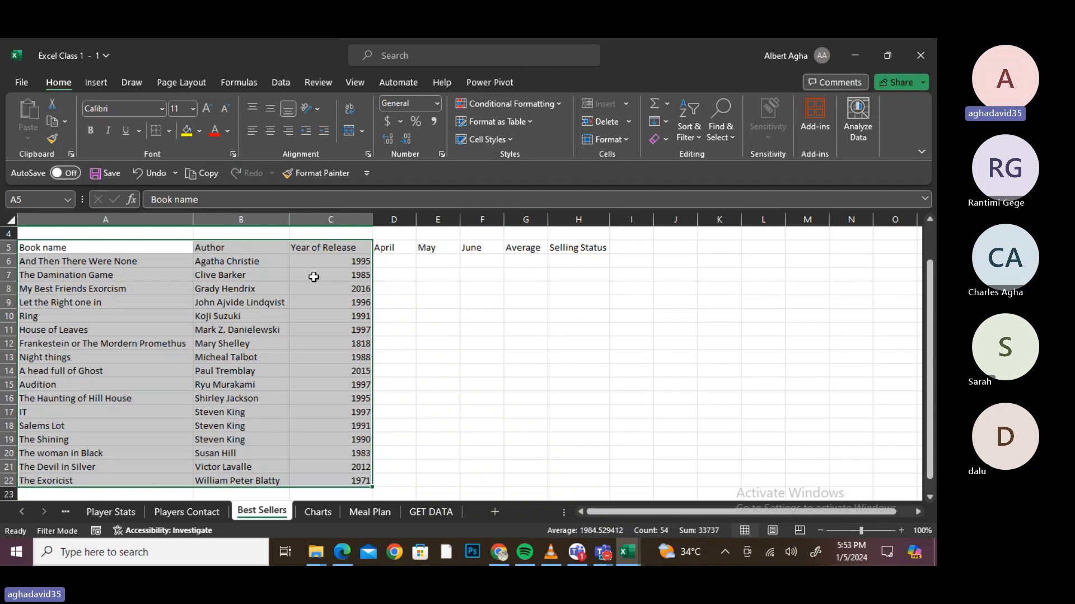
pyautogui.click(384, 300)
pyautogui.click(359, 263)
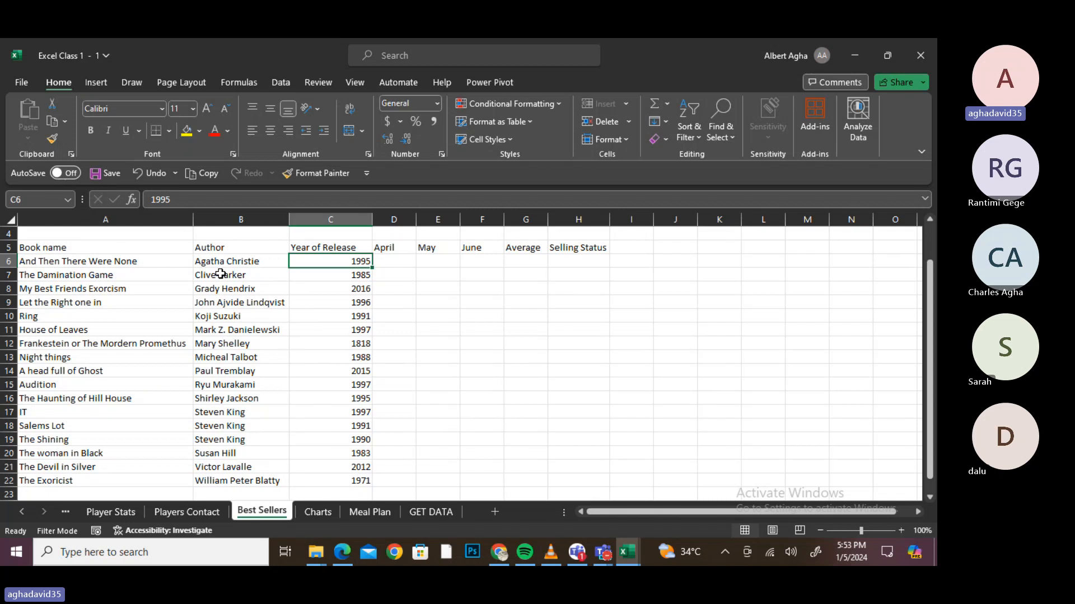
pyautogui.click(693, 136)
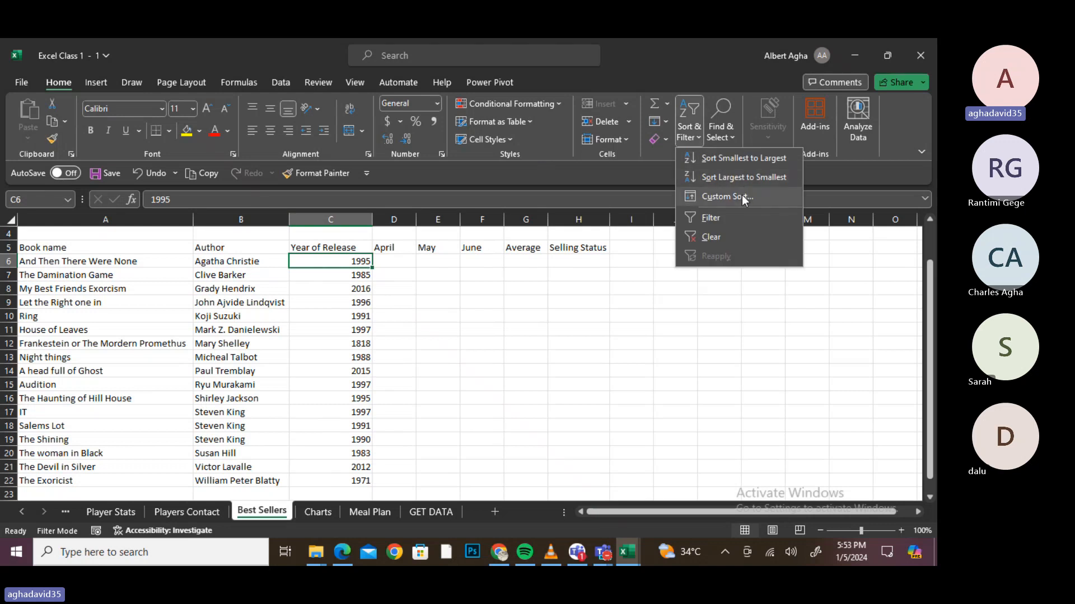
pyautogui.click(743, 197)
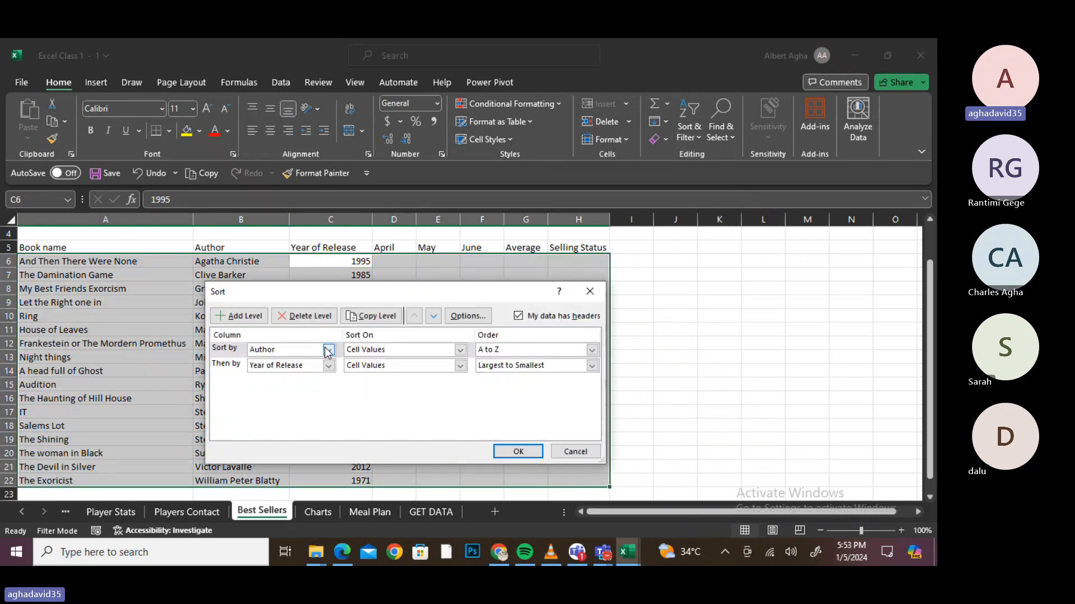
pyautogui.click(328, 350)
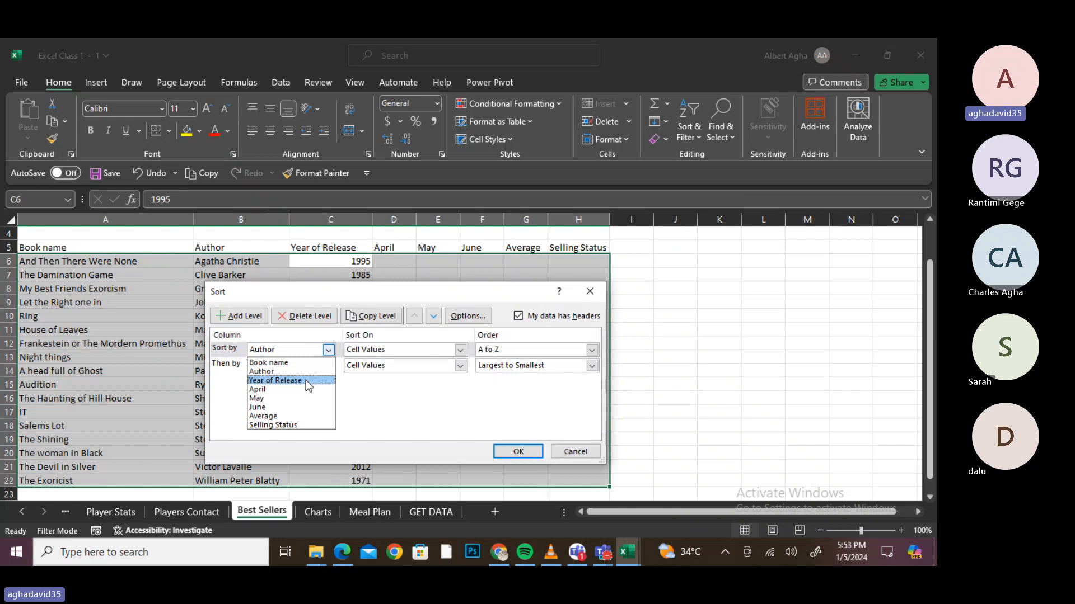
pyautogui.click(306, 381)
pyautogui.click(328, 365)
pyautogui.click(304, 388)
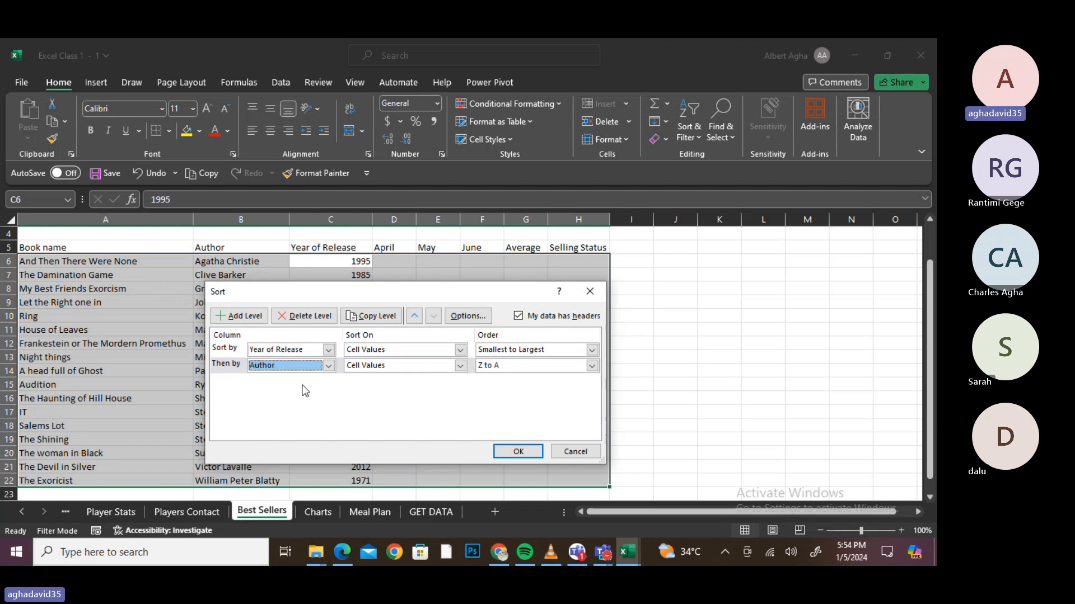
pyautogui.click(327, 352)
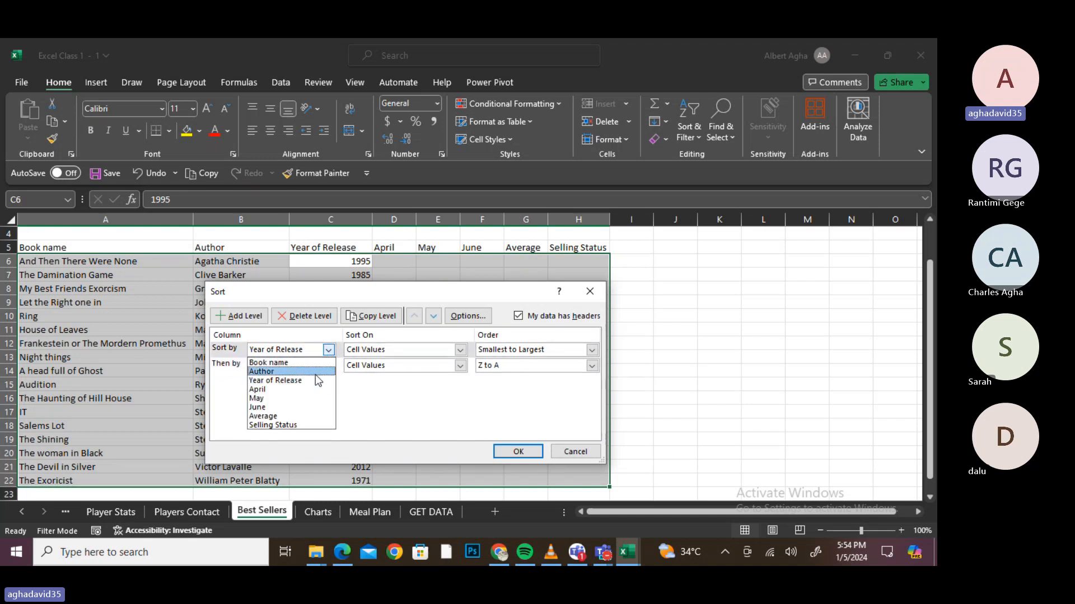
pyautogui.click(315, 372)
pyautogui.click(329, 365)
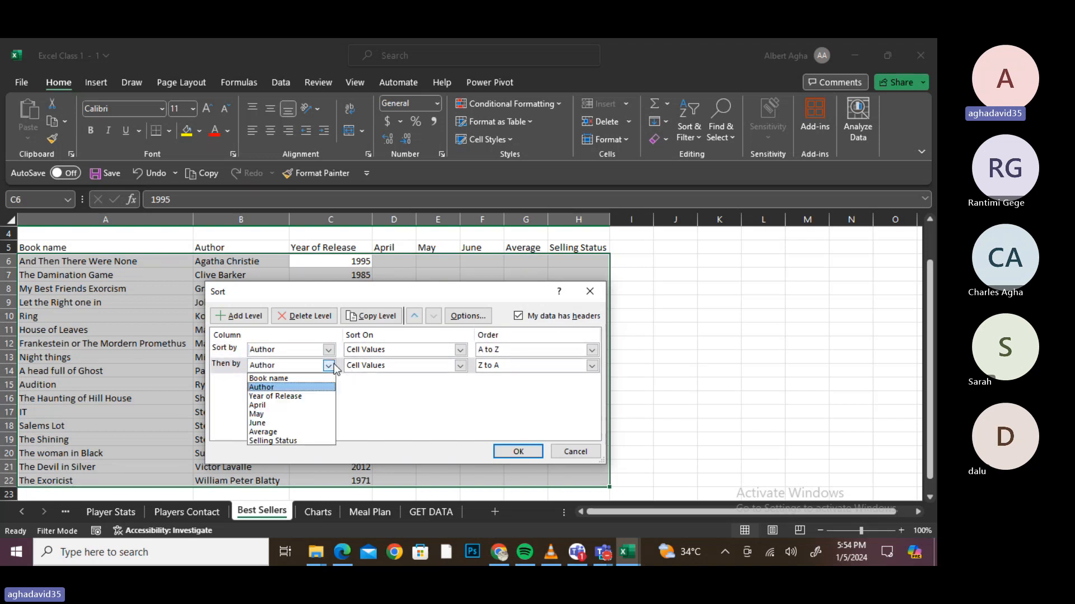
pyautogui.click(297, 395)
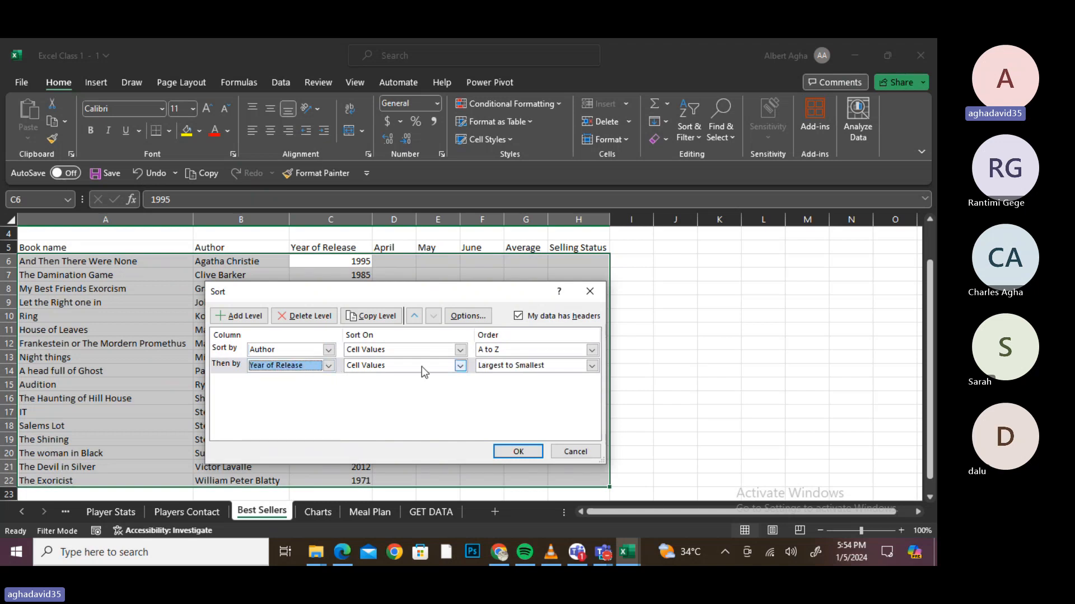
pyautogui.click(591, 366)
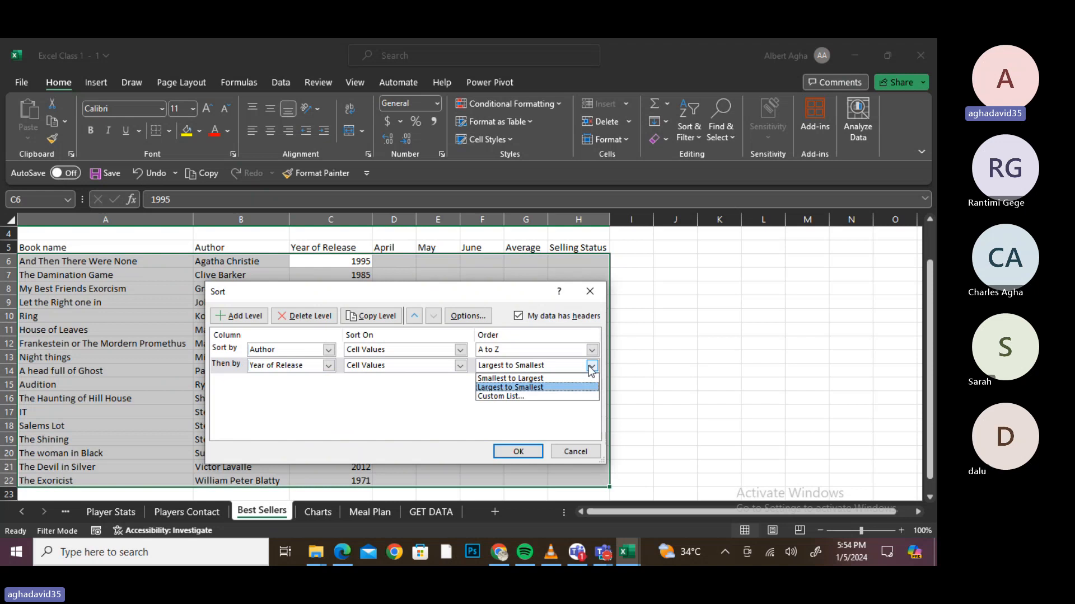
pyautogui.click(551, 379)
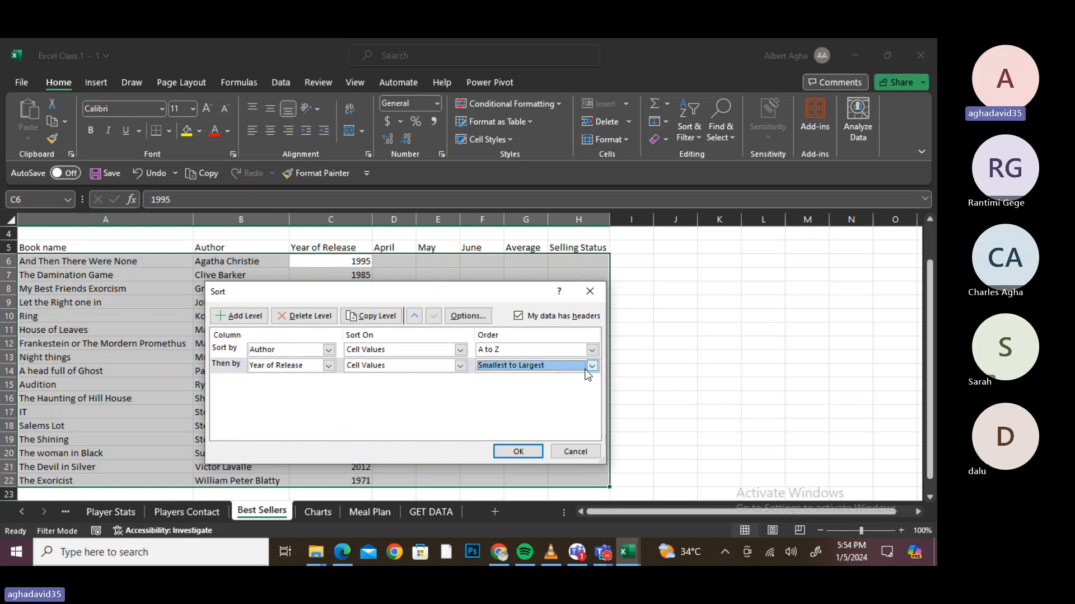
pyautogui.click(586, 370)
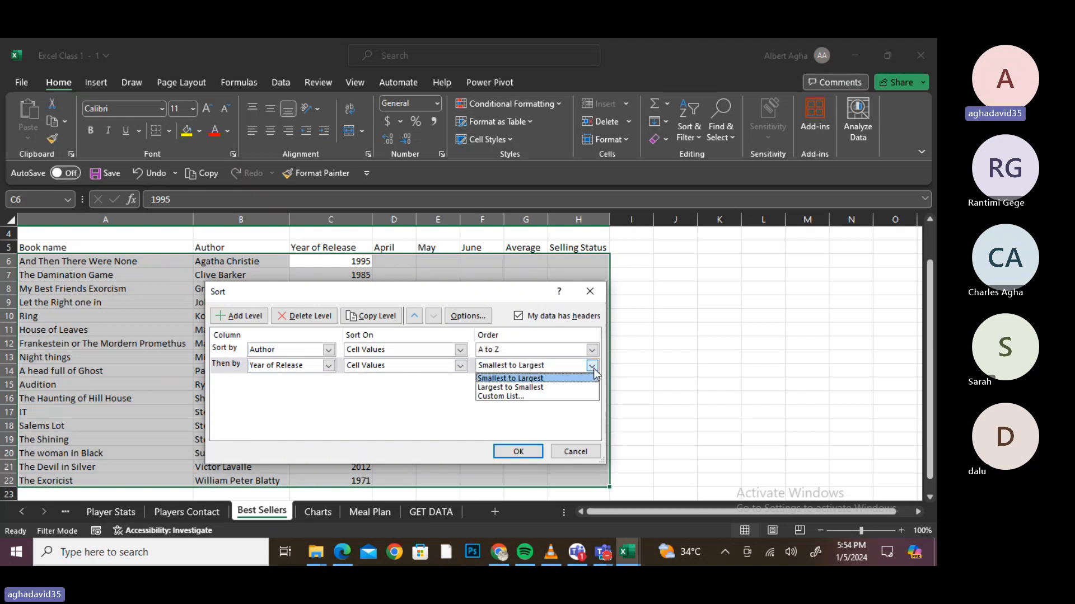
pyautogui.click(566, 385)
pyautogui.click(518, 452)
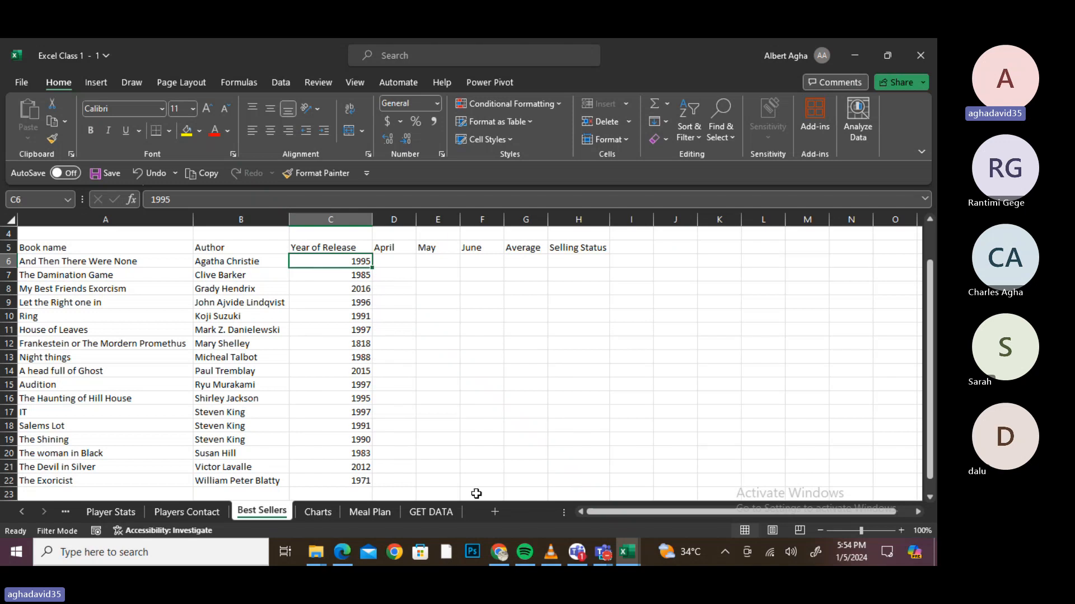
# - Scroll the MO-200 PDF to the page 2 table objectives, then show Excel's window previews
pyautogui.moveTo(342, 552)
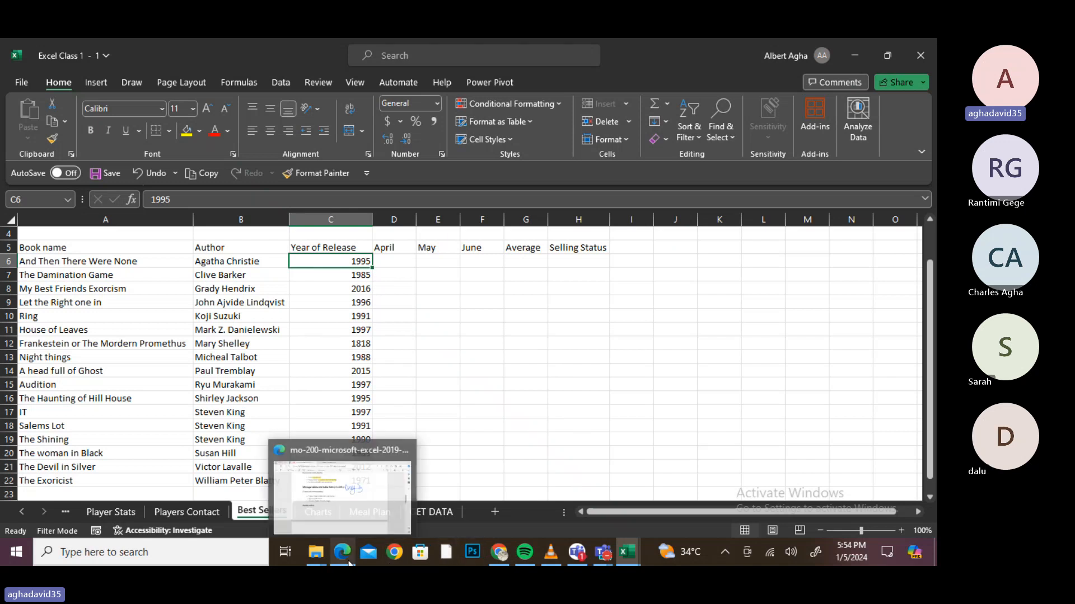
pyautogui.click(414, 441)
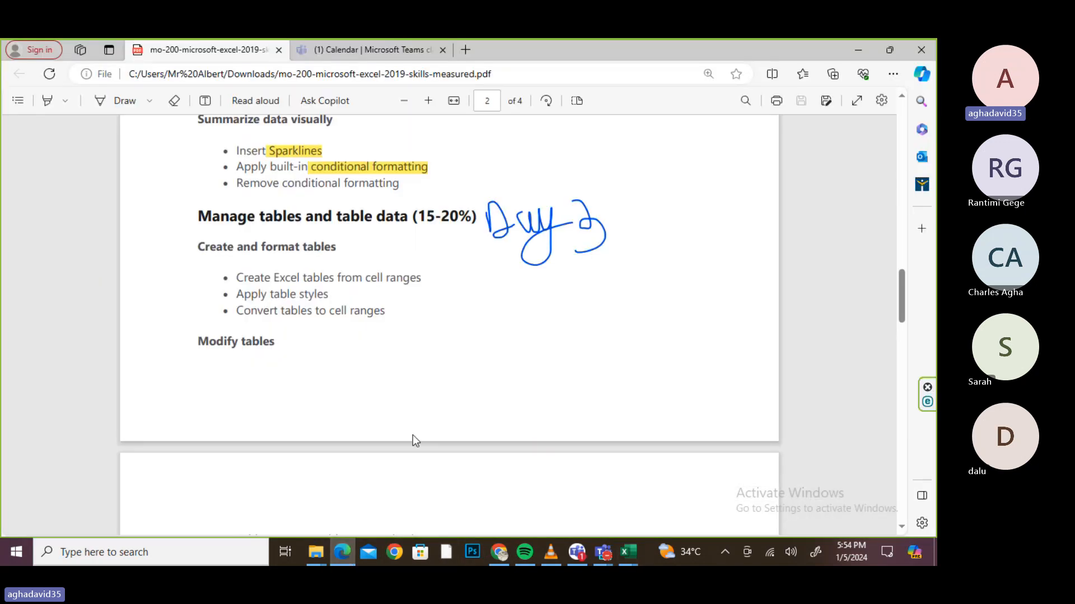
pyautogui.scroll(15, 447, 325)
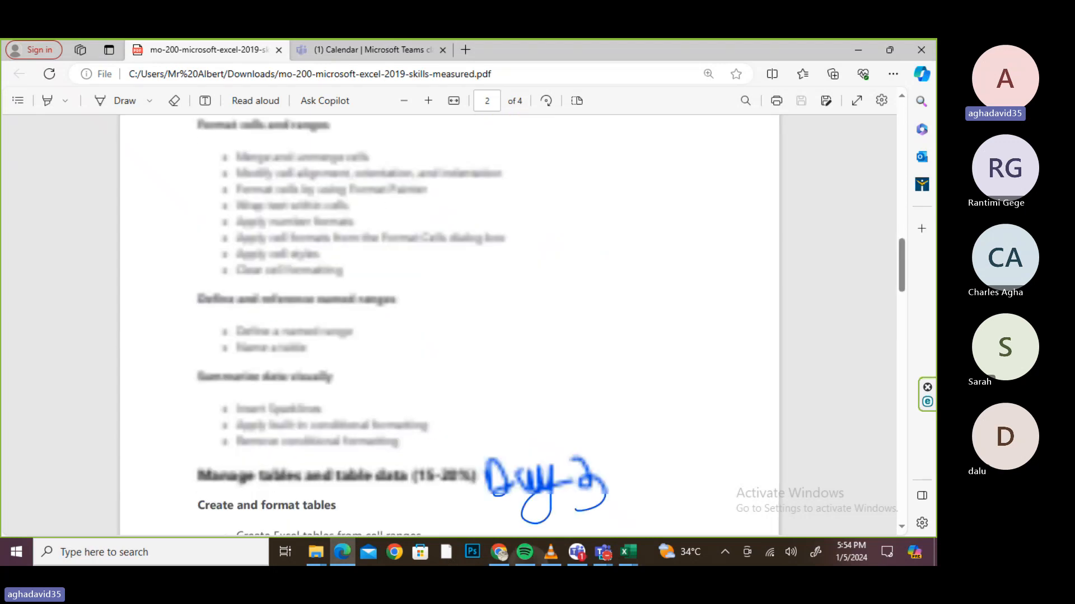
pyautogui.scroll(-5, 447, 325)
pyautogui.scroll(-13, 508, 383)
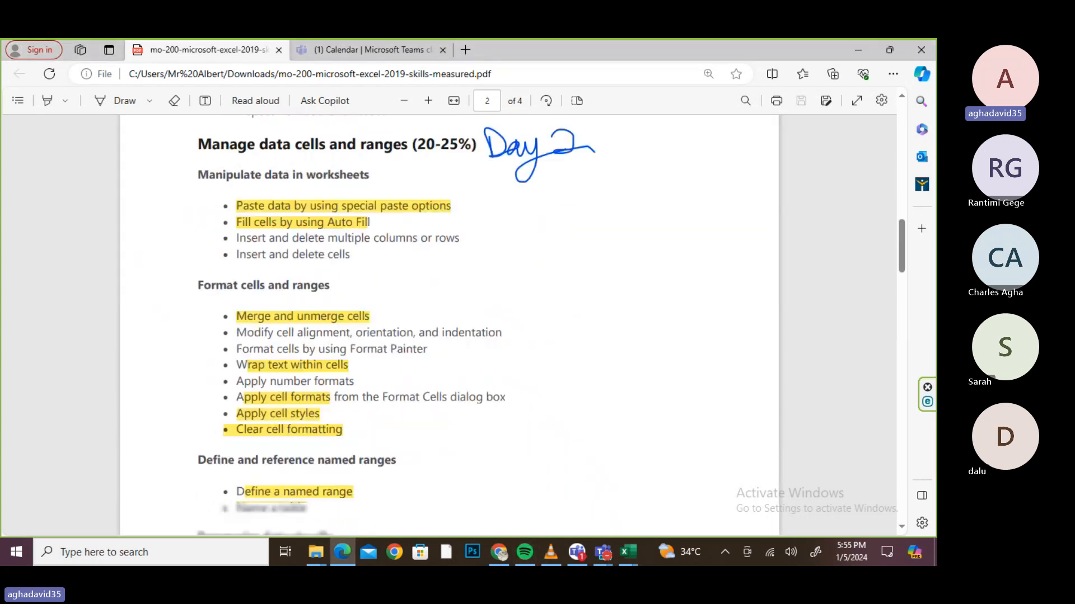
pyautogui.scroll(3, 502, 336)
pyautogui.scroll(-3, 501, 313)
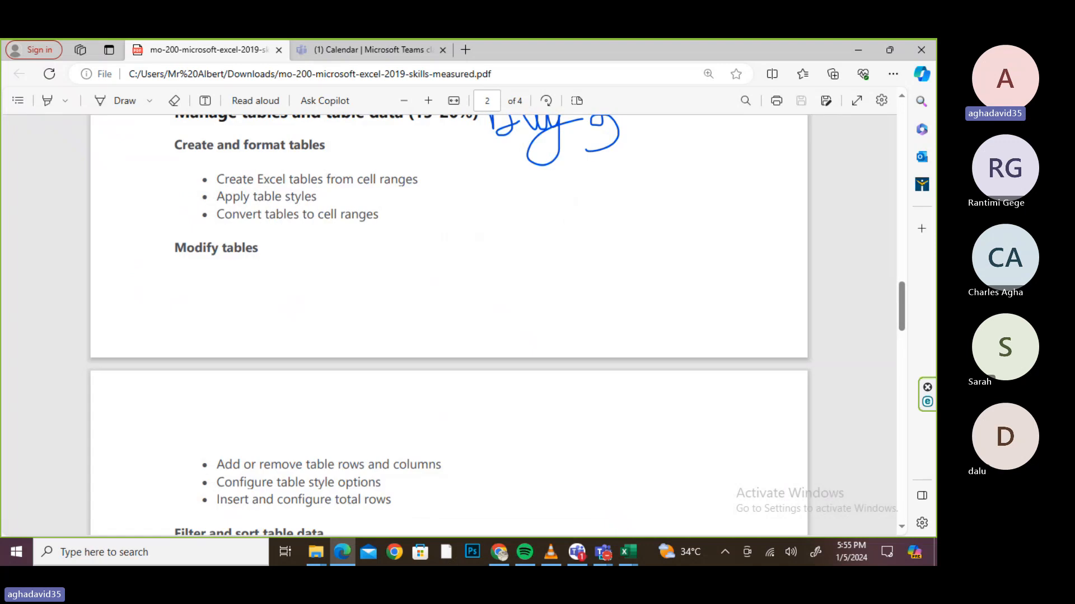
pyautogui.scroll(-5, 448, 325)
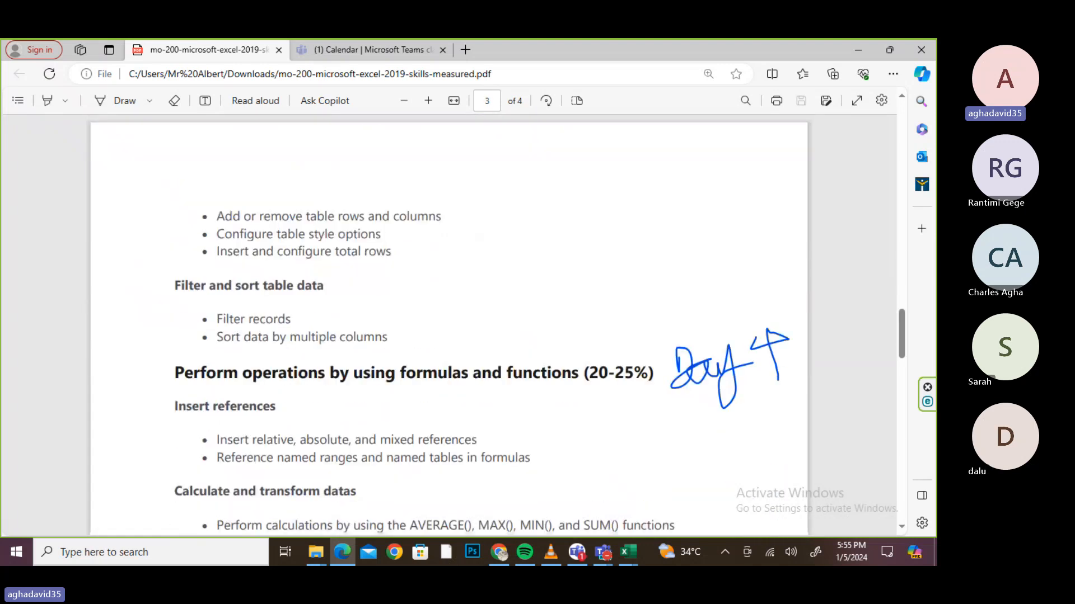
pyautogui.scroll(1, 493, 325)
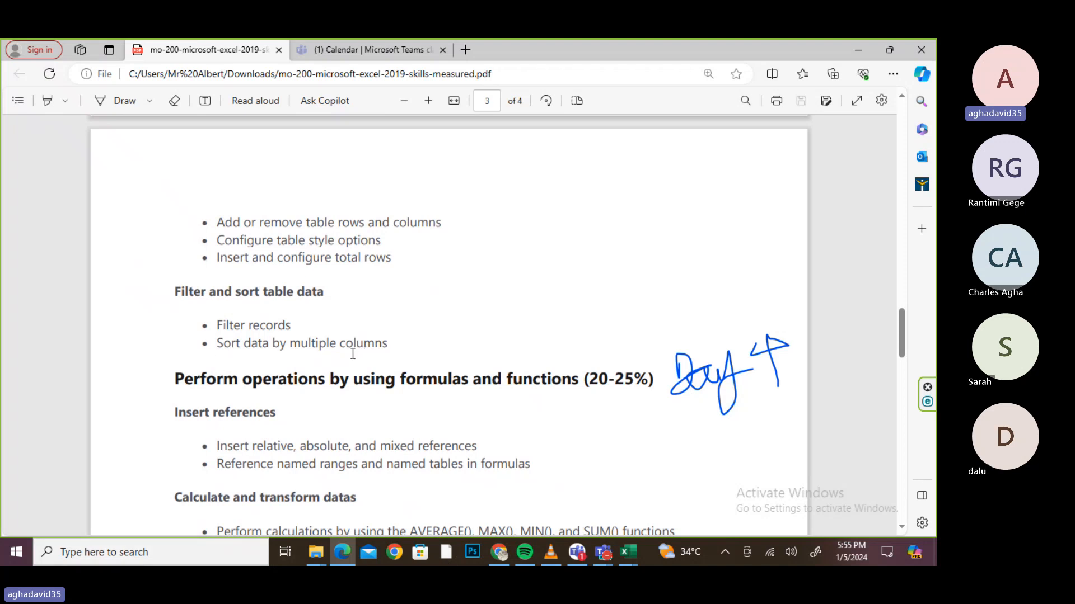
pyautogui.scroll(3, 447, 325)
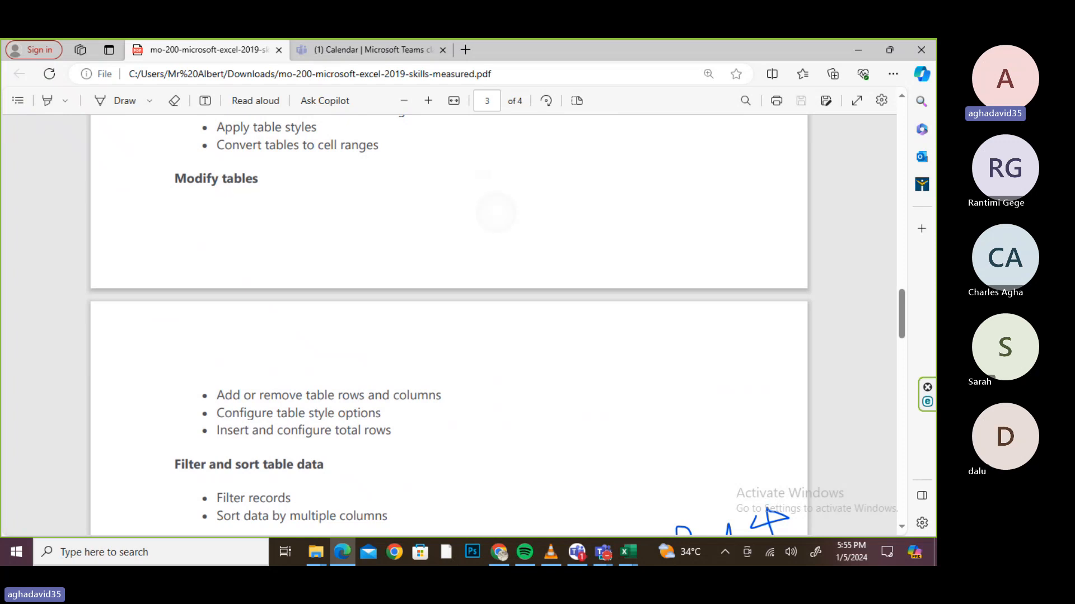
pyautogui.scroll(1, 448, 324)
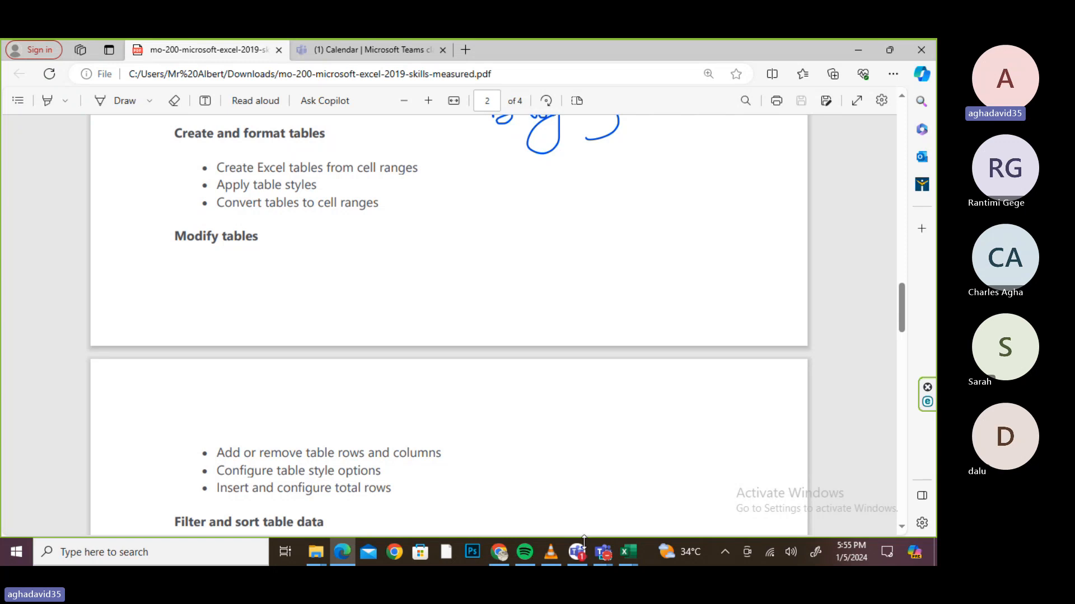
pyautogui.click(632, 551)
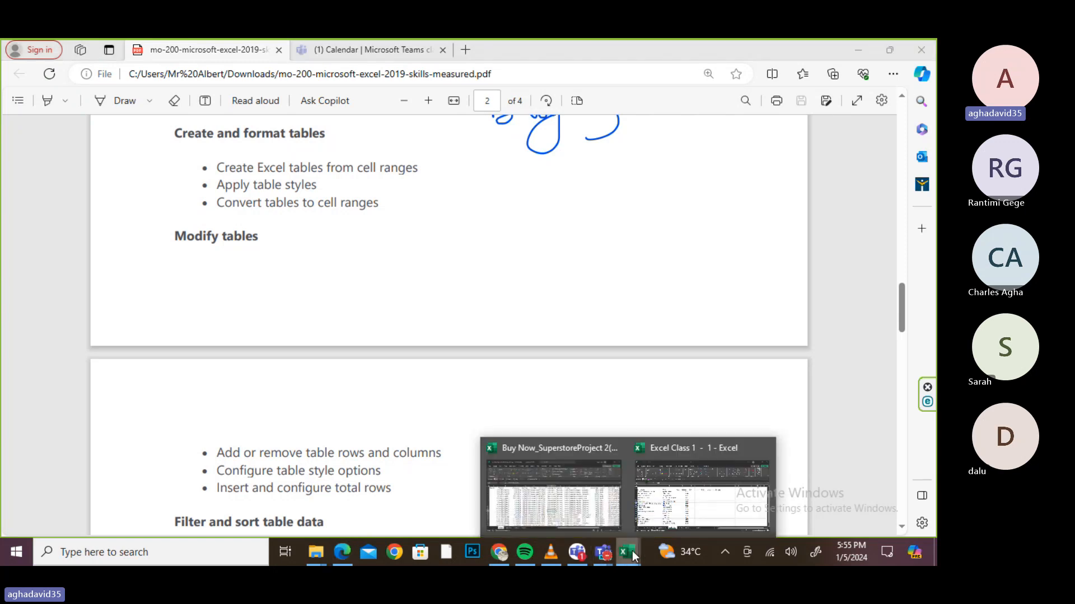
# - In Excel Class 1, convert the range A5:C22 into a table with headers
pyautogui.click(693, 490)
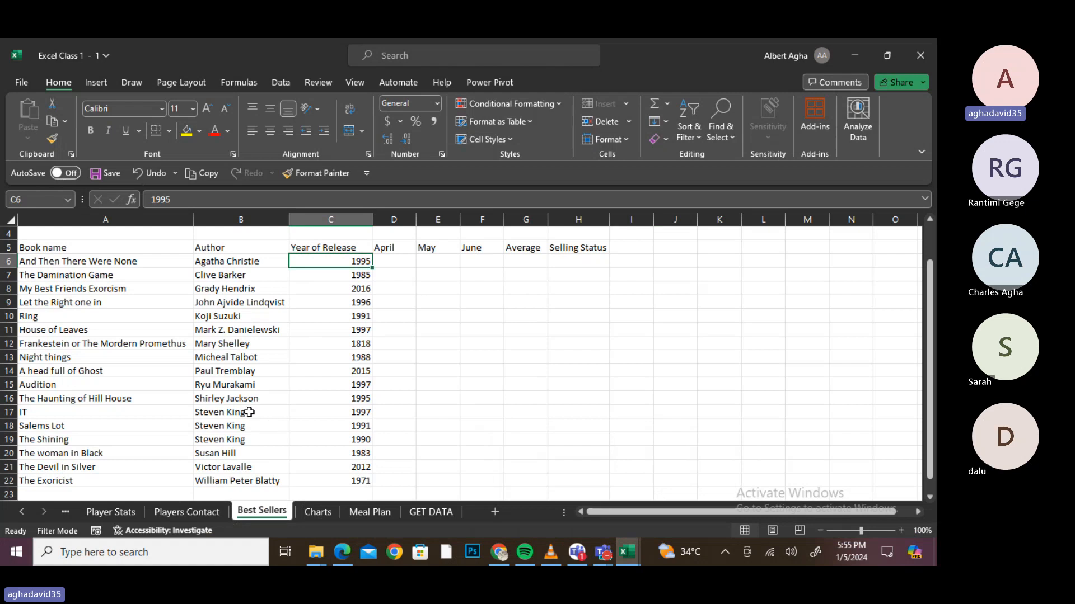
pyautogui.hotkey('ctrl', 'a')
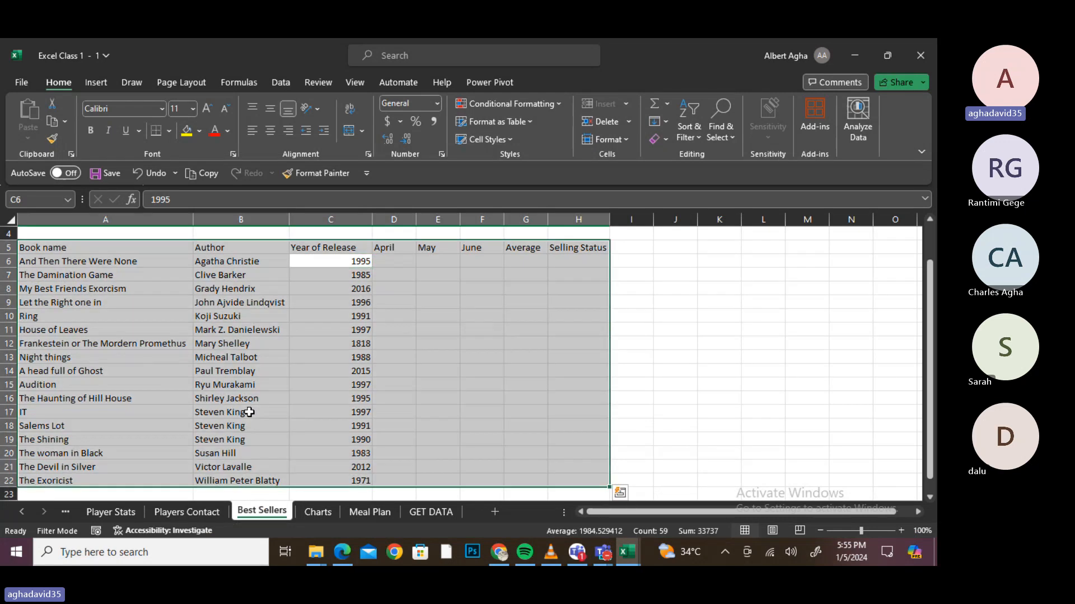
pyautogui.hotkey('ctrl', 't')
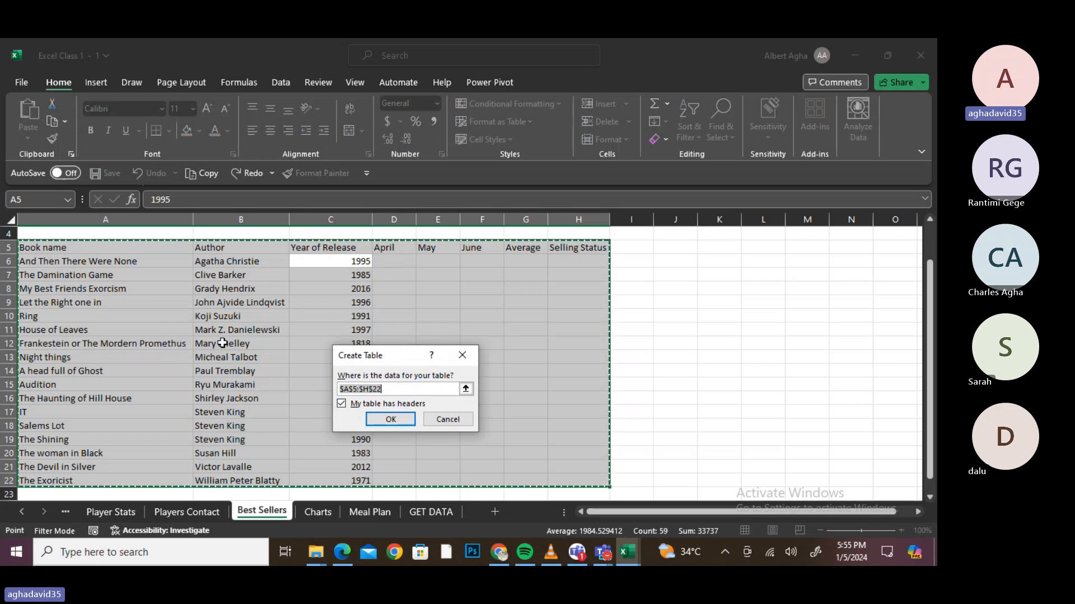
pyautogui.click(465, 389)
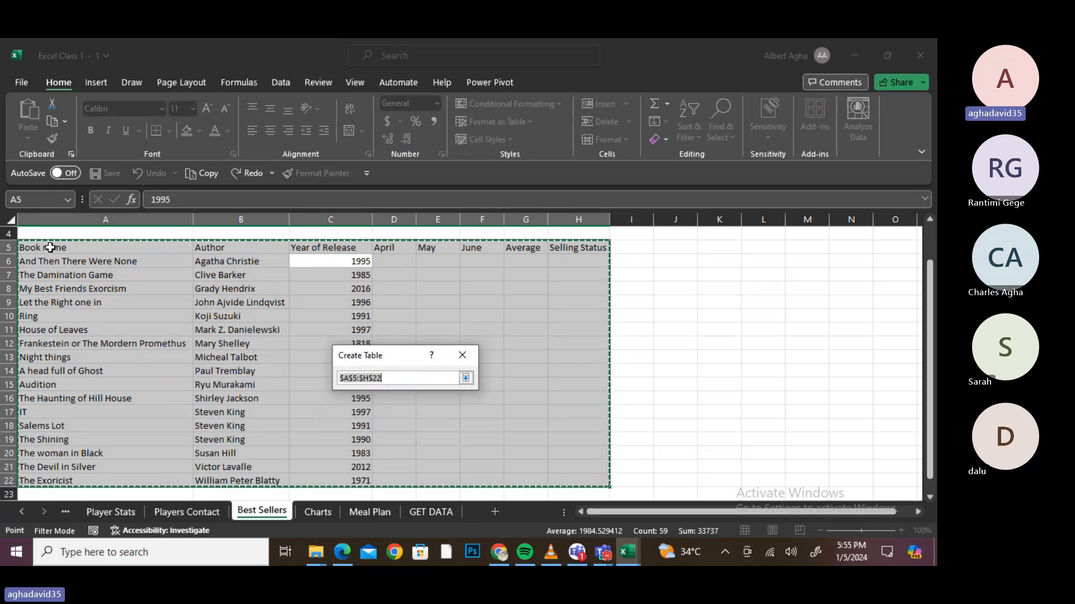
pyautogui.moveTo(51, 247); pyautogui.dragTo(300, 475)
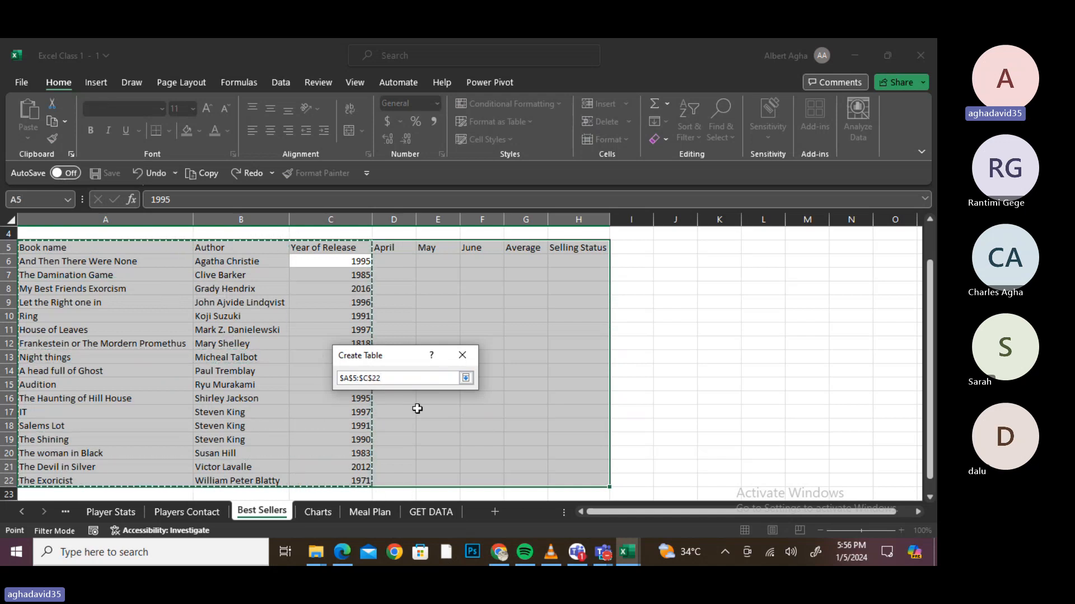
pyautogui.click(466, 378)
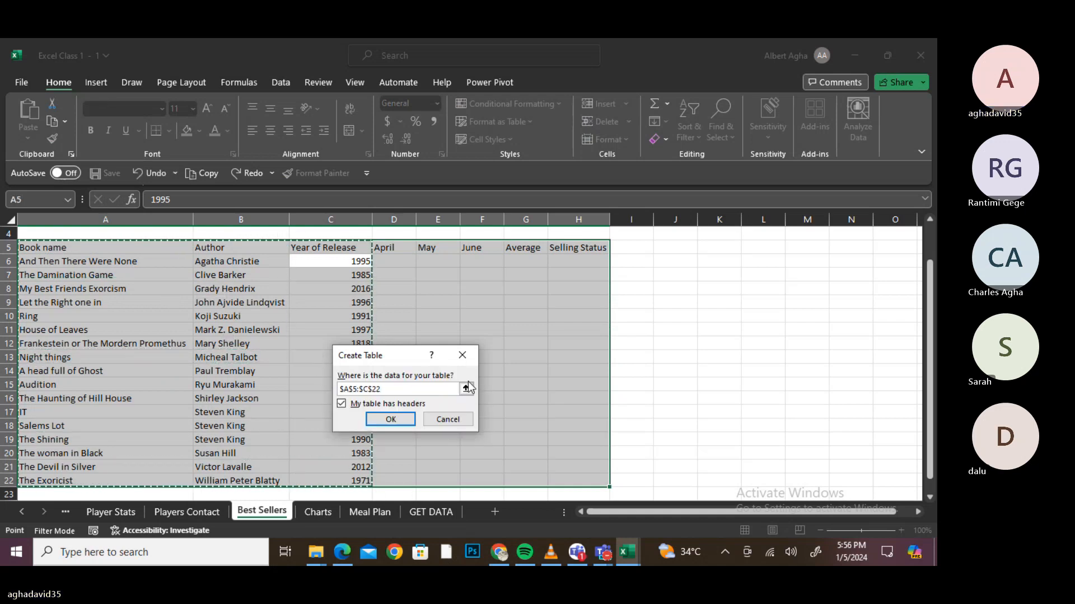
pyautogui.click(392, 420)
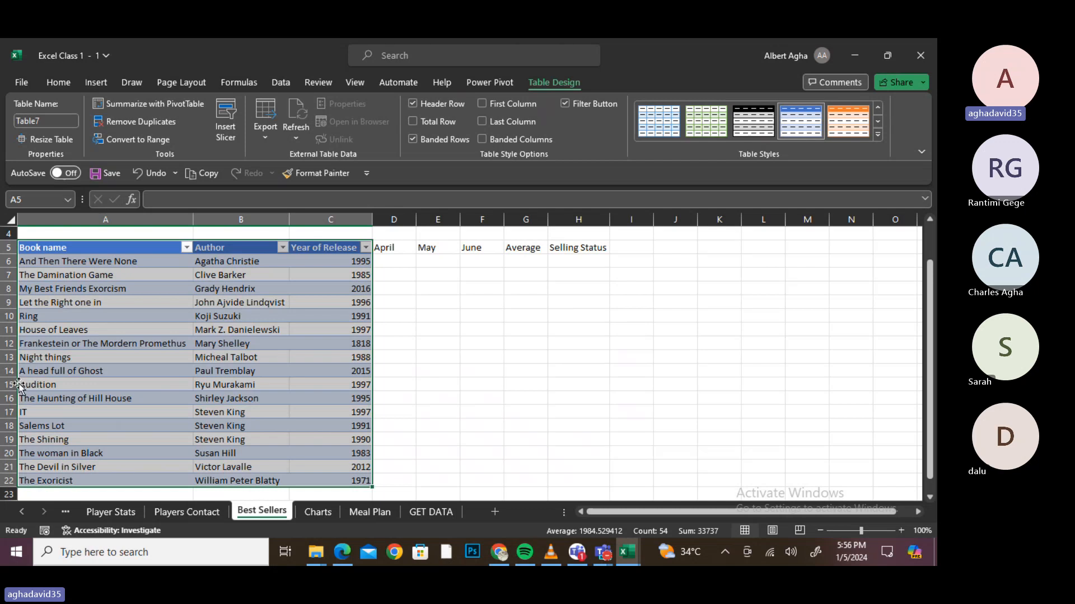
pyautogui.click(35, 395)
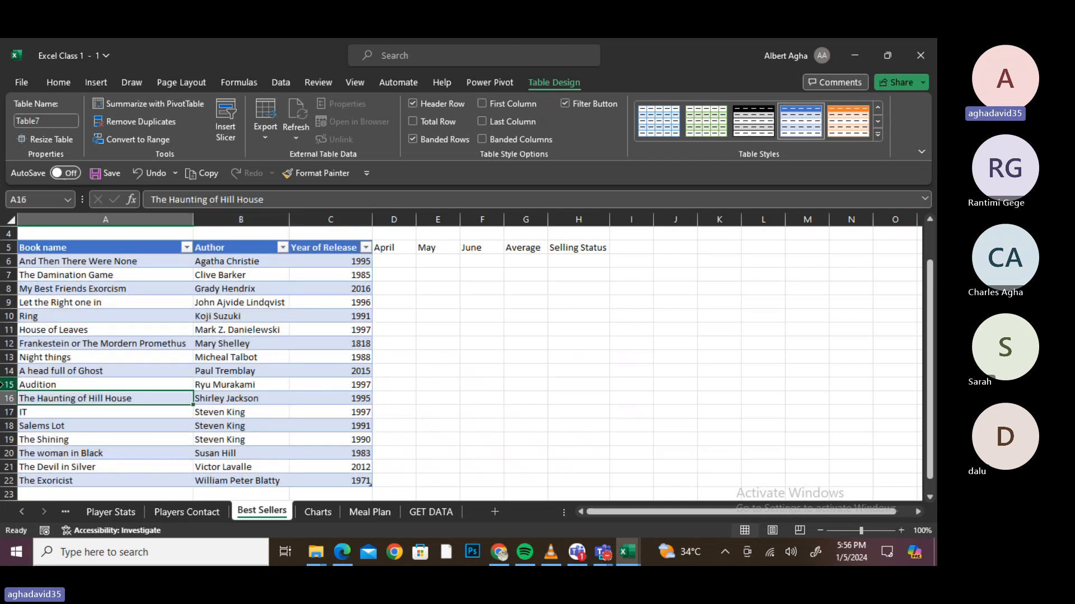
# - Insert an empty Column1 to the left of the Author column
pyautogui.click(2, 384)
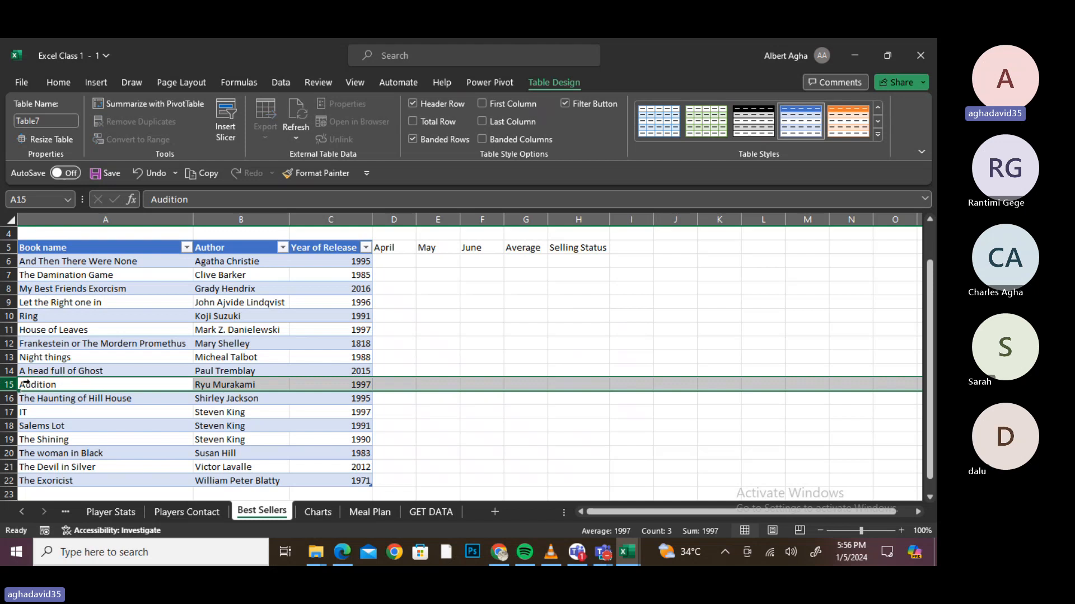
pyautogui.click(263, 368)
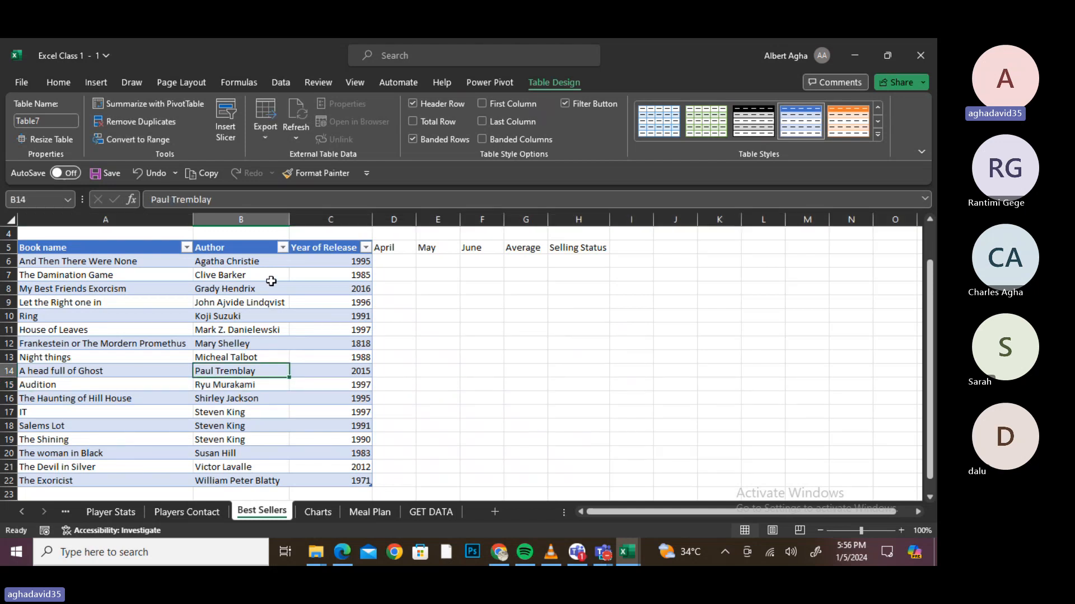
pyautogui.click(248, 214)
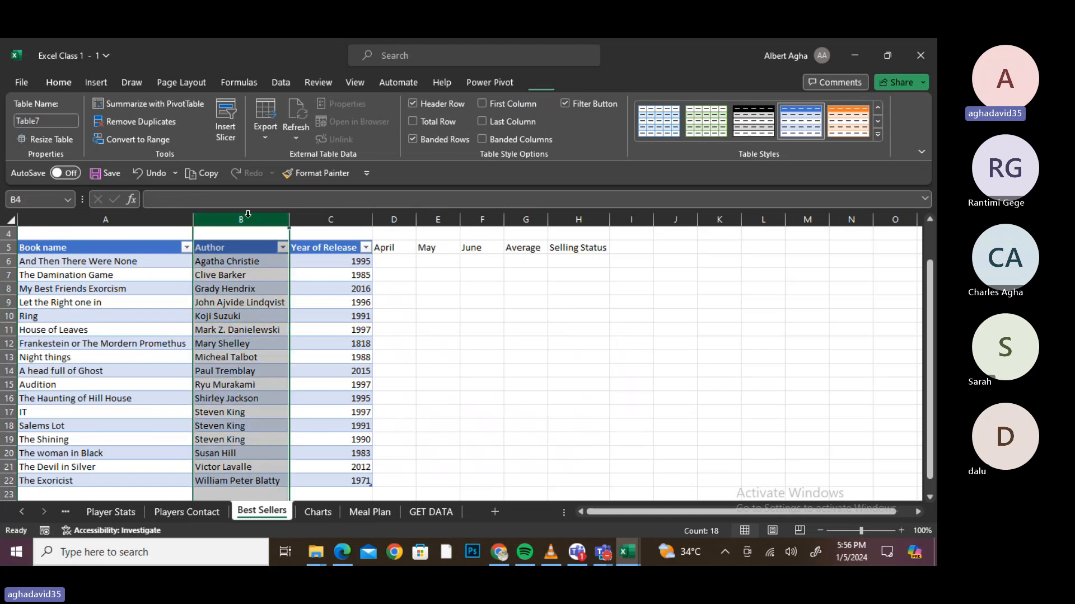
pyautogui.rightClick(247, 217)
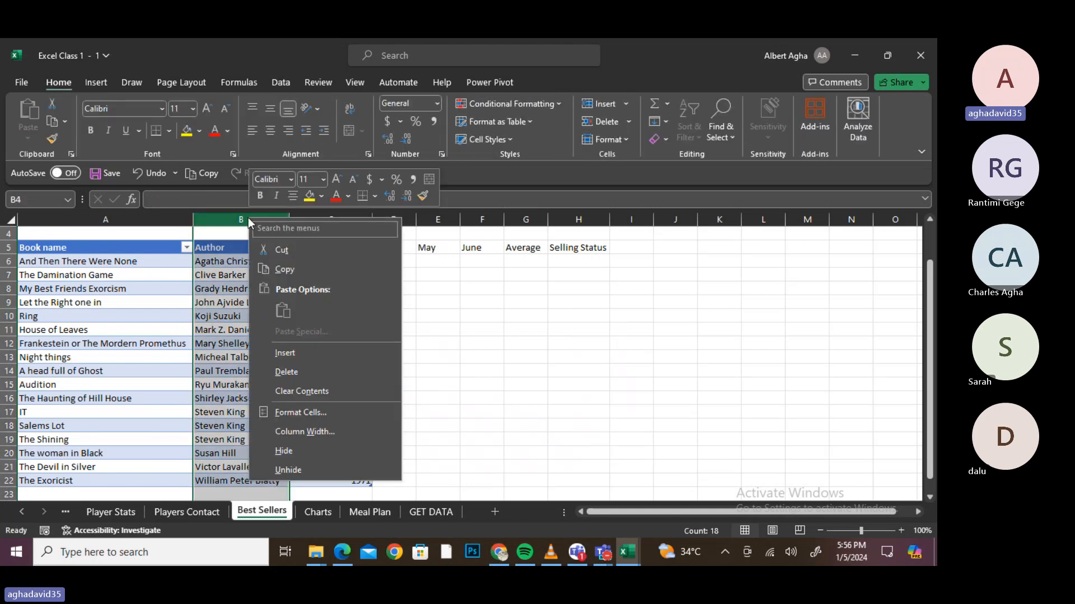
pyautogui.click(303, 356)
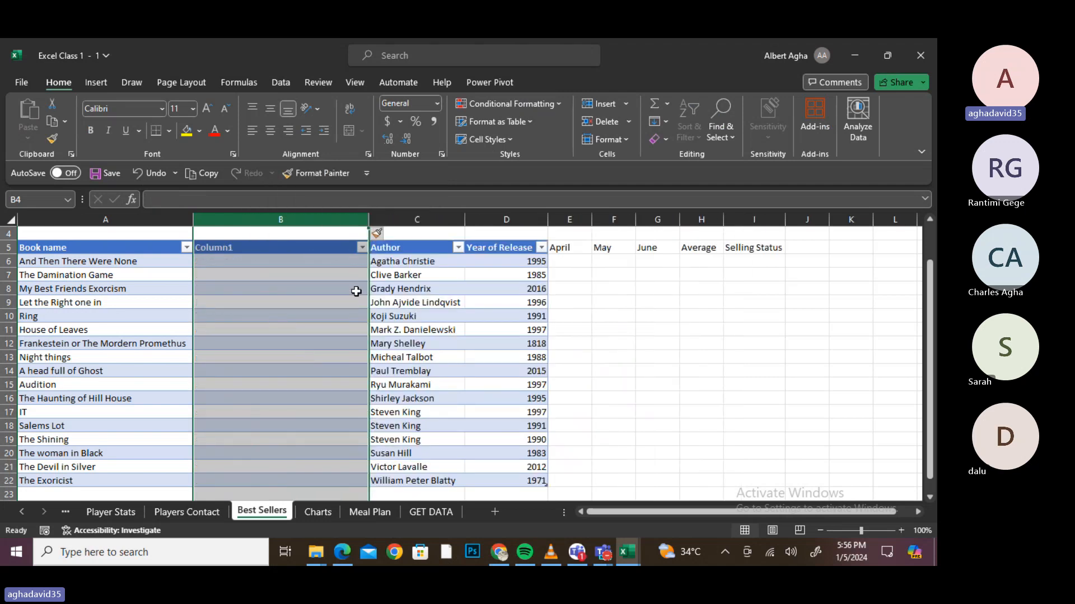
# - Insert a blank table row 14 between Night things and A head full of Ghost
pyautogui.rightClick(6, 371)
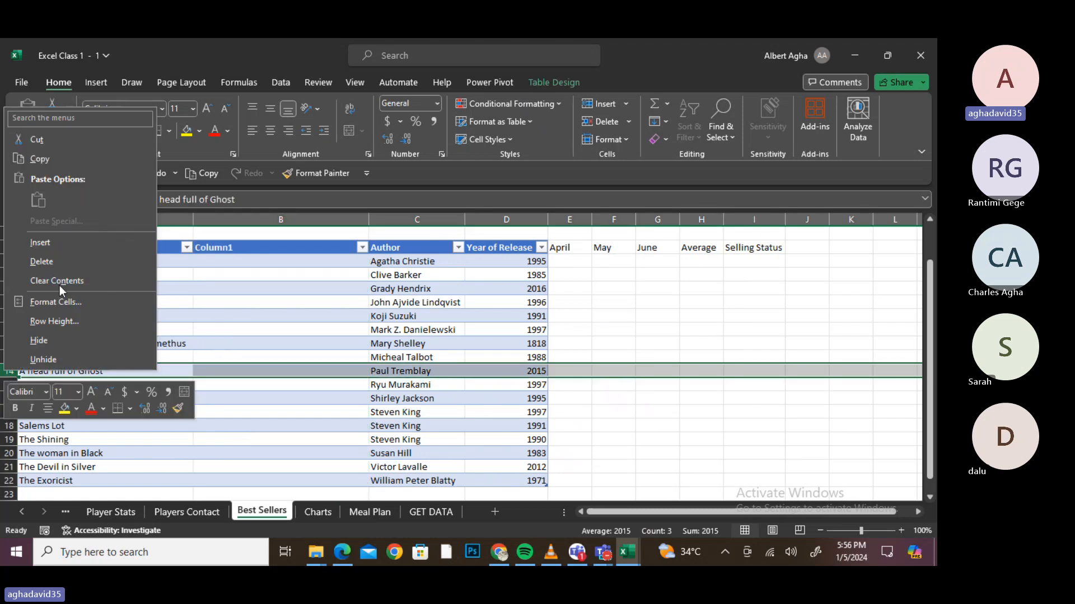
pyautogui.click(68, 248)
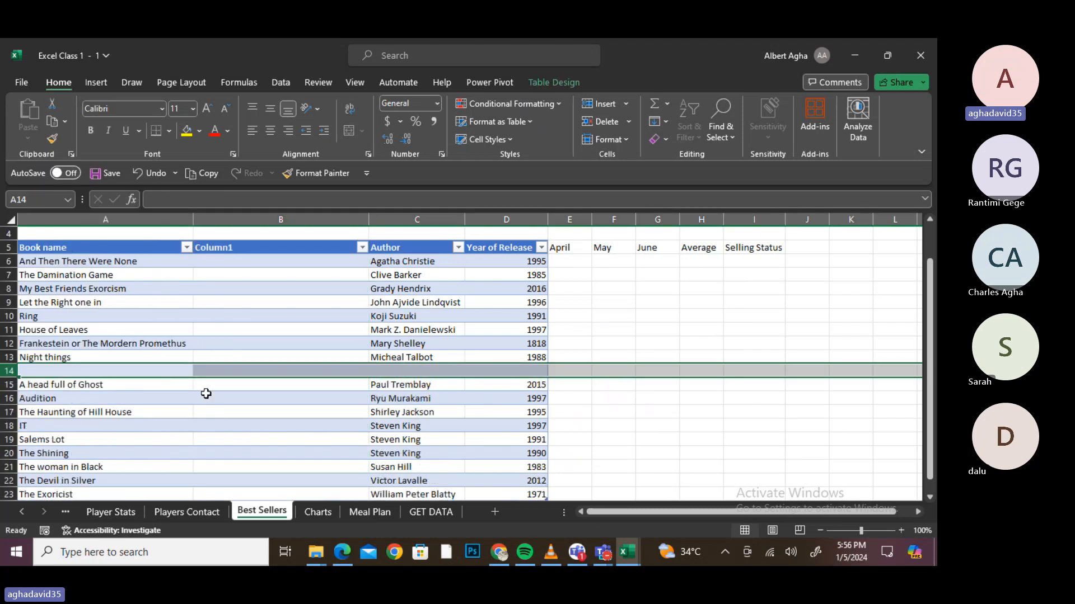
pyautogui.click(255, 422)
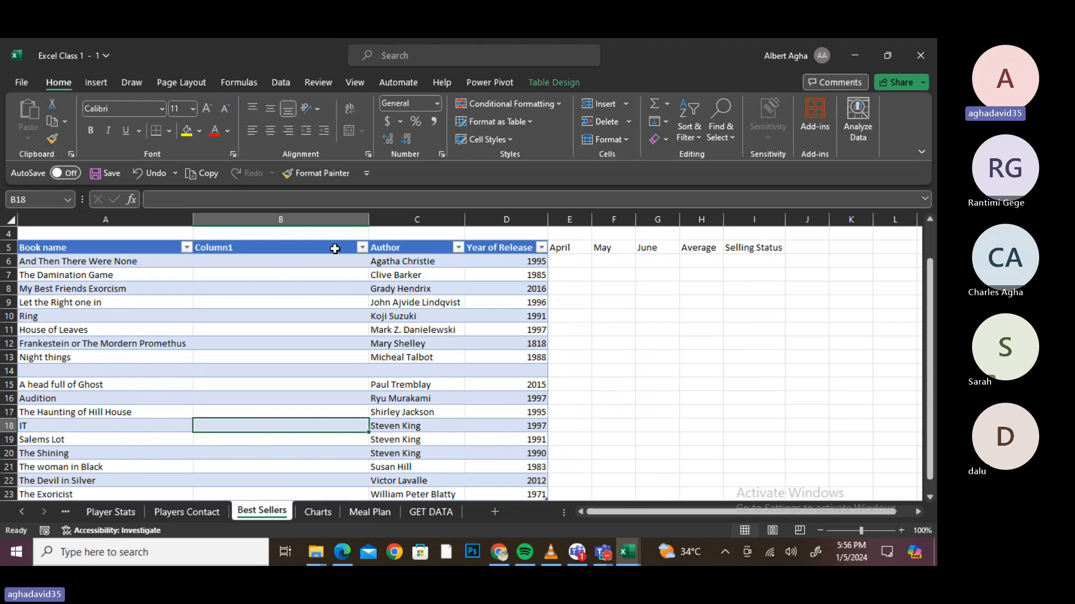
pyautogui.click(336, 248)
# - Rename the Column1 header to 'quantity'
pyautogui.doubleClick(255, 248)
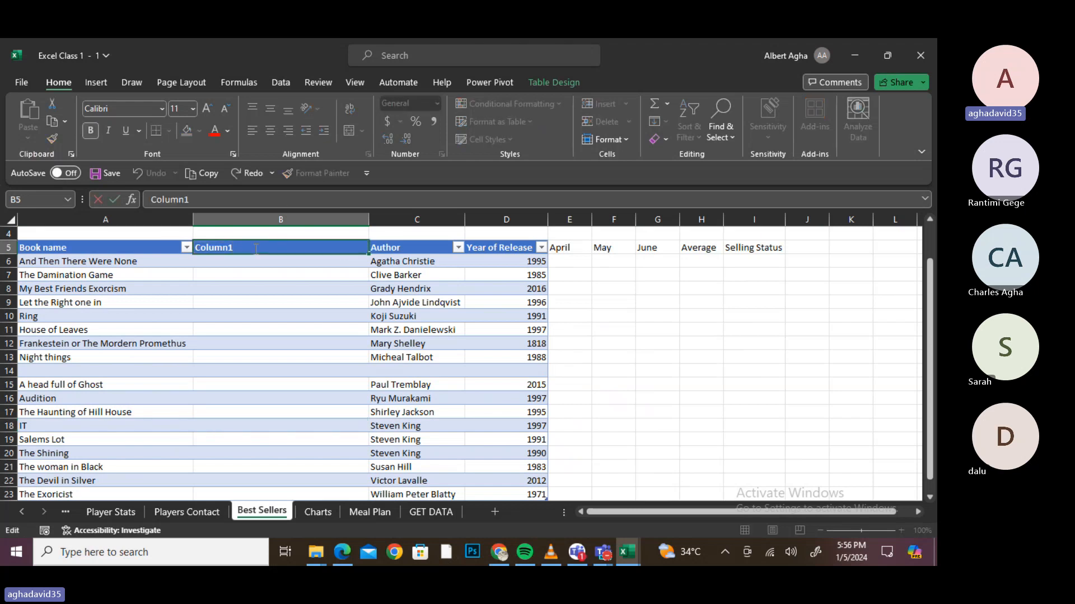
pyautogui.press('BackSpace')
pyautogui.press('BackSpace')
pyautogui.press('BackSpace')
pyautogui.press('BackSpace')
pyautogui.press('BackSpace')
pyautogui.press('BackSpace')
pyautogui.write('quantity')
pyautogui.press('Return')
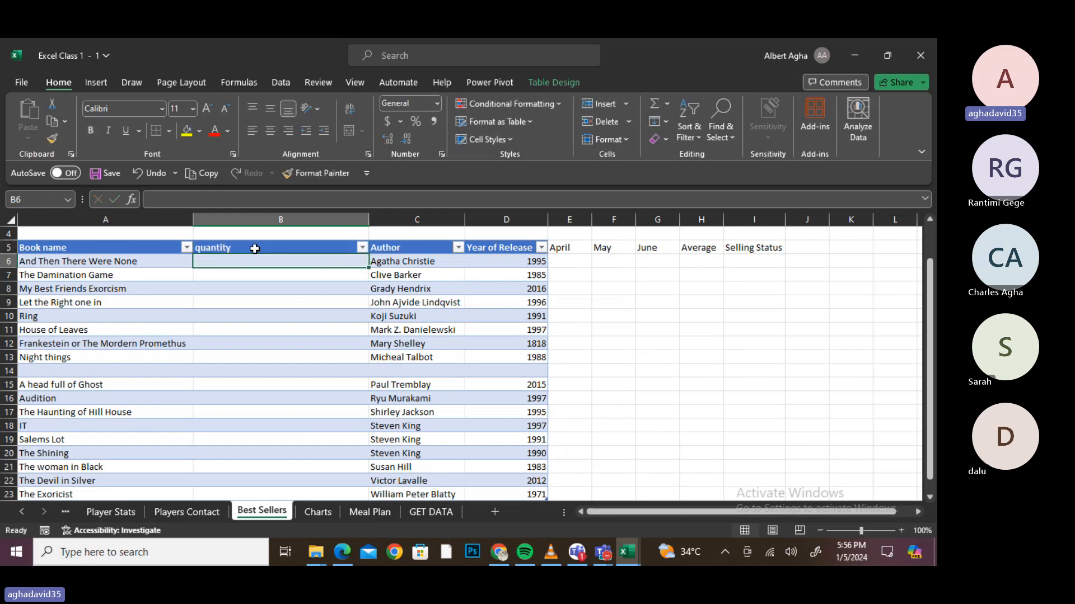
# - Enter =RANDBETWEEN(10,20) in B6 so the whole quantity column fills
pyautogui.press('Down')
pyautogui.press('Up')
pyautogui.write('=')
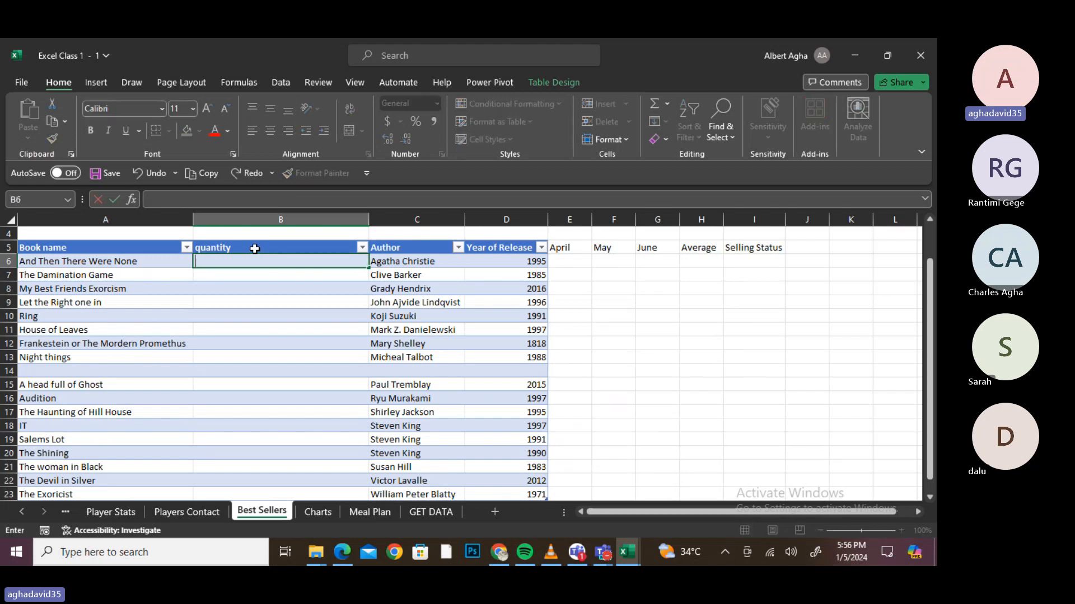
pyautogui.write('ra')
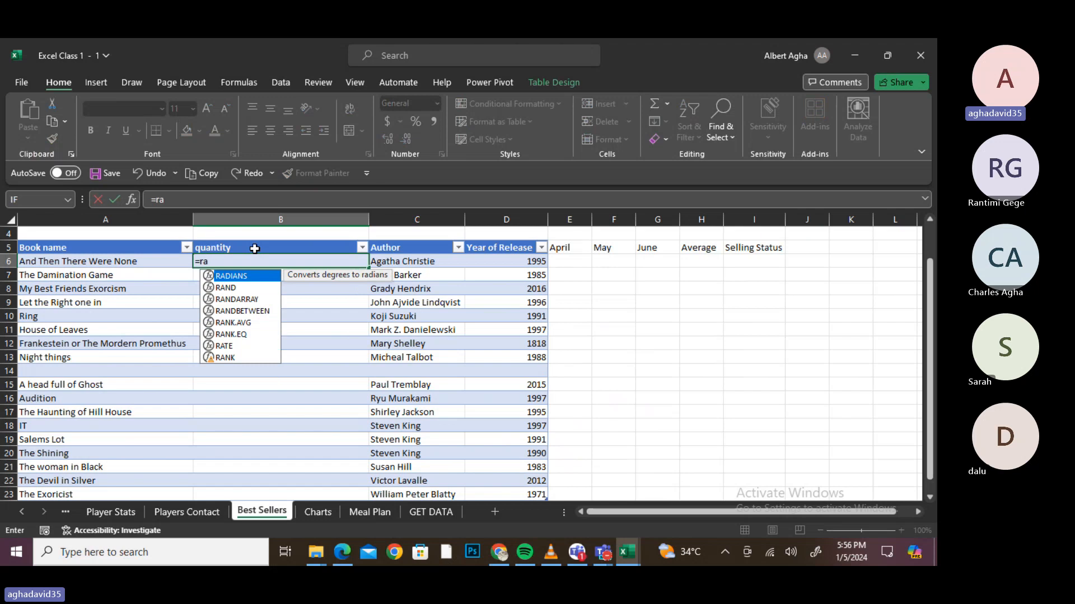
pyautogui.write('ndbet')
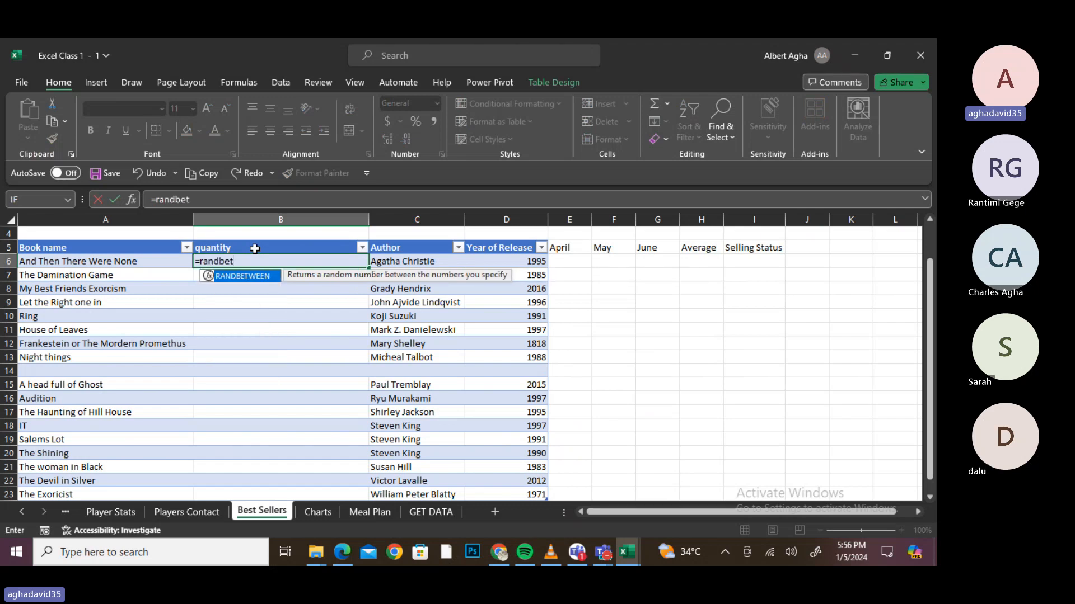
pyautogui.press('Tab')
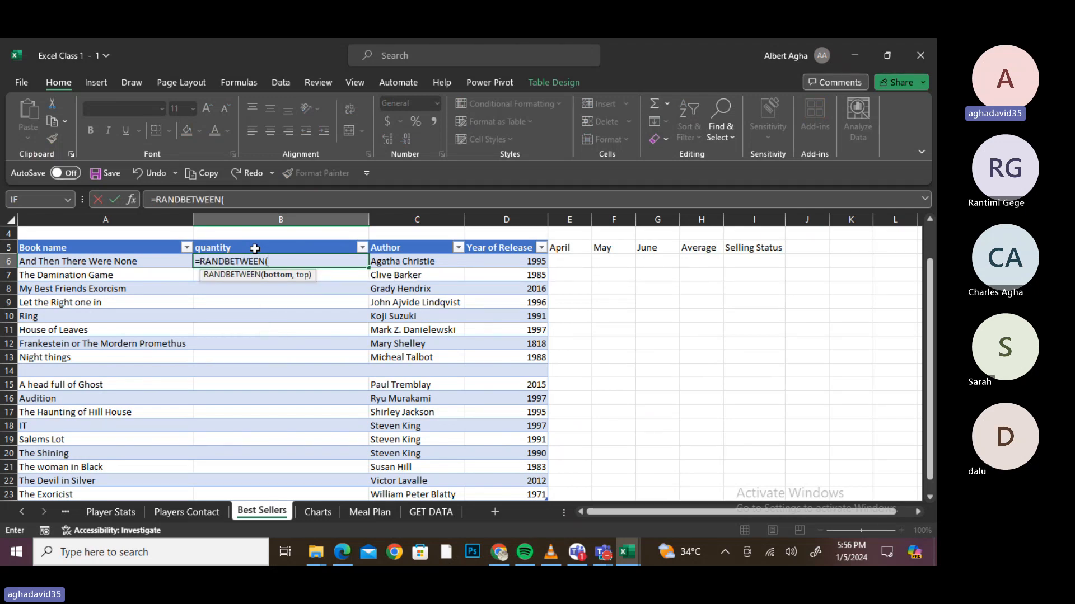
pyautogui.write('10,20)')
pyautogui.press('Return')
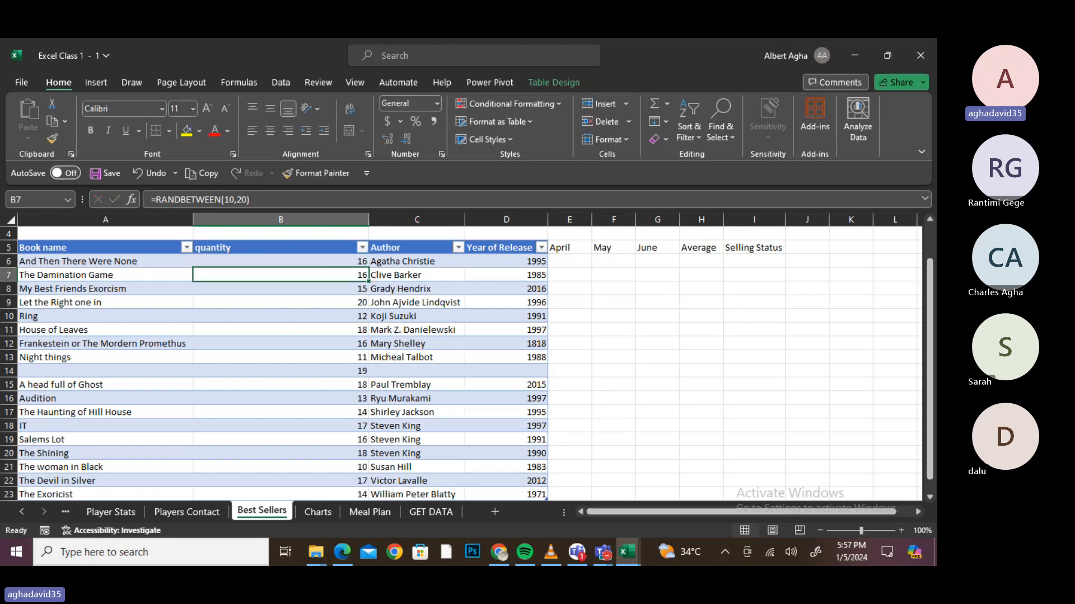
pyautogui.scroll(-3, 254, 249)
pyautogui.scroll(4, 254, 249)
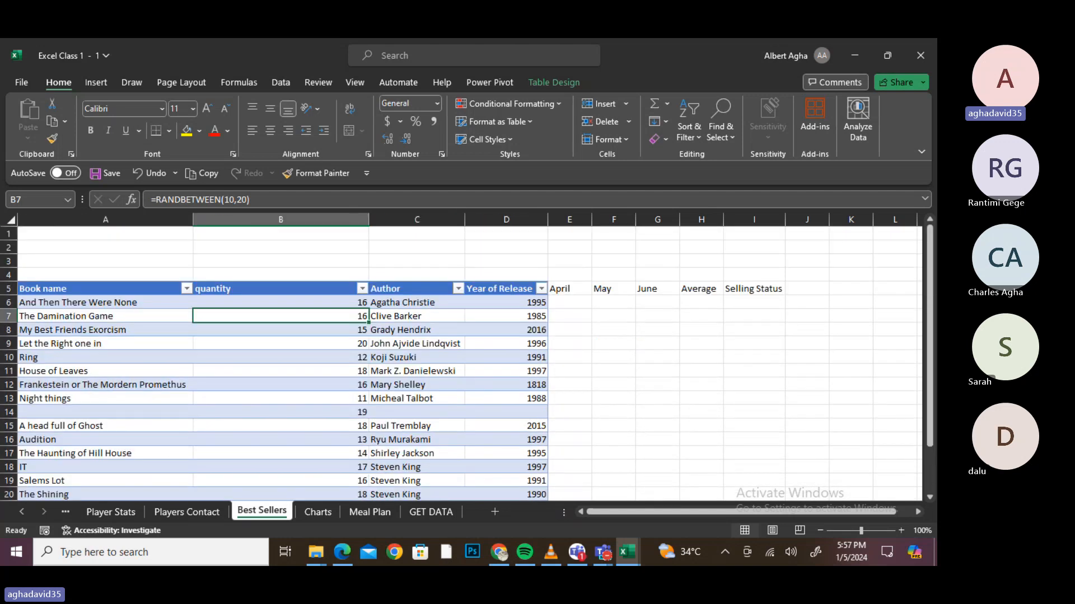
pyautogui.scroll(-2, 462, 364)
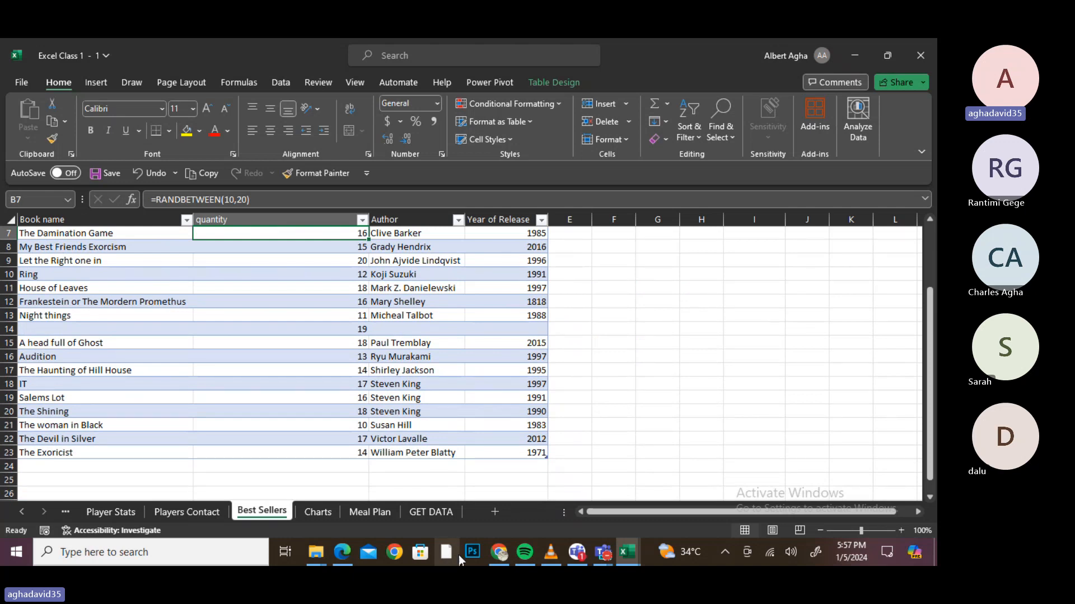
# - Scroll through the MO-200 PDF's table and chart topics, then bring the Teams meeting forward
pyautogui.click(342, 553)
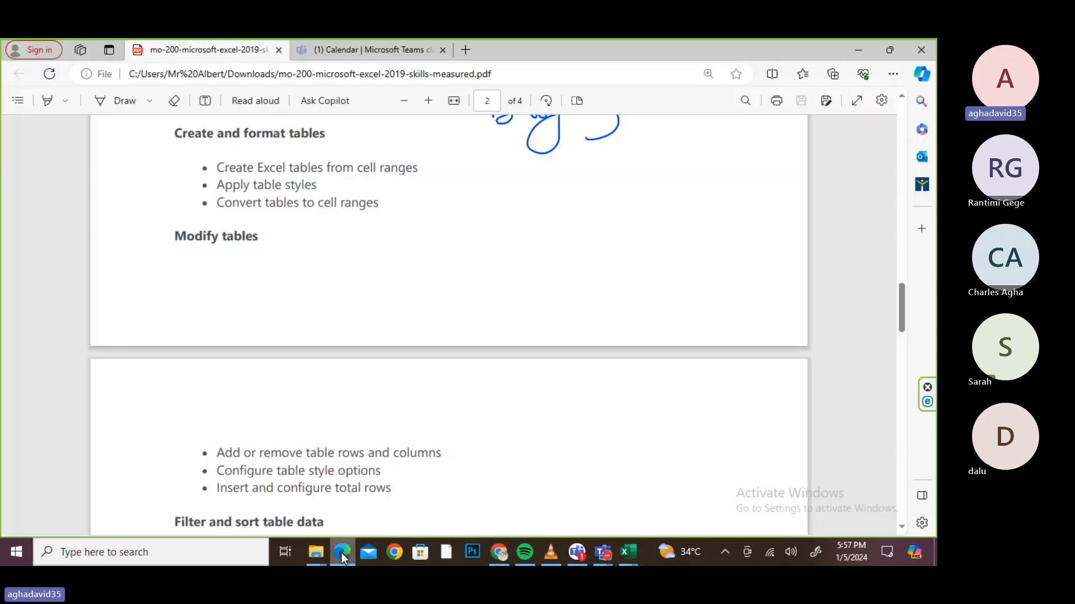
pyautogui.scroll(-2, 447, 325)
pyautogui.scroll(-1, 448, 324)
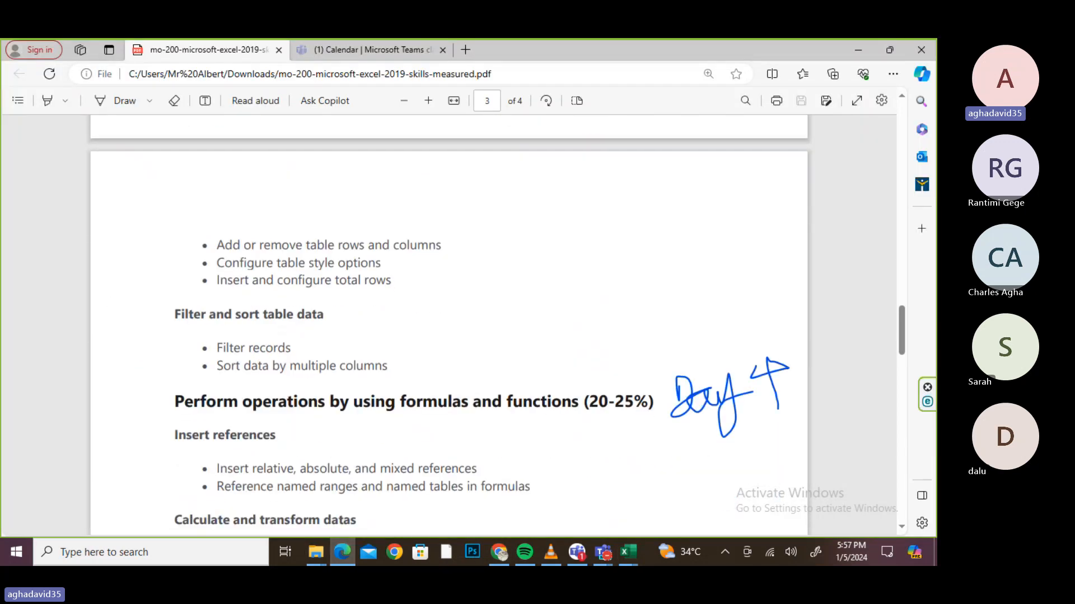
pyautogui.scroll(-10, 448, 324)
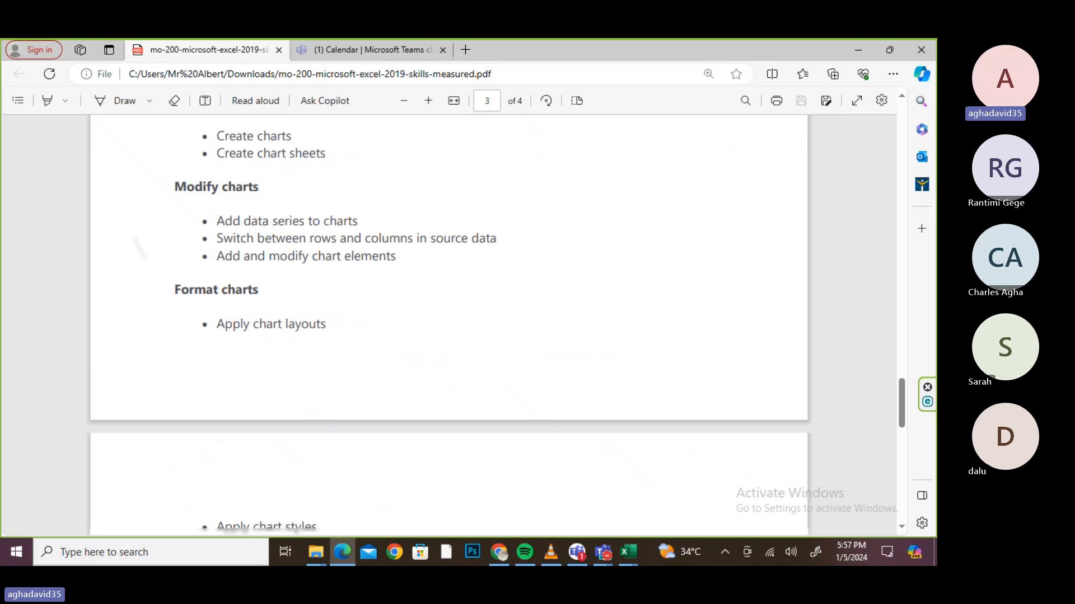
pyautogui.scroll(6, 447, 325)
pyautogui.scroll(-10, 447, 325)
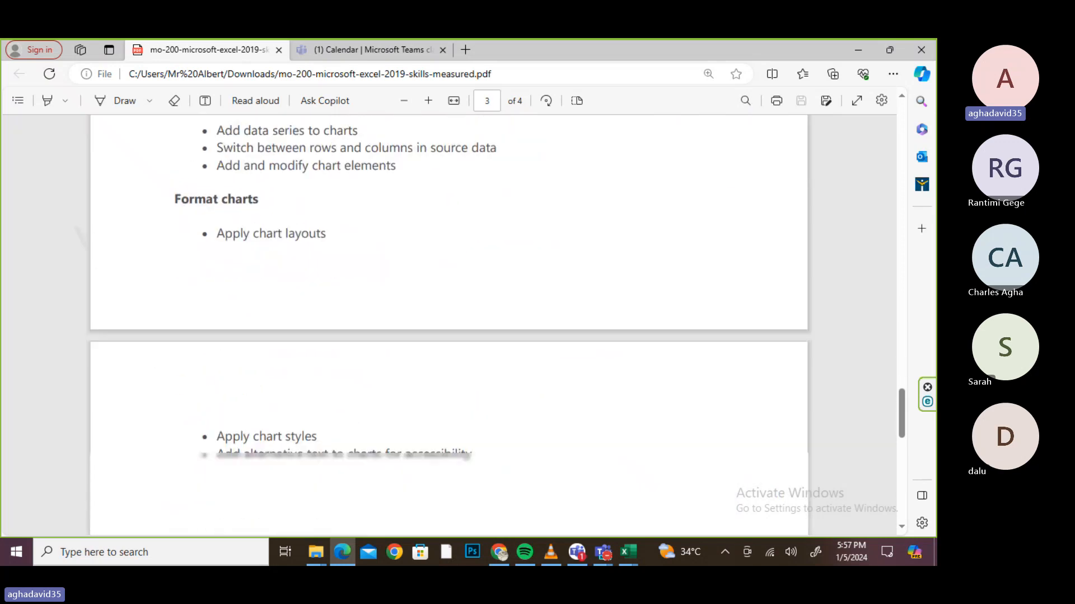
pyautogui.scroll(10, 448, 324)
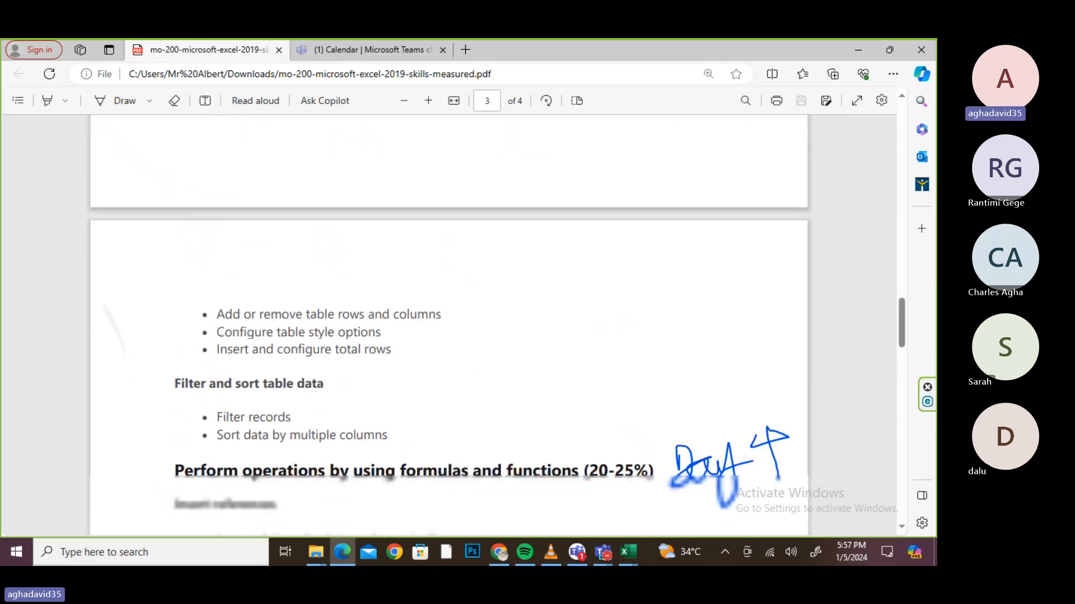
pyautogui.scroll(5, 448, 325)
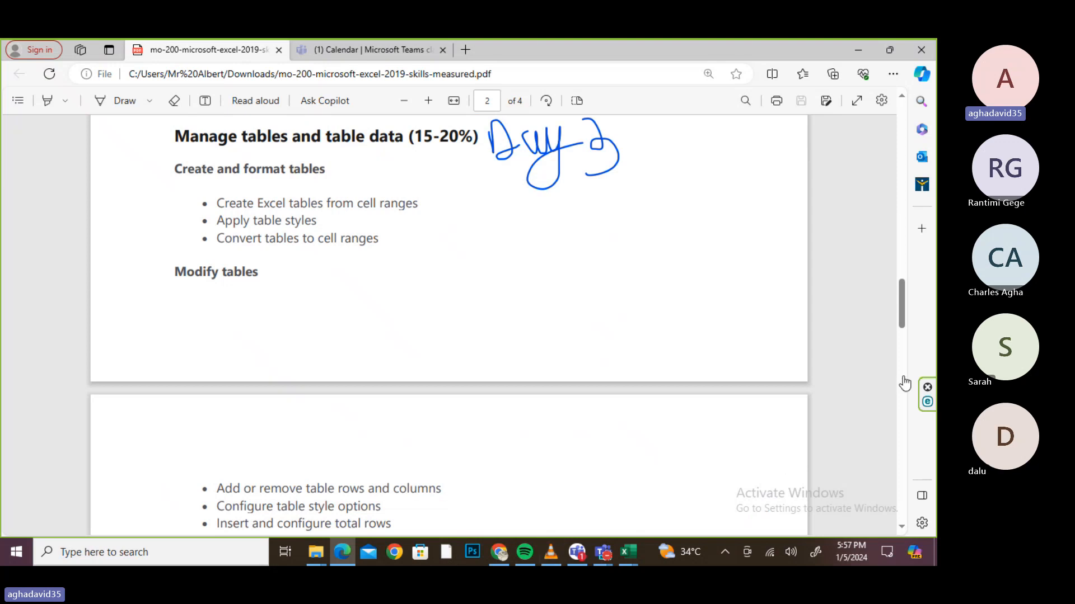
pyautogui.click(901, 358)
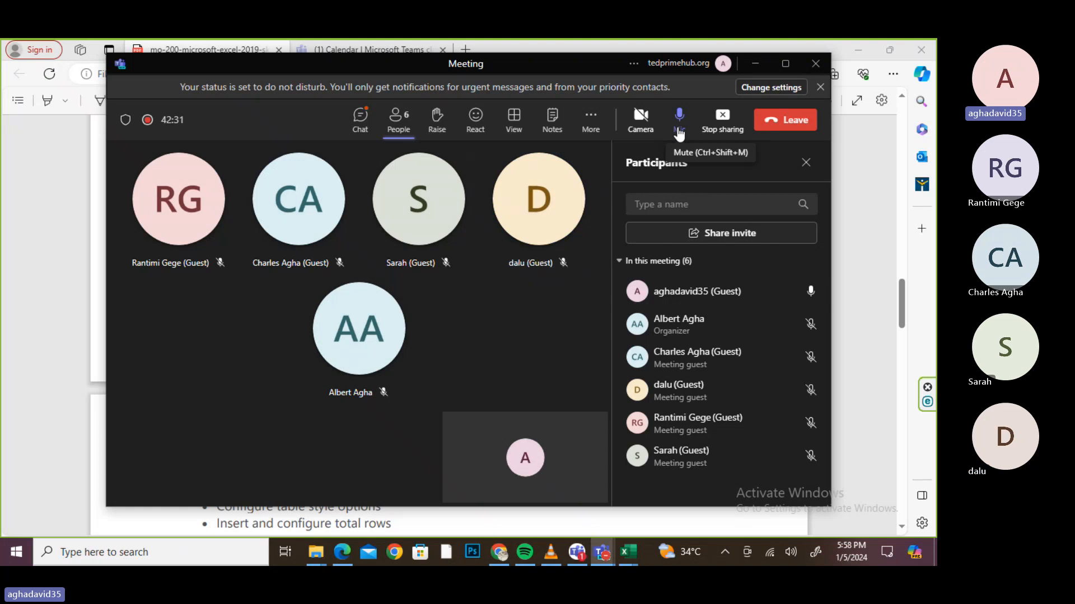
pyautogui.rightClick(7, 551)
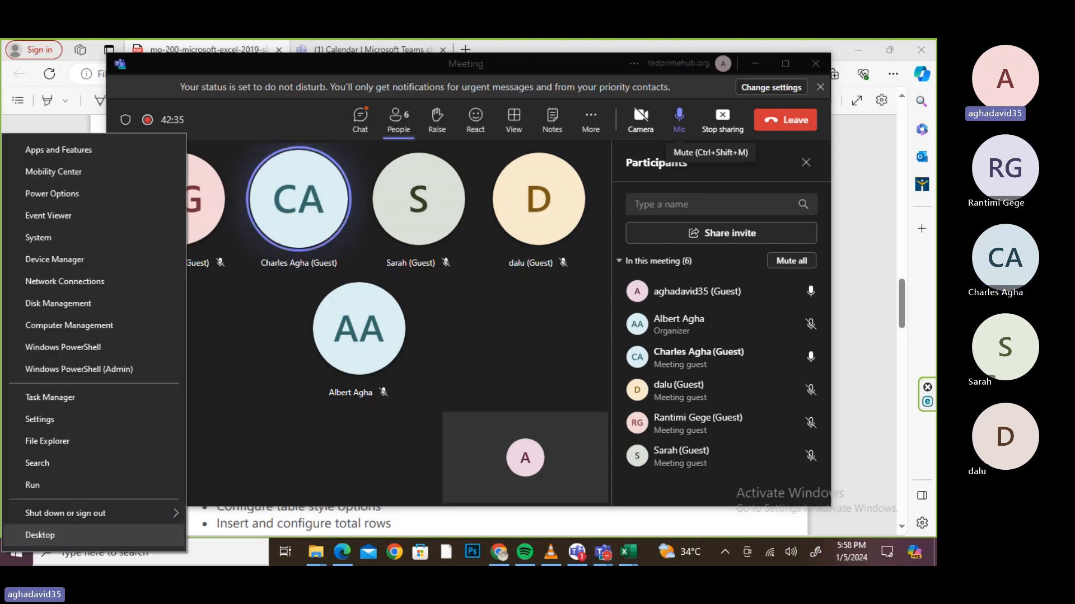
pyautogui.rightClick(6, 553)
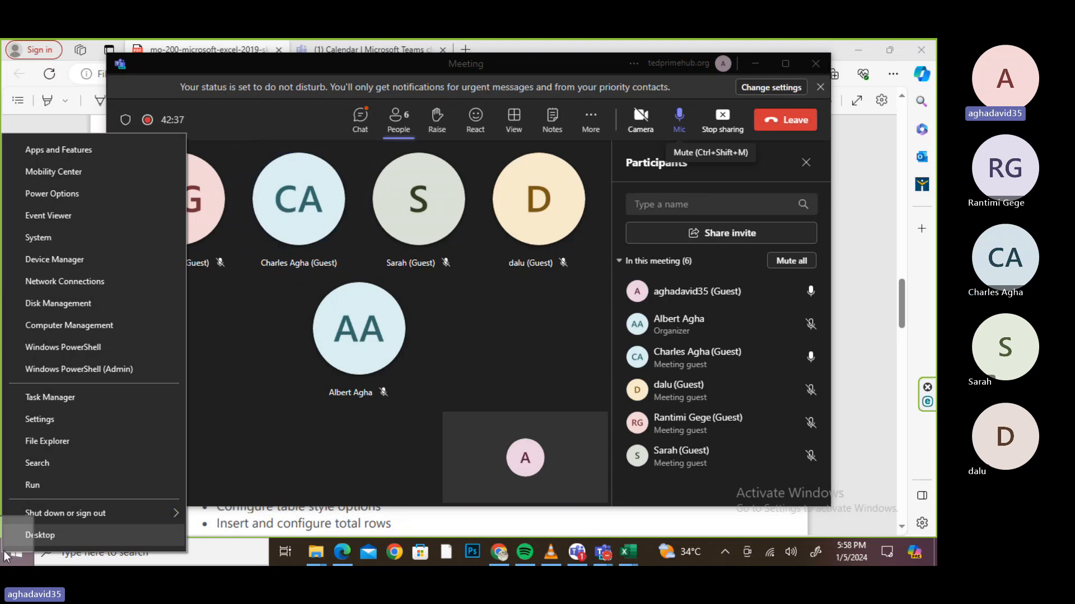
pyautogui.rightClick(6, 555)
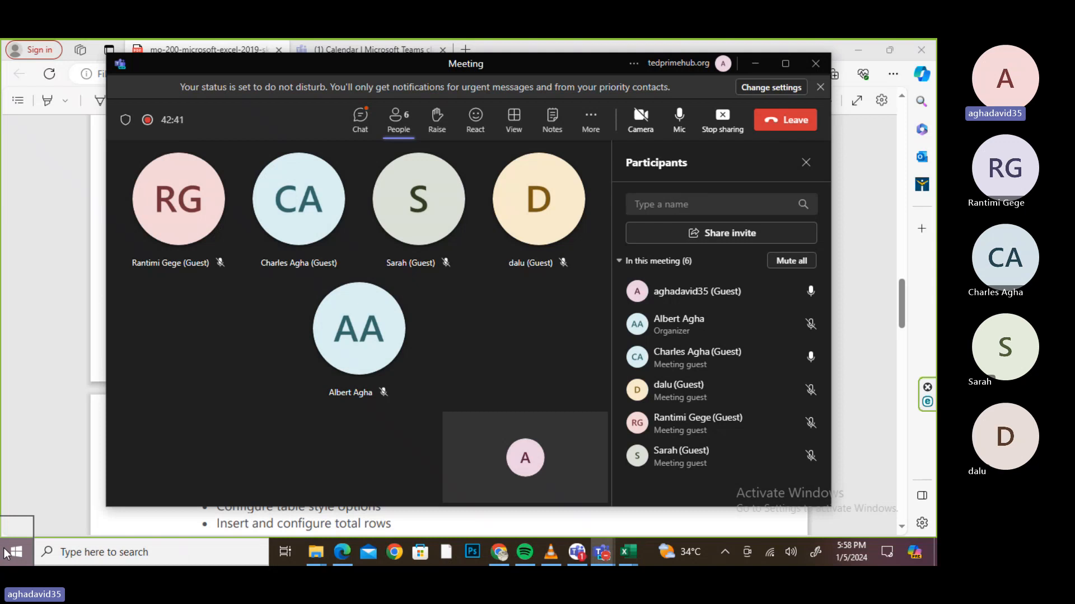
pyautogui.scroll(-1, 60, 321)
pyautogui.rightClick(7, 553)
pyautogui.click(7, 553)
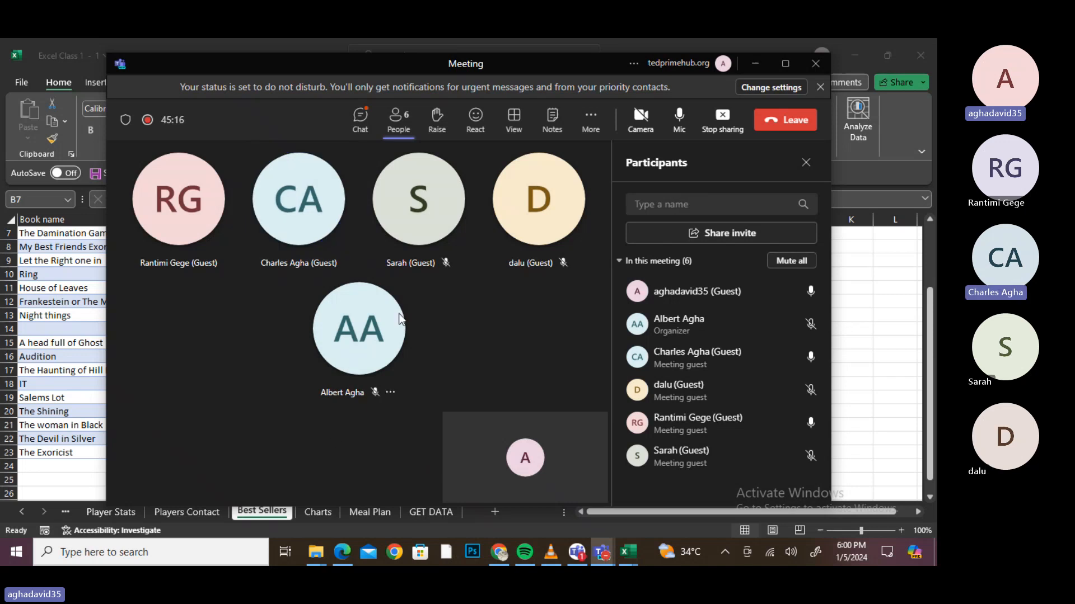
pyautogui.click(358, 120)
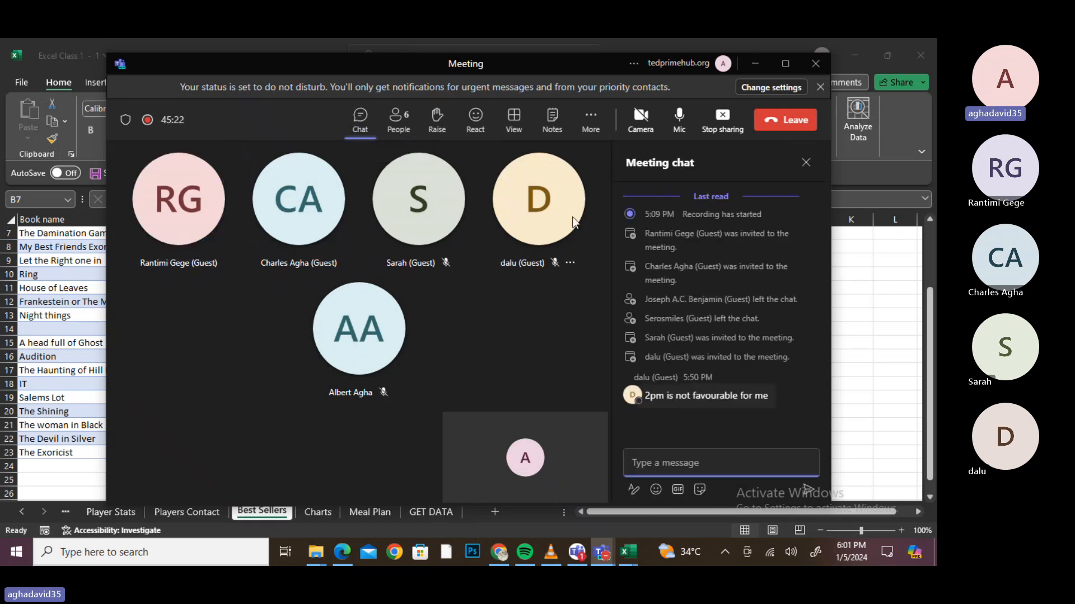
pyautogui.moveTo(572, 217)
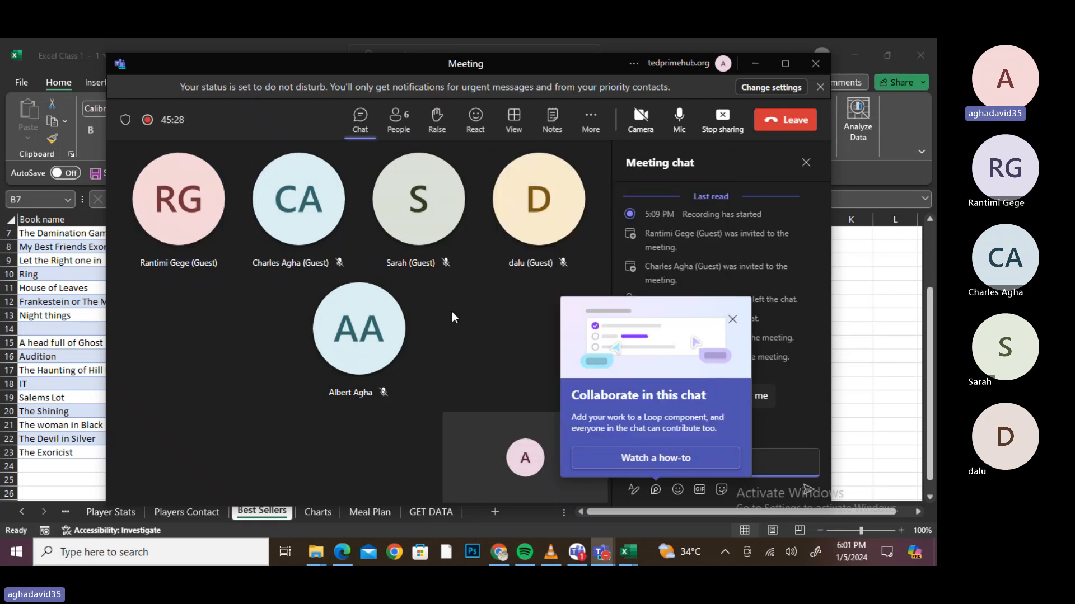
pyautogui.click(732, 320)
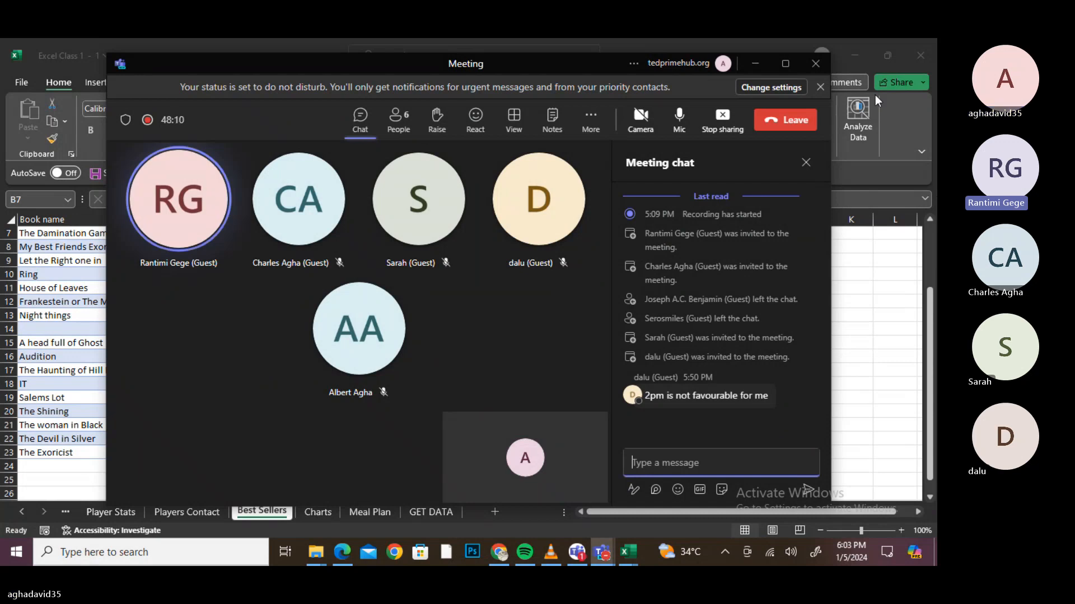
# - Close the Meeting chat pane
pyautogui.click(806, 163)
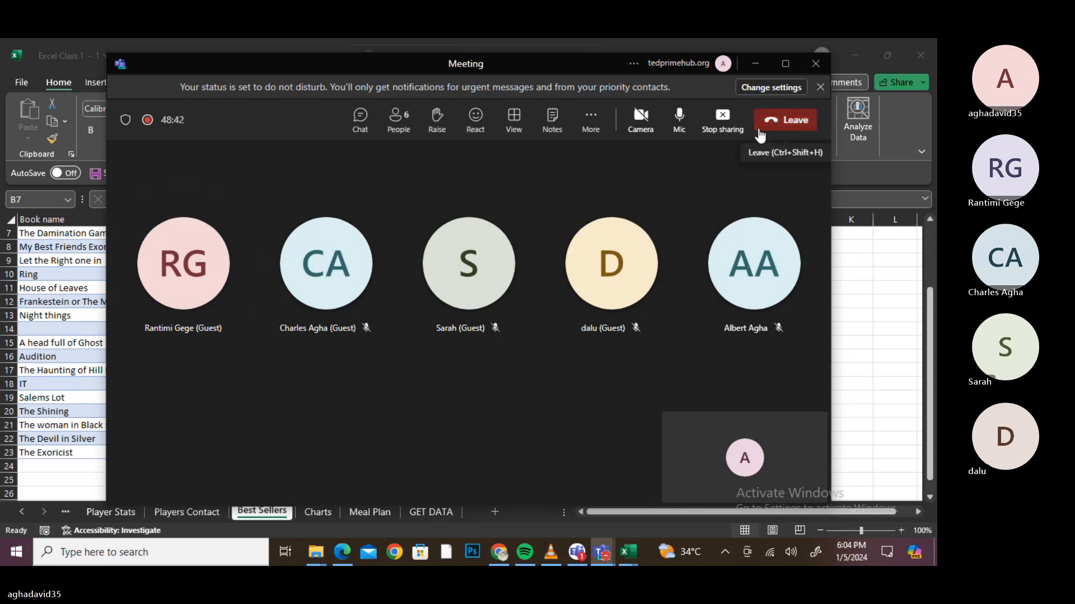
# - Leave the Teams meeting
pyautogui.click(799, 134)
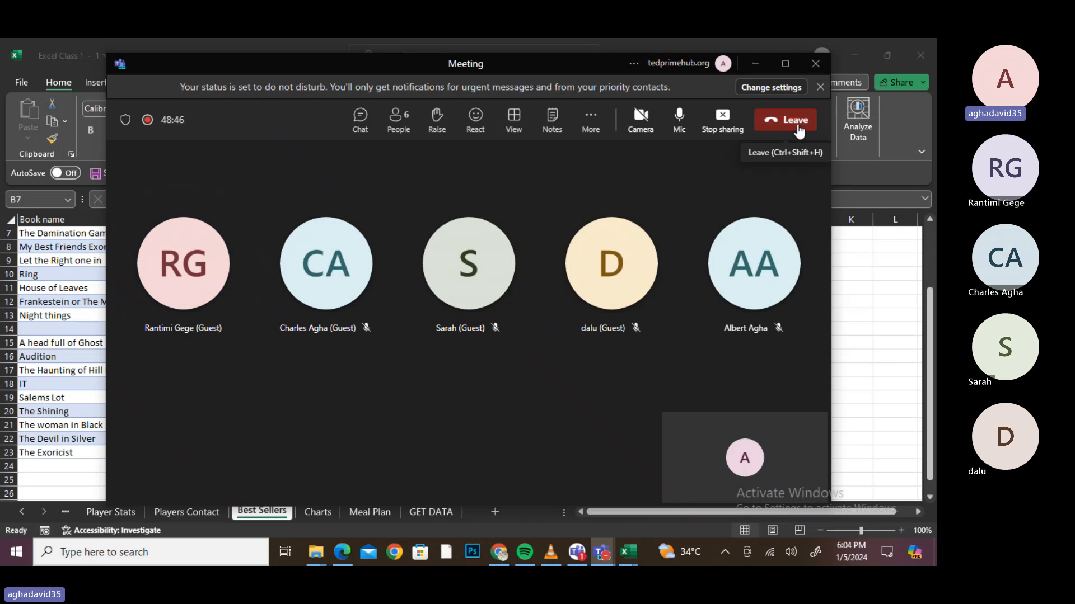